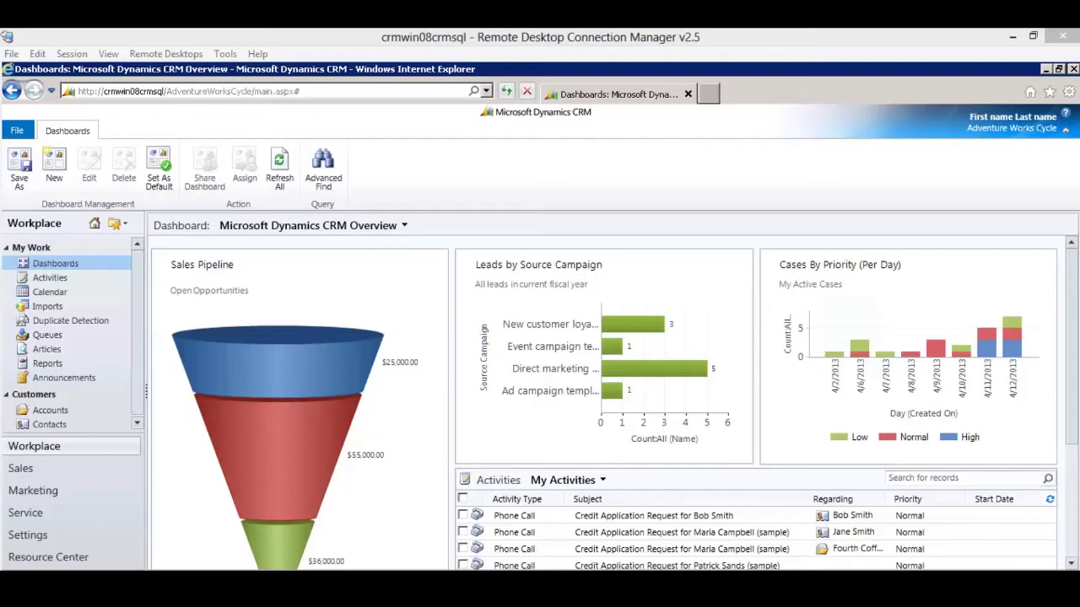
# - Create and save a blank phone call activity, and start the Search or Create Contact dialog on it
pyautogui.click(50, 280)
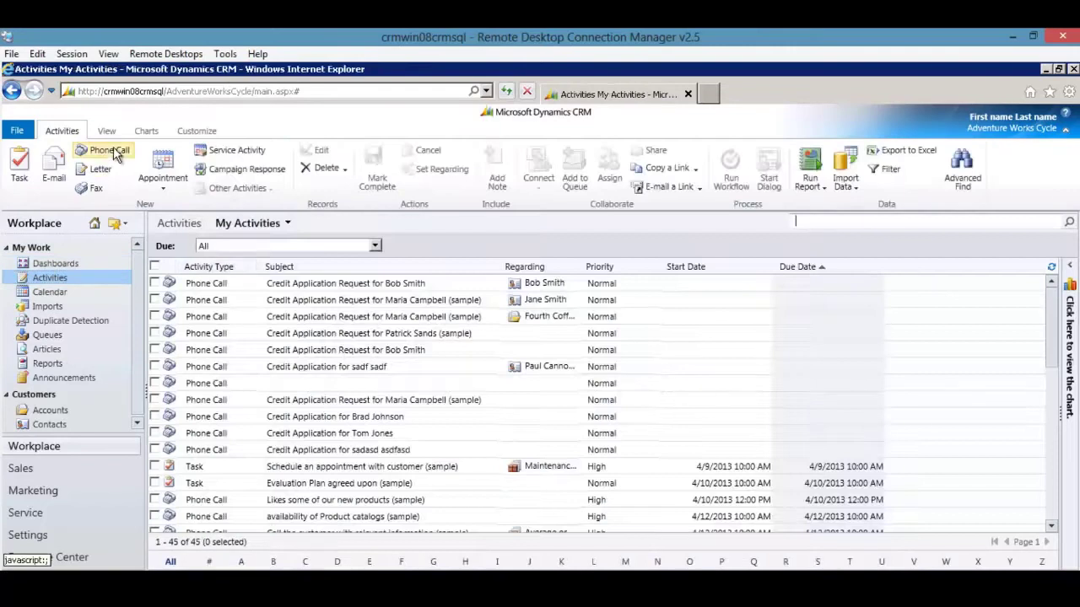
pyautogui.click(113, 153)
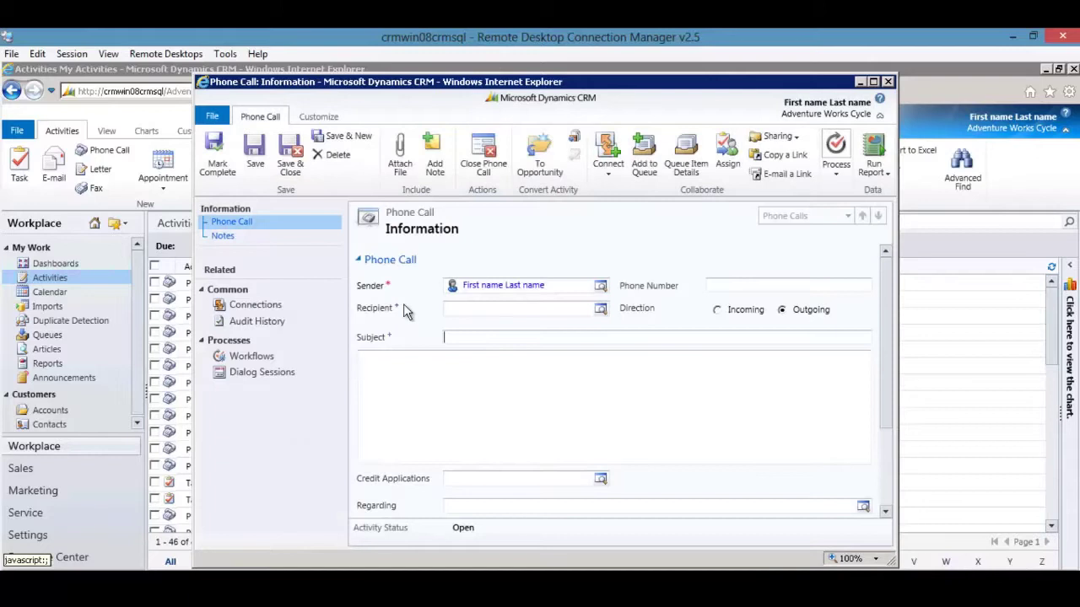
pyautogui.click(835, 174)
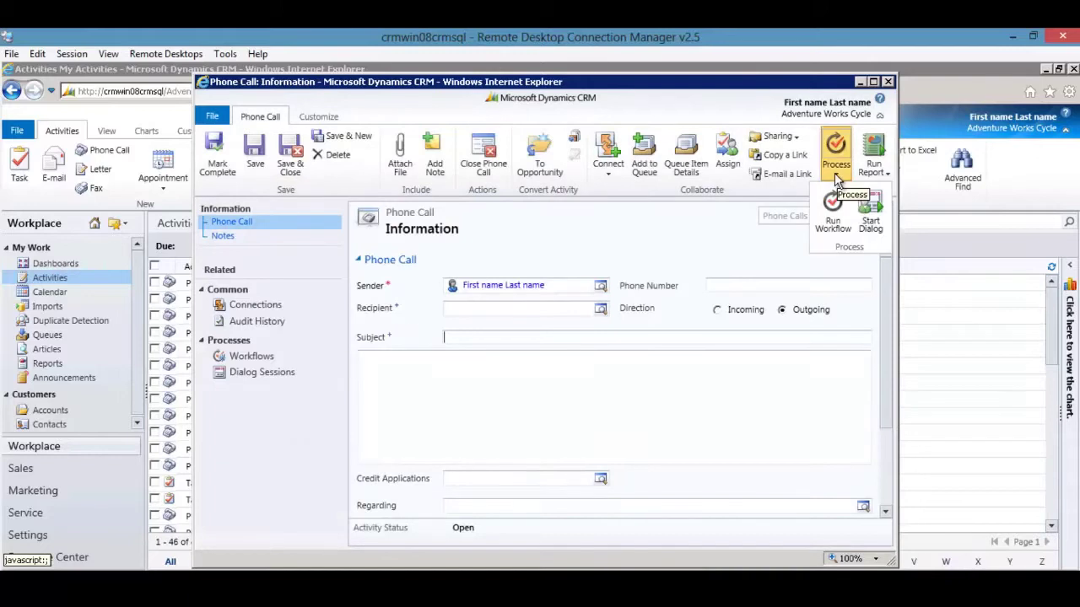
pyautogui.click(870, 224)
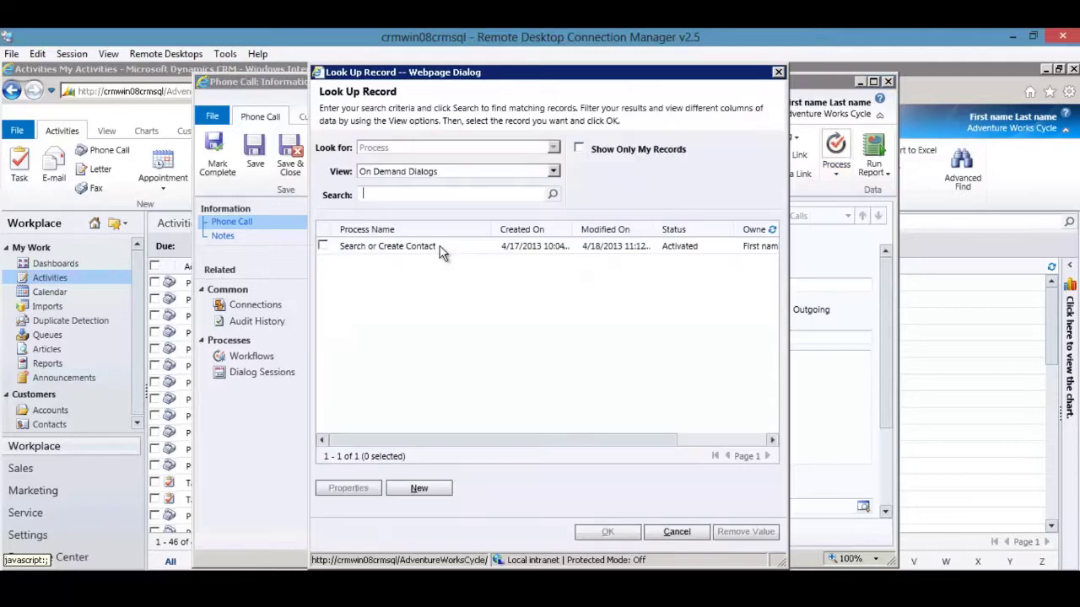
pyautogui.click(388, 248)
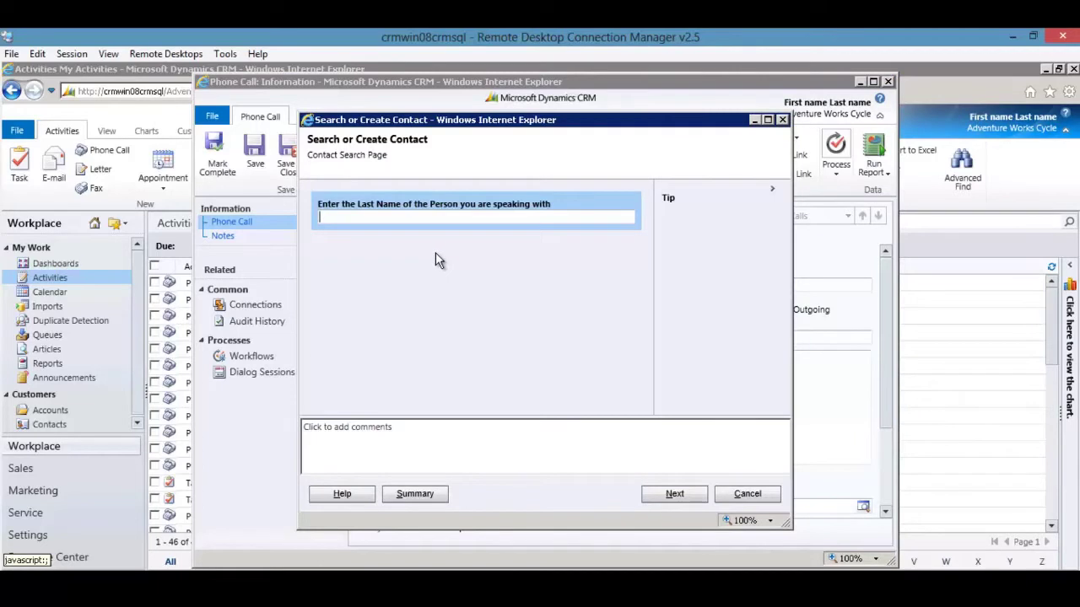
# - Try to find the contact by searching last names for "Co", and return to the search page
pyautogui.write('Co')
pyautogui.click(667, 495)
pyautogui.click(626, 218)
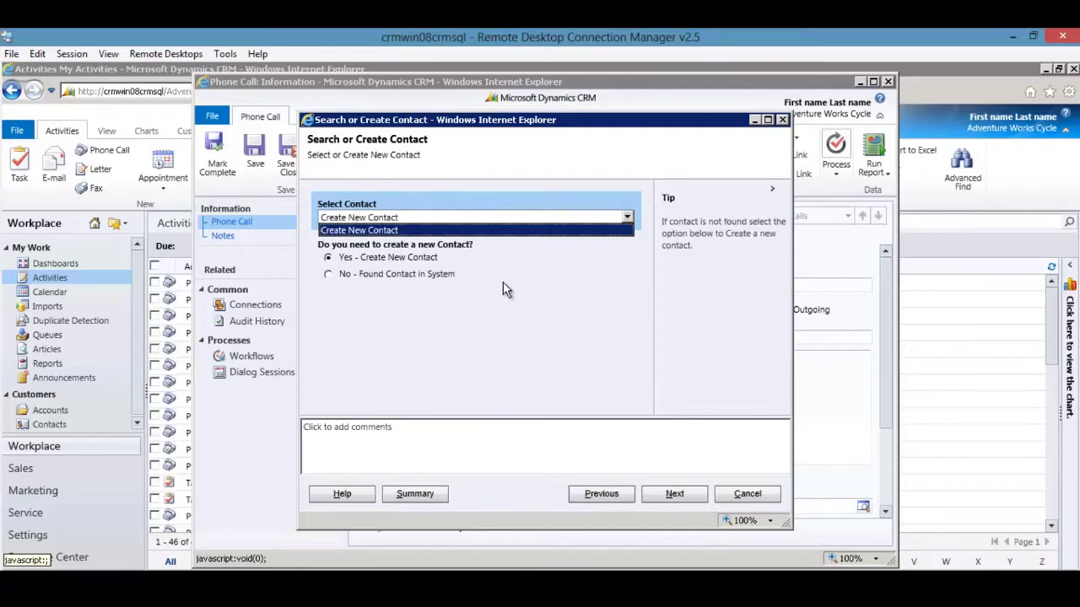
pyautogui.click(600, 493)
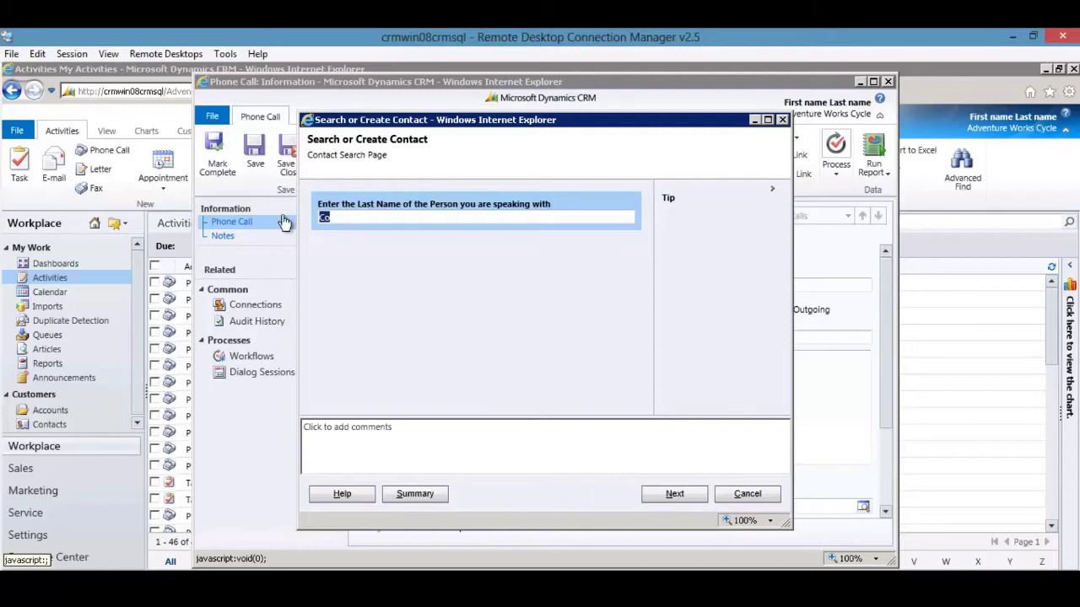
# - Search by the contact's last name, select the Fargo contact at forthcoffee.com, and continue with "No - Found Contact in System"
pyautogui.click(674, 493)
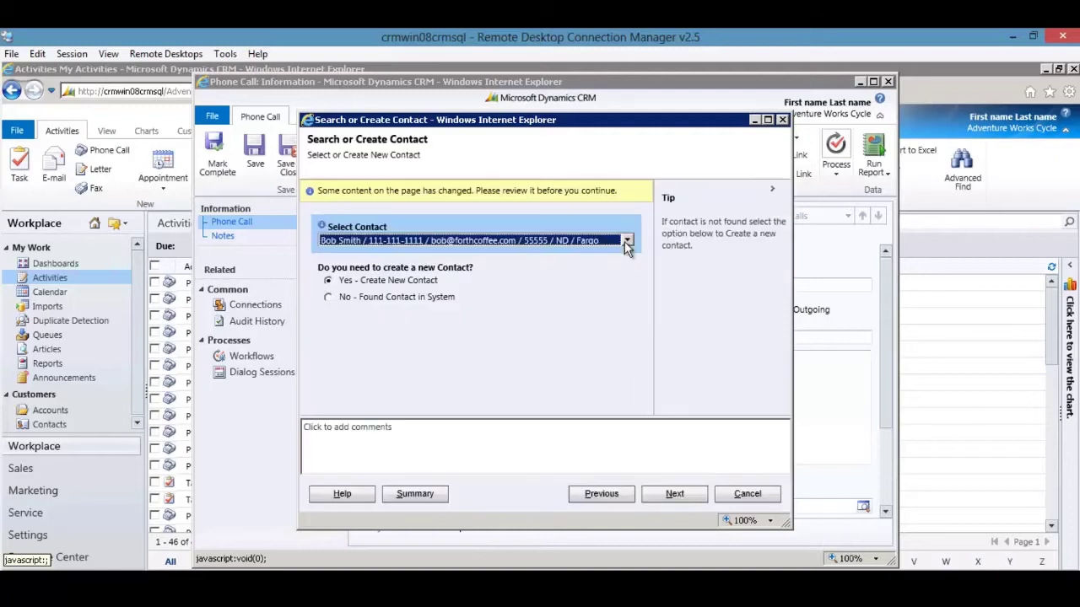
pyautogui.click(625, 241)
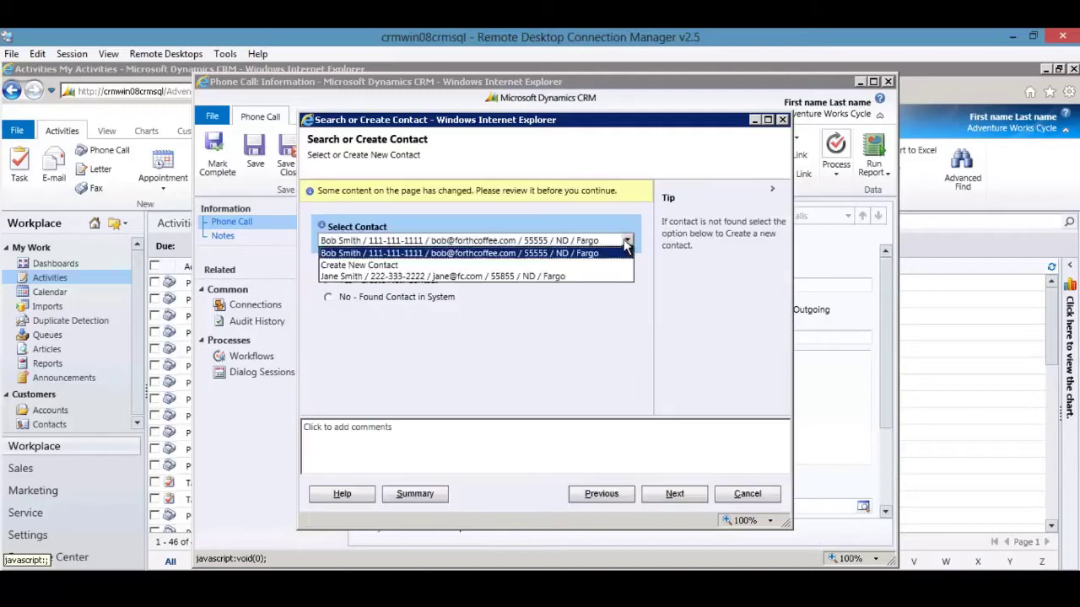
pyautogui.click(388, 254)
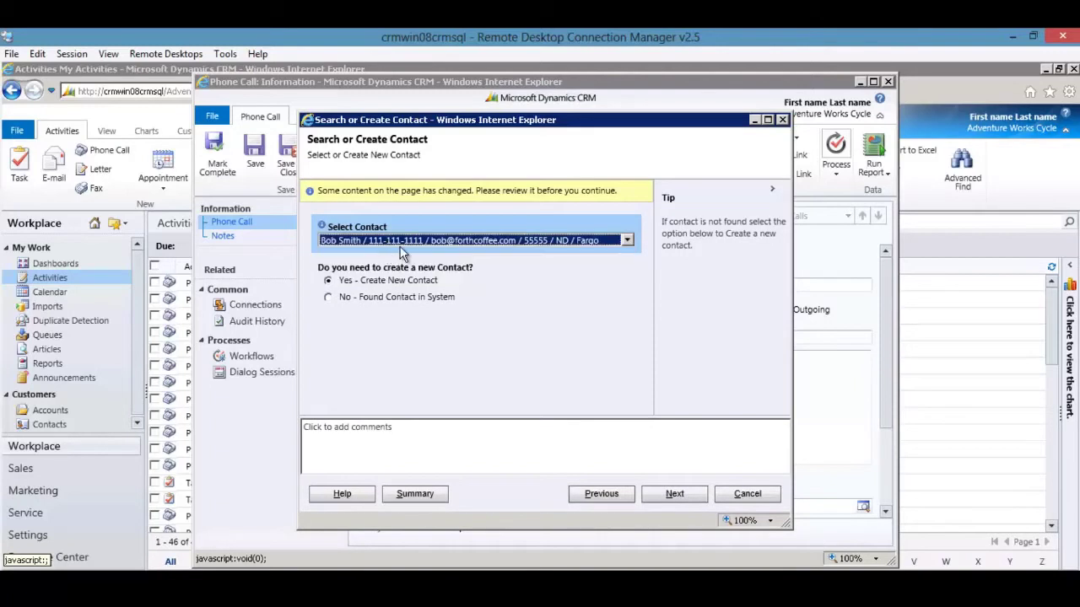
pyautogui.click(329, 297)
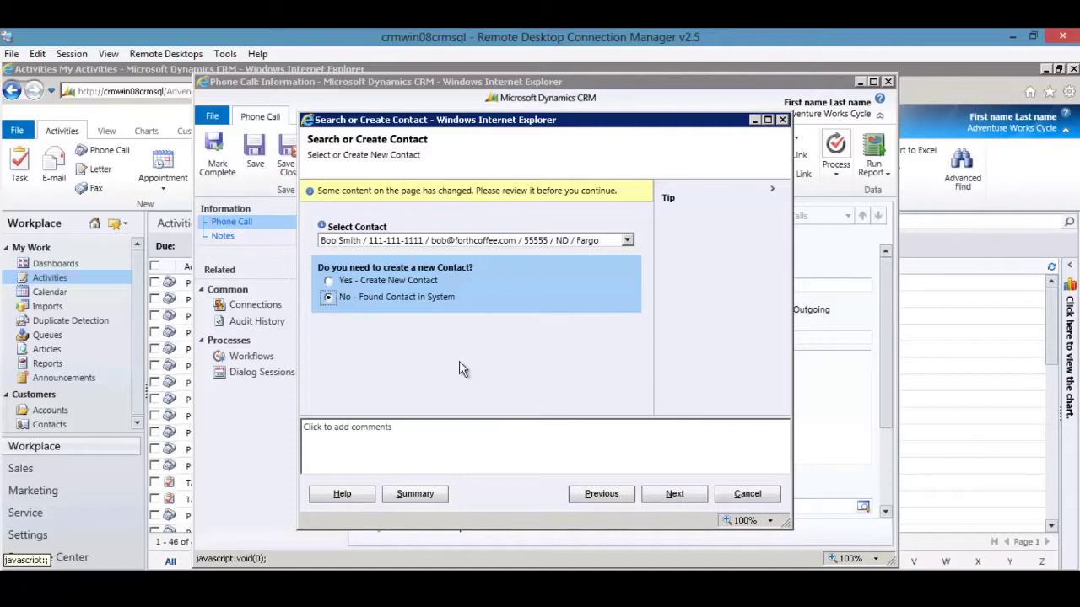
pyautogui.click(667, 494)
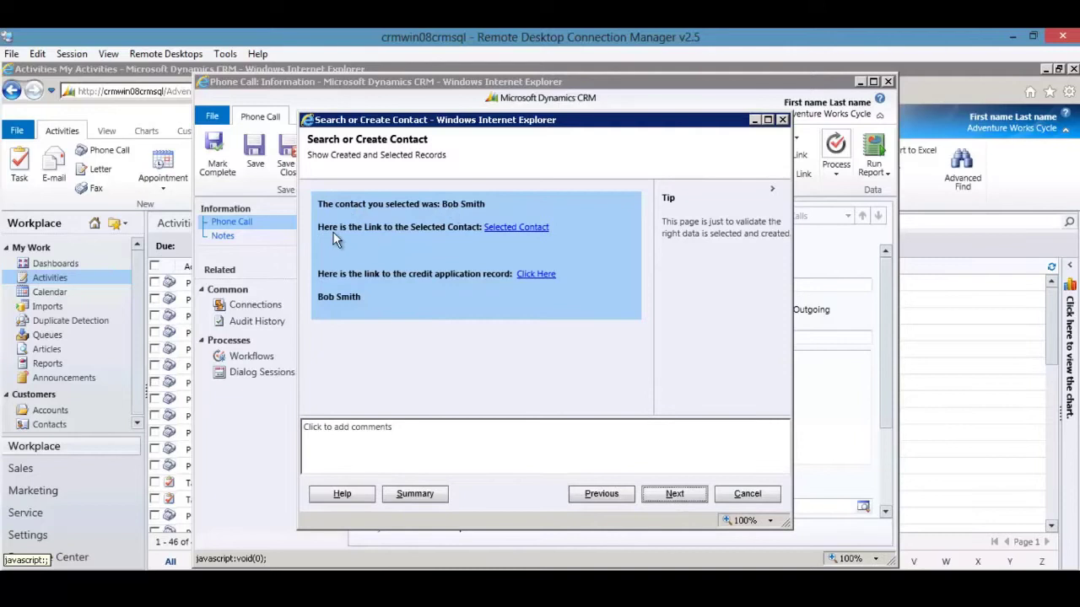
# - Review the selected contact's record and the linked credit application record, closing each one after viewing
pyautogui.click(515, 228)
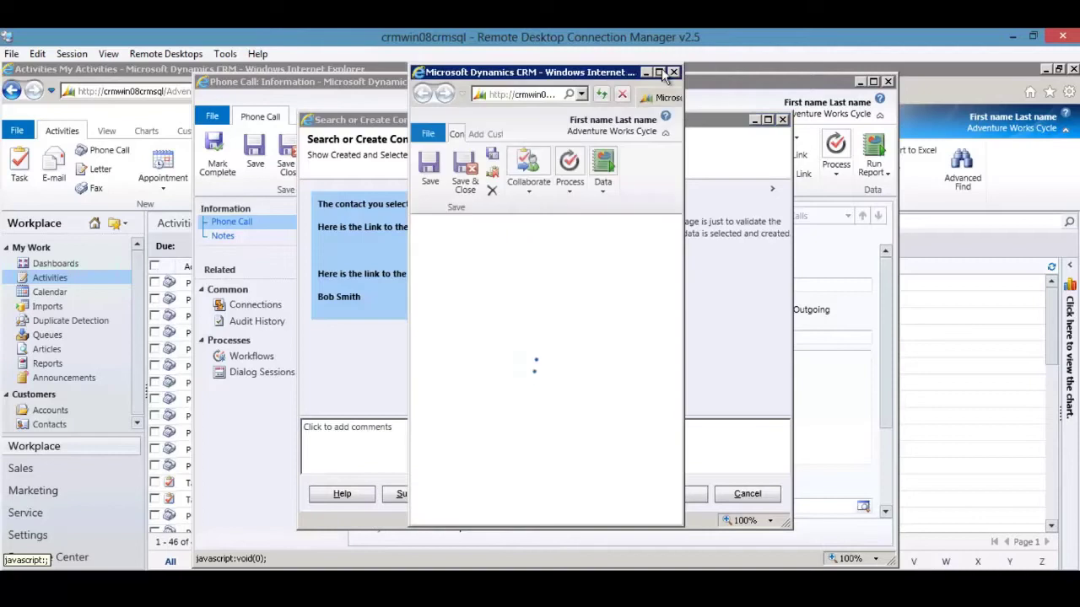
pyautogui.click(659, 71)
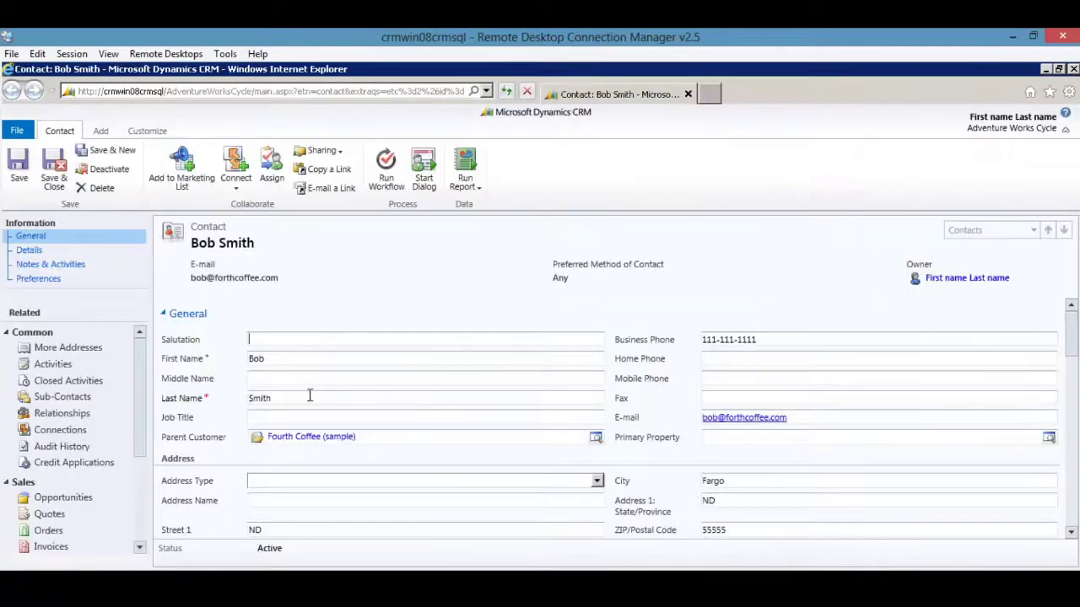
pyautogui.click(1073, 69)
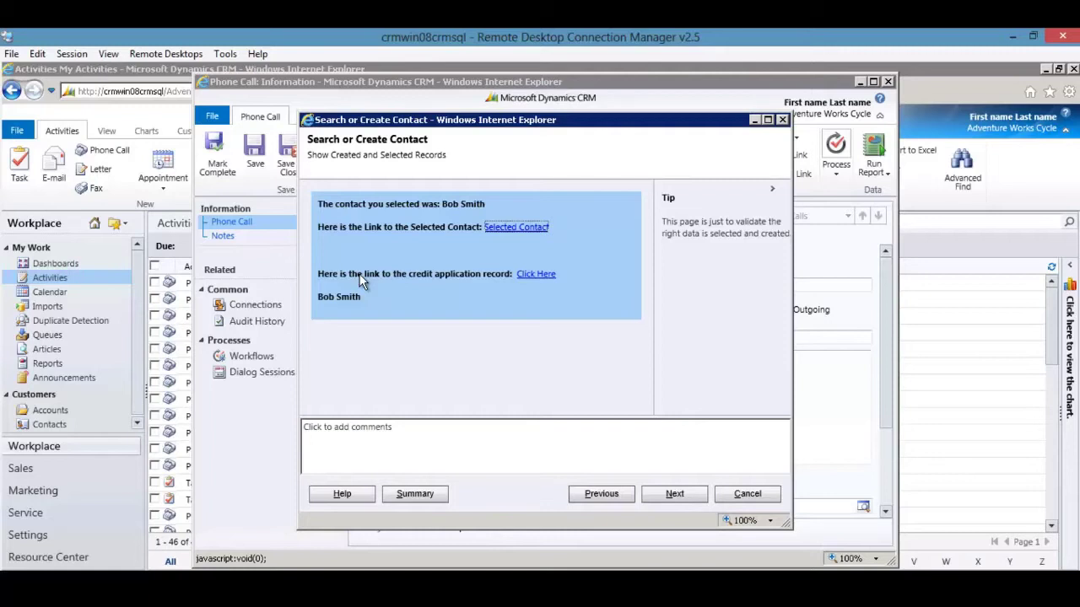
pyautogui.click(534, 274)
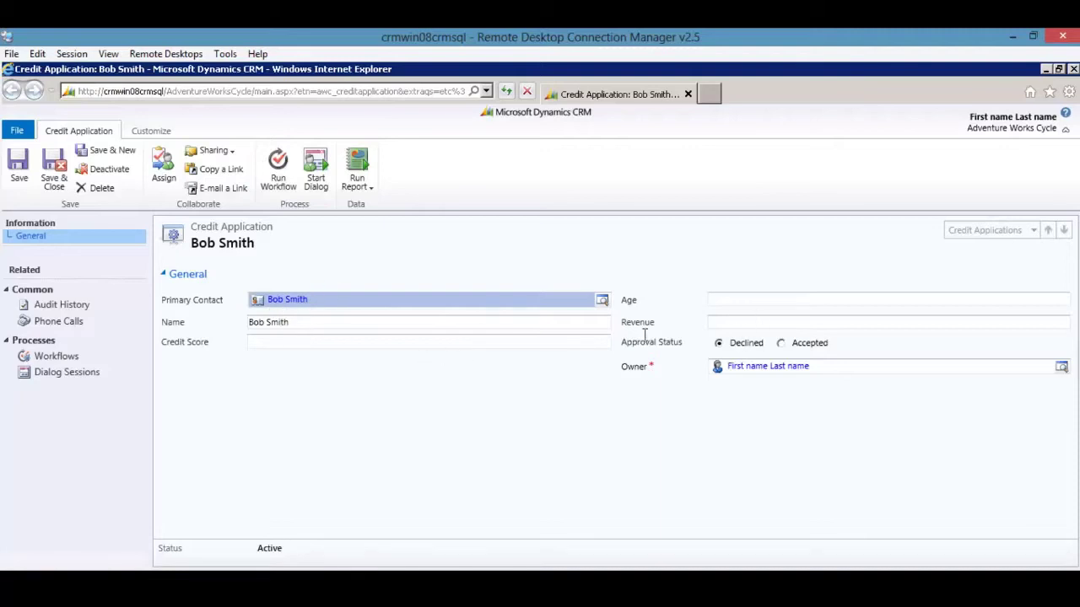
pyautogui.click(1073, 69)
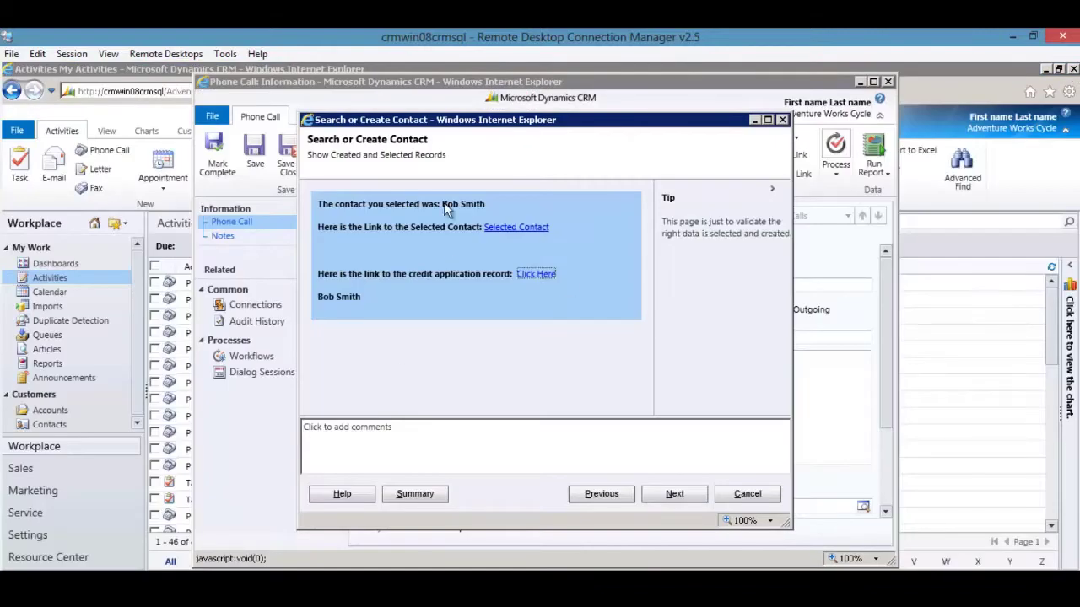
# - Answer the credit questions with age 25, the contact's birthdate and an annual revenue of 30000, and submit them
pyautogui.click(675, 494)
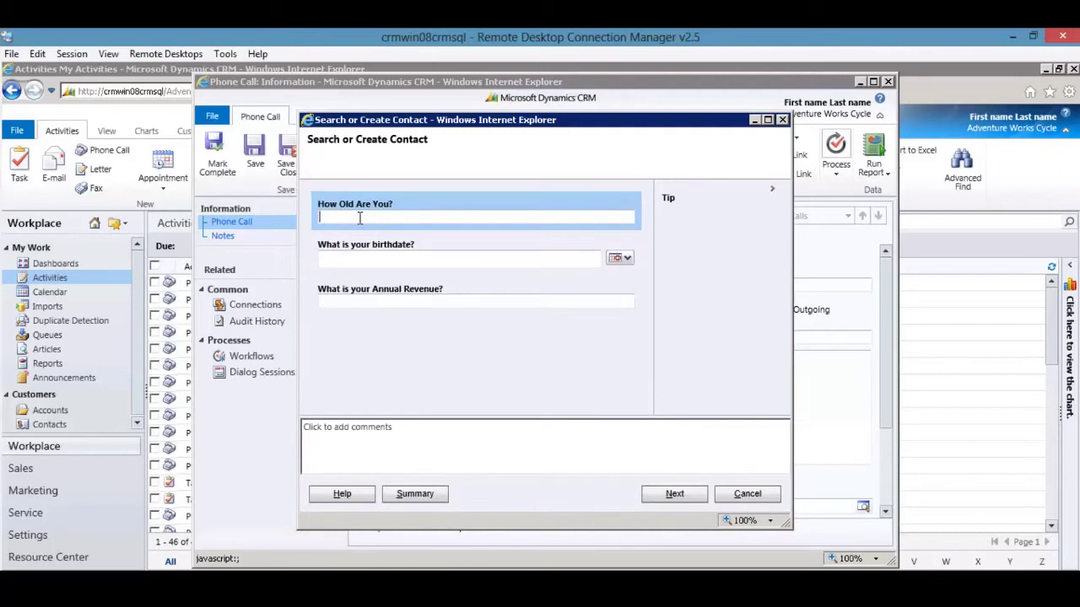
pyautogui.write('25')
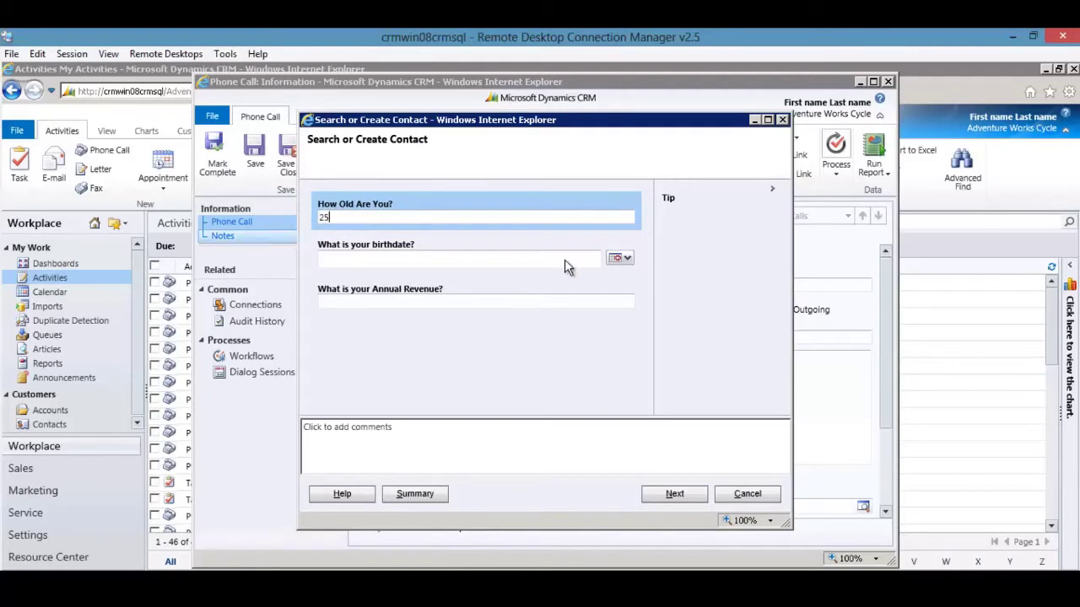
pyautogui.click(617, 261)
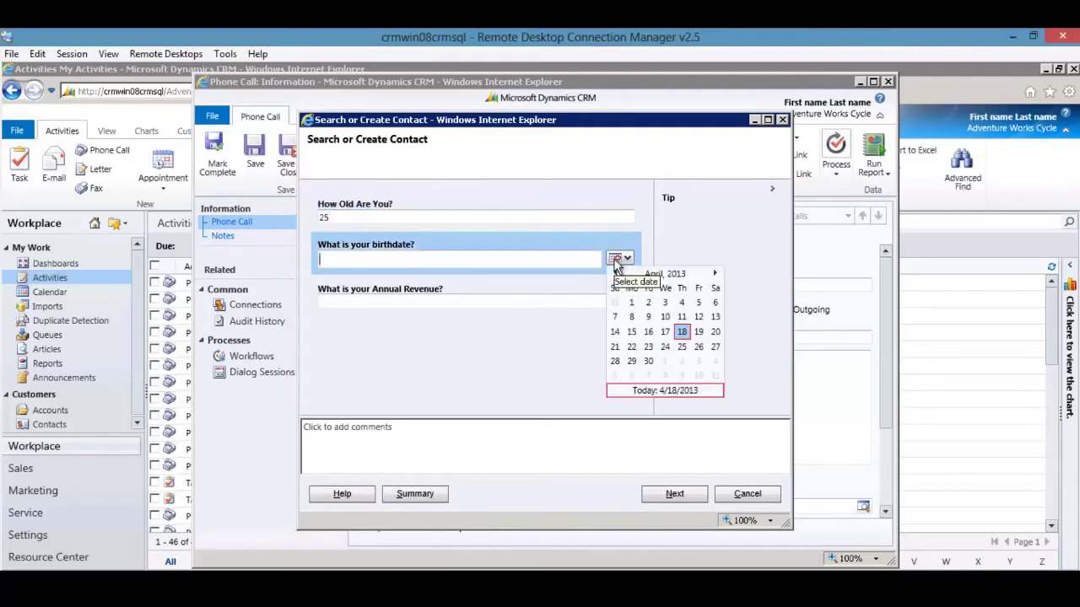
pyautogui.click(630, 317)
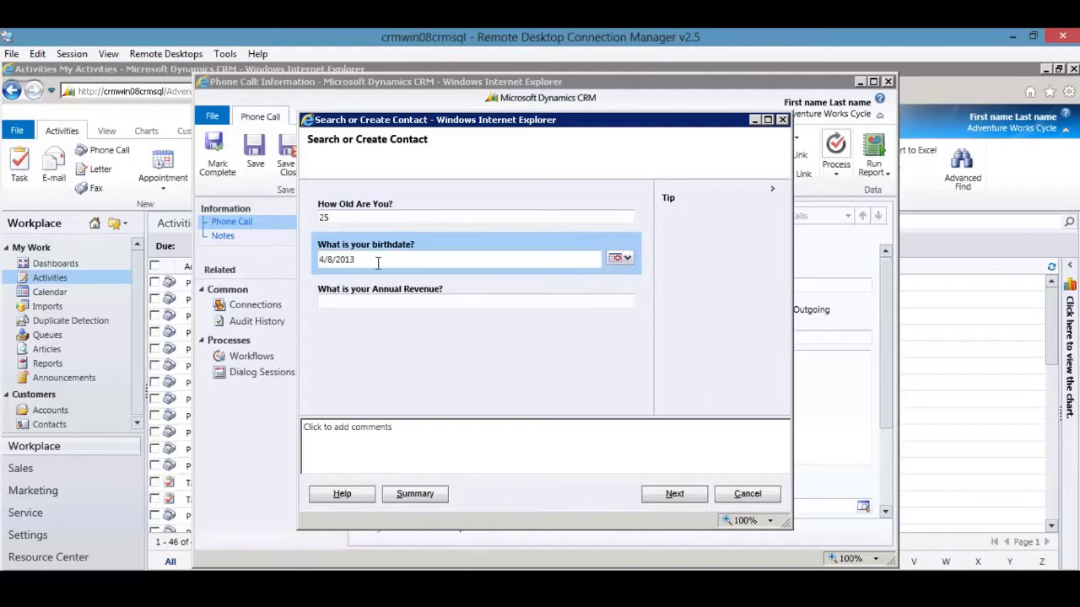
pyautogui.click(401, 301)
pyautogui.write('30000')
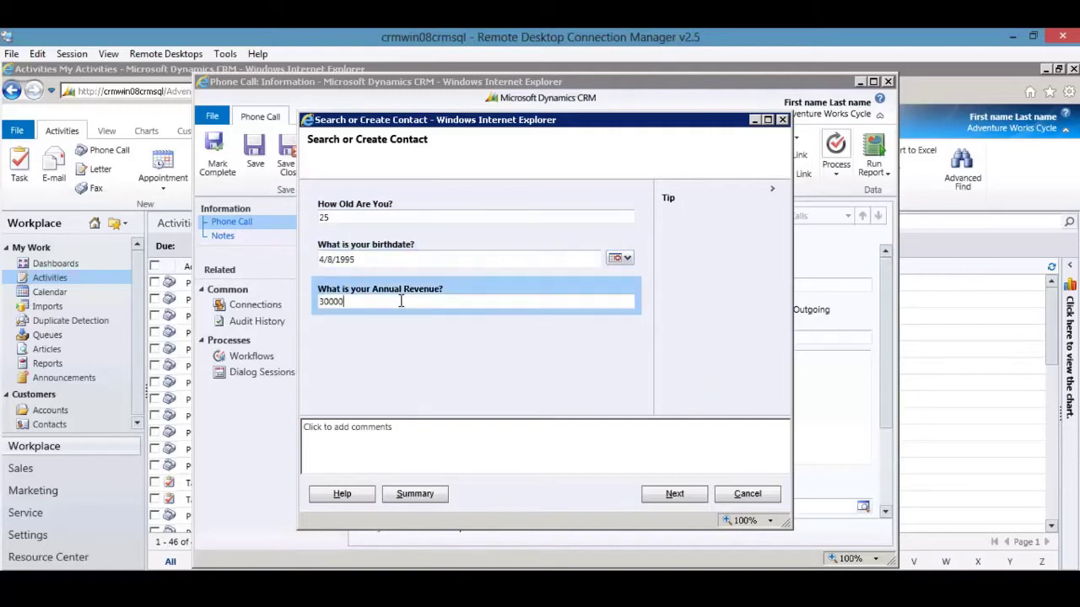
pyautogui.click(673, 494)
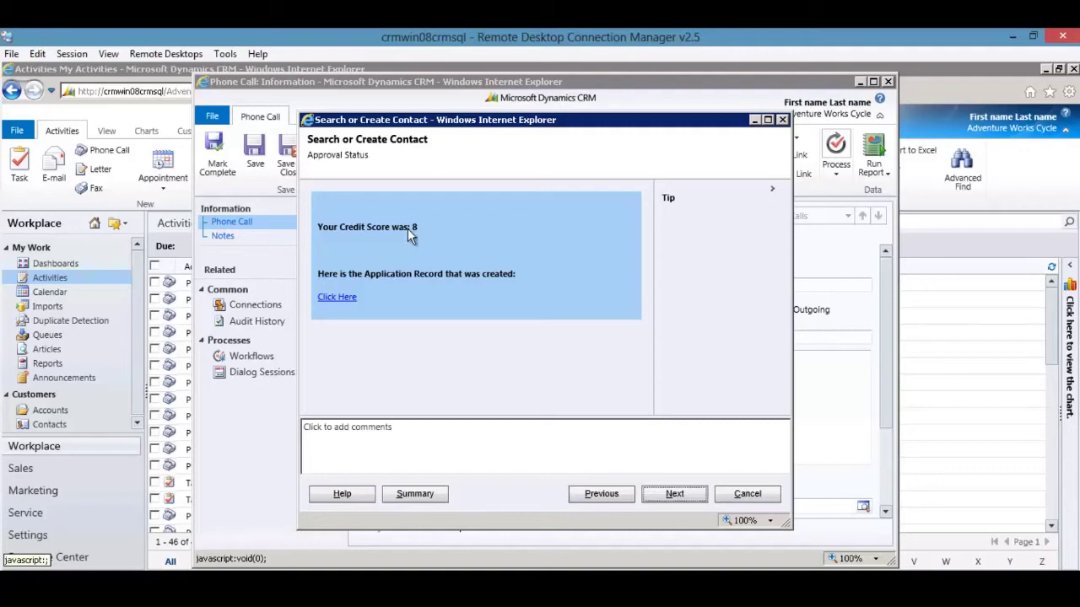
# - Open the credit application record from the Approval Status page, check its credit score and approval status, and close it
pyautogui.click(337, 300)
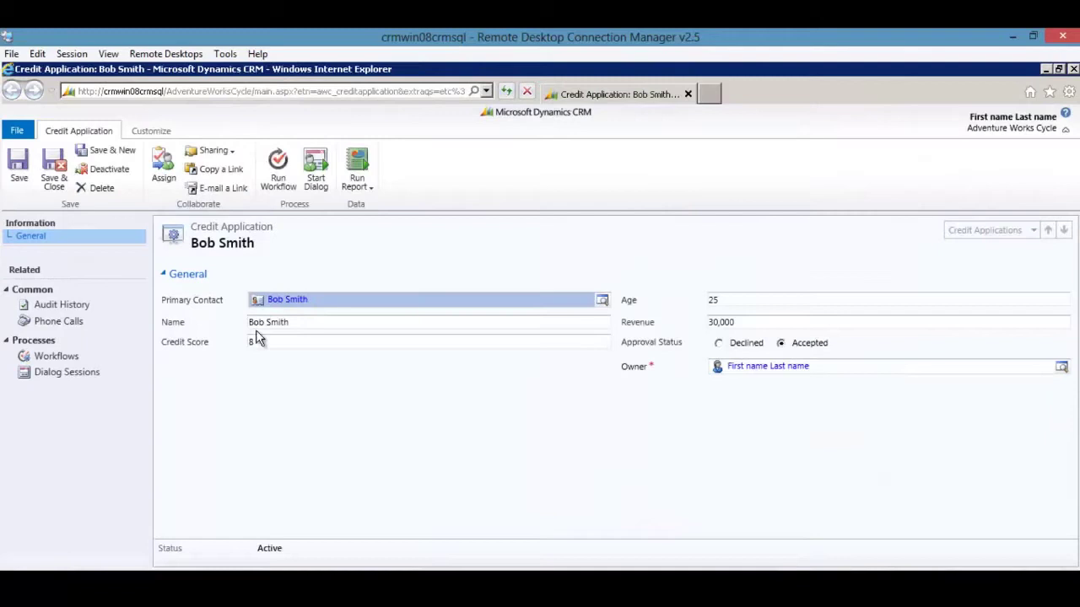
pyautogui.click(258, 341)
pyautogui.write('8')
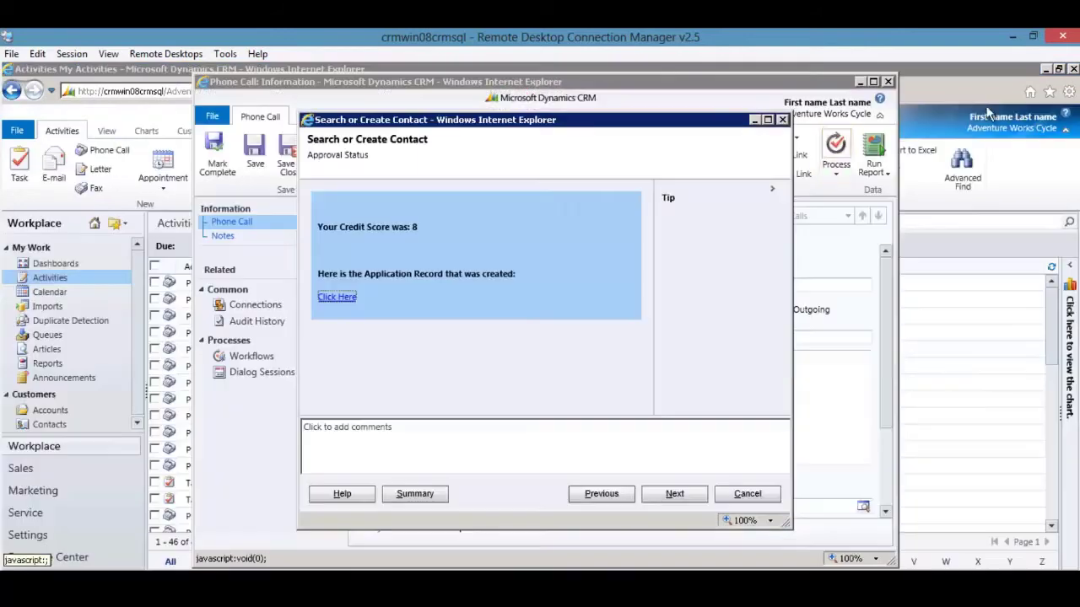
# - Advance past the approval status and decision pages and finish the Search or Create Contact dialog
pyautogui.click(673, 496)
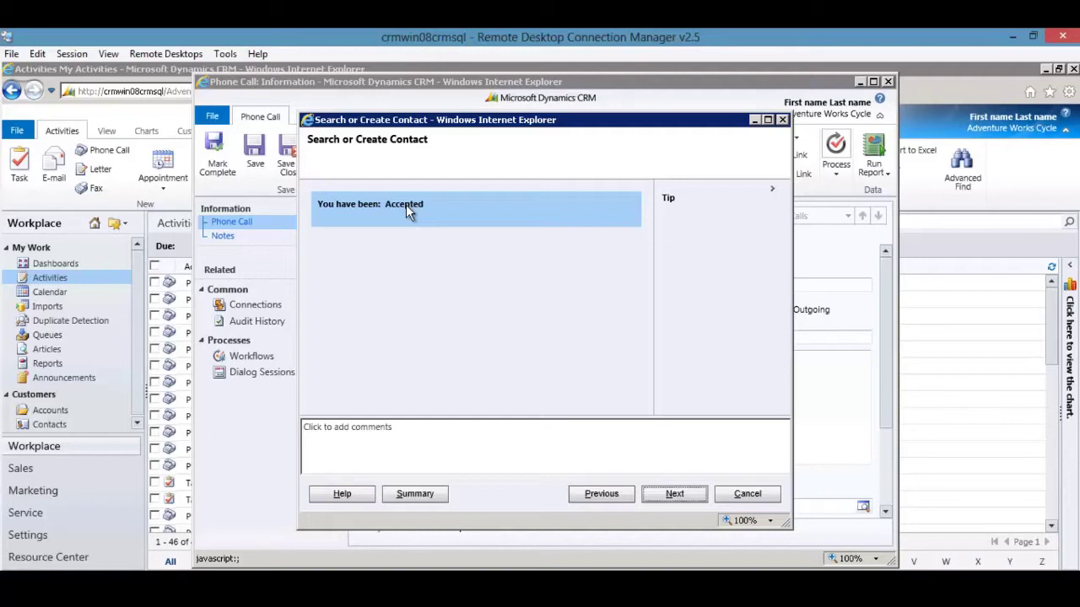
pyautogui.click(673, 494)
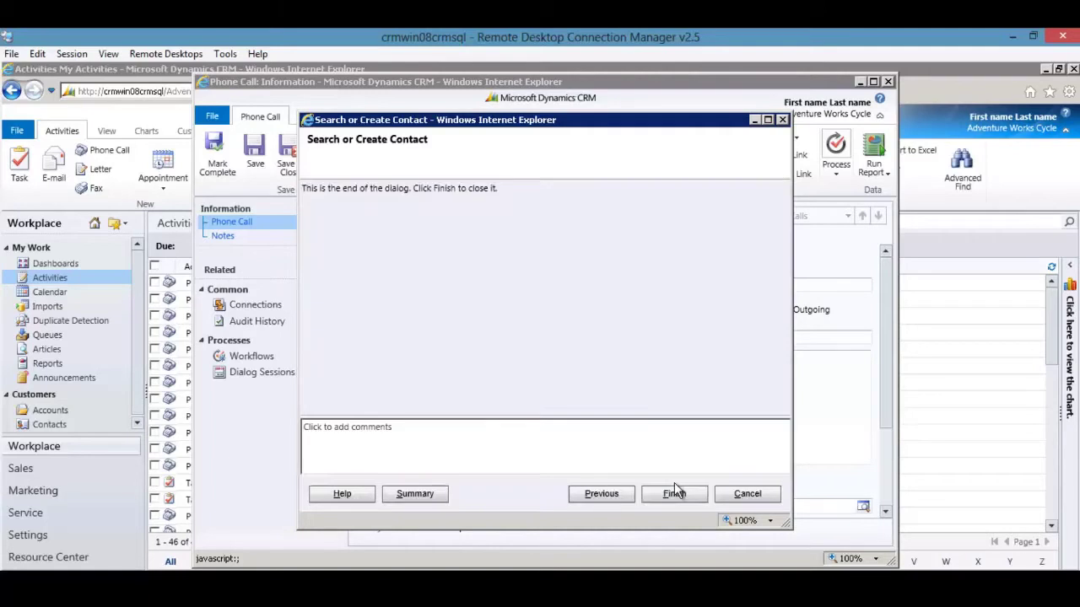
pyautogui.click(675, 494)
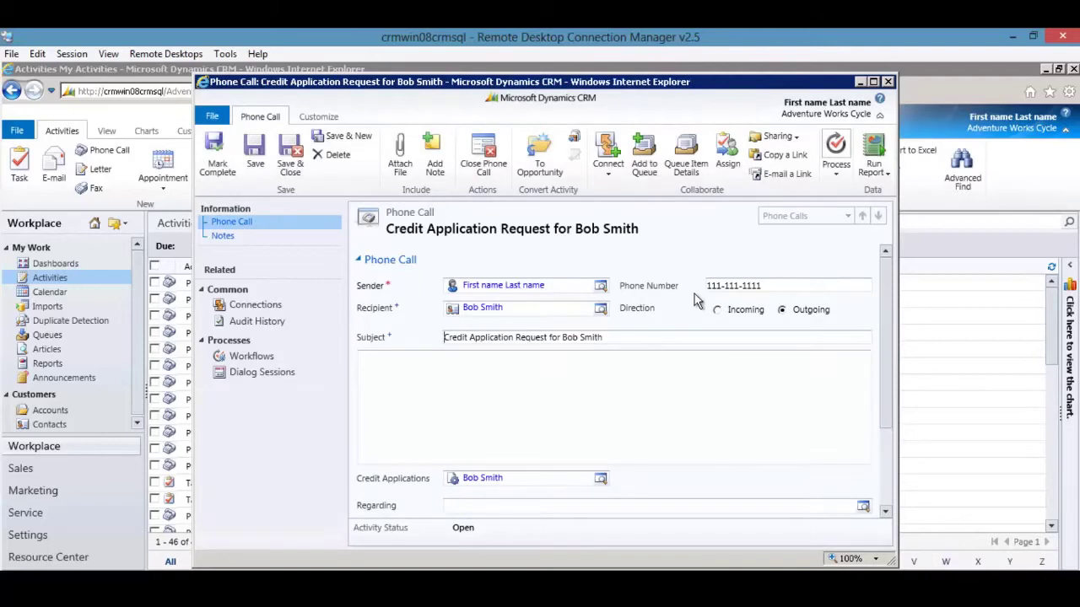
# - Review the phone call's recipient, subject and credit application fields, and save and close the record
pyautogui.scroll(-4, 469, 426)
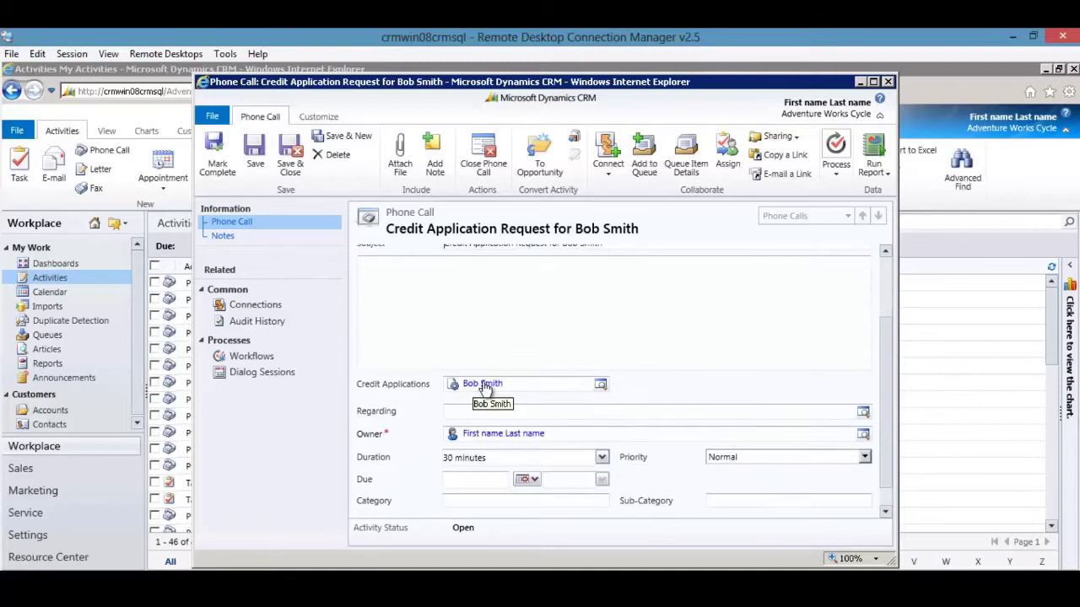
pyautogui.scroll(4, 516, 382)
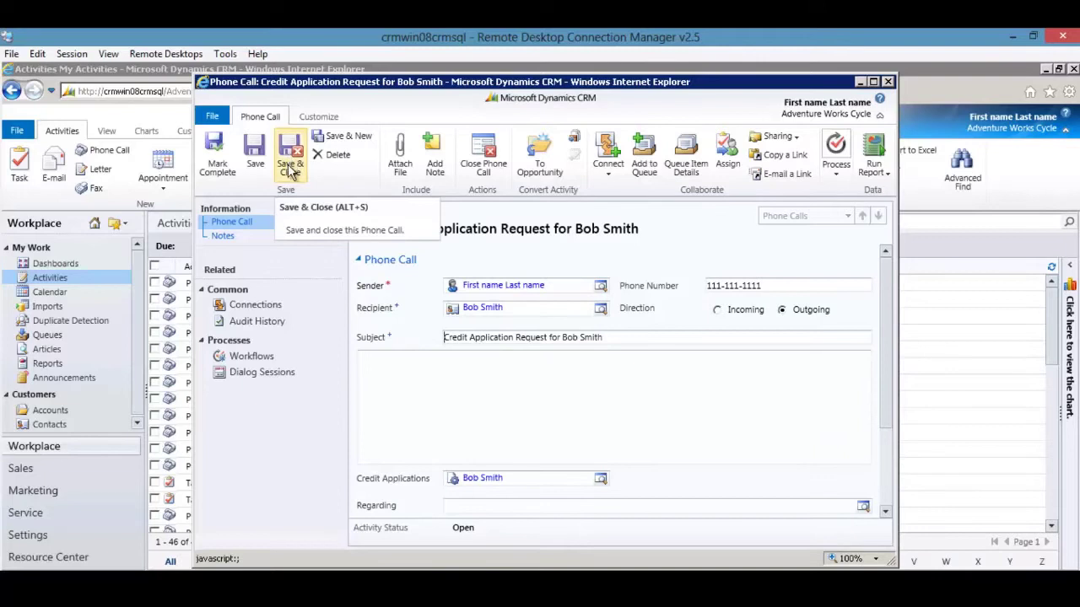
pyautogui.click(293, 164)
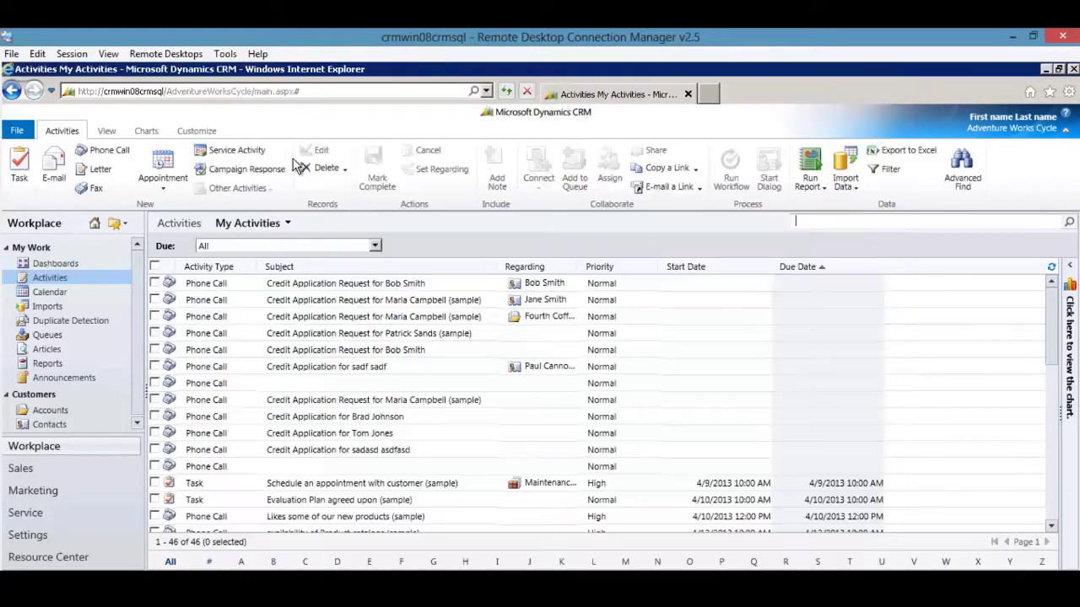
# - Create and save a second blank phone call, and launch the Search or Create Contact dialog for it
pyautogui.click(102, 150)
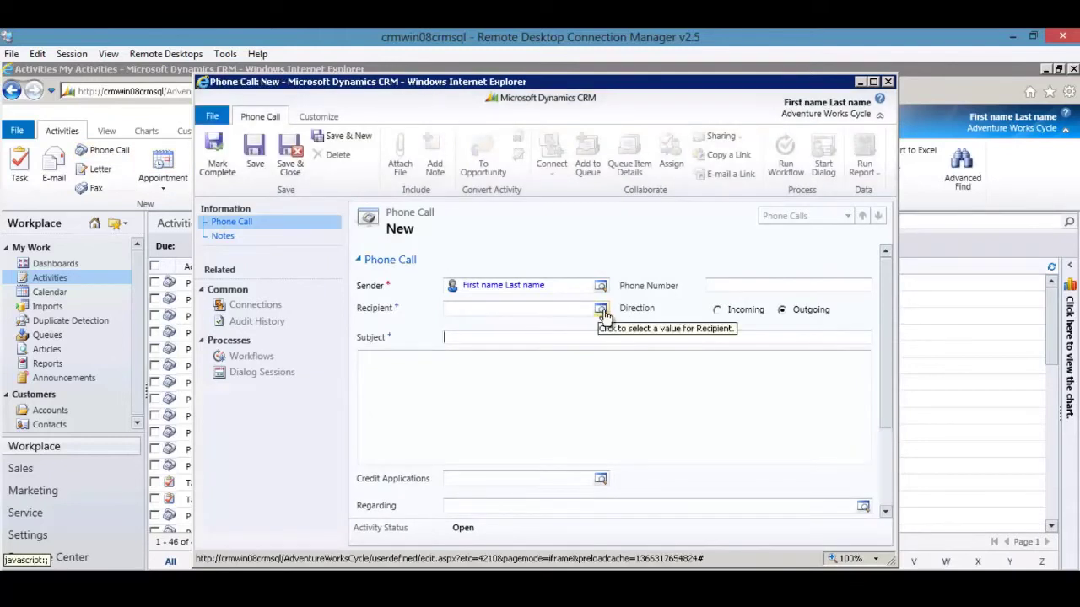
pyautogui.click(255, 156)
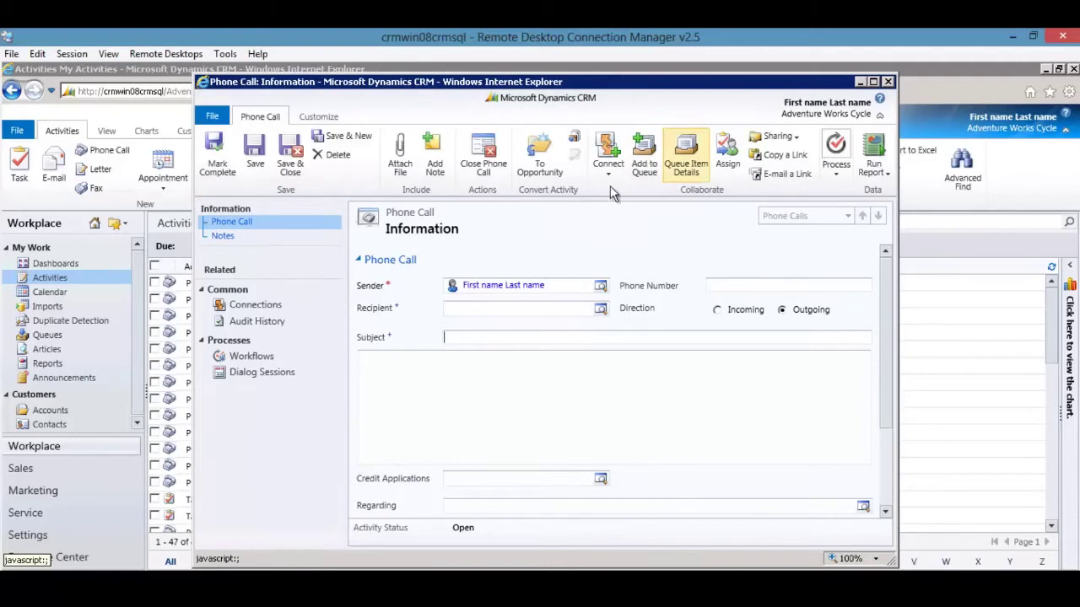
pyautogui.click(836, 160)
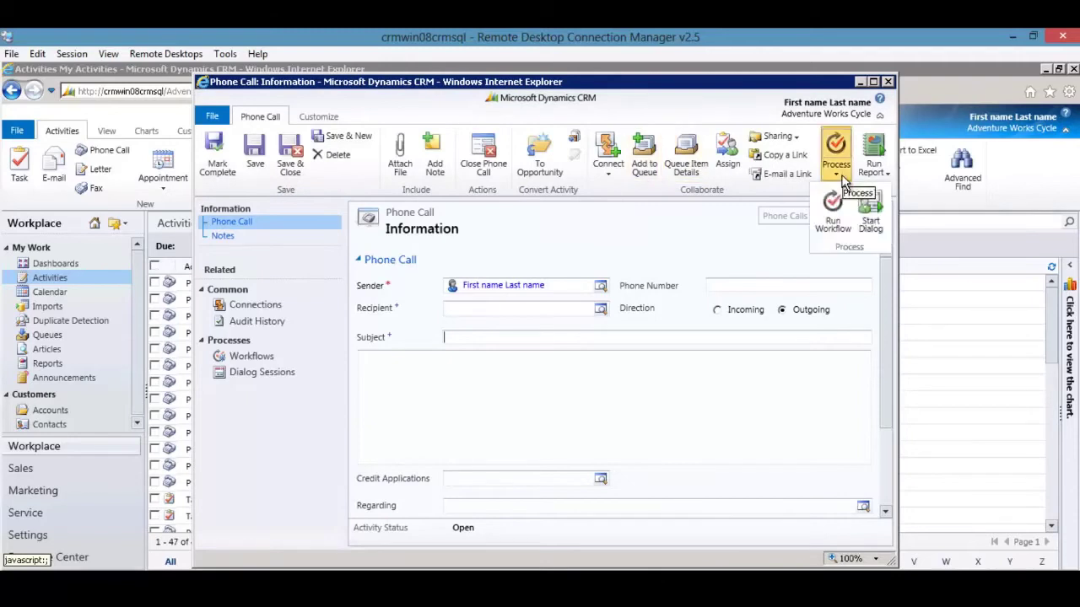
pyautogui.click(878, 222)
pyautogui.click(406, 248)
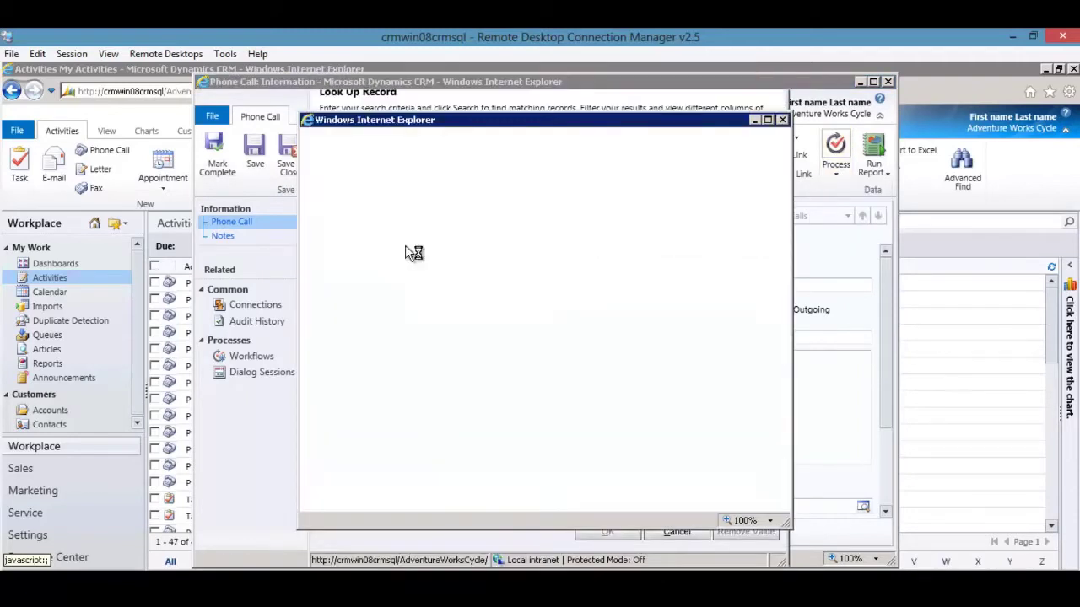
# - Search for a contact with "co" and keep Create New Contact chosen after checking the Select Contact options
pyautogui.write('co')
pyautogui.click(674, 494)
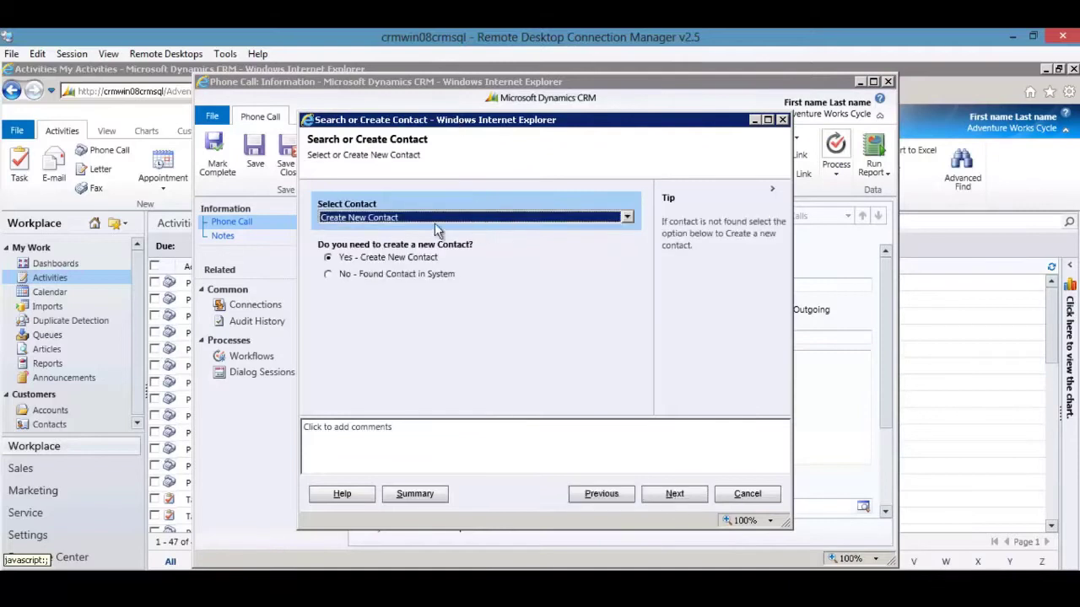
pyautogui.click(361, 219)
pyautogui.click(363, 220)
pyautogui.click(356, 221)
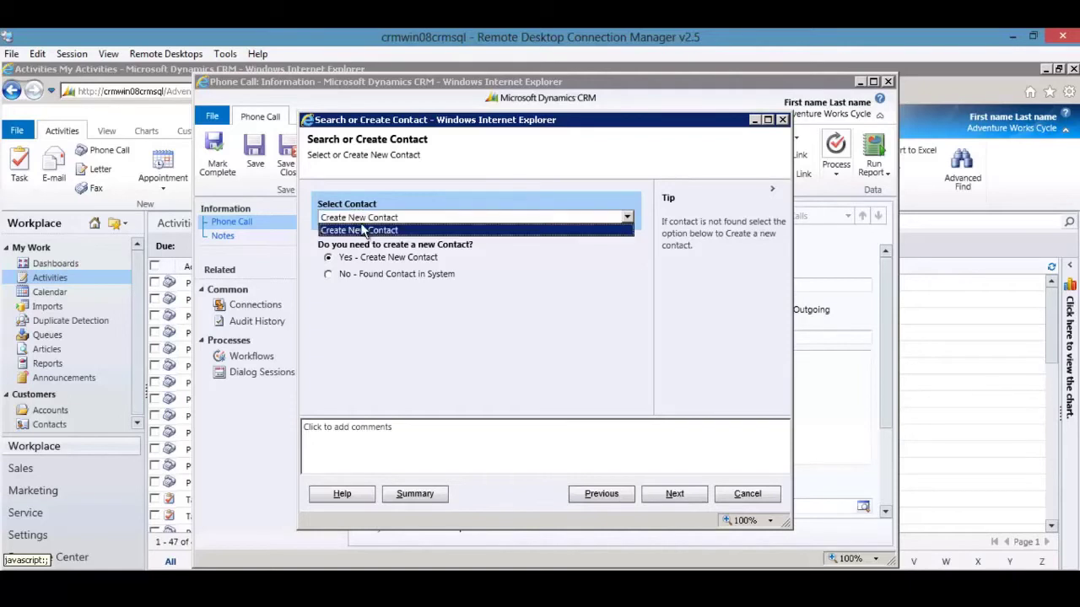
pyautogui.click(360, 230)
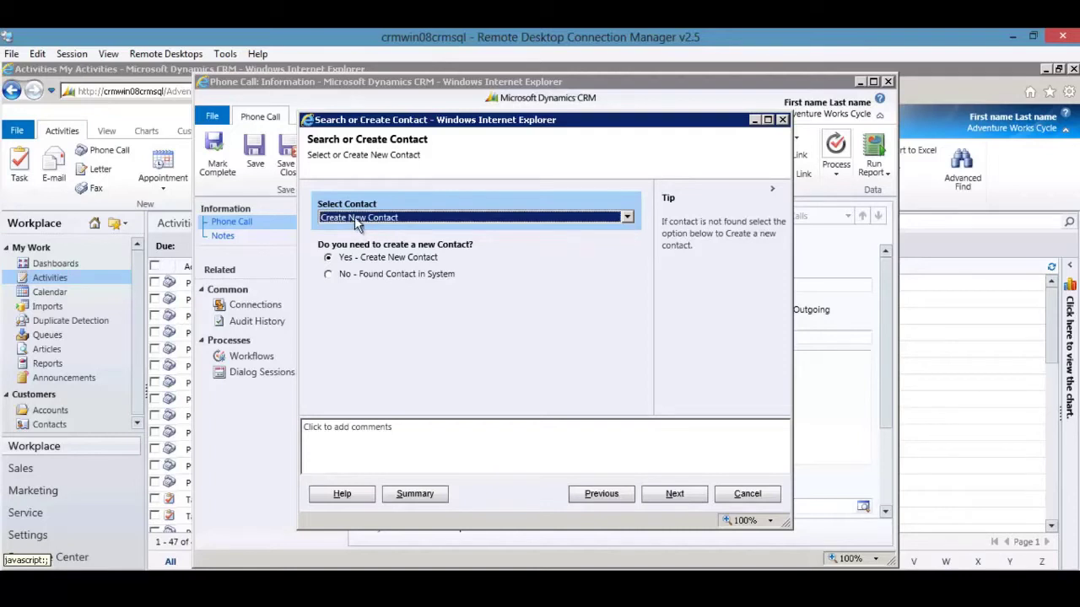
pyautogui.click(354, 219)
pyautogui.click(363, 226)
pyautogui.click(355, 218)
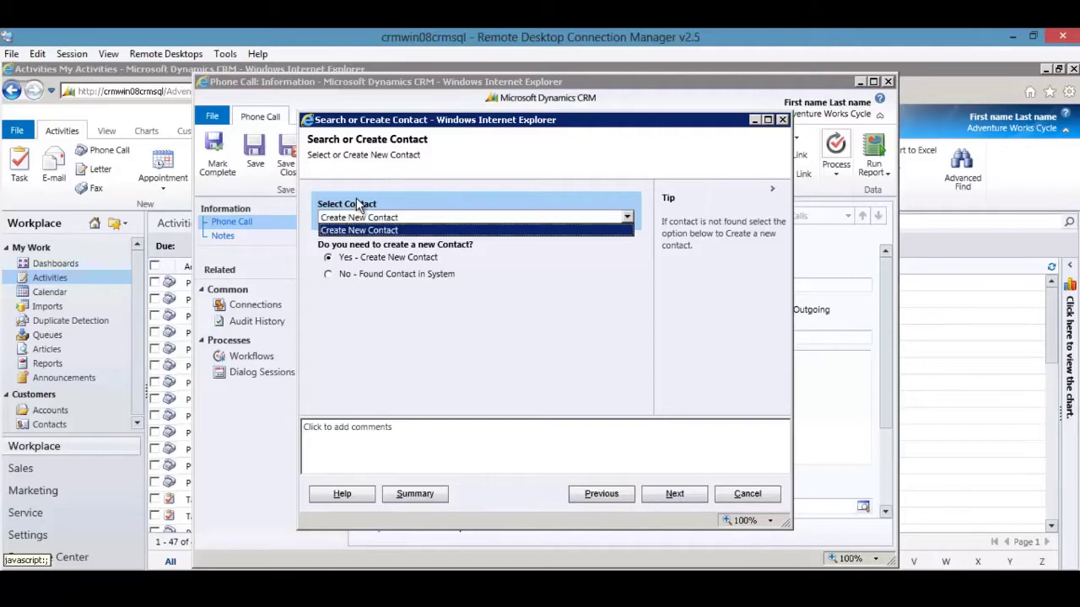
pyautogui.click(371, 227)
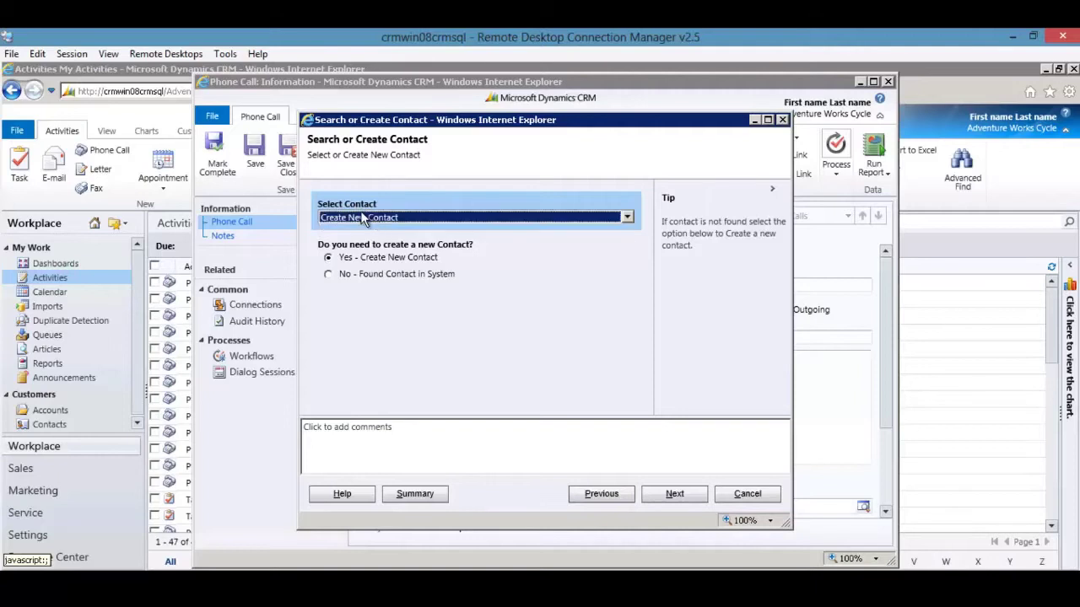
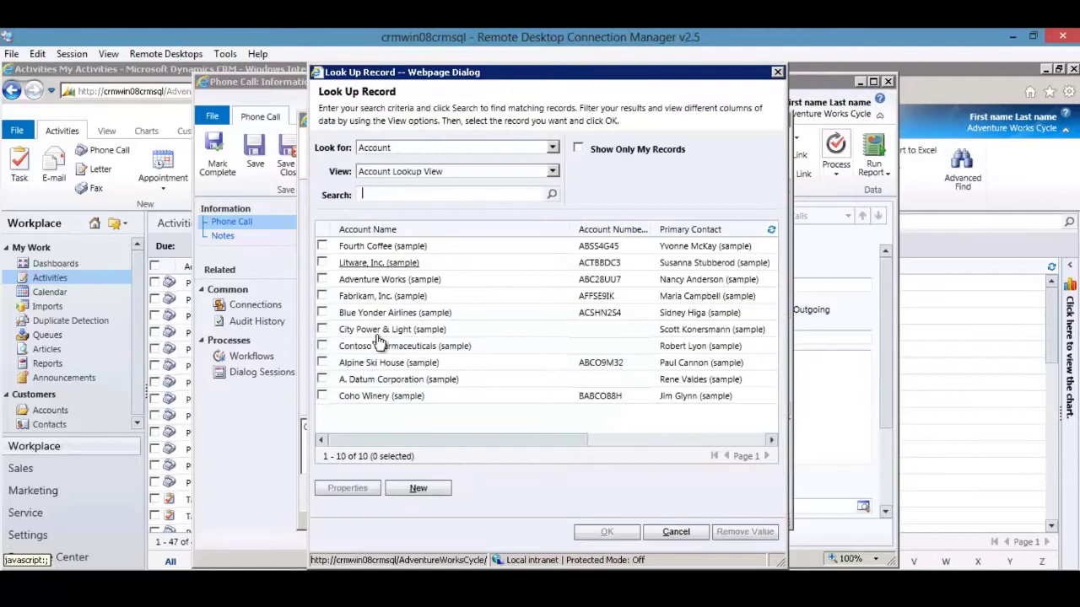
# - Select Alpine Ski House (sample) as the company and enter the contact's first name, last name, work phone number and e-mail address
pyautogui.click(371, 363)
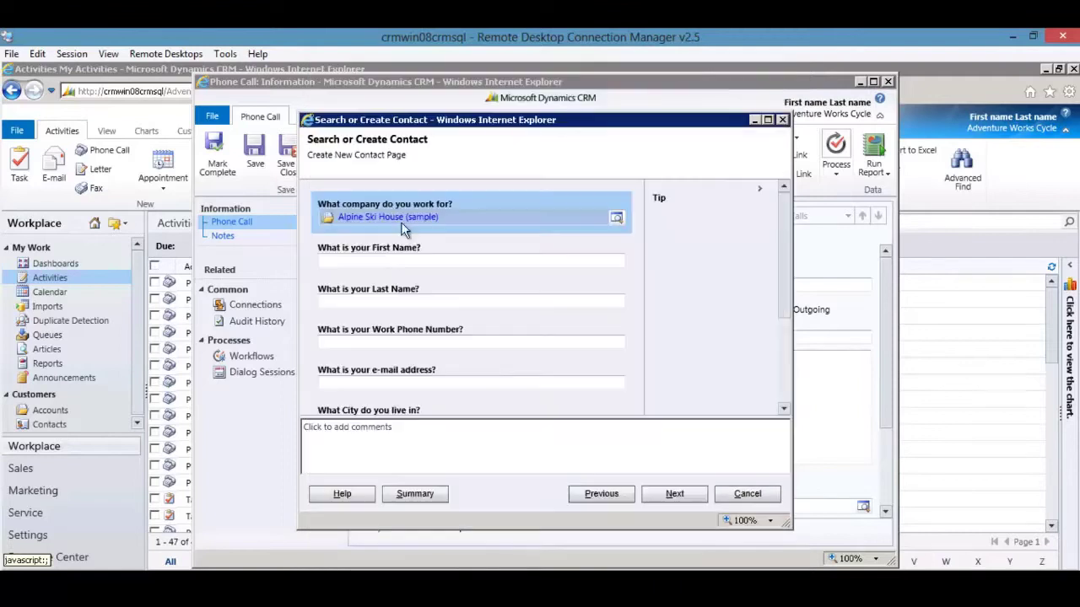
pyautogui.click(386, 262)
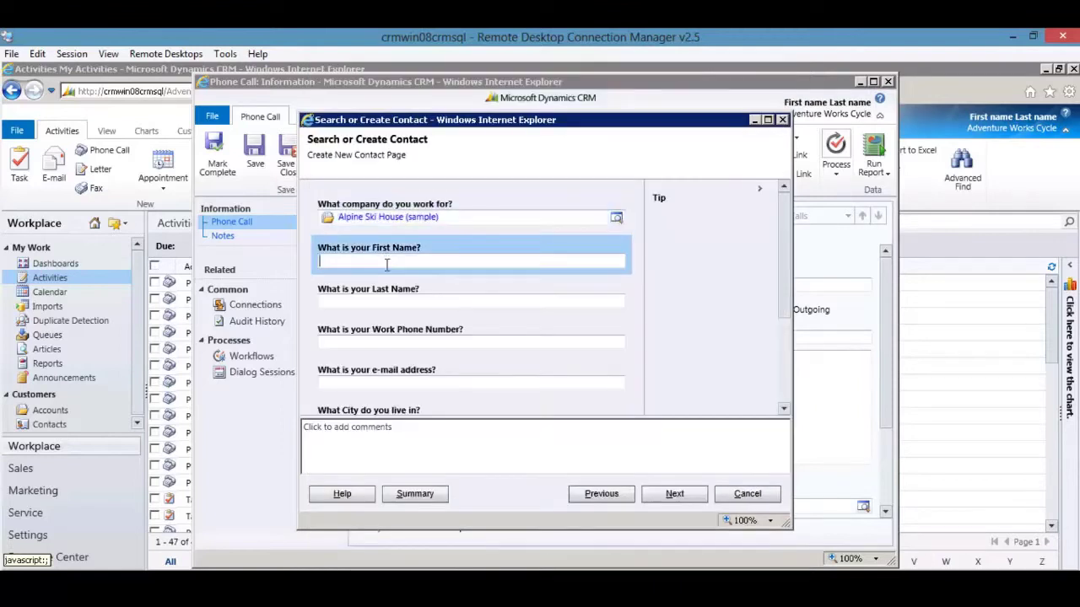
pyautogui.press('Tab')
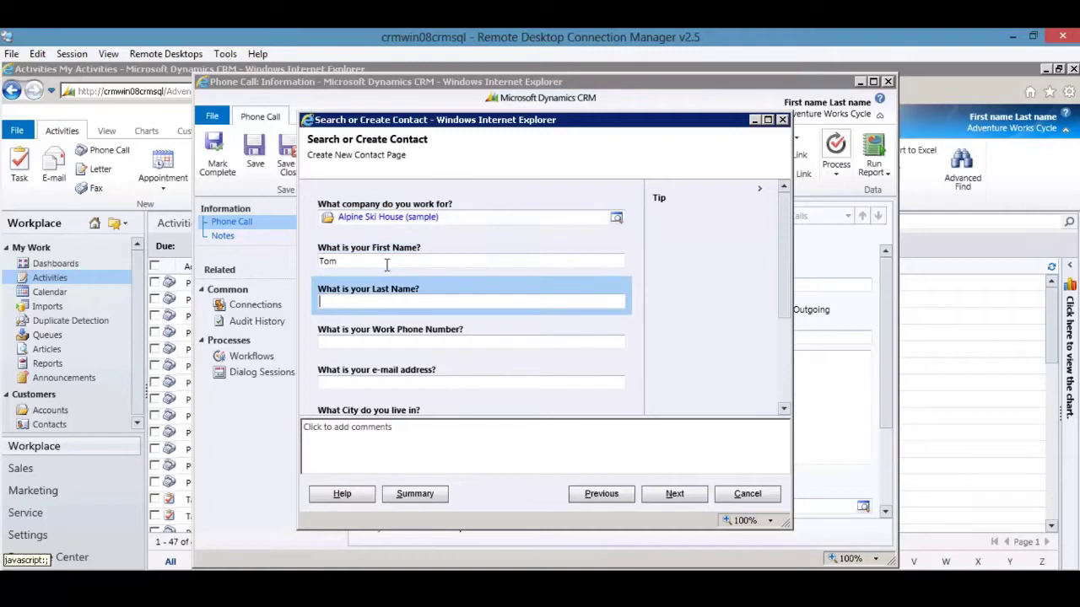
pyautogui.write('Johnson')
pyautogui.press('Tab')
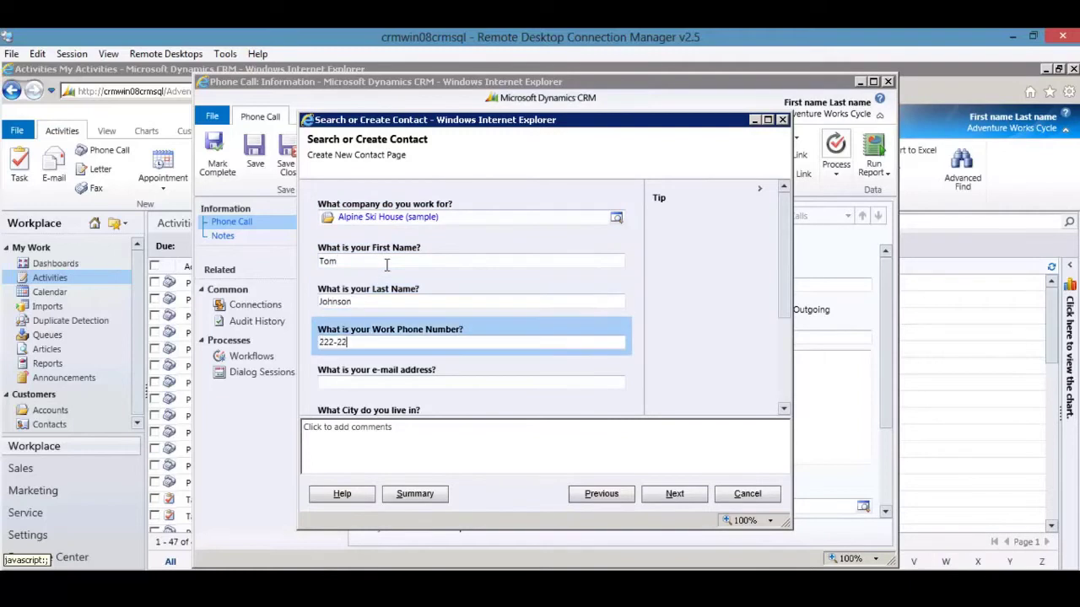
pyautogui.write('222-222-2222')
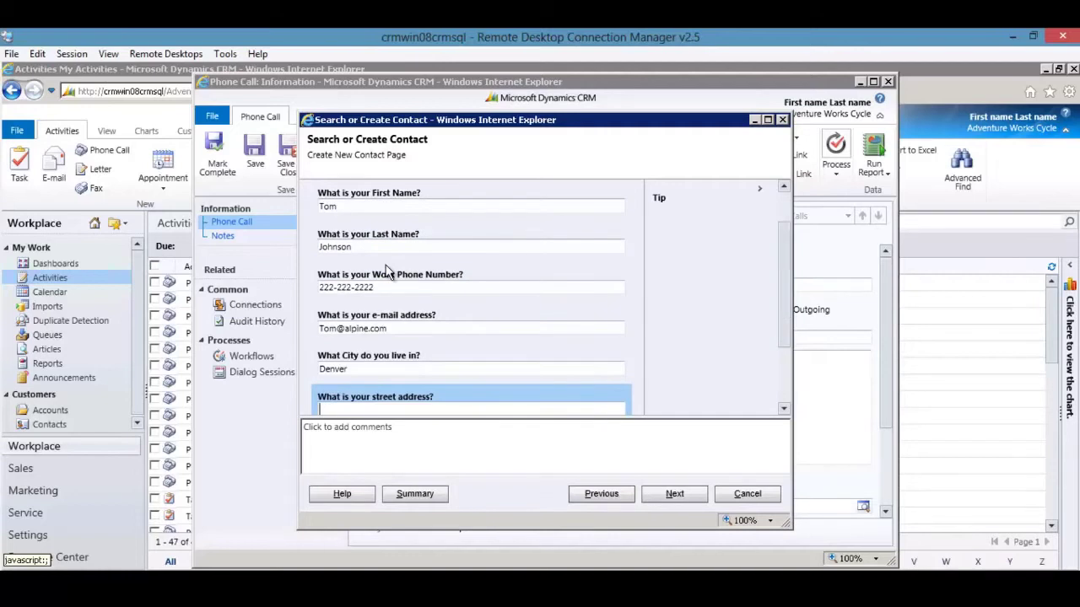
# - Complete the new contact's street address, state and zipcode on the Create New Contact Page
pyautogui.write('1111')
pyautogui.press('Tab')
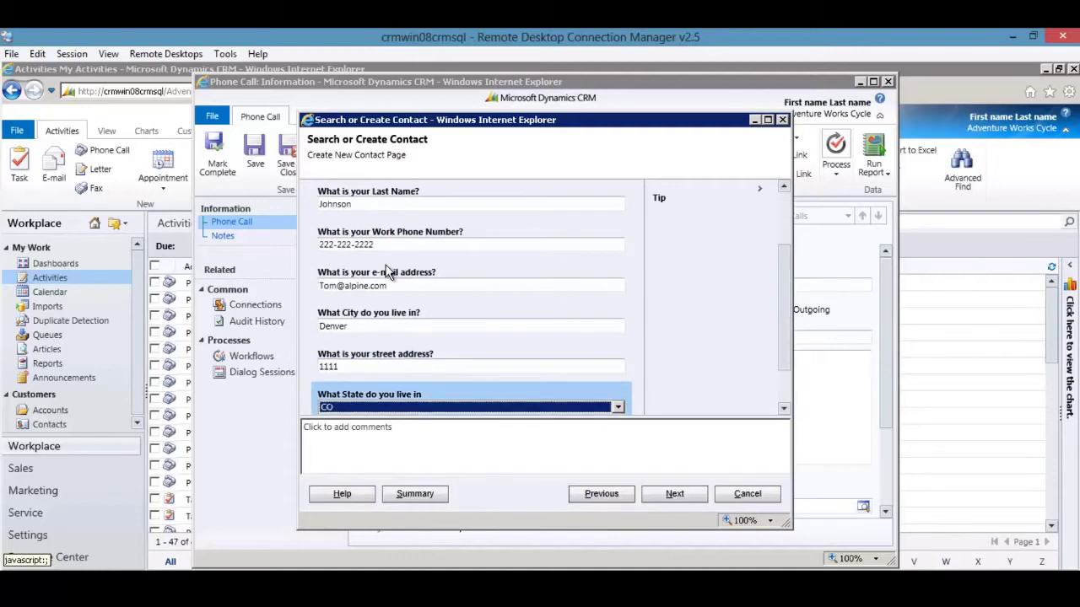
pyautogui.press('Tab')
pyautogui.write('456')
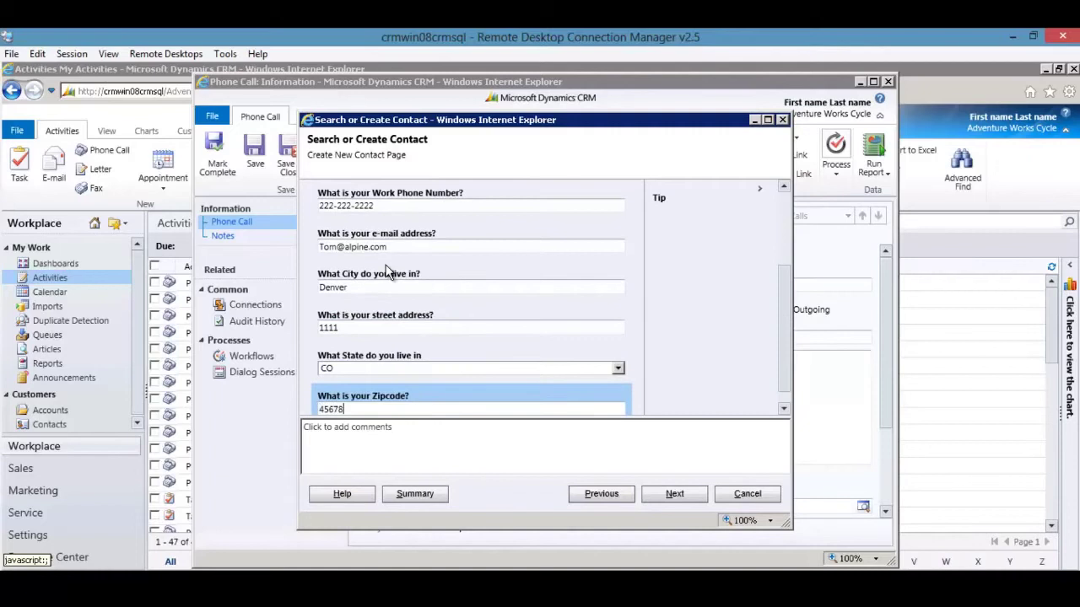
# - Review all the answers on the Create New Contact Page and submit them to create the contact
pyautogui.scroll(3, 384, 253)
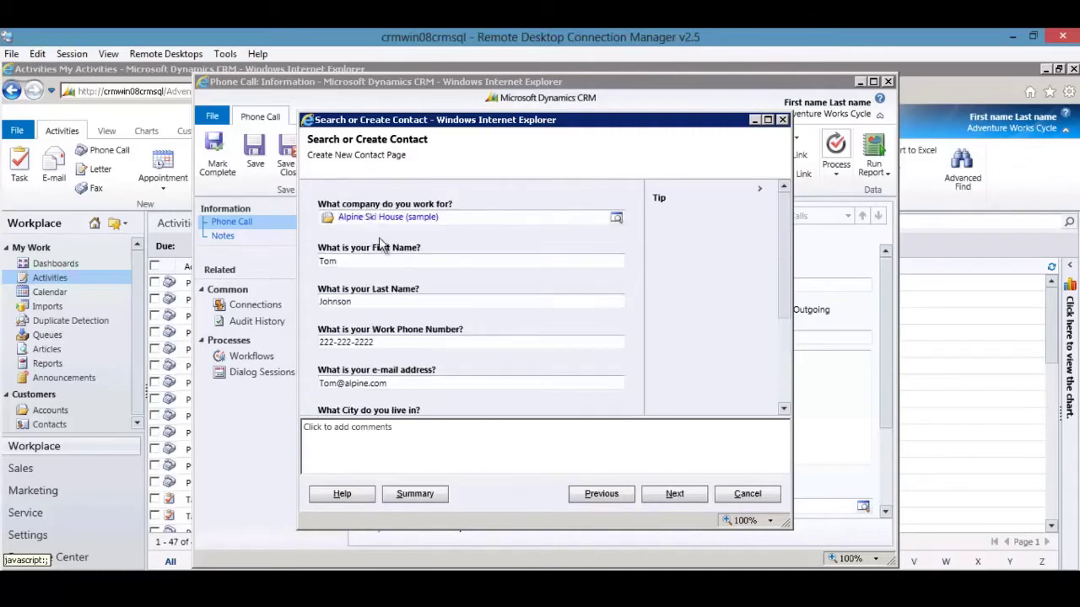
pyautogui.scroll(-1, 364, 279)
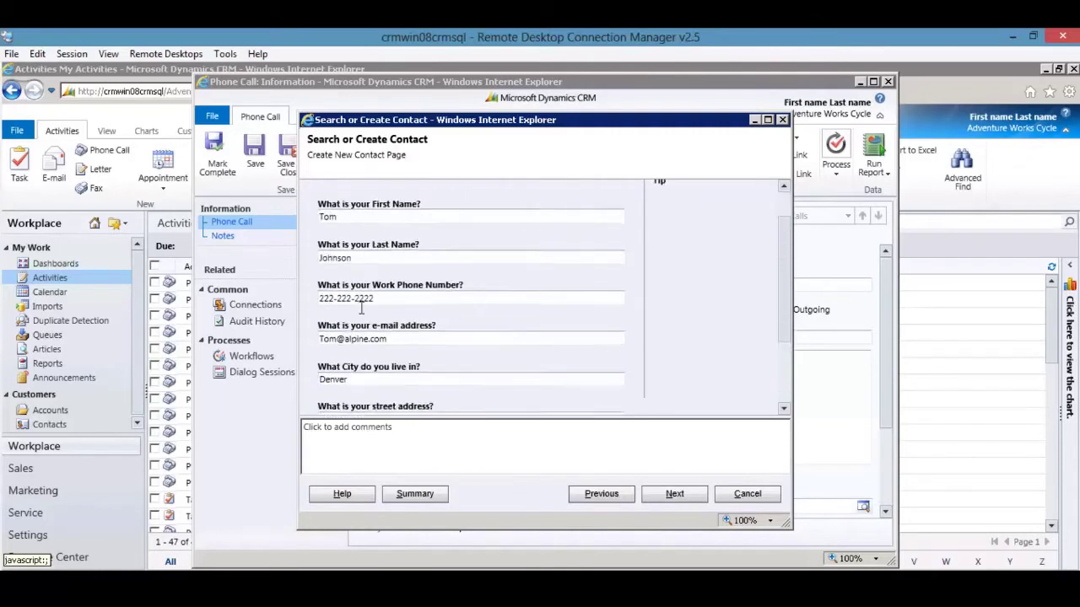
pyautogui.scroll(-3, 362, 312)
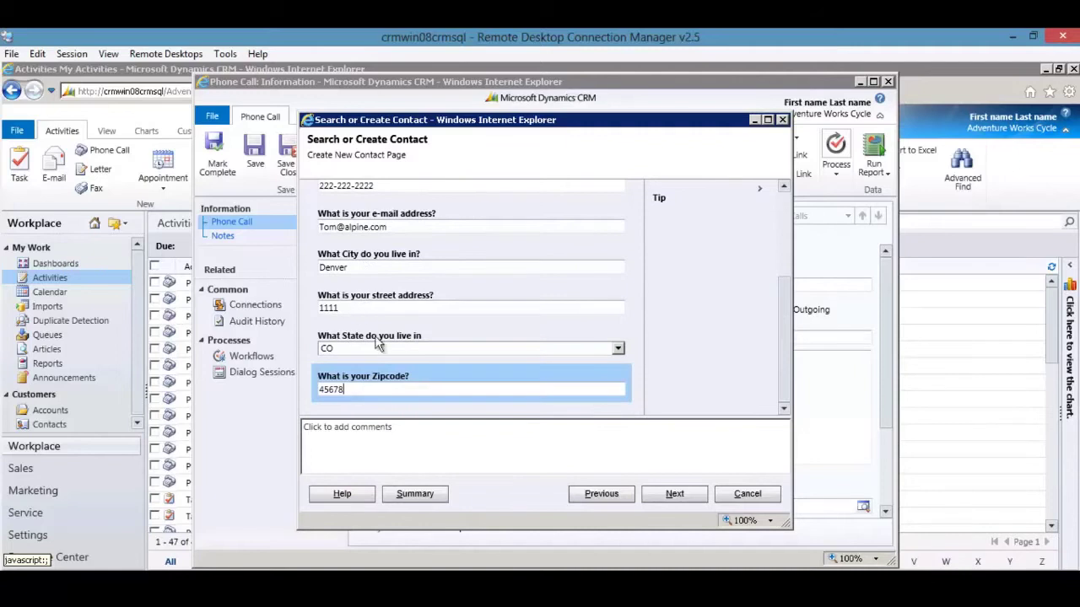
pyautogui.click(675, 497)
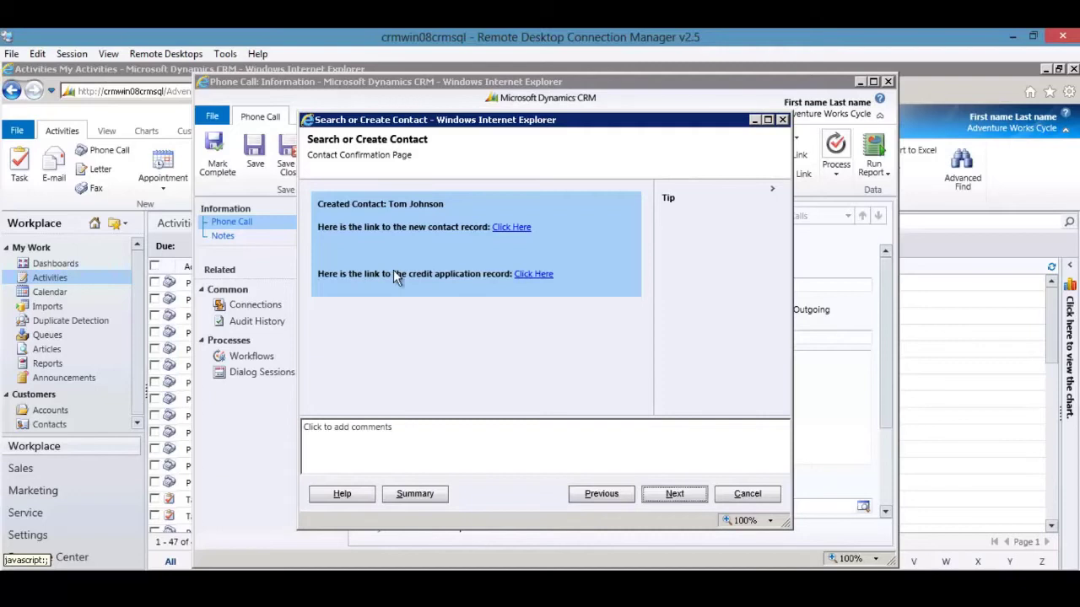
# - Open the new contact record from the Contact Confirmation Page, check its general and address fields, and close it
pyautogui.click(511, 227)
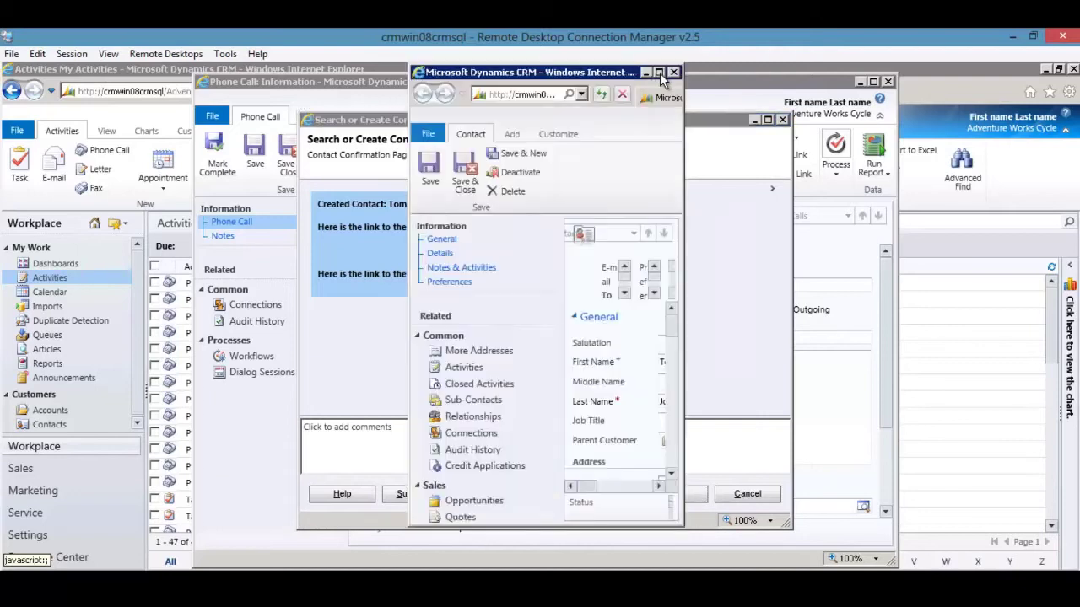
pyautogui.click(659, 73)
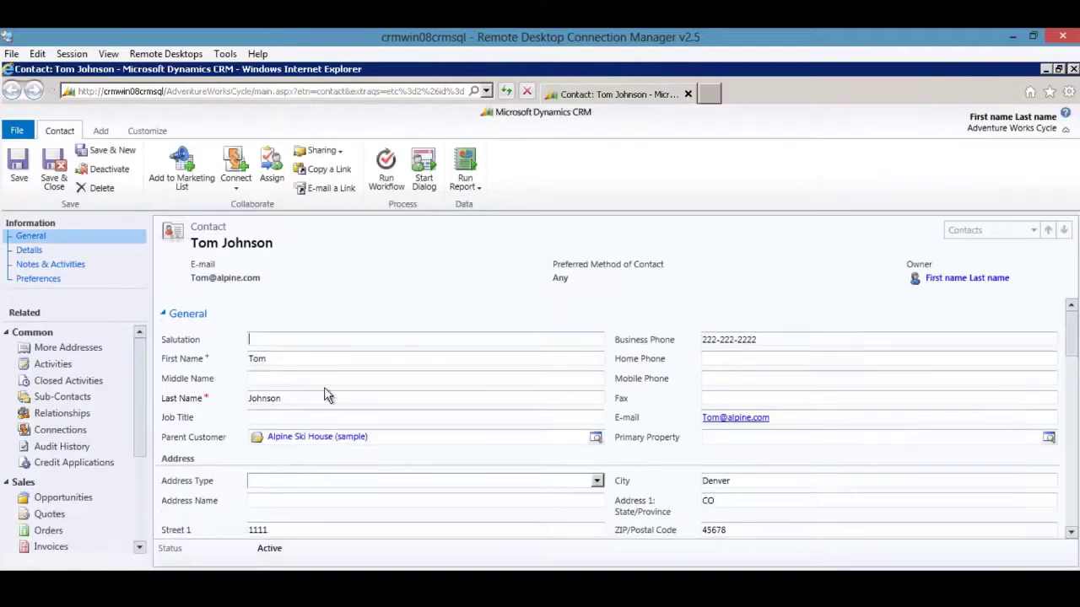
pyautogui.scroll(-3, 322, 400)
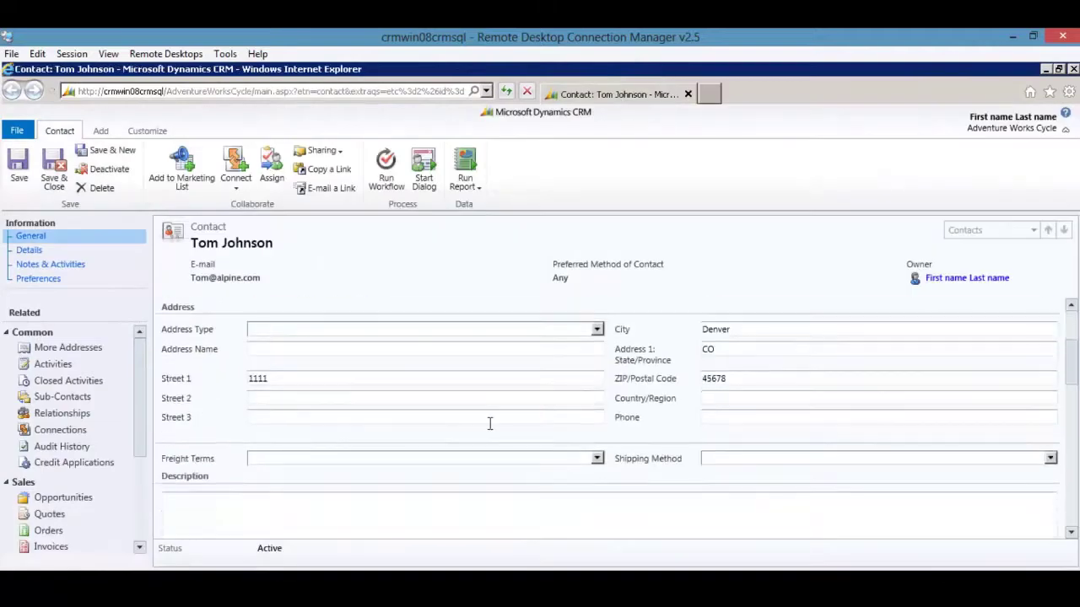
pyautogui.scroll(3, 489, 424)
pyautogui.hotkey('alt', 'F4')
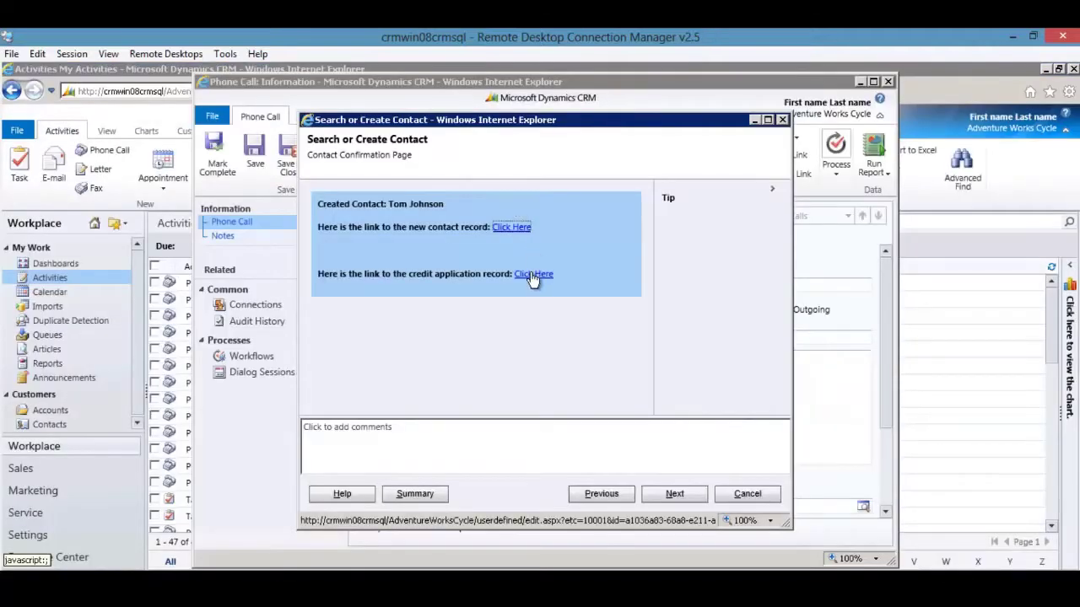
# - Continue to the credit questions, enter age 17, the birthdate and the annual revenue, and submit them
pyautogui.click(674, 494)
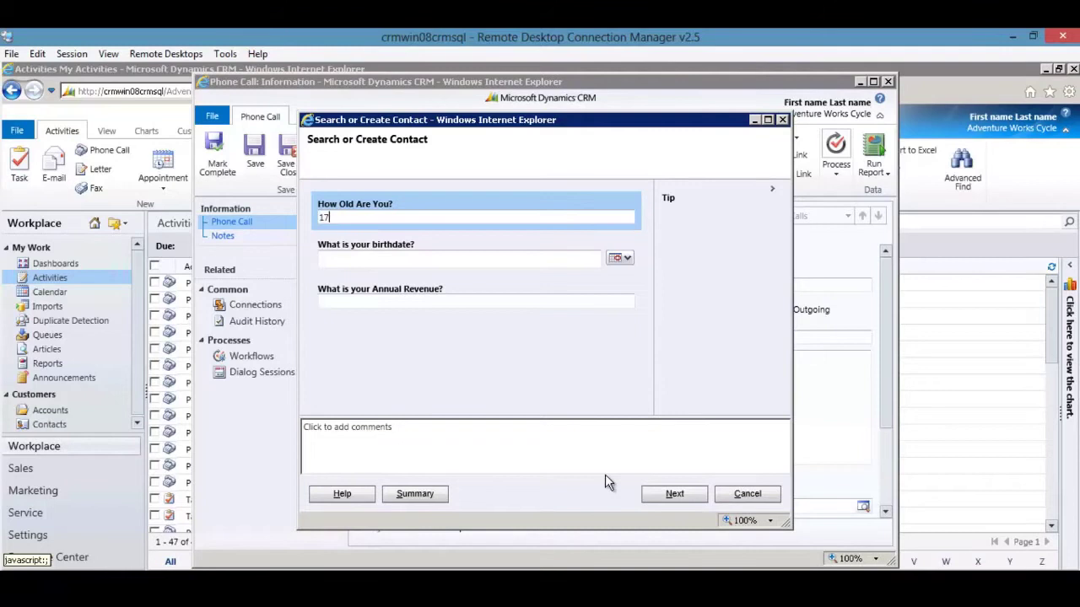
pyautogui.click(619, 257)
pyautogui.click(666, 388)
pyautogui.click(376, 299)
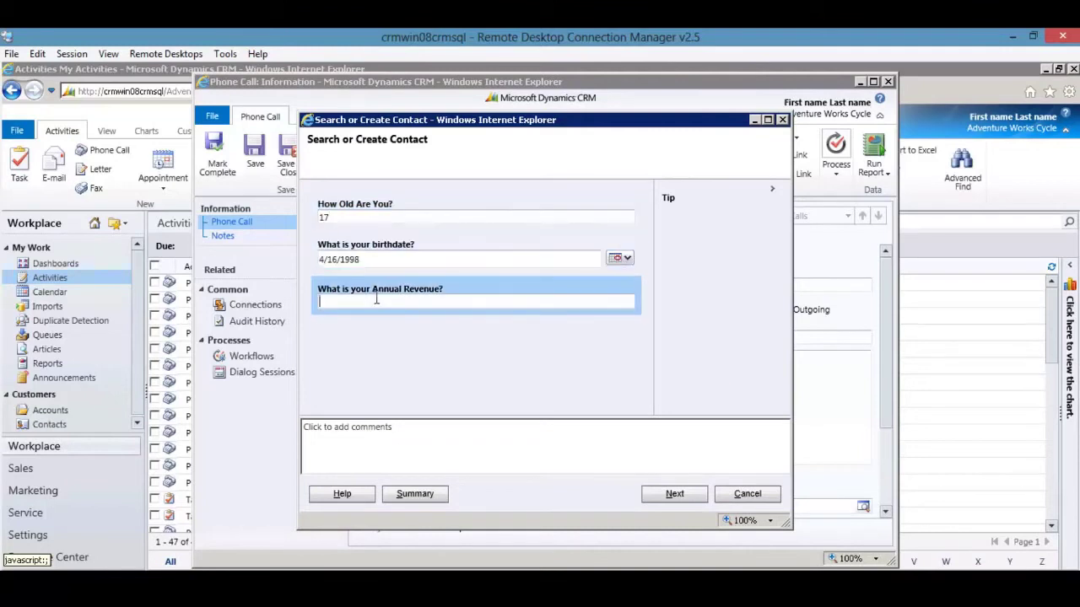
pyautogui.write('20000')
pyautogui.click(651, 501)
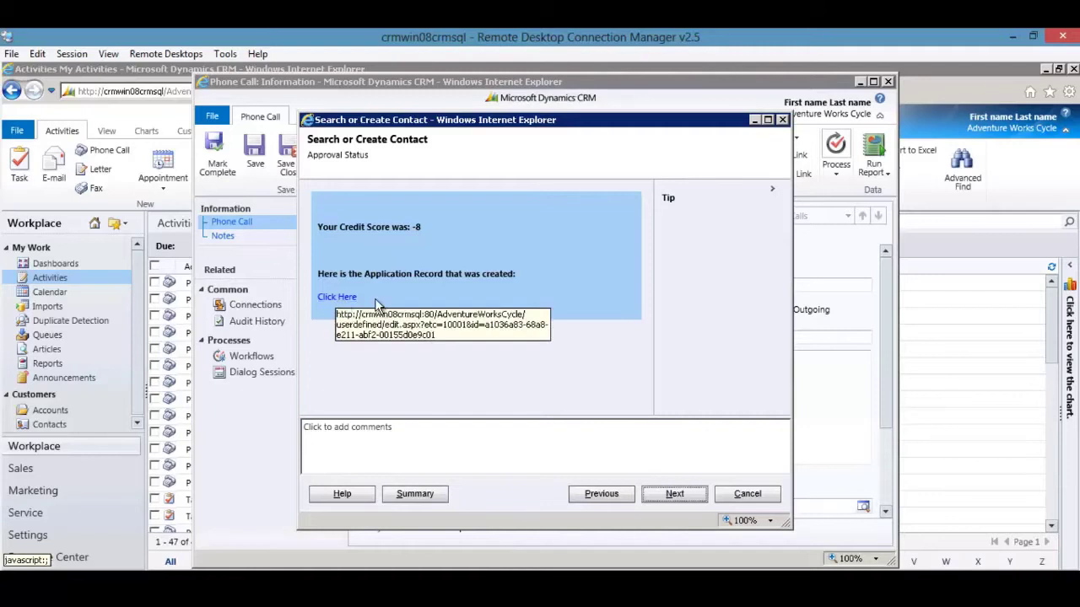
# - Proceed through the approval status and decision pages and finish the Search or Create Contact dialog
pyautogui.click(337, 297)
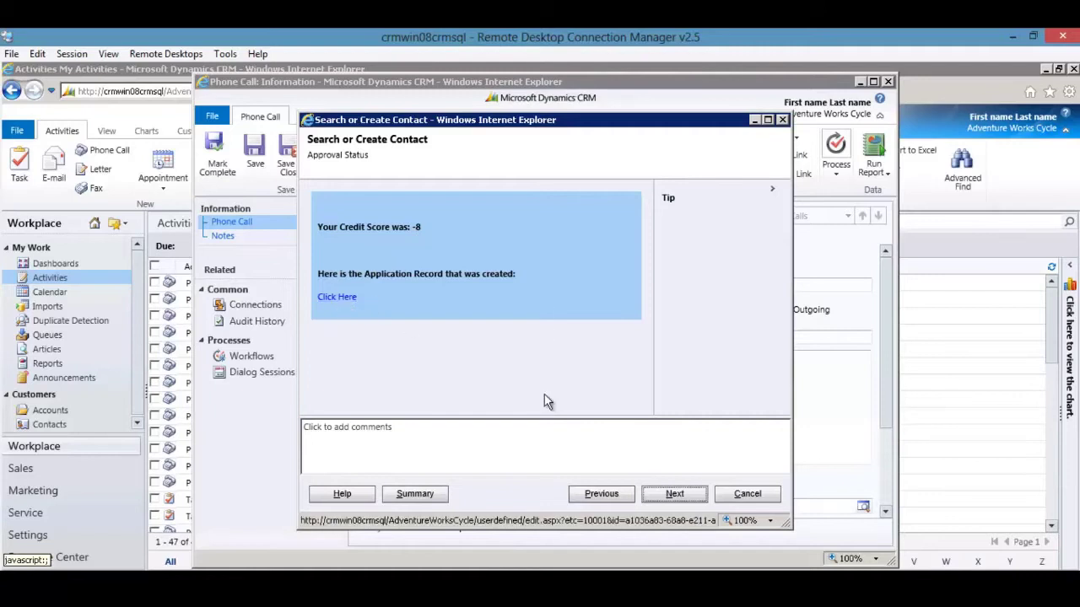
pyautogui.click(673, 493)
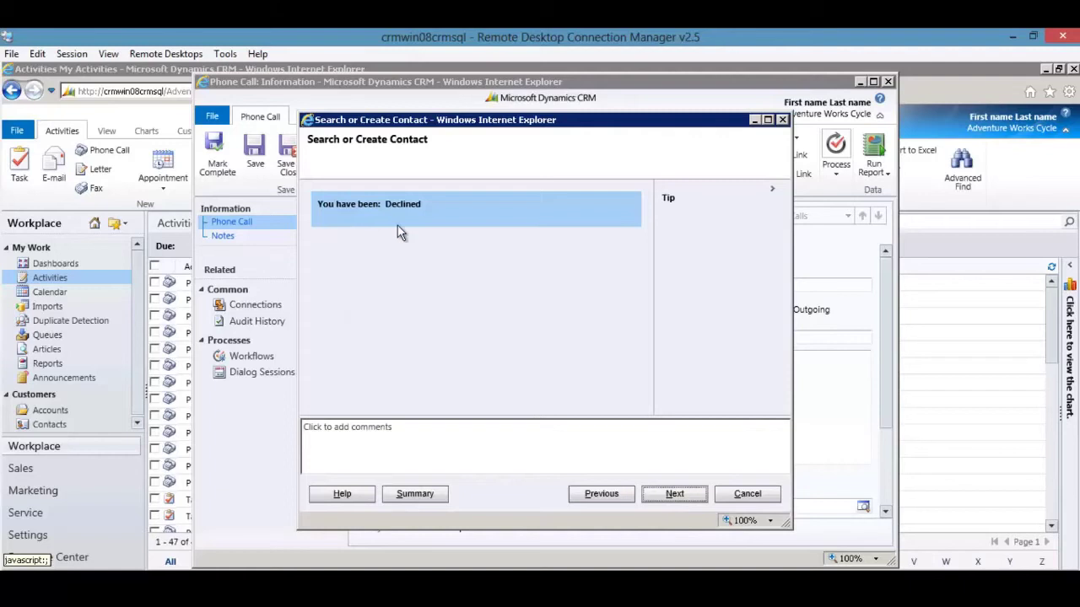
pyautogui.click(674, 494)
pyautogui.click(677, 496)
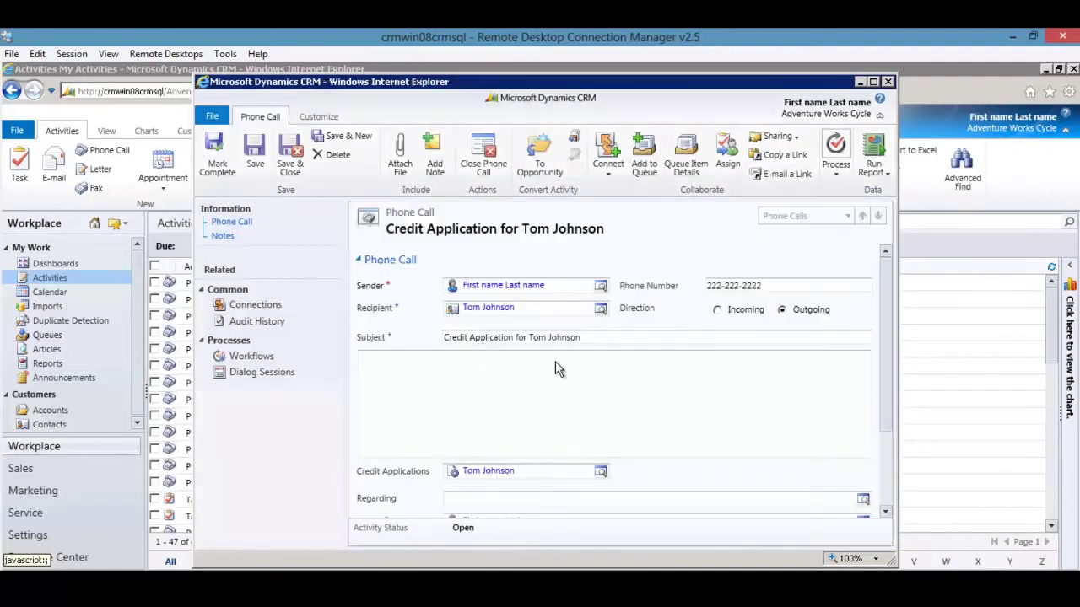
# - Review the updated phone call, open its linked credit application to check the credit score and approval status, and close it
pyautogui.scroll(-3, 579, 397)
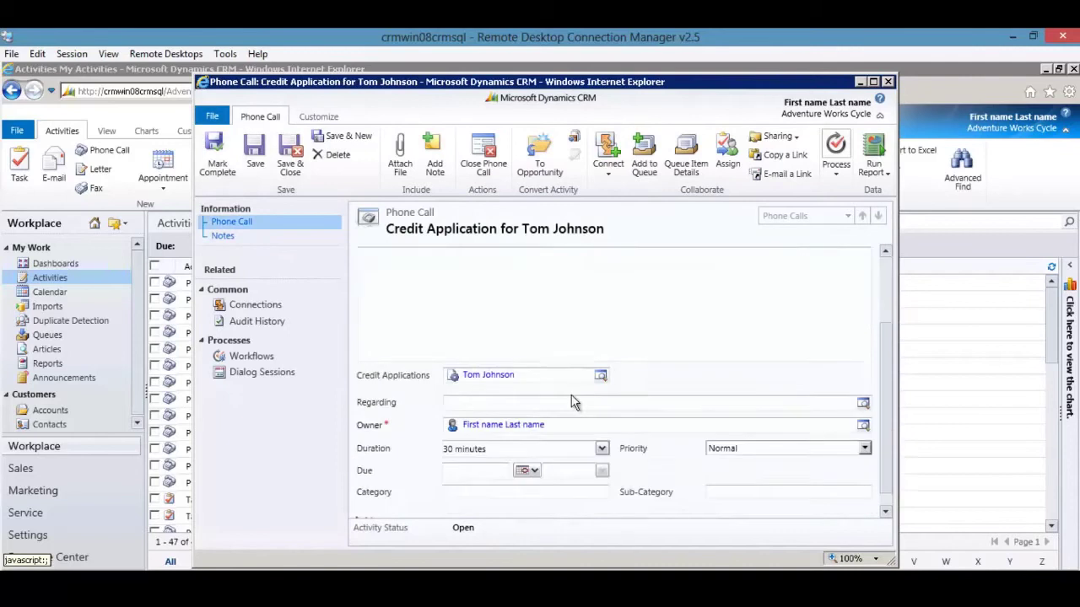
pyautogui.scroll(3, 503, 385)
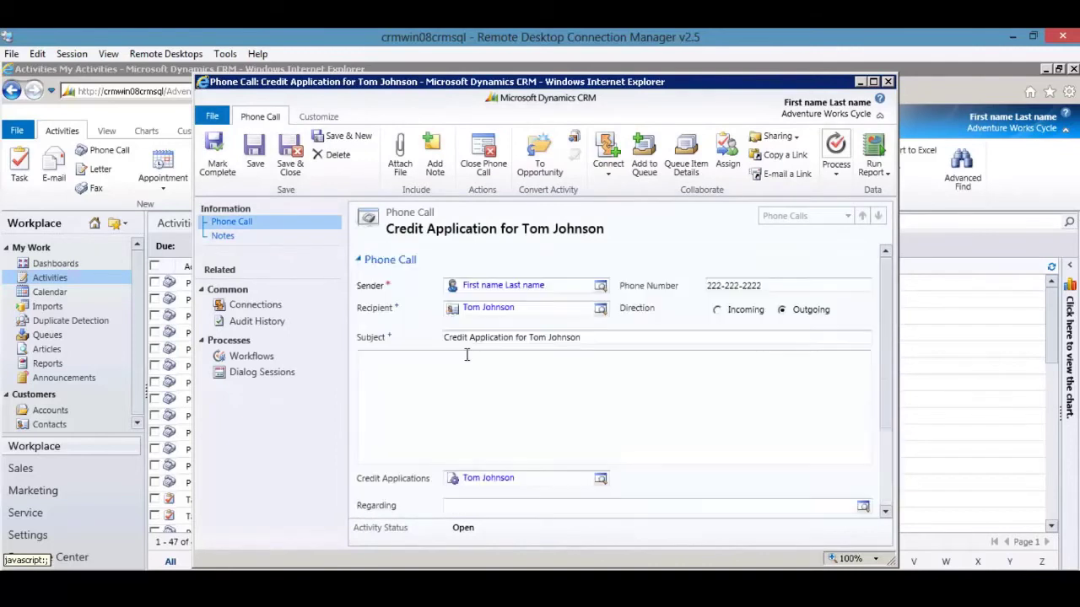
pyautogui.click(486, 479)
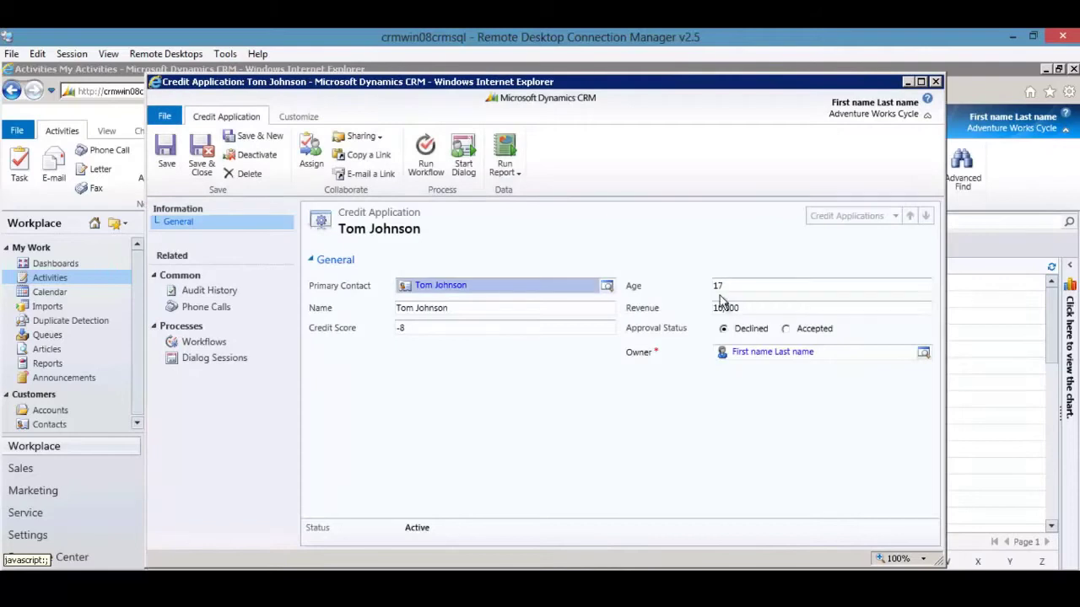
pyautogui.click(937, 84)
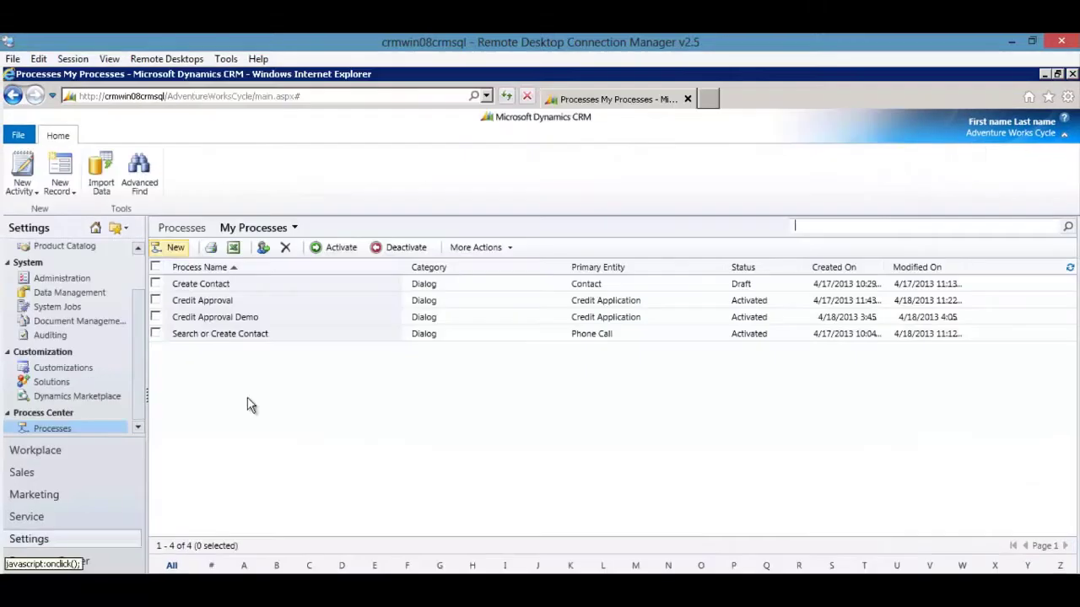
# - Create a blank dialog process named "Create or Search Contact Demo" for the Phone Call entity
pyautogui.click(172, 250)
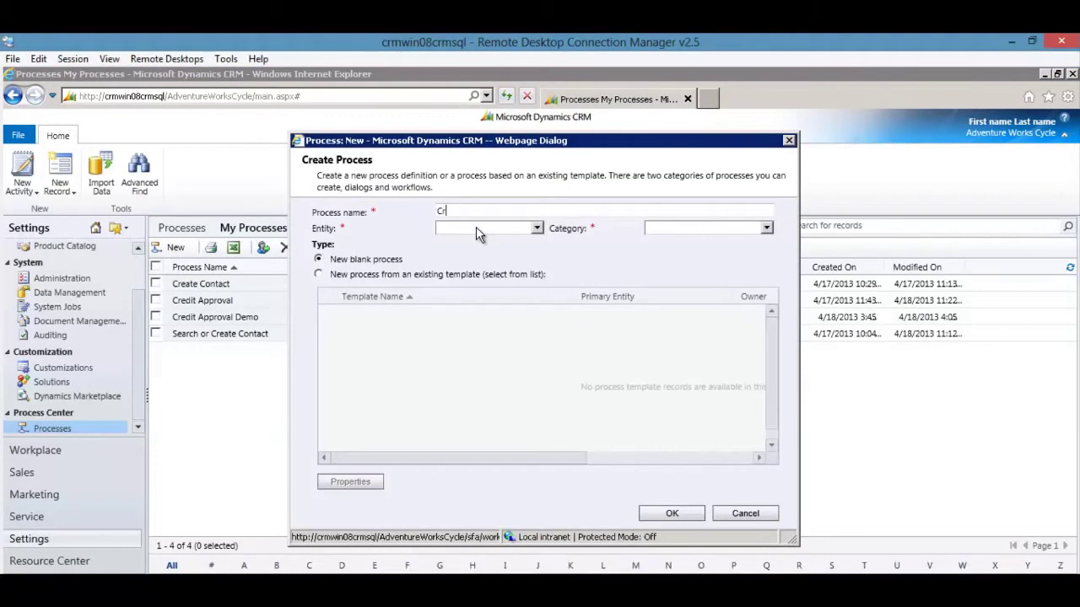
pyautogui.write('Create or Search Contact Demo')
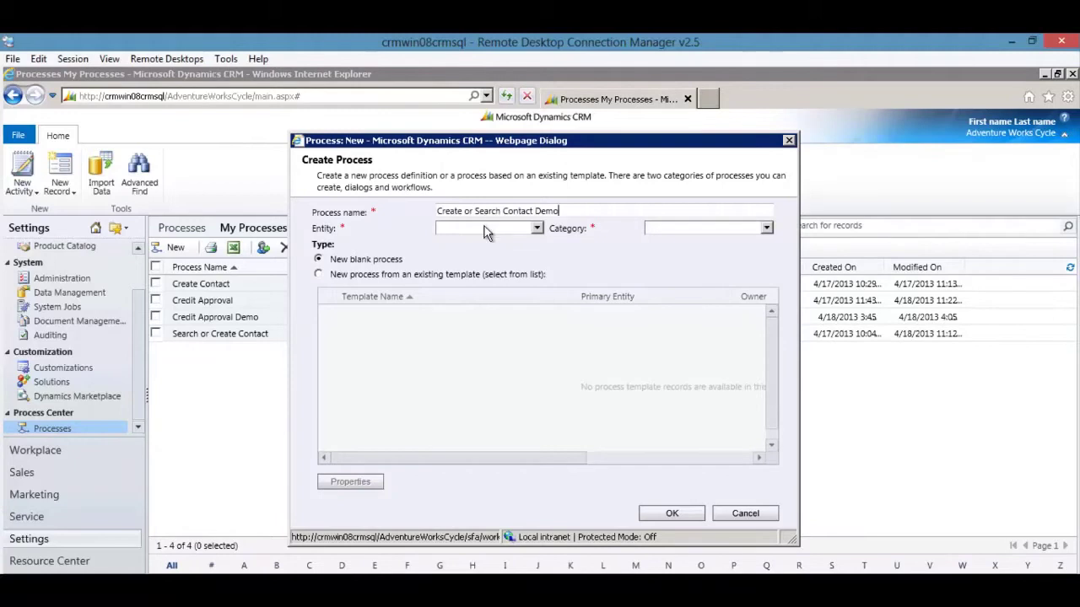
pyautogui.click(476, 228)
pyautogui.scroll(-7, 478, 460)
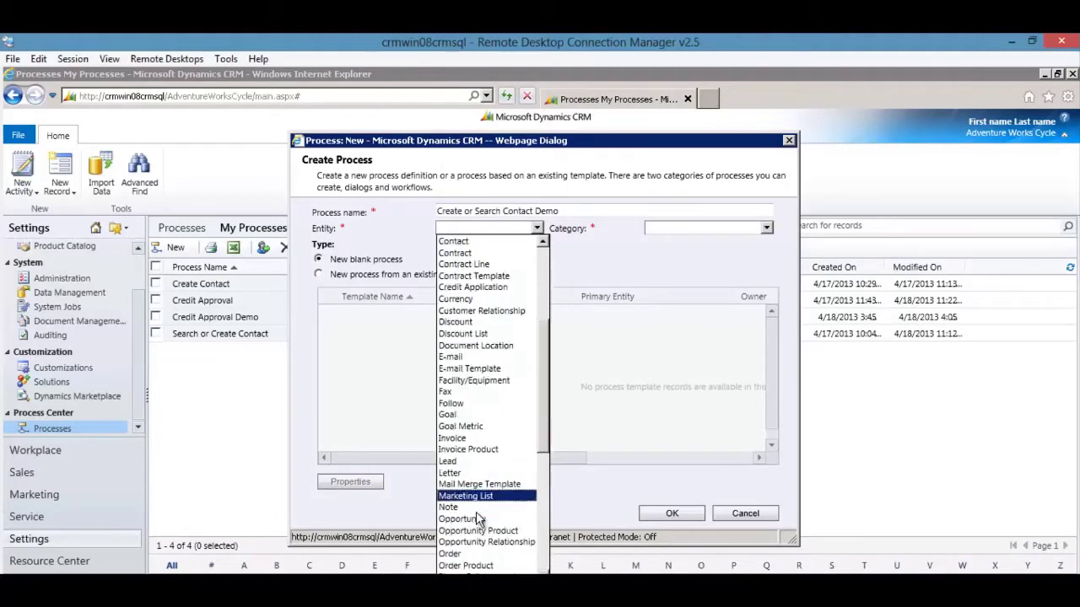
pyautogui.click(468, 518)
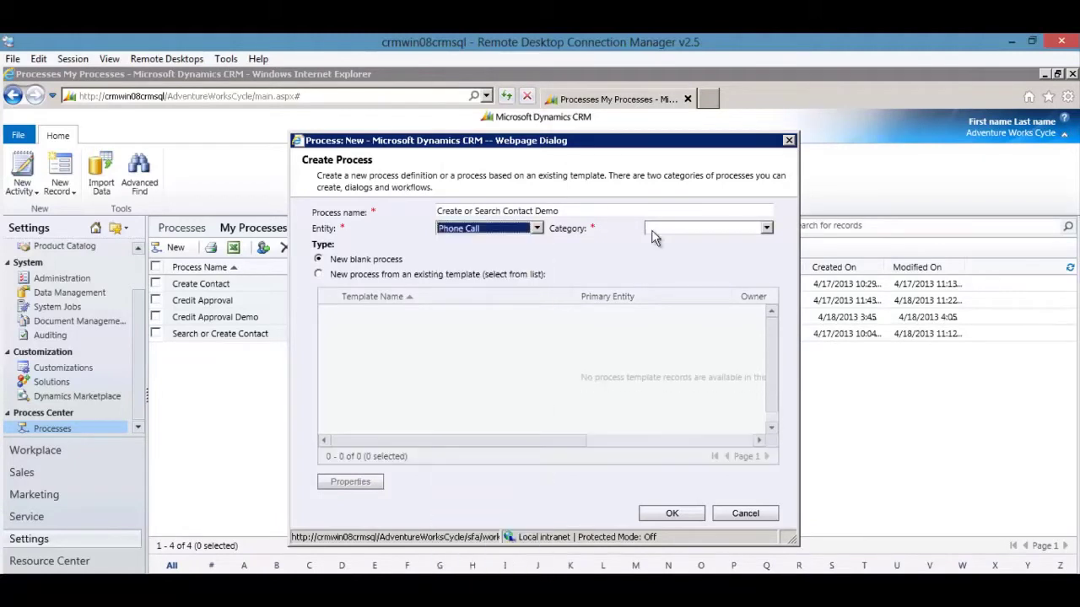
pyautogui.click(658, 229)
pyautogui.click(670, 257)
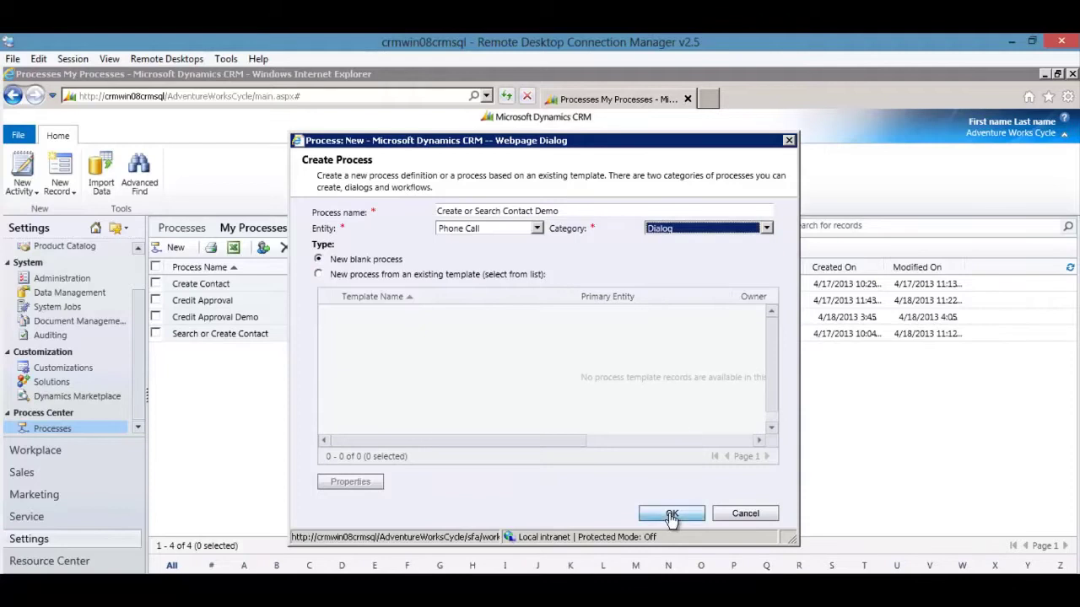
pyautogui.click(672, 513)
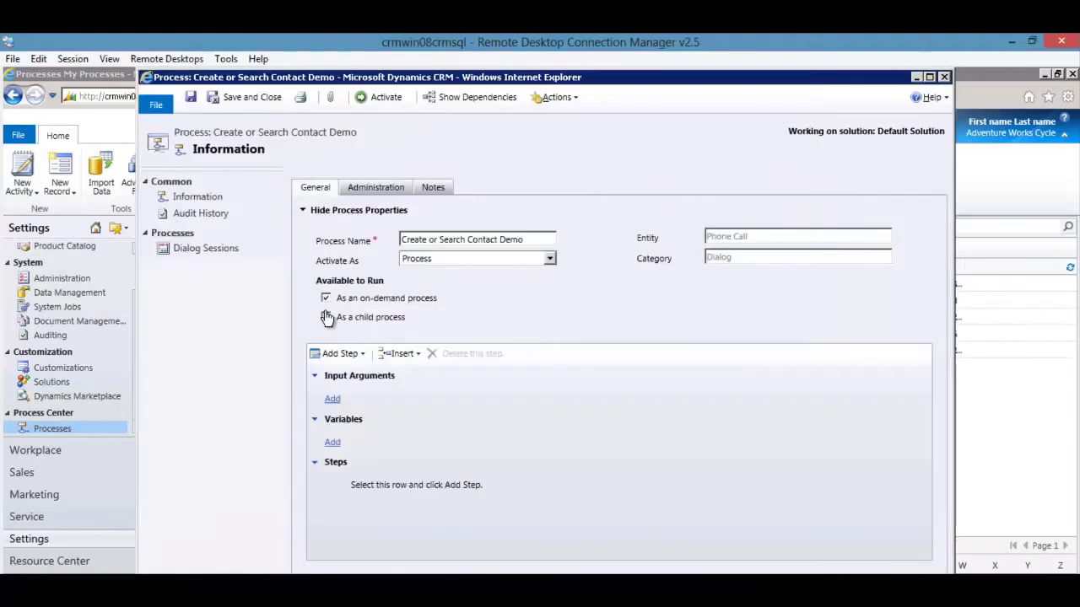
# - Maximize the process window, collapse the process properties and add a page step named "Contact Search Page"
pyautogui.doubleClick(395, 78)
pyautogui.click(169, 210)
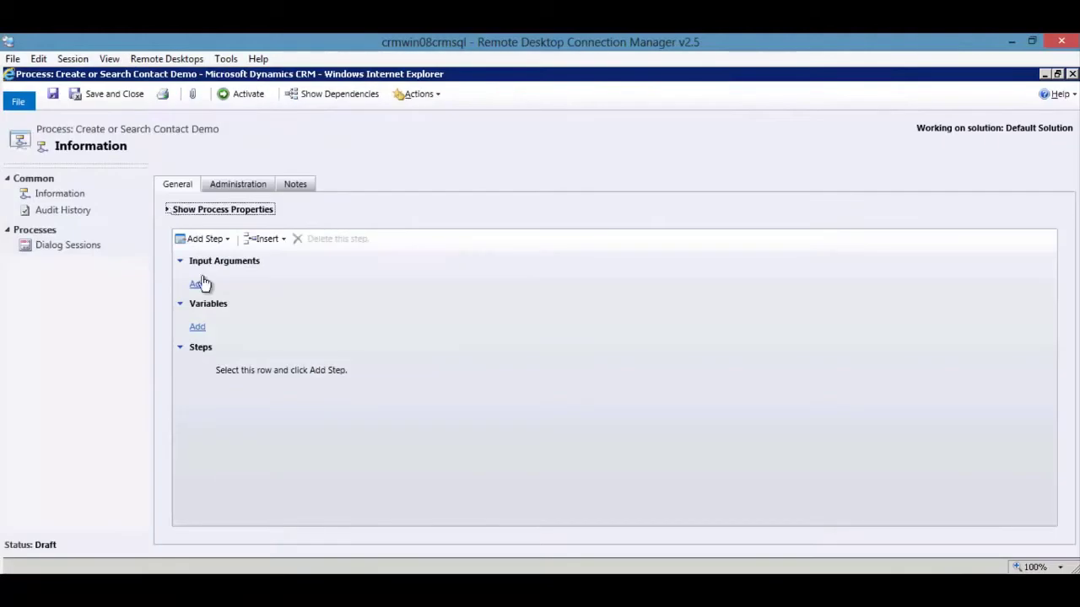
pyautogui.click(228, 373)
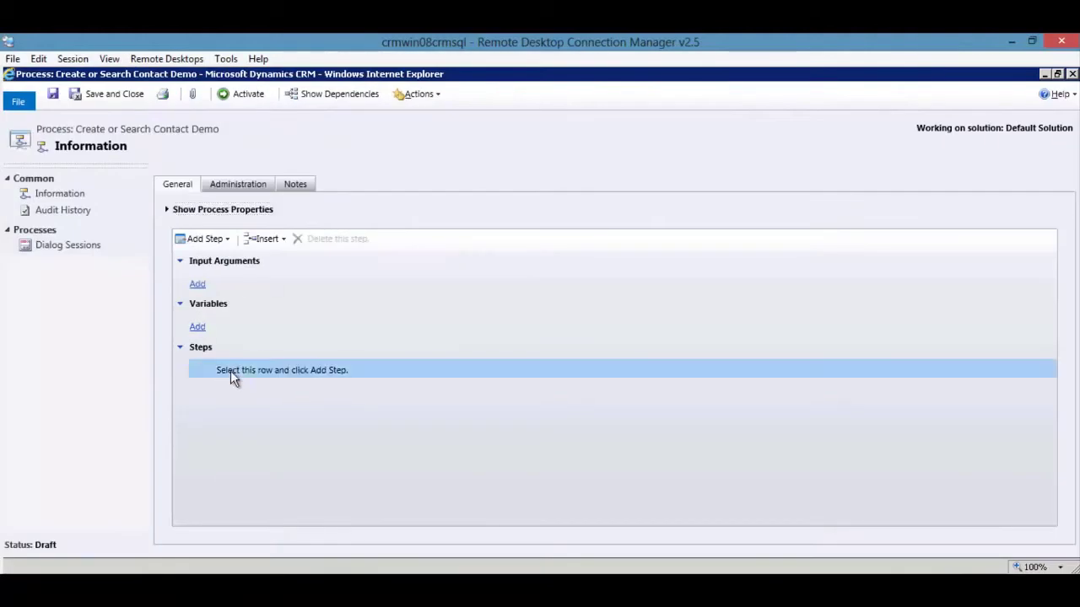
pyautogui.click(206, 239)
pyautogui.click(221, 280)
pyautogui.write('Con')
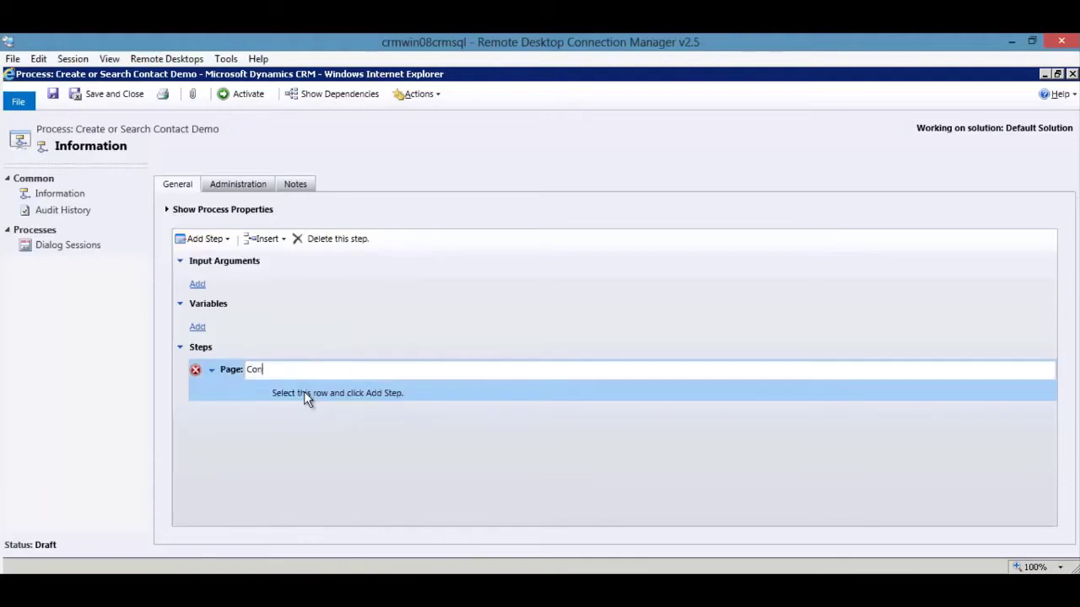
pyautogui.write('tact Search Page')
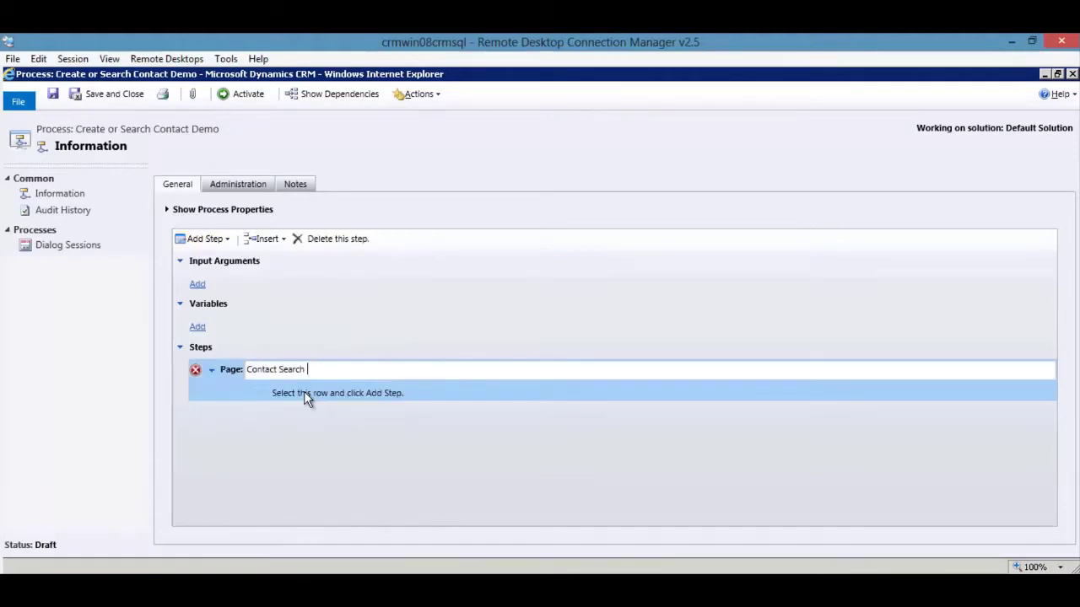
# - Add an "Enter Last Name" prompt and response to the page with prompt text "Enter Contacts Last Name" and a Single Line response, and save it
pyautogui.click(204, 238)
pyautogui.click(244, 297)
pyautogui.write('Enter Last Name')
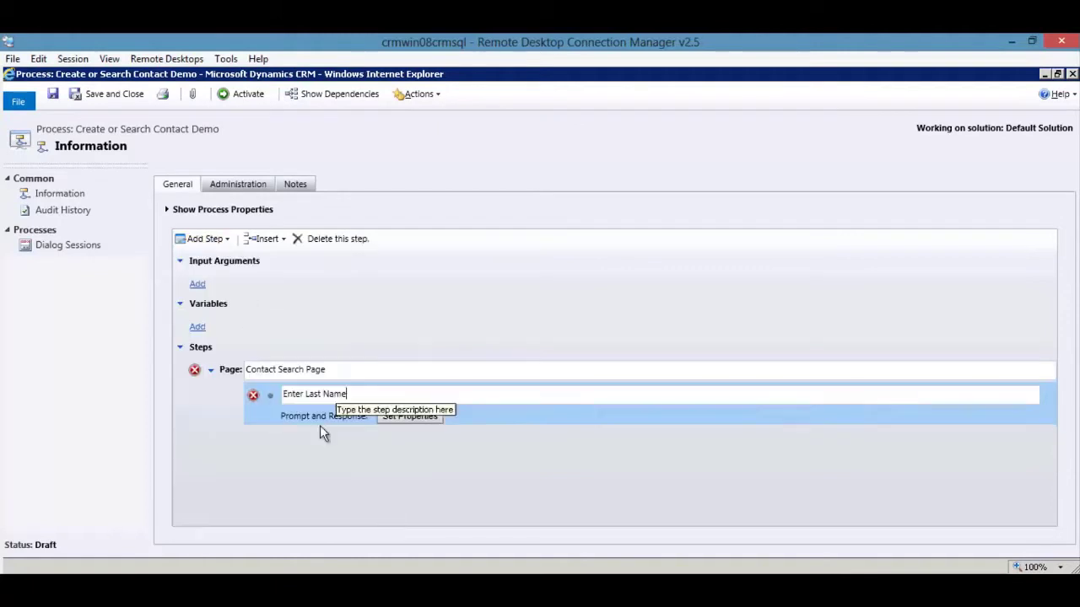
pyautogui.click(407, 417)
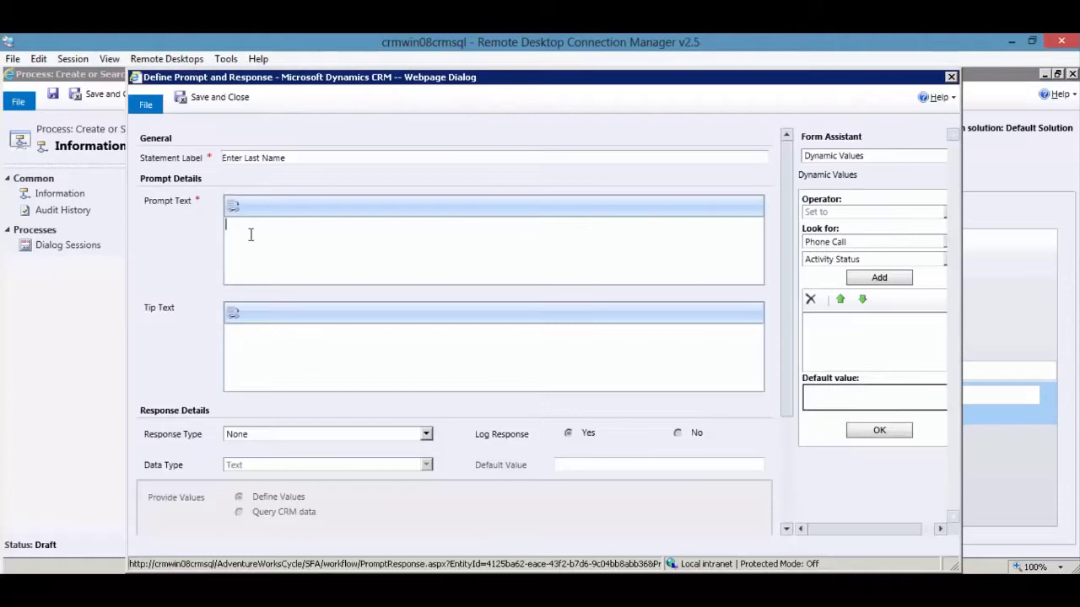
pyautogui.write('Enter Contacts Last Name')
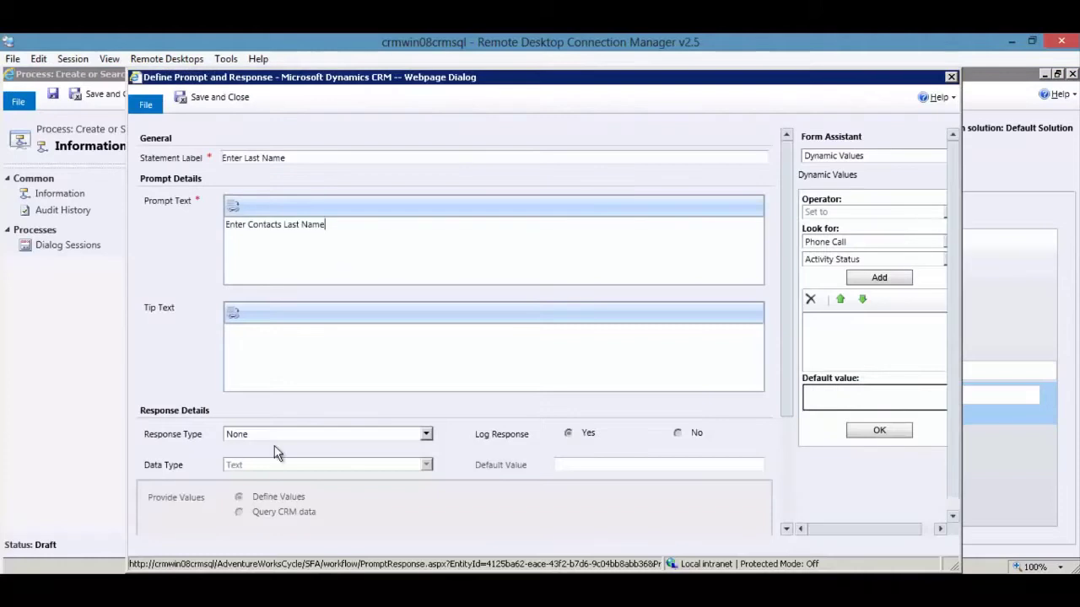
pyautogui.click(263, 437)
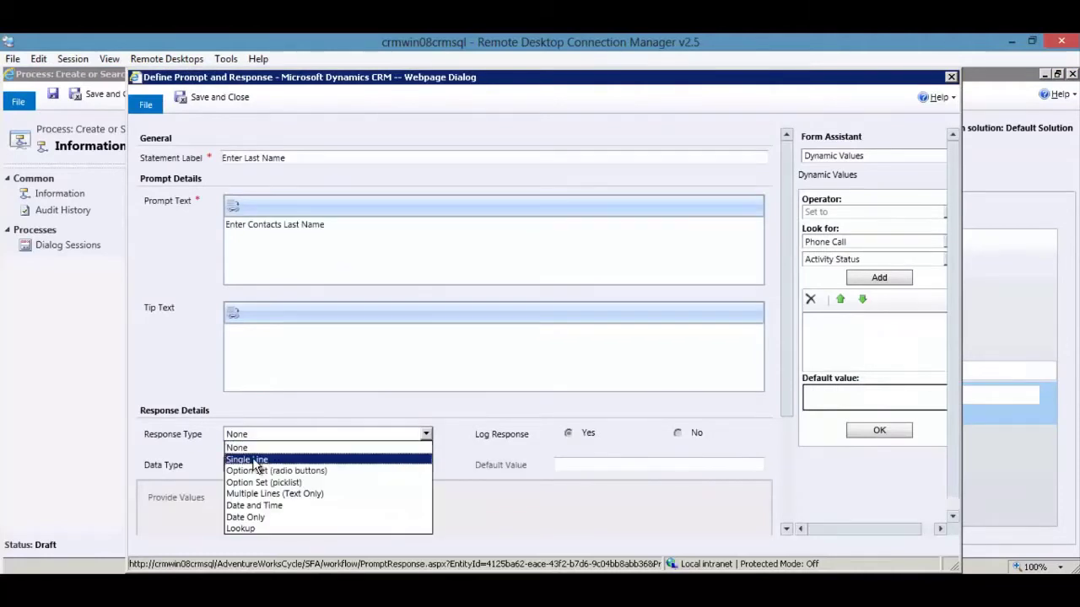
pyautogui.click(256, 459)
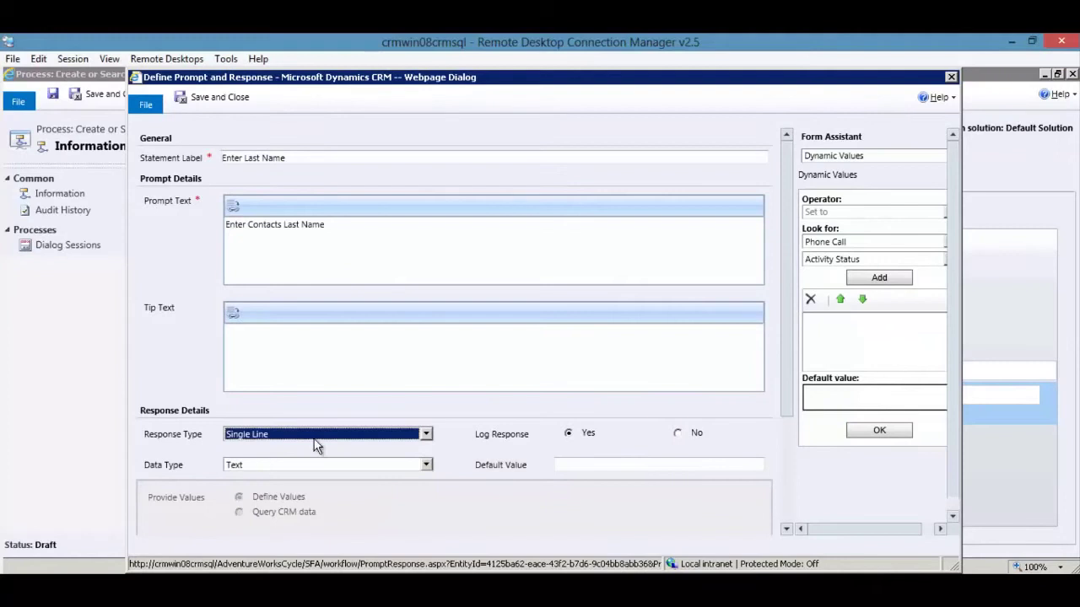
pyautogui.click(207, 99)
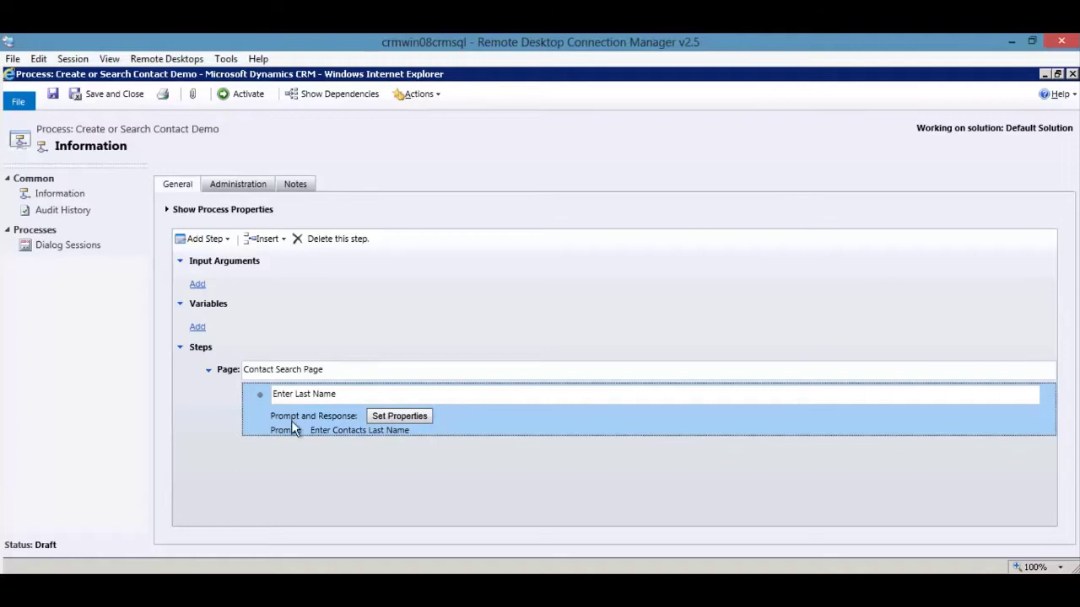
# - Add a Query CRM Data step after the Contact Search Page and describe it as "Query Contacts"
pyautogui.click(210, 238)
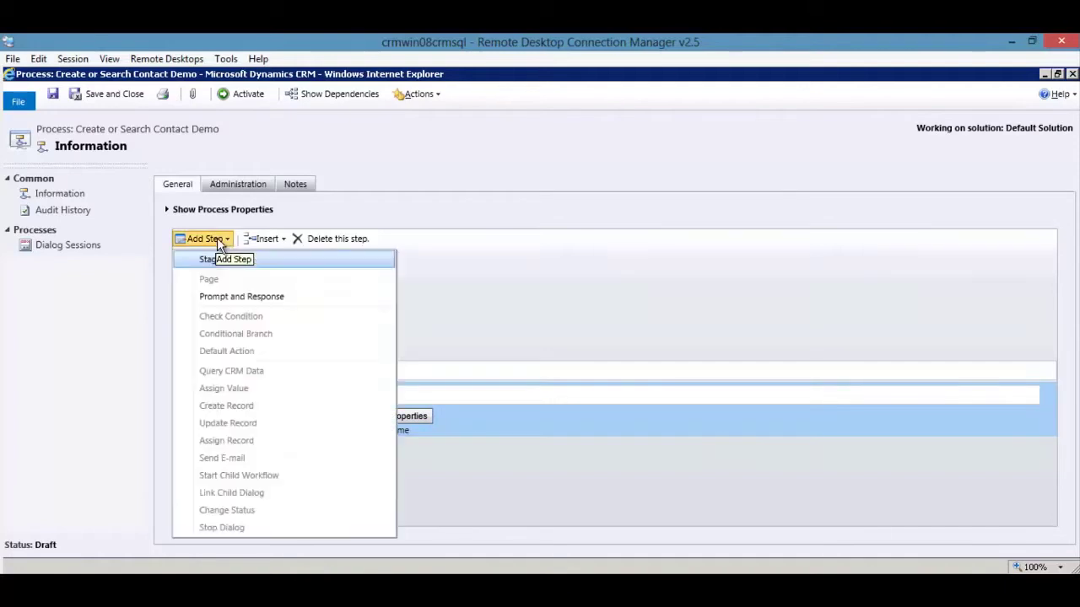
pyautogui.click(229, 369)
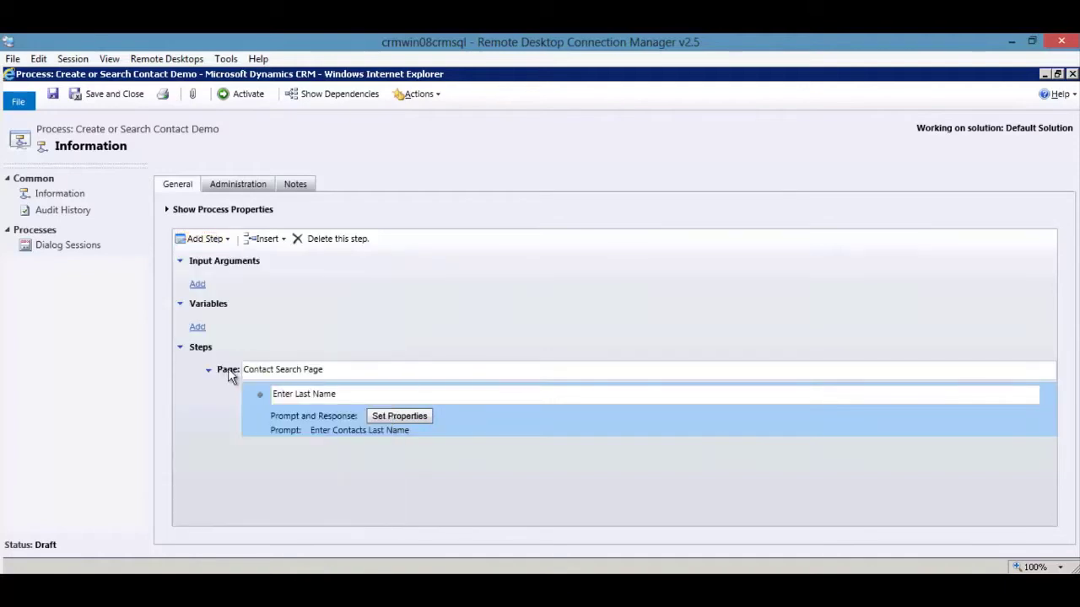
pyautogui.click(215, 242)
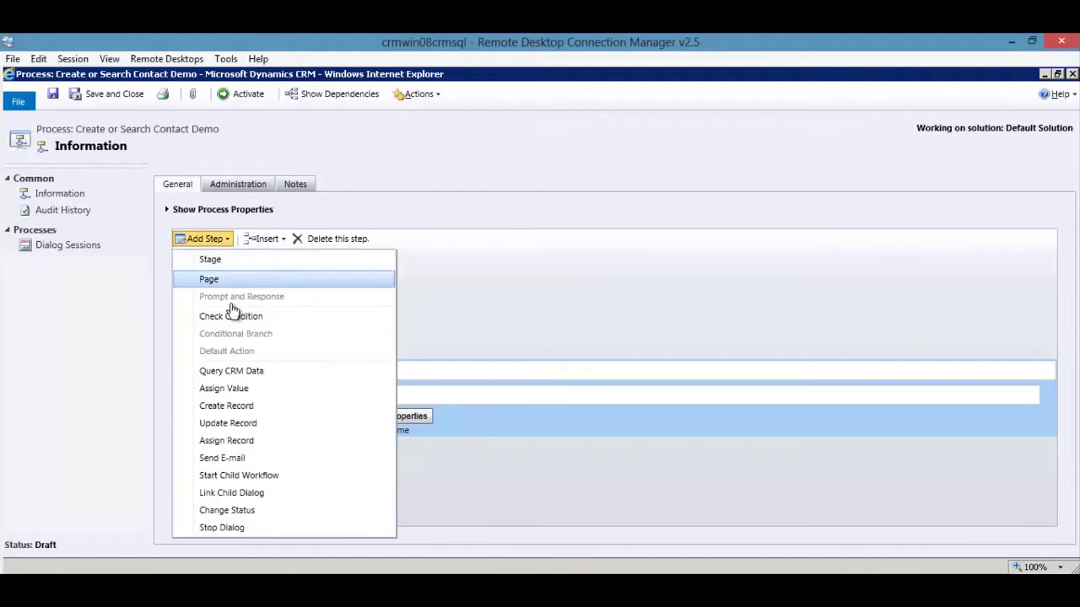
pyautogui.click(230, 372)
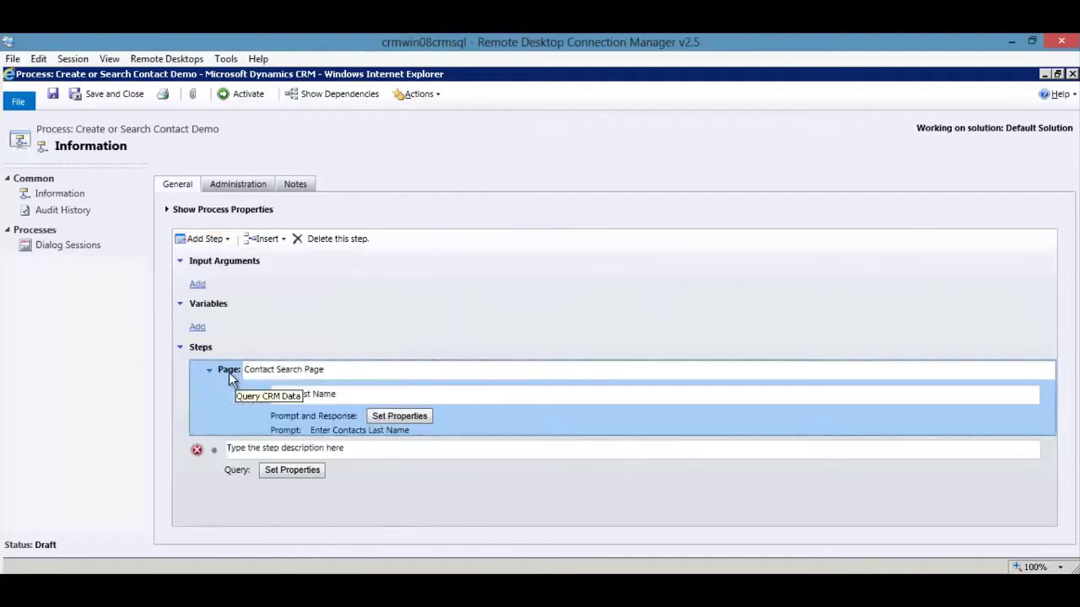
pyautogui.click(253, 452)
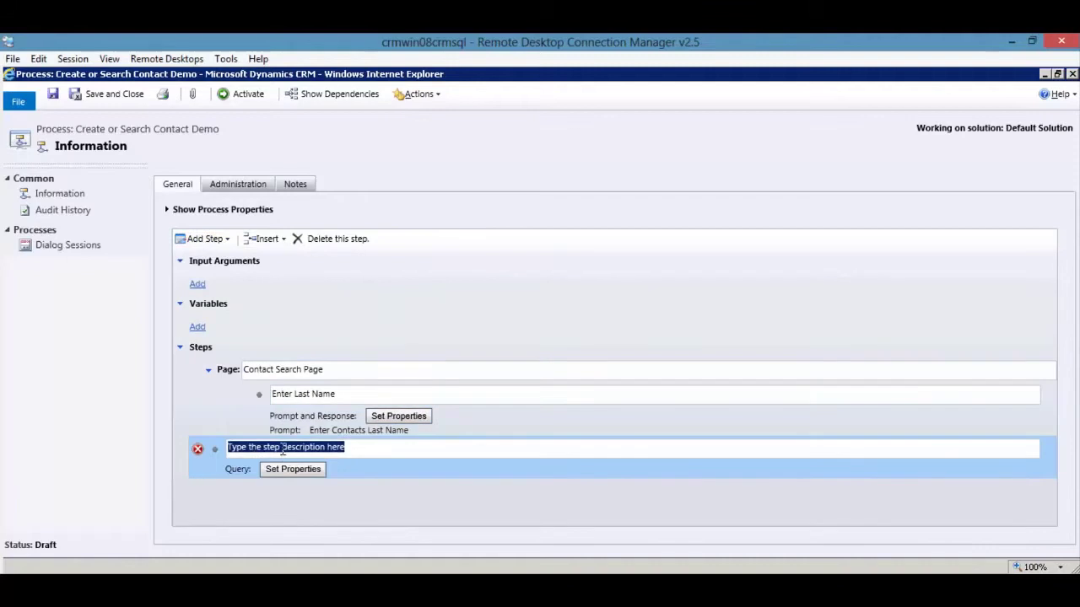
pyautogui.write('Query Contacts')
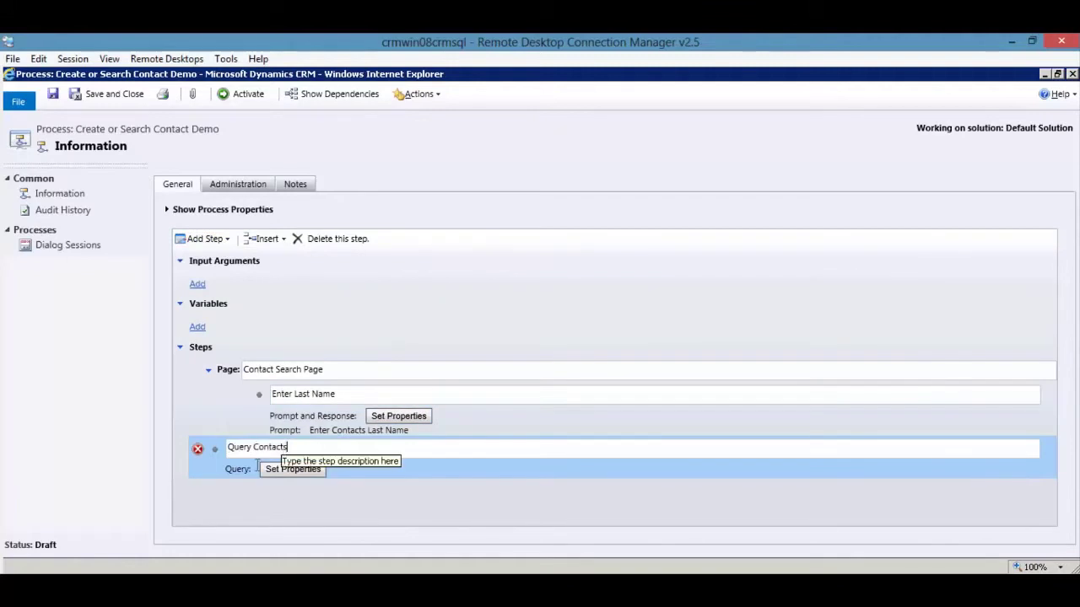
# - Define the Query Contacts step to look for Contacts with a condition on Last Name using the Contains operator
pyautogui.click(278, 471)
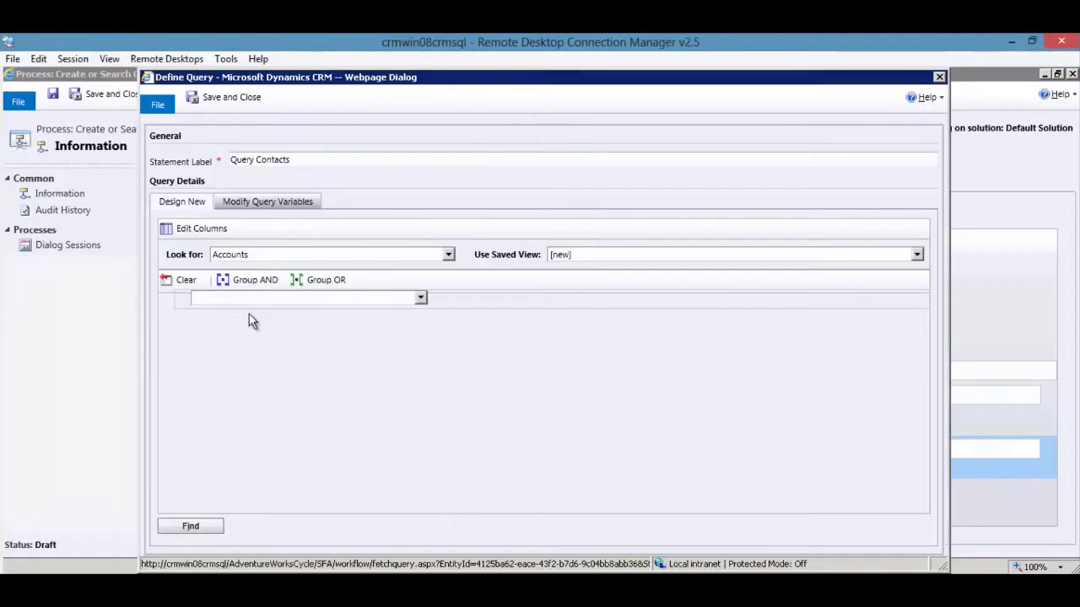
pyautogui.click(210, 298)
pyautogui.scroll(-15, 221, 302)
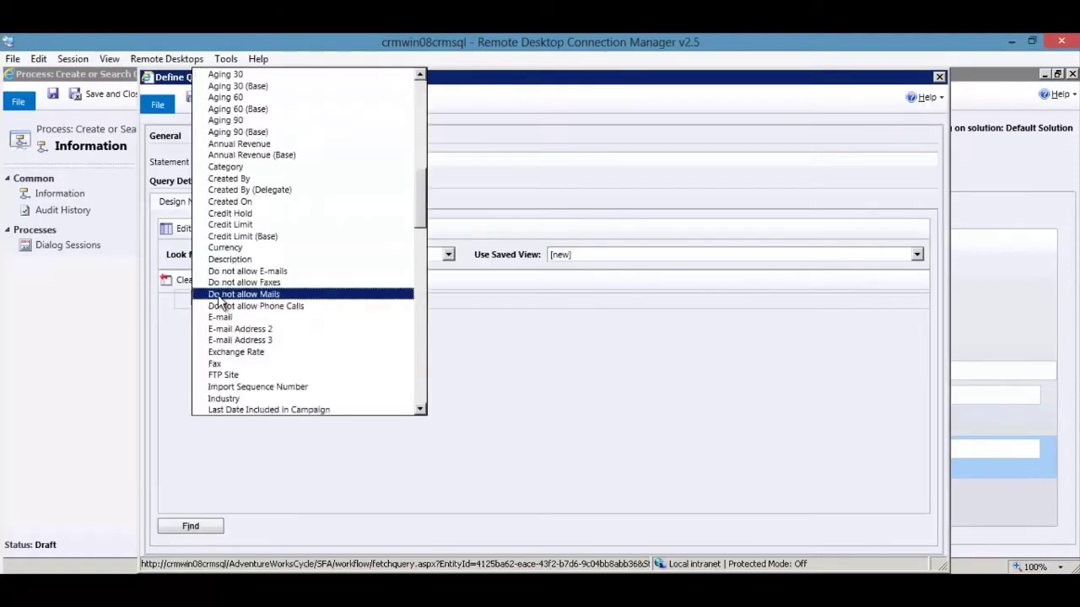
pyautogui.press('Down')
pyautogui.press('Return')
pyautogui.click(358, 301)
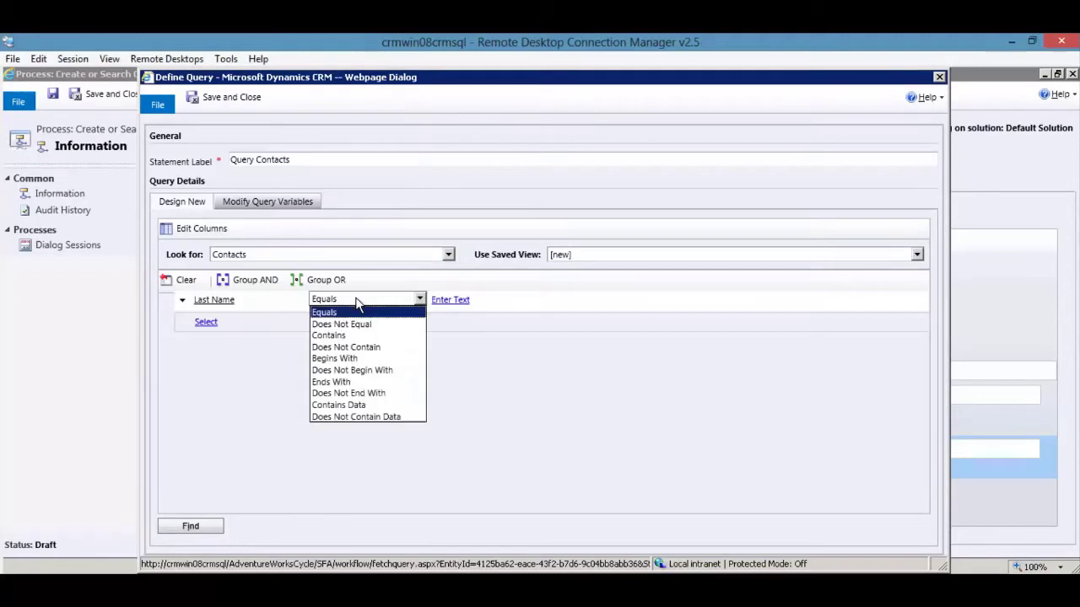
pyautogui.click(368, 337)
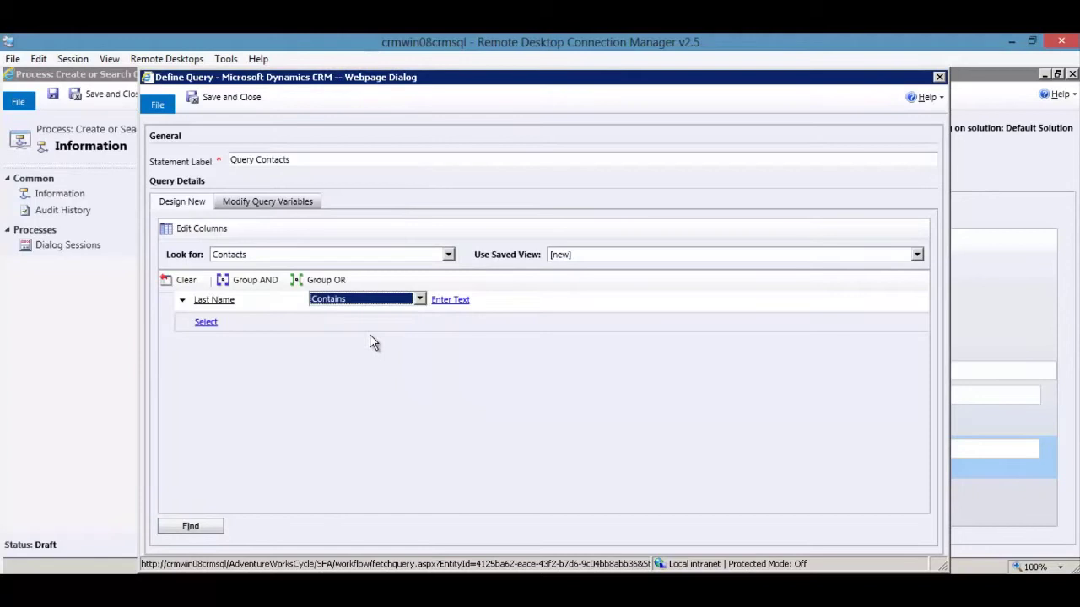
pyautogui.click(365, 330)
pyautogui.click(404, 378)
pyautogui.click(280, 292)
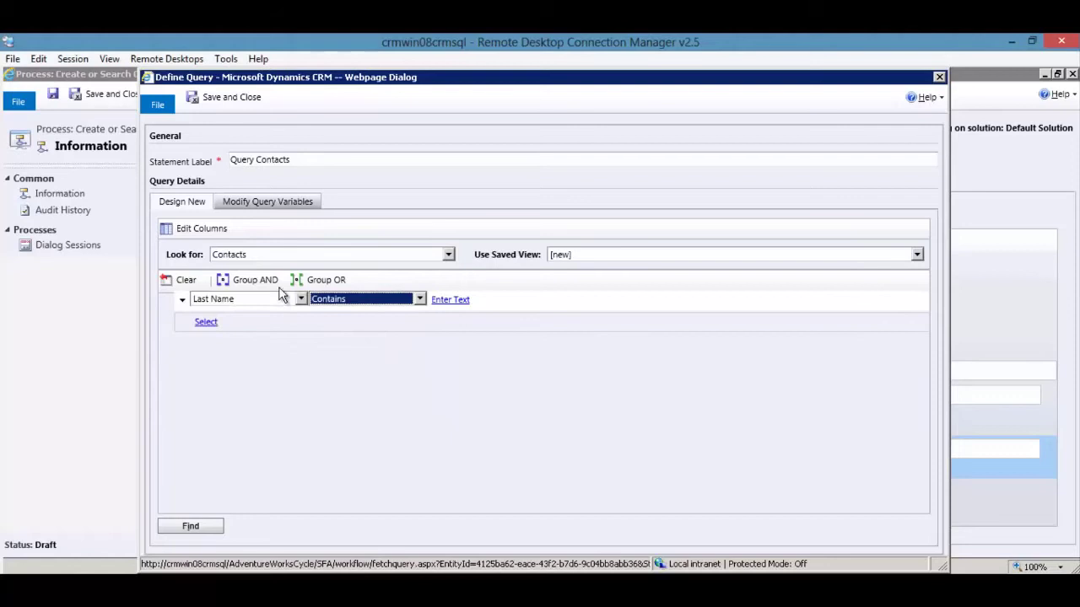
# - Add the Address 1 state and street columns to the contact query's view and apply the column changes
pyautogui.click(191, 230)
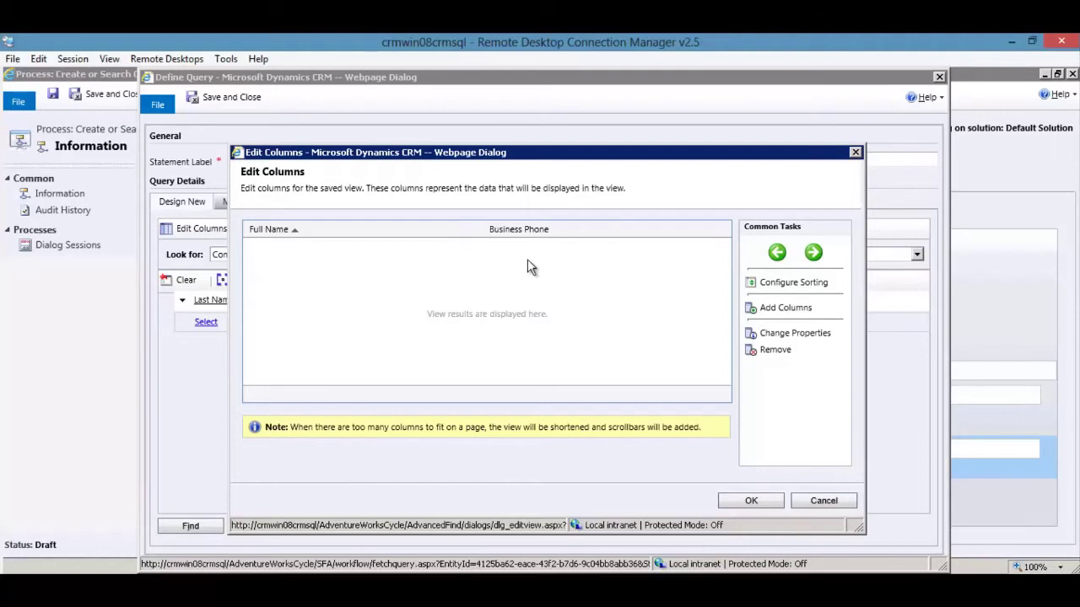
pyautogui.click(777, 308)
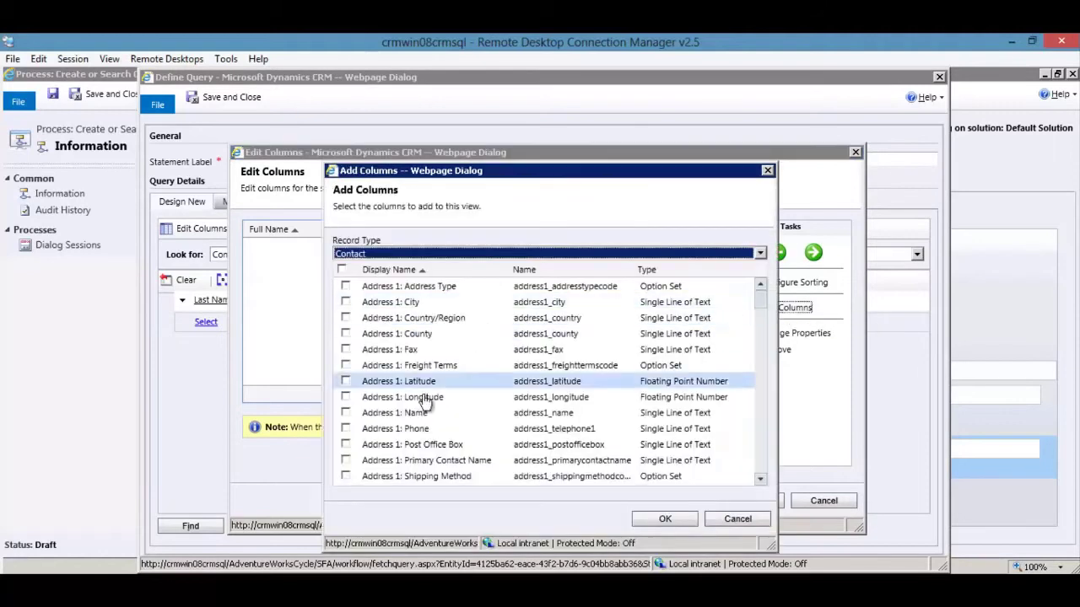
pyautogui.scroll(-3, 424, 405)
pyautogui.scroll(-15, 375, 411)
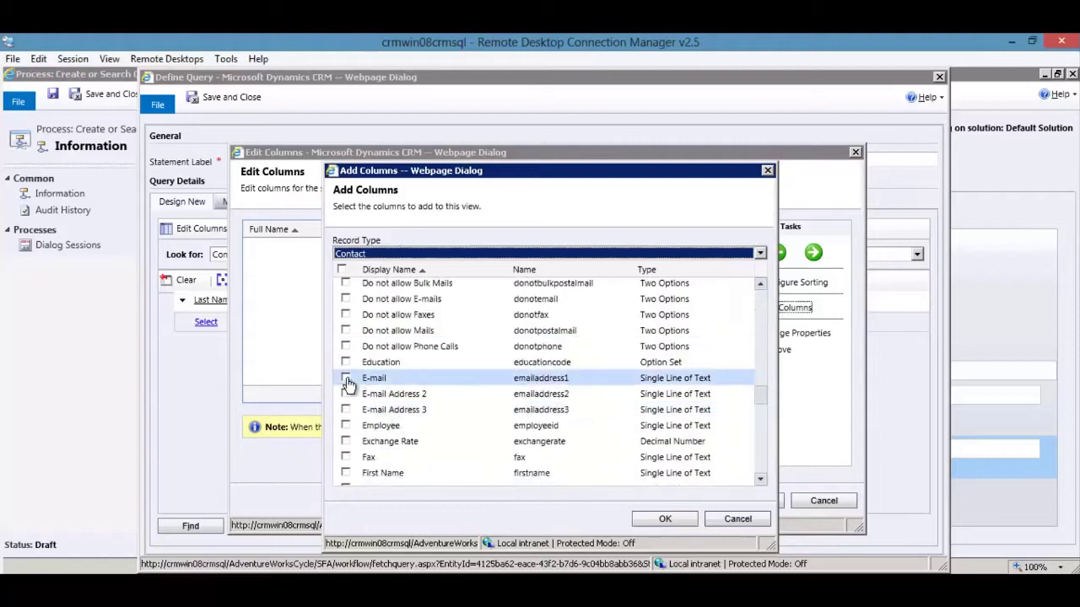
pyautogui.scroll(-1, 548, 396)
pyautogui.click(762, 331)
pyautogui.scroll(13, 663, 345)
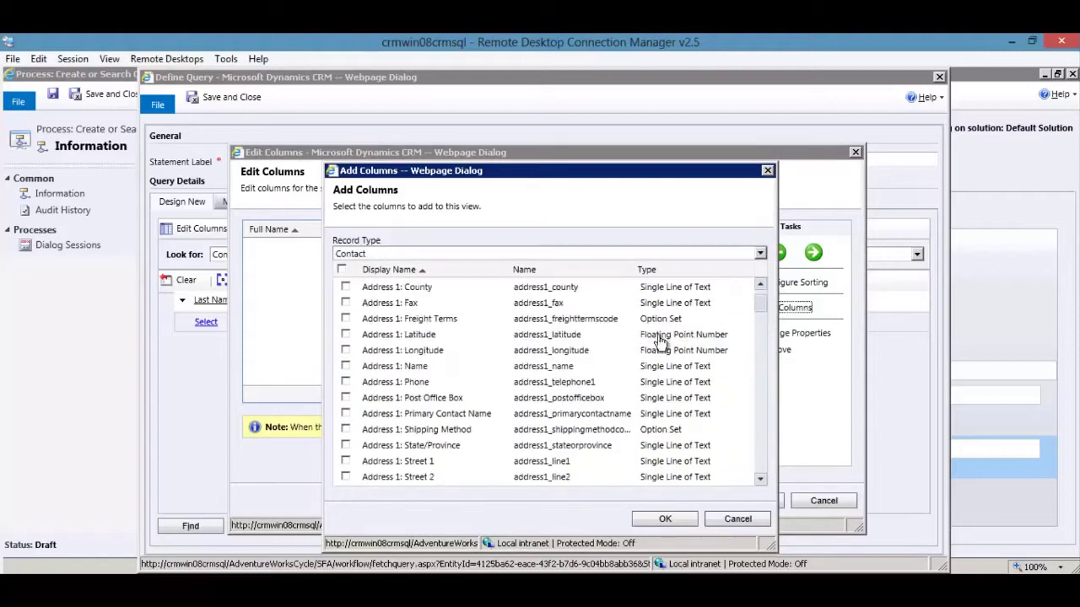
pyautogui.scroll(-6, 366, 306)
pyautogui.click(667, 520)
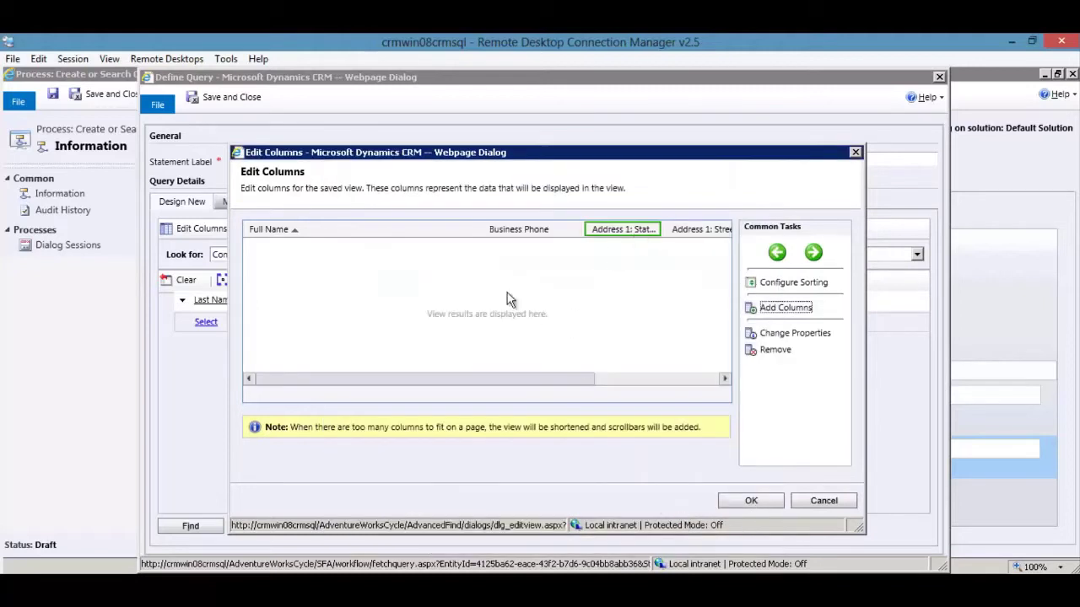
pyautogui.click(752, 501)
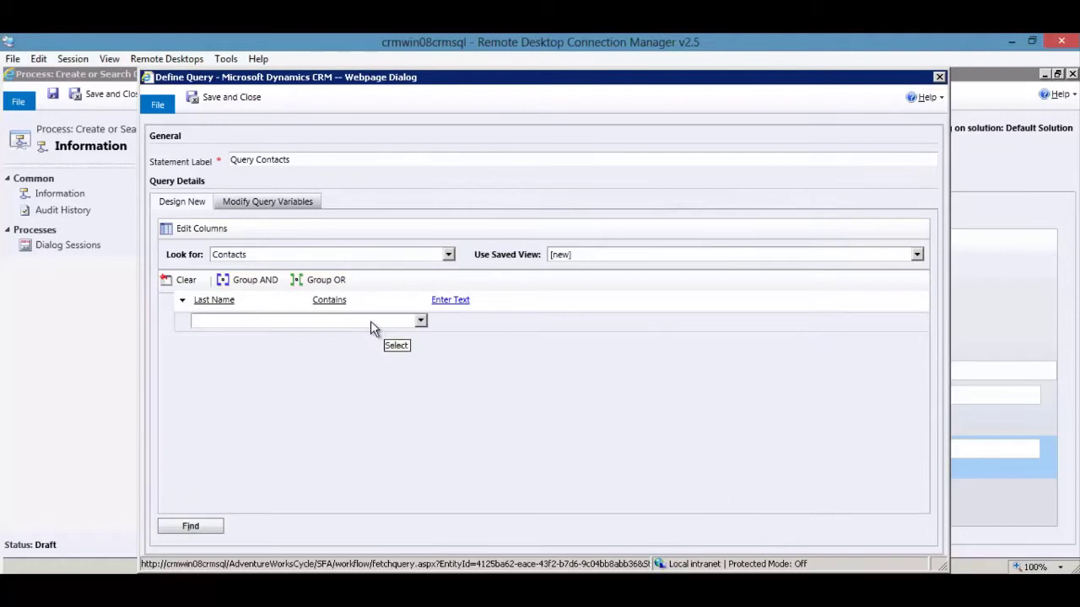
# - Enter Parameter1 as the value of the Last Name Contains condition in the contact query
pyautogui.click(445, 299)
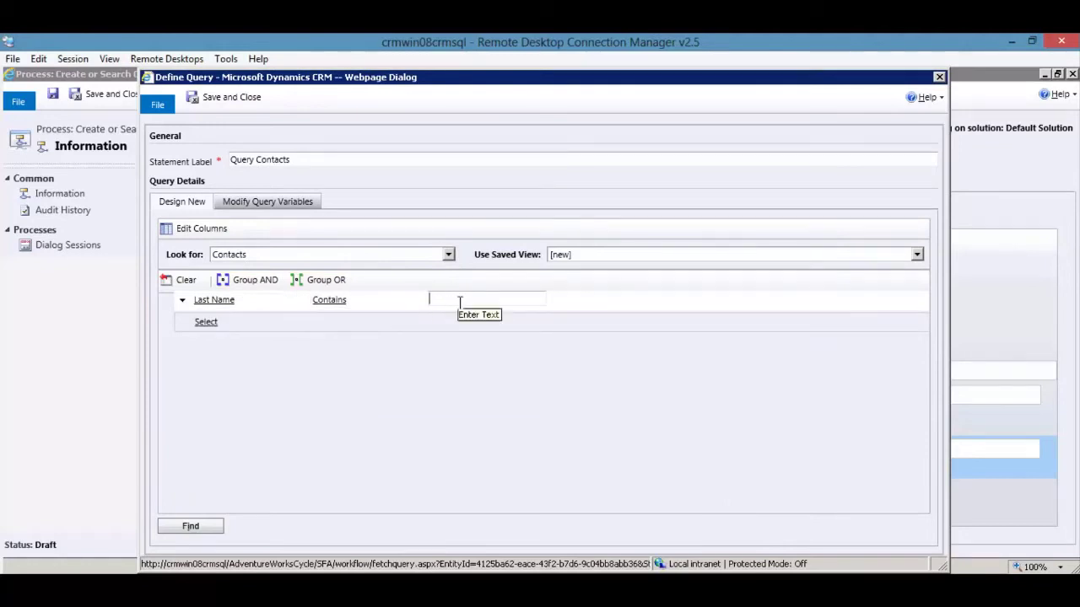
pyautogui.write('V')
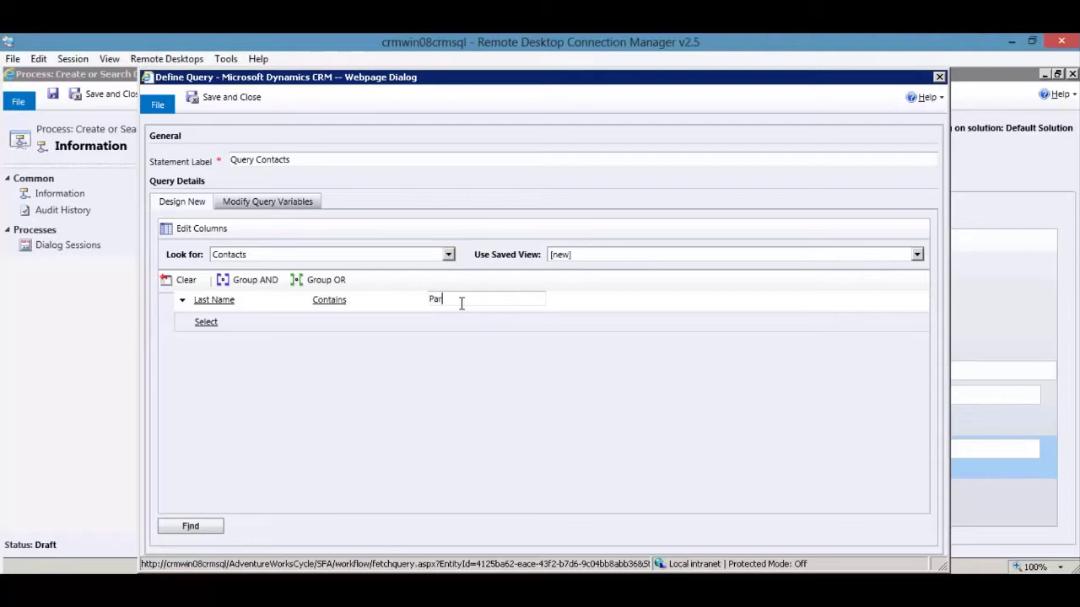
pyautogui.write('ameter1')
# - Assign the Response Text of Enter Last Name to query Variable1 and delete the Parameter1 placeholder text
pyautogui.click(268, 207)
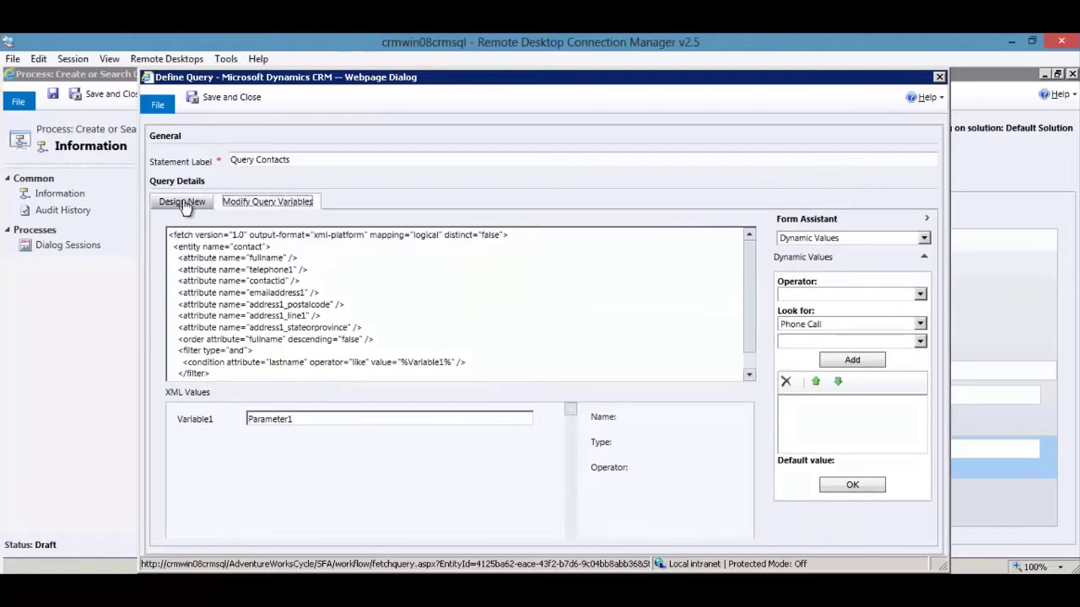
pyautogui.click(306, 419)
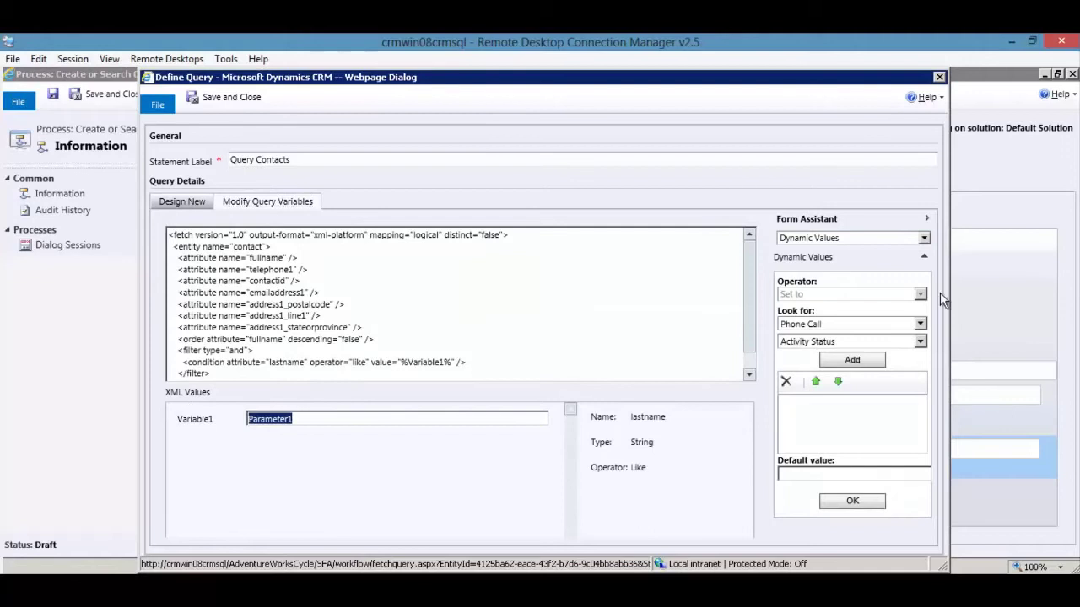
pyautogui.click(822, 325)
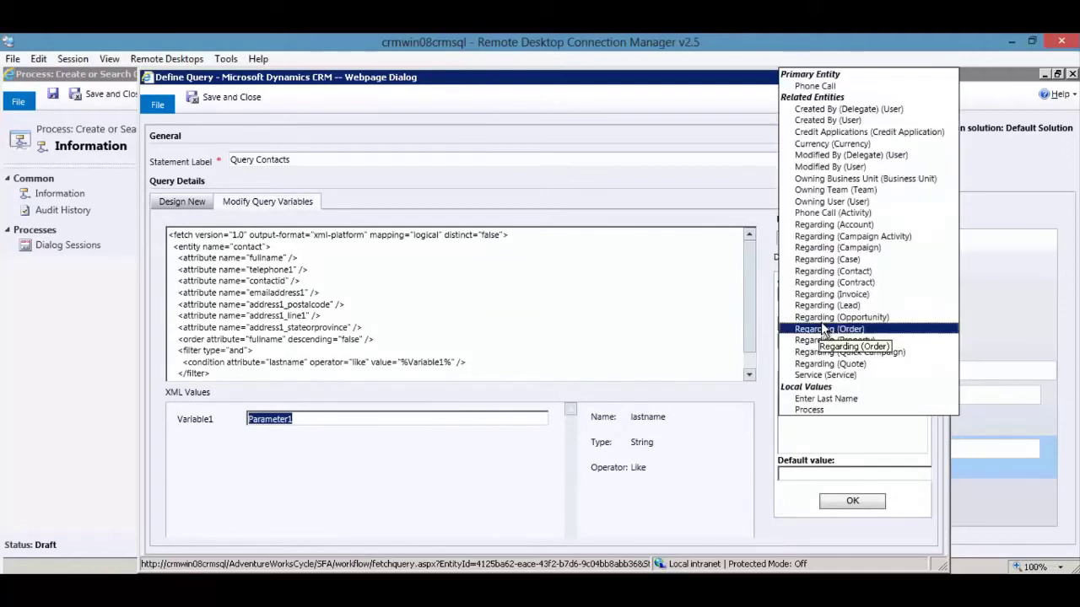
pyautogui.click(822, 399)
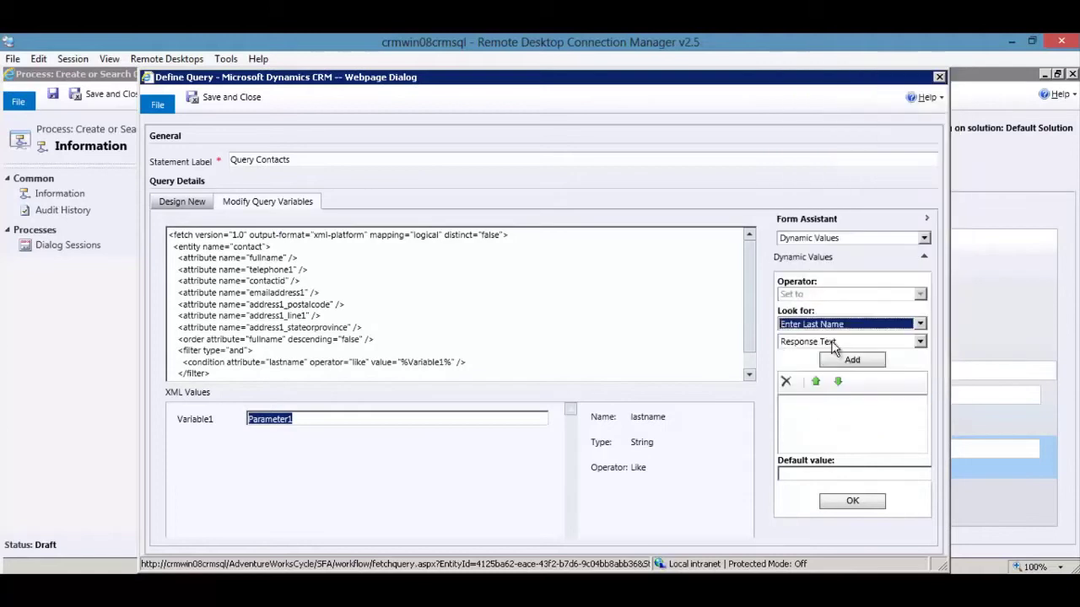
pyautogui.click(852, 361)
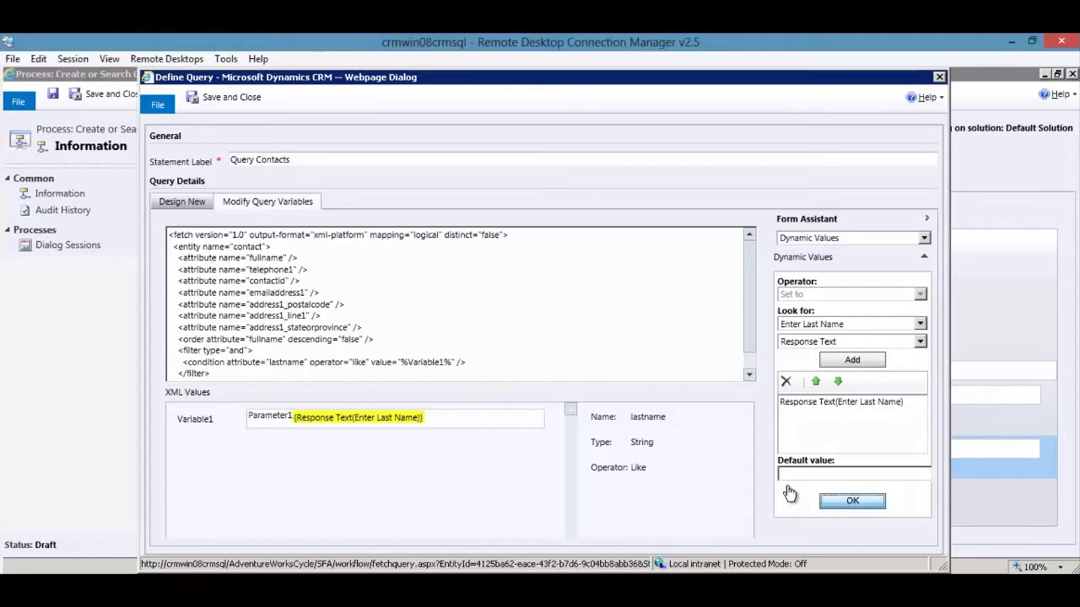
pyautogui.click(296, 422)
pyautogui.doubleClick(263, 418)
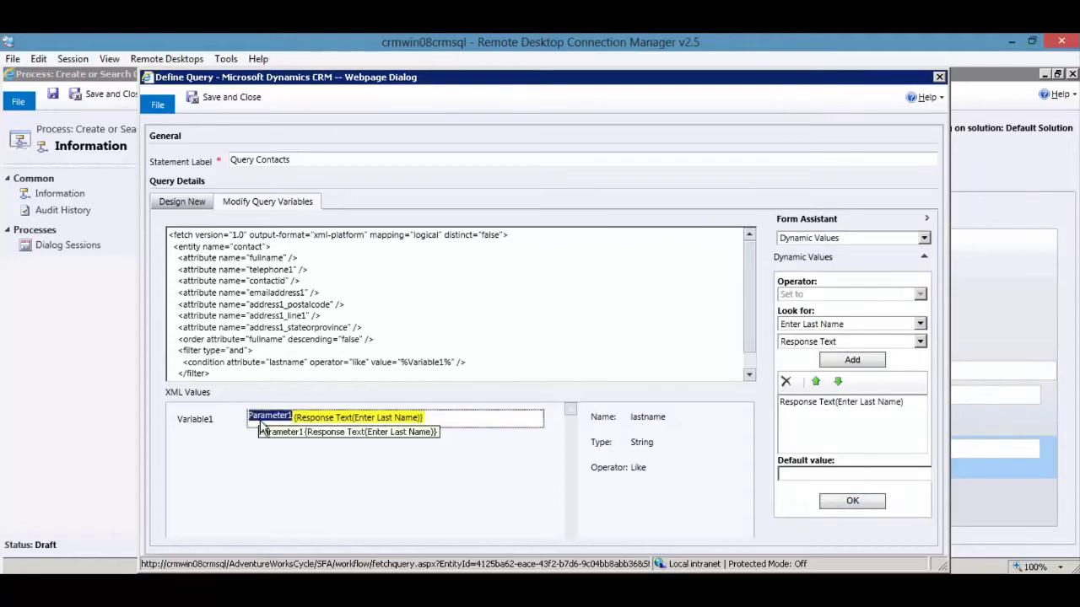
pyautogui.press('Delete')
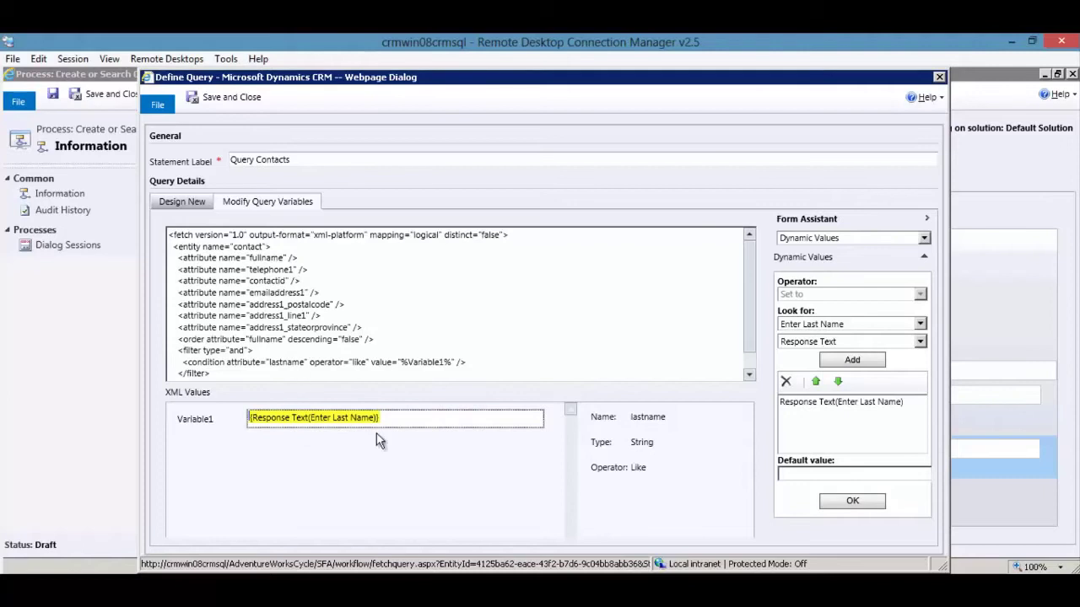
# - Return to the query design view, discarding the modified XML values
pyautogui.click(182, 205)
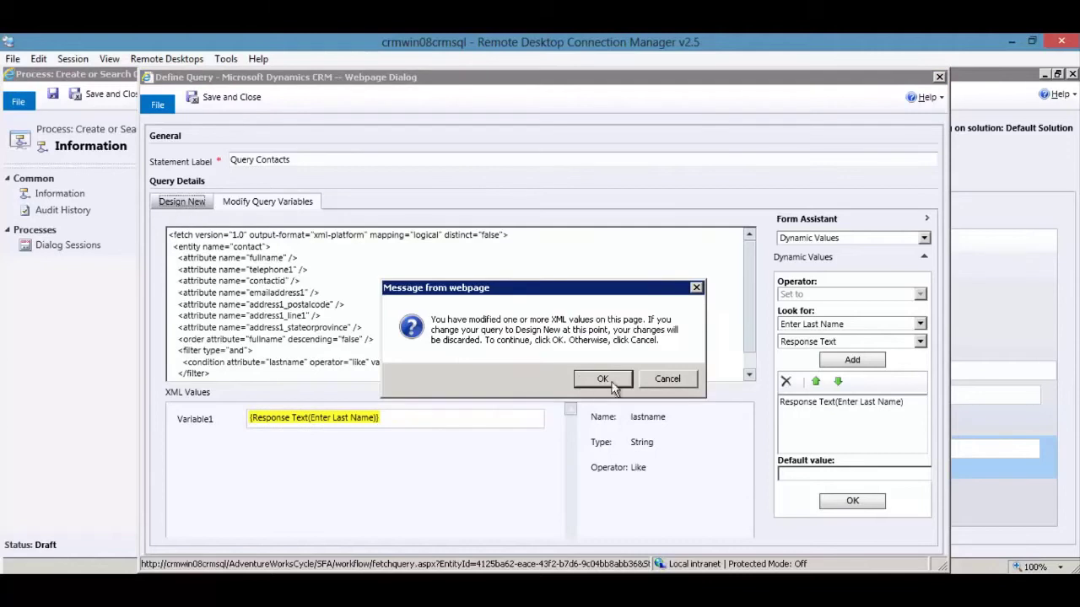
pyautogui.click(601, 380)
pyautogui.click(303, 319)
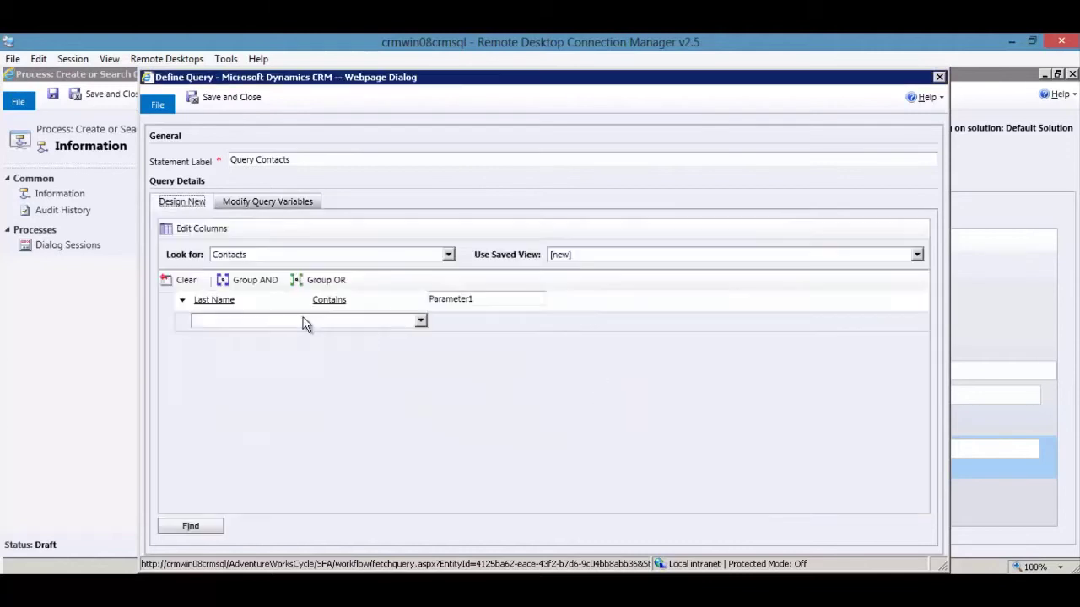
# - Replace Parameter1 in the query's Variable1 with the dynamic value Response Text(Enter Last Name), and save and close the query
pyautogui.click(263, 205)
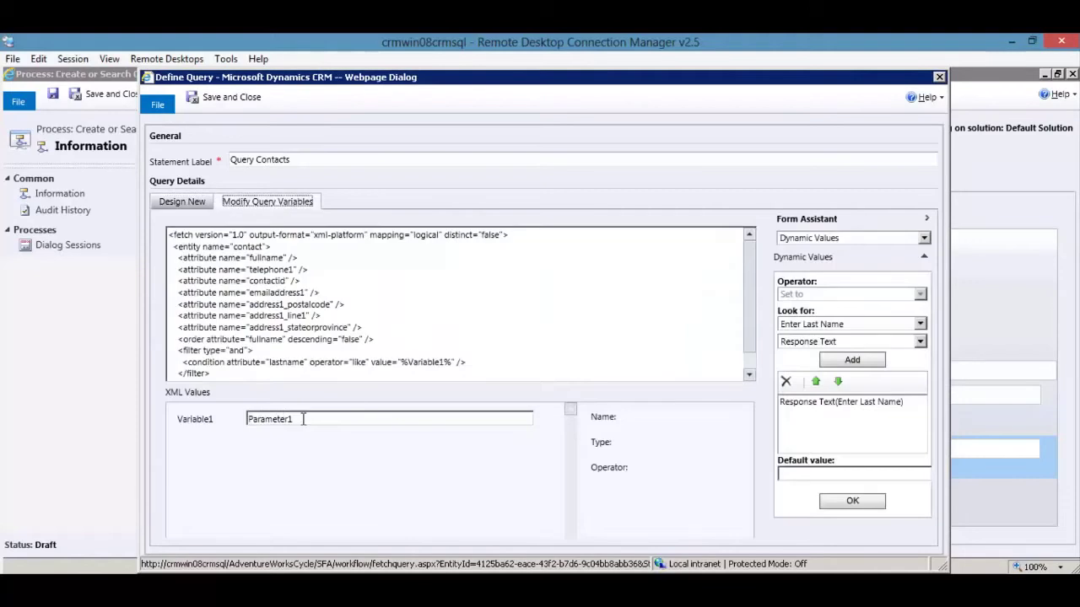
pyautogui.moveTo(301, 419); pyautogui.dragTo(183, 429)
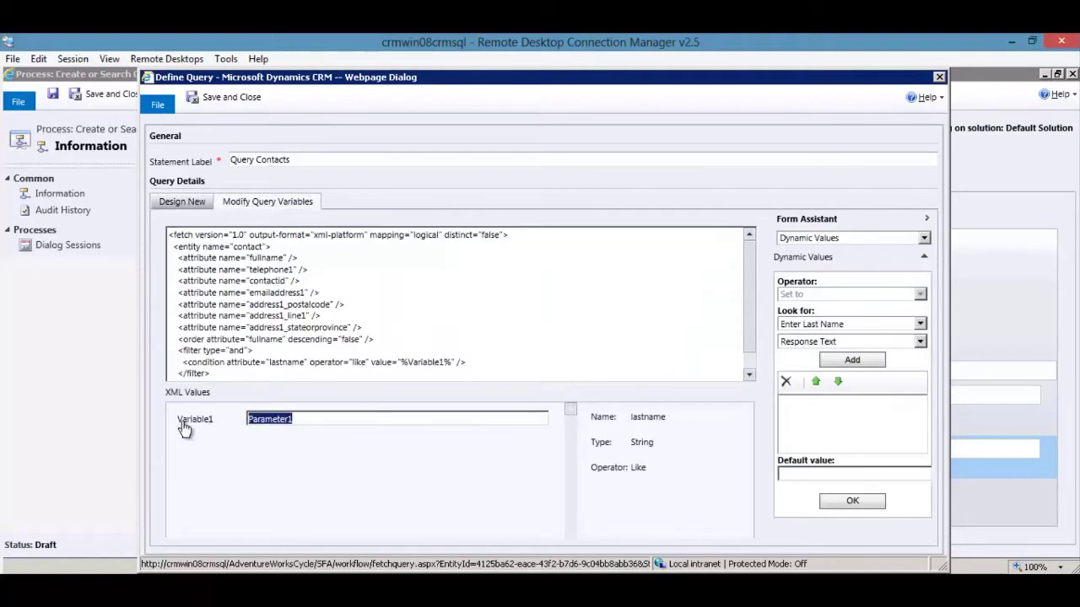
pyautogui.press('BackSpace')
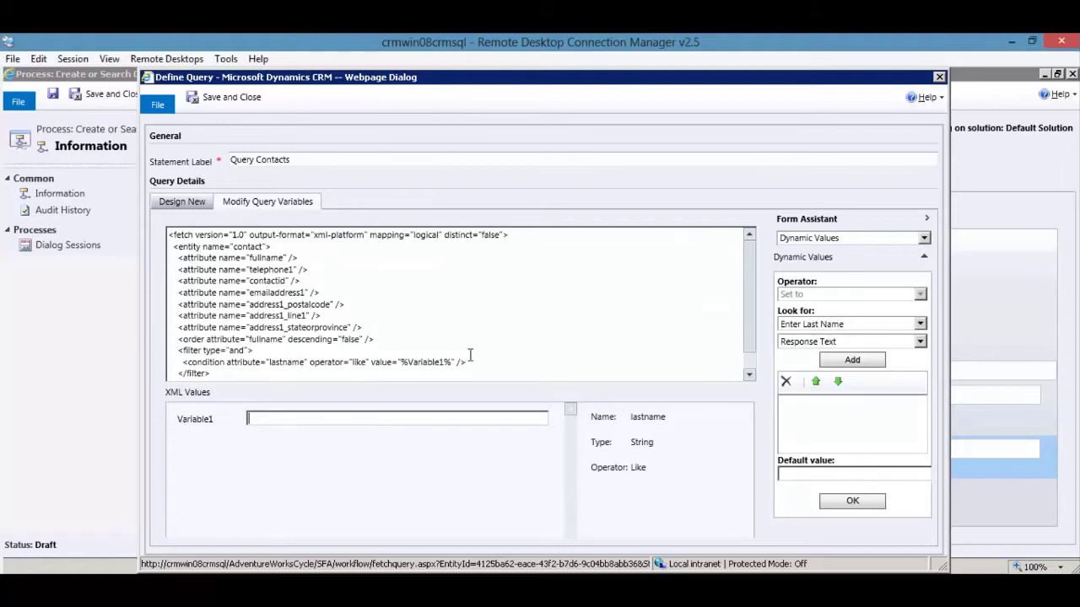
pyautogui.click(869, 361)
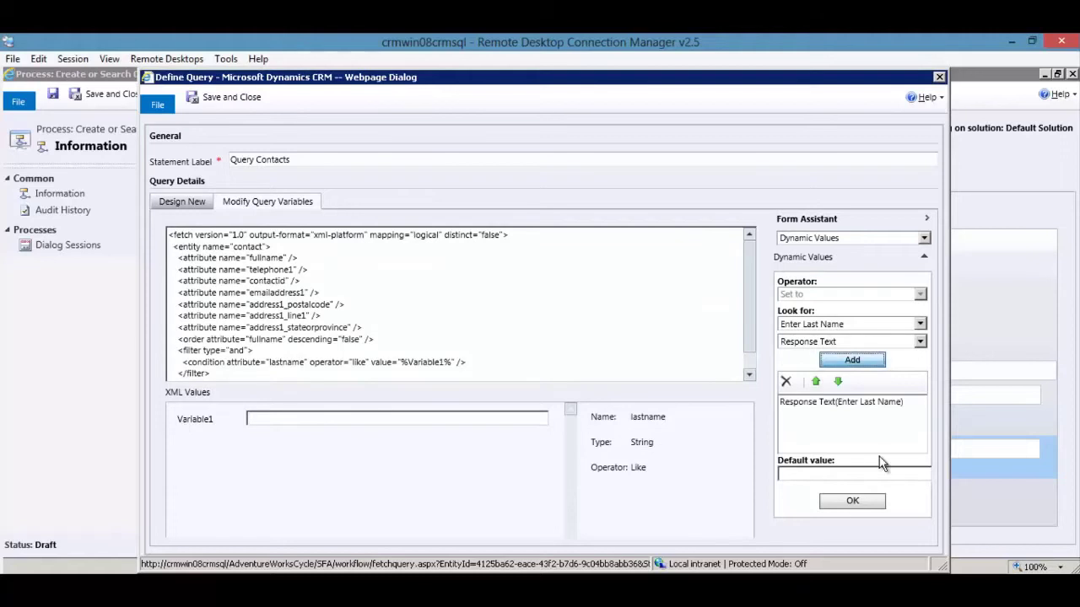
pyautogui.click(850, 502)
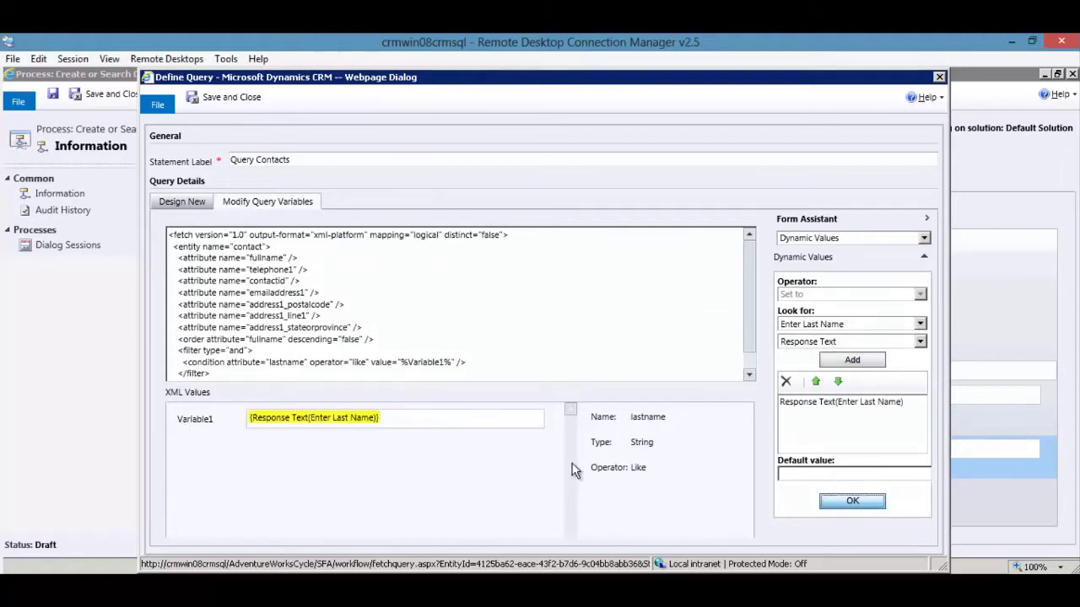
pyautogui.click(218, 98)
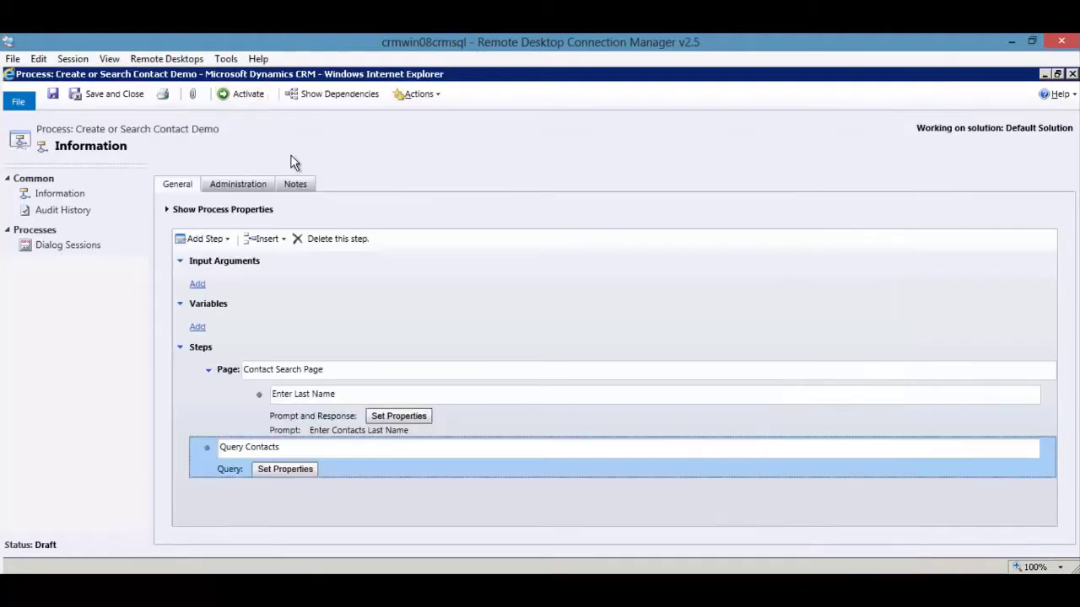
# - Add a page after the Query Contacts step and describe it as "Select Contact Page"
pyautogui.click(262, 471)
pyautogui.click(208, 239)
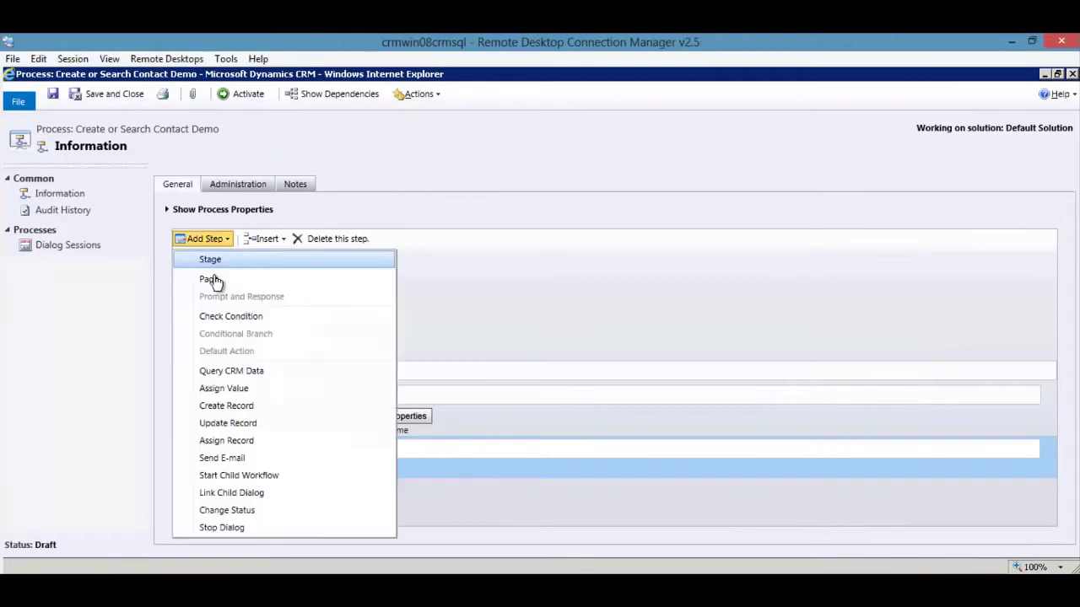
pyautogui.click(215, 284)
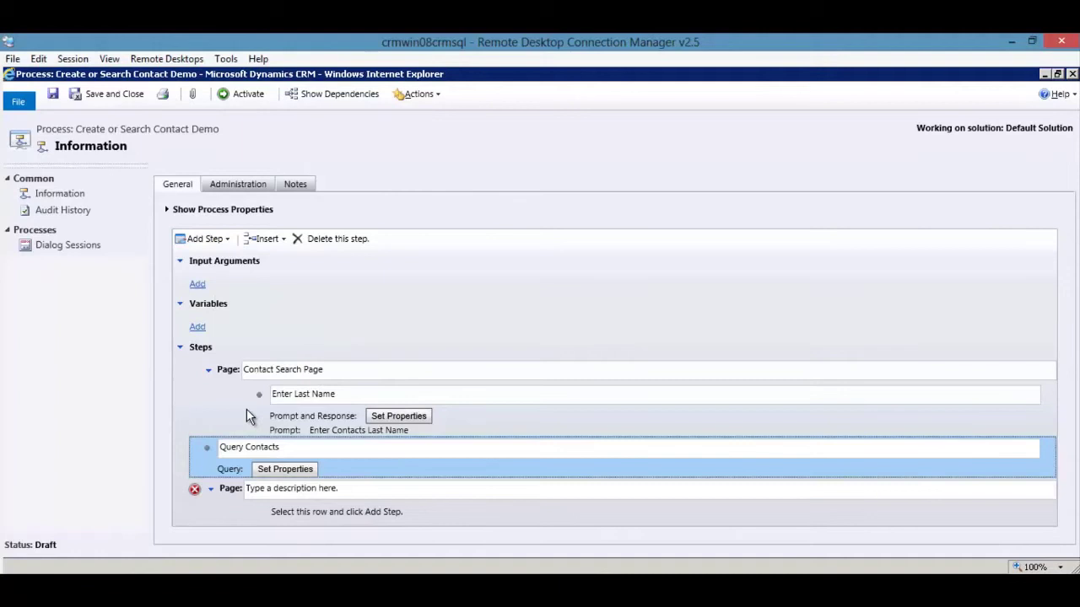
pyautogui.click(312, 489)
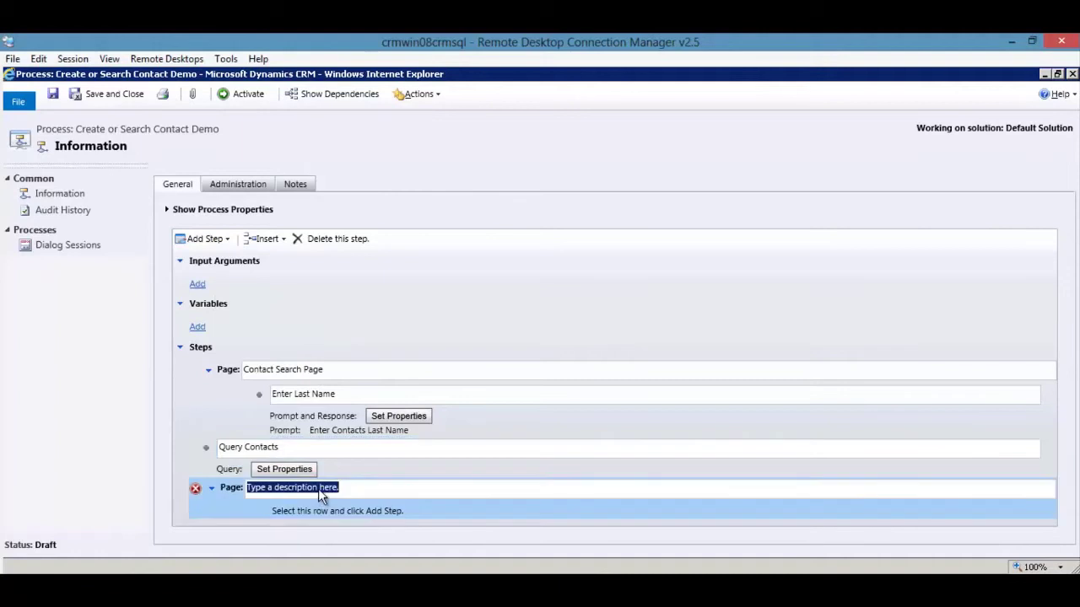
pyautogui.write('Select Contact Page')
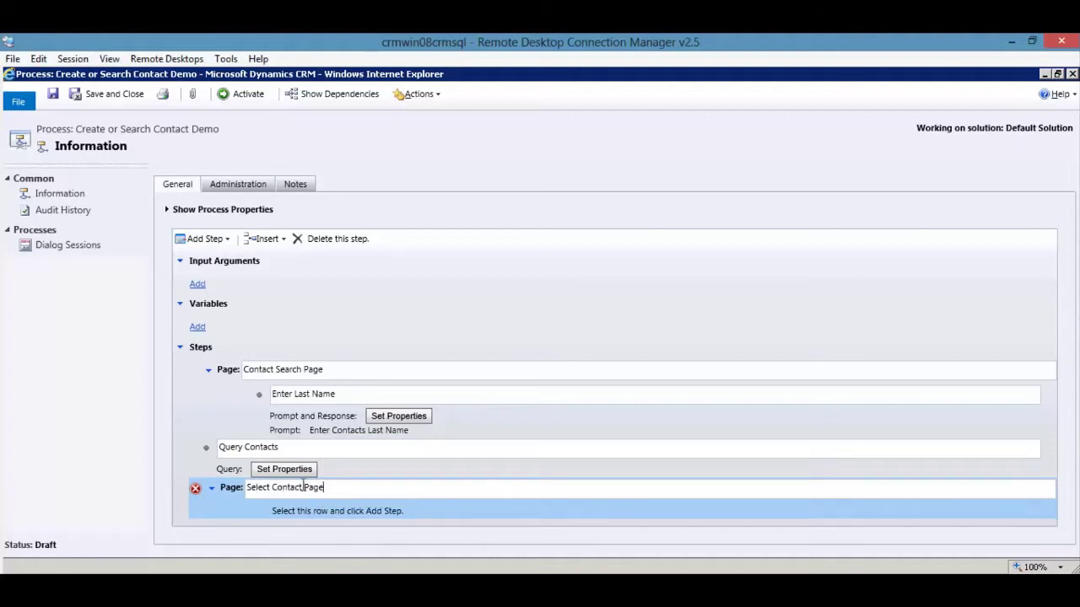
# - Add a prompt and response named "select Contact from list" to the Select Contact Page, with the prompt text "Select Contact"
pyautogui.click(359, 509)
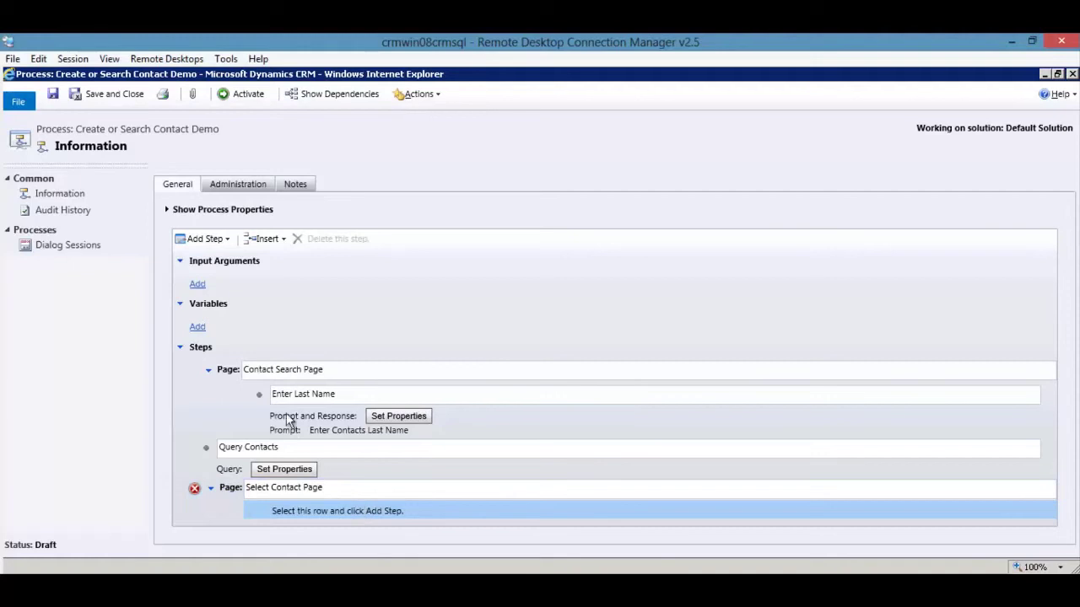
pyautogui.click(203, 238)
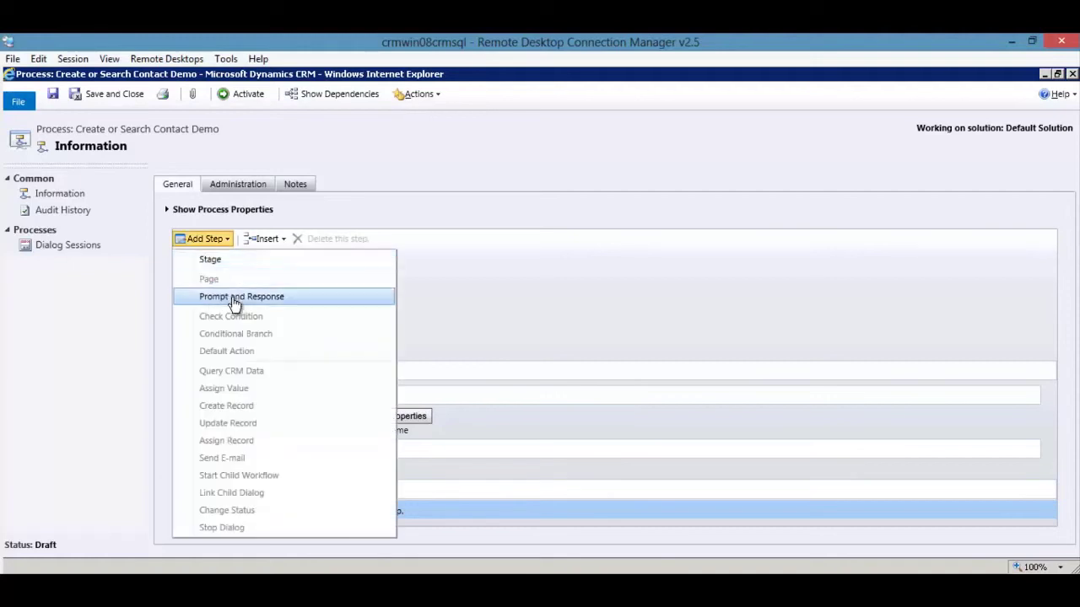
pyautogui.click(244, 297)
pyautogui.click(408, 517)
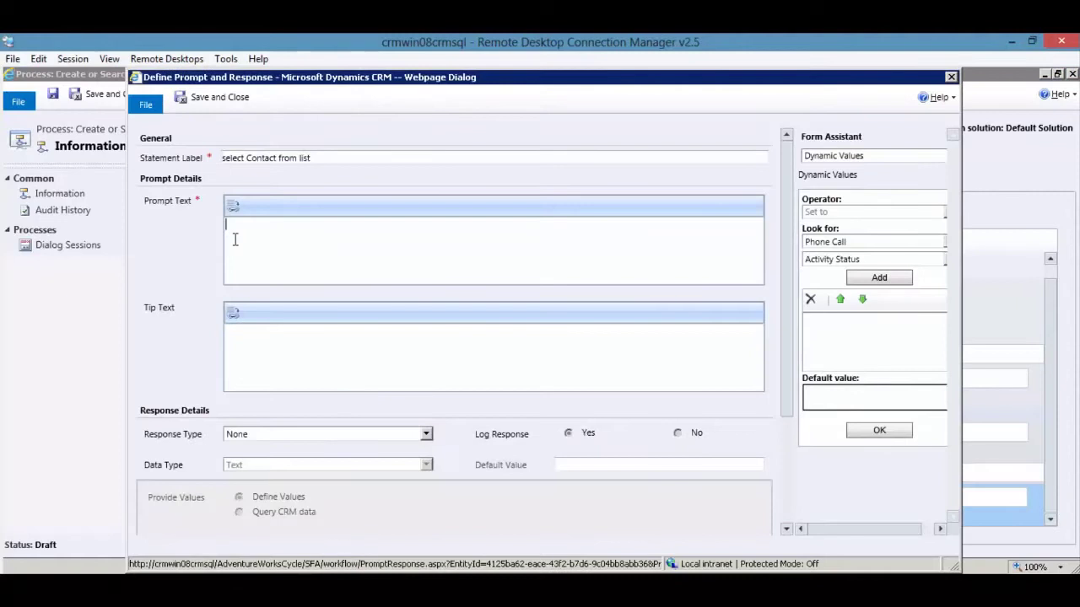
pyautogui.write('Se')
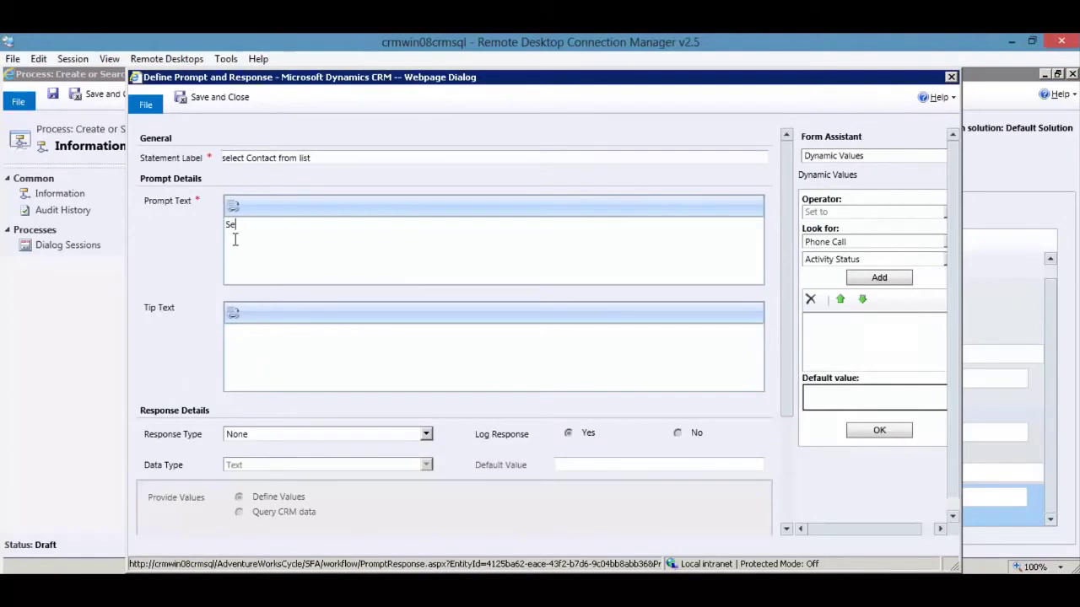
pyautogui.write('lect Contact')
# - Set the response type to Option Set (picklist) and take its values from CRM data using the Query Contacts variable
pyautogui.click(252, 435)
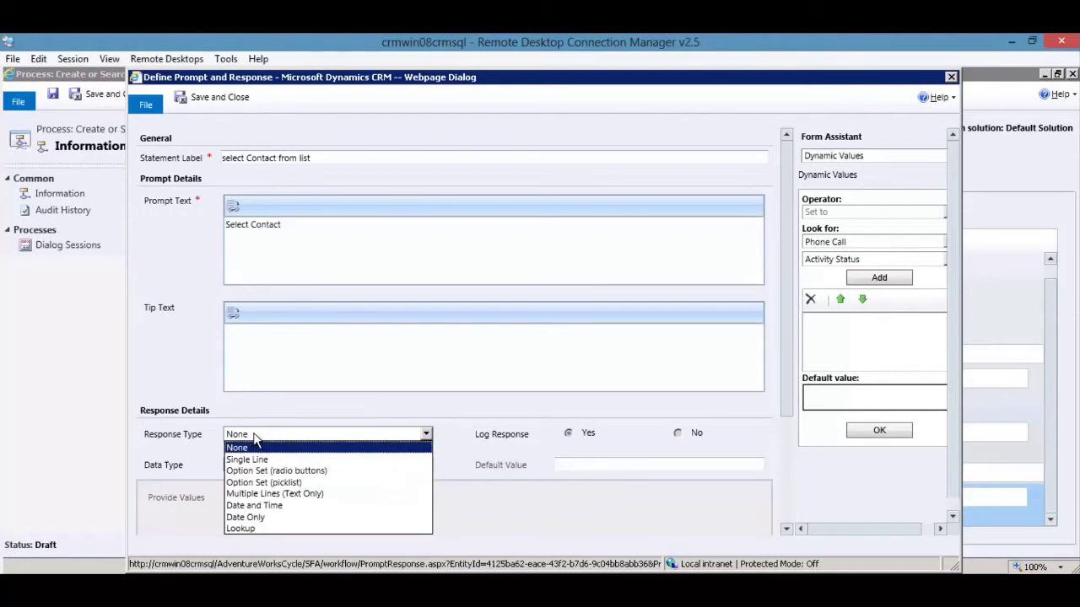
pyautogui.click(263, 482)
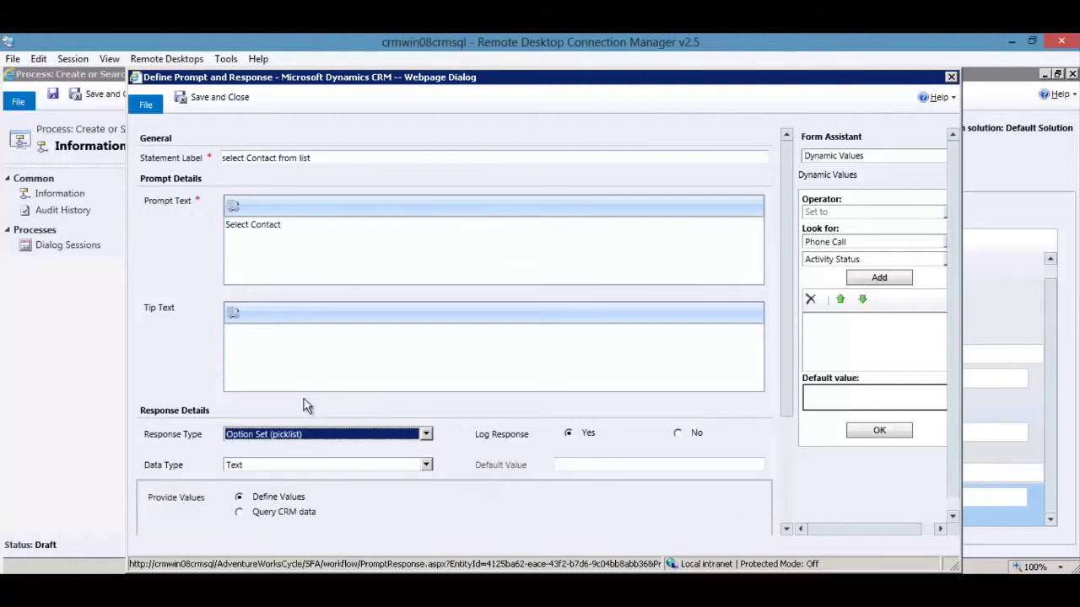
pyautogui.click(455, 430)
pyautogui.scroll(-3, 455, 430)
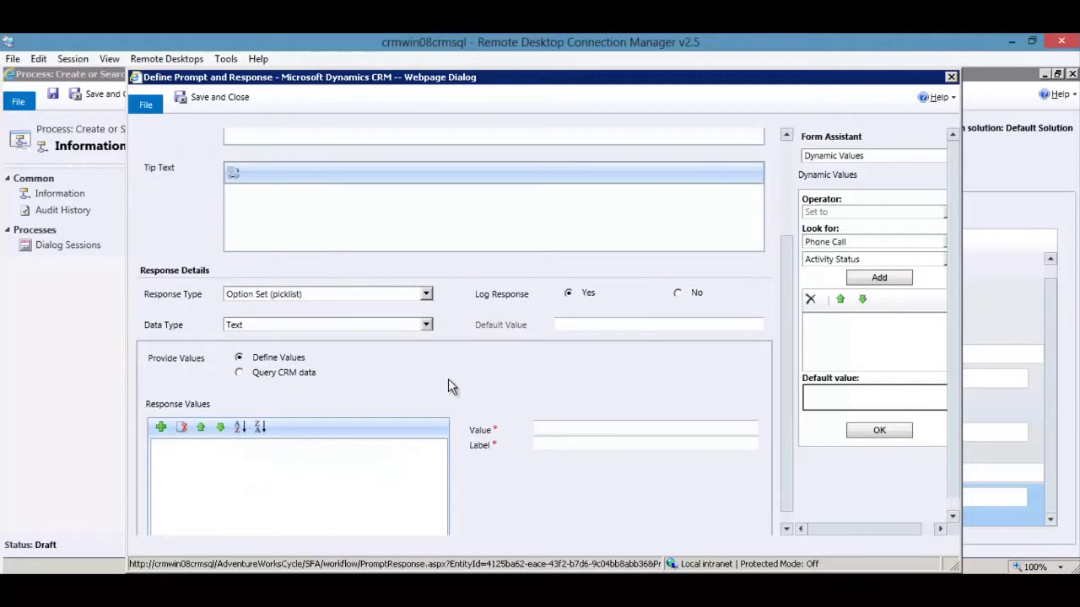
pyautogui.click(241, 372)
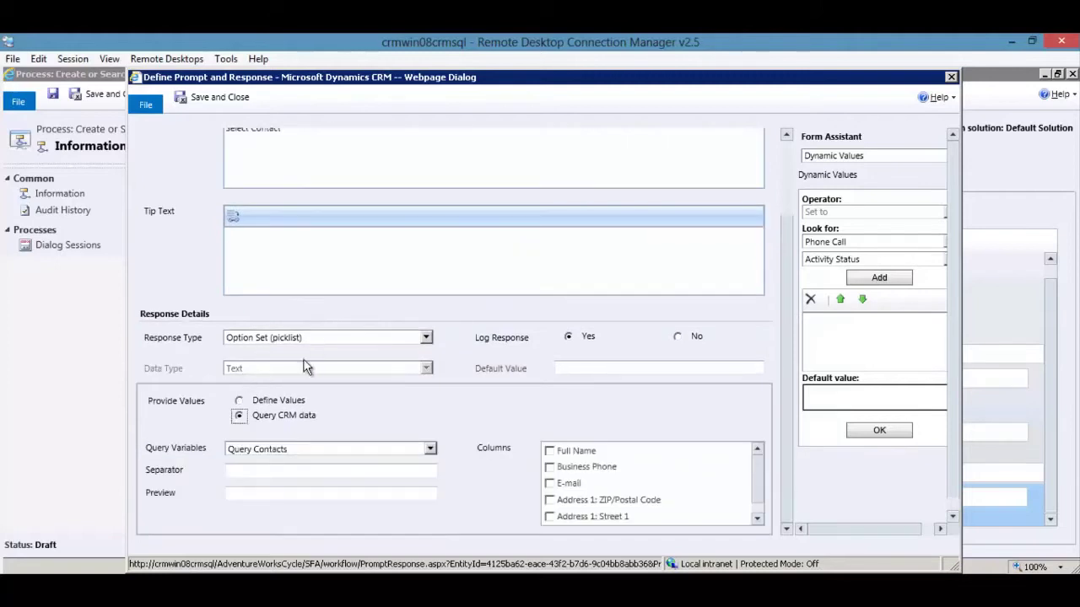
pyautogui.click(290, 450)
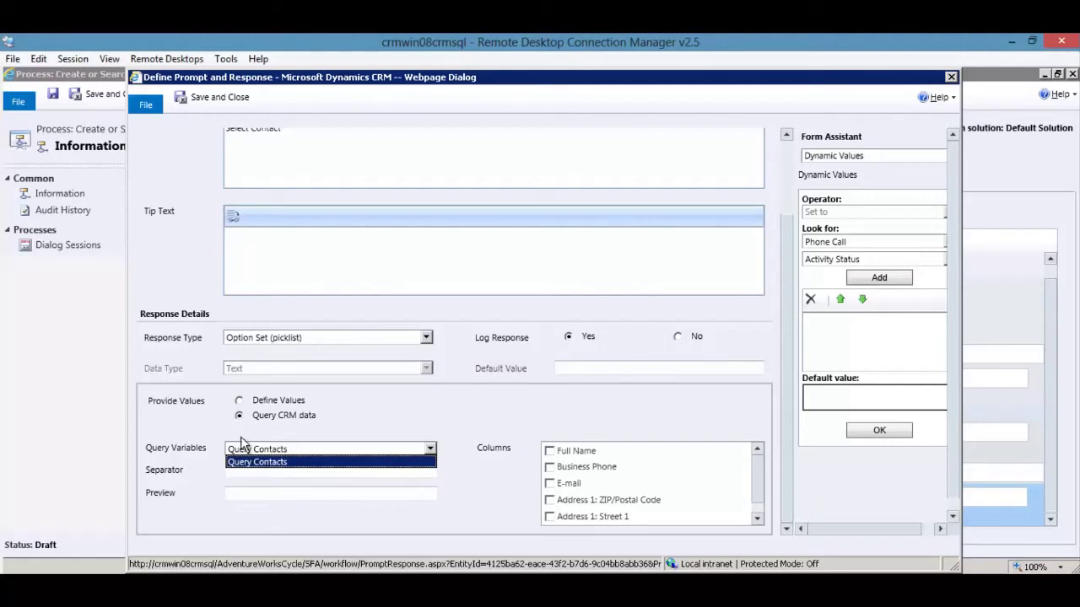
pyautogui.click(257, 462)
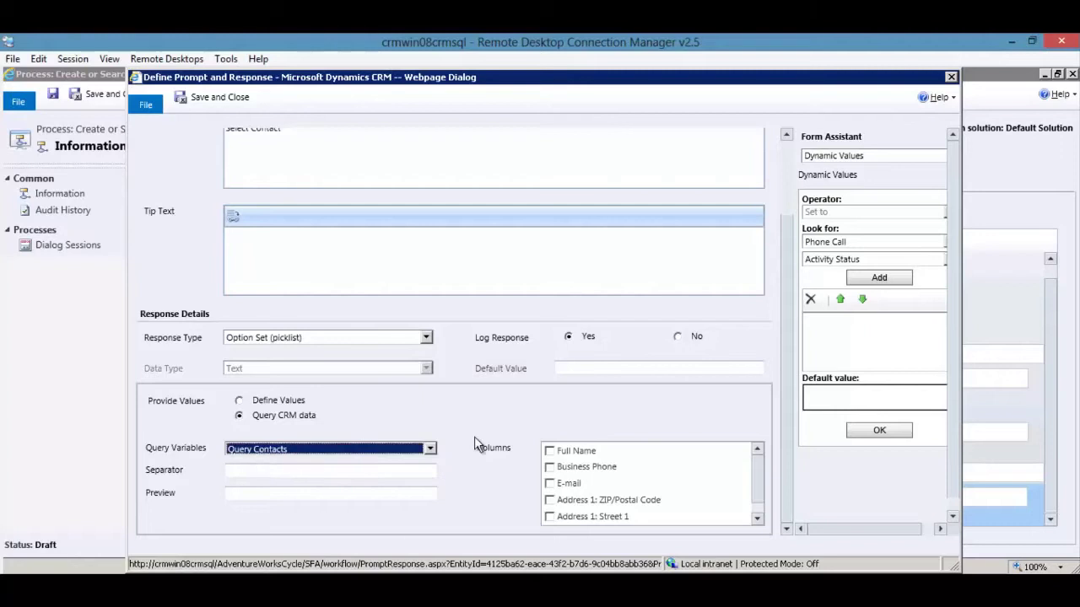
# - Include the Full Name, Business Phone, E-mail and Address 1: Street 1 columns in the picklist values
pyautogui.click(549, 450)
pyautogui.click(549, 466)
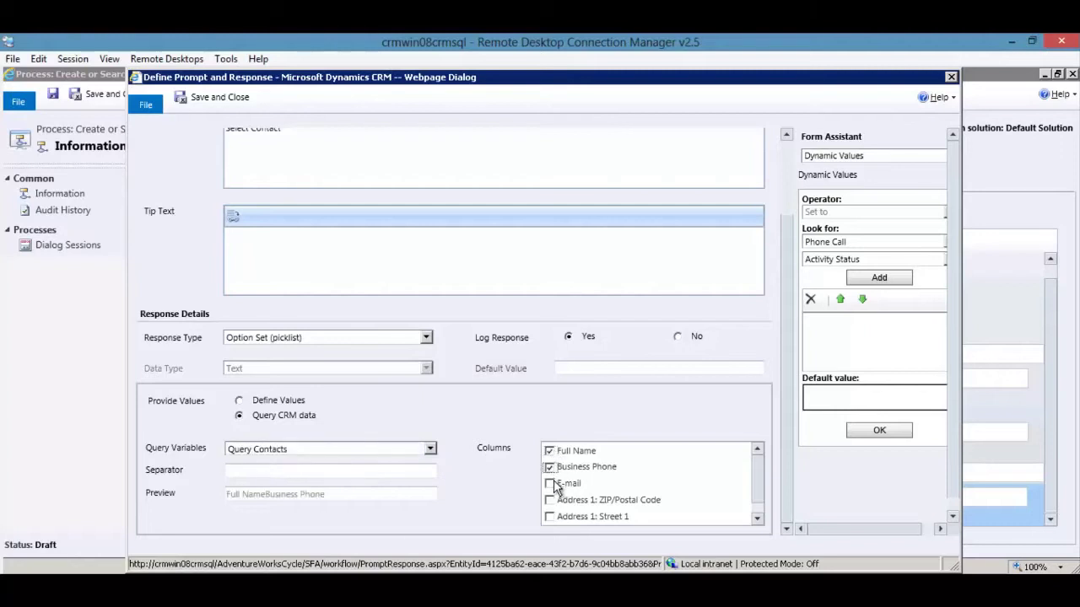
pyautogui.click(550, 483)
pyautogui.click(550, 499)
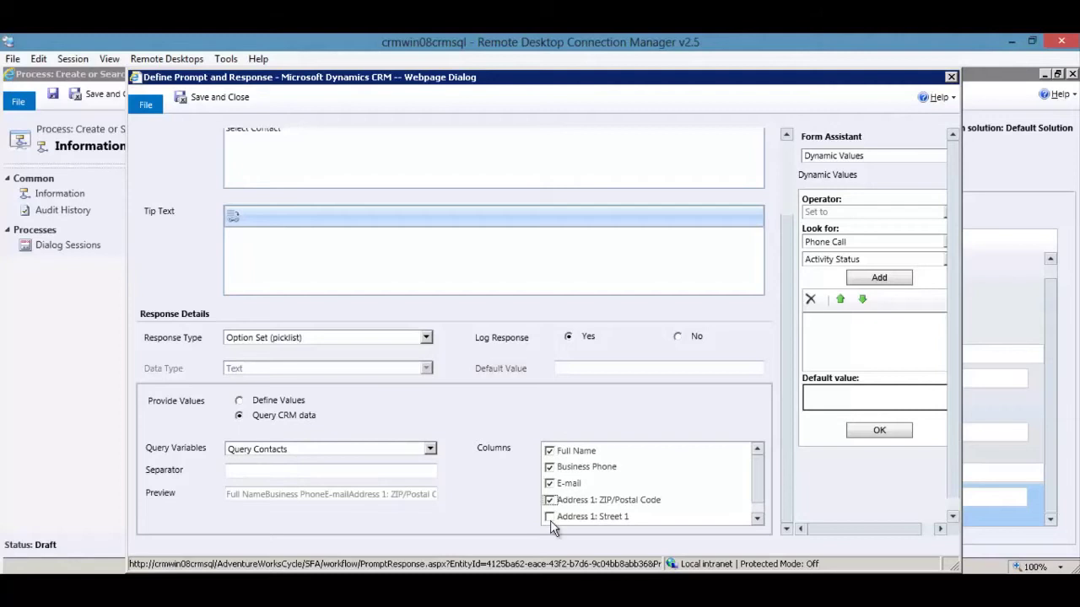
pyautogui.click(549, 516)
pyautogui.click(757, 520)
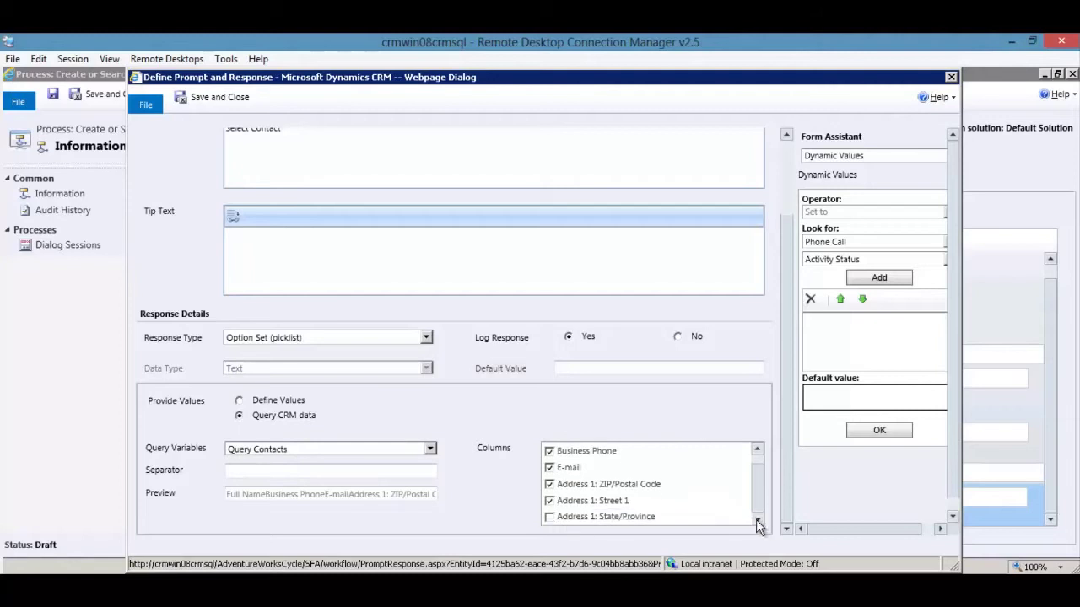
pyautogui.click(549, 501)
pyautogui.click(549, 484)
pyautogui.click(550, 501)
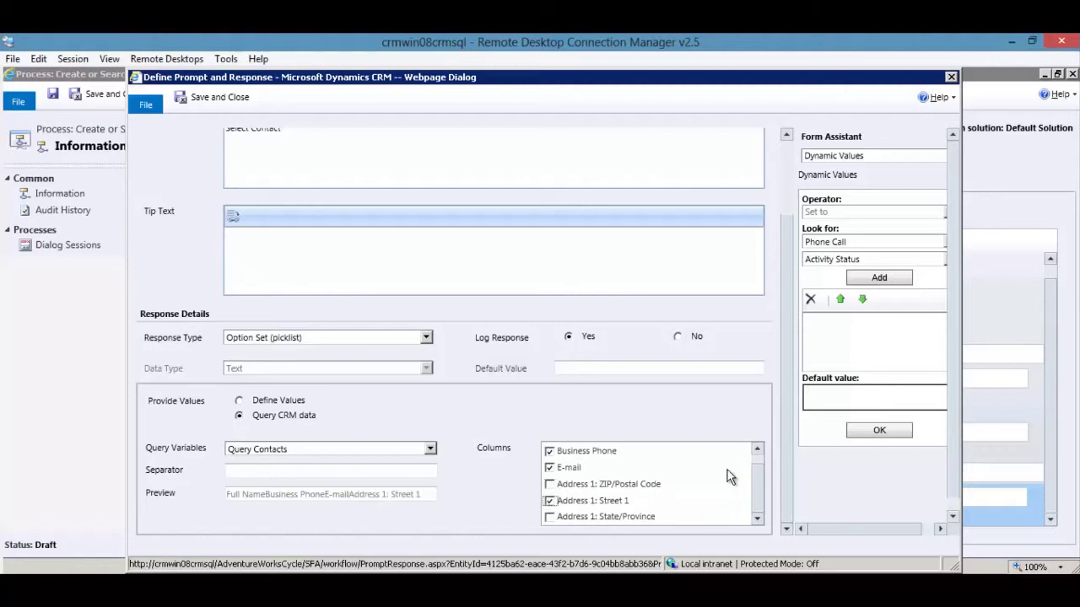
# - Separate the picklist columns with " - " and save the select Contact from list prompt and response
pyautogui.click(754, 460)
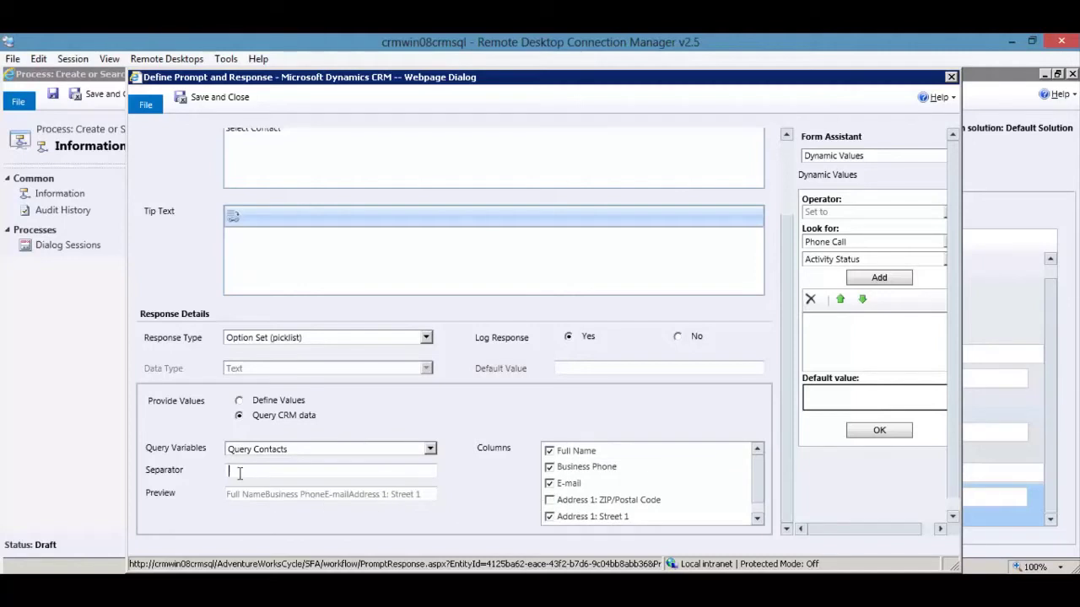
pyautogui.click(279, 490)
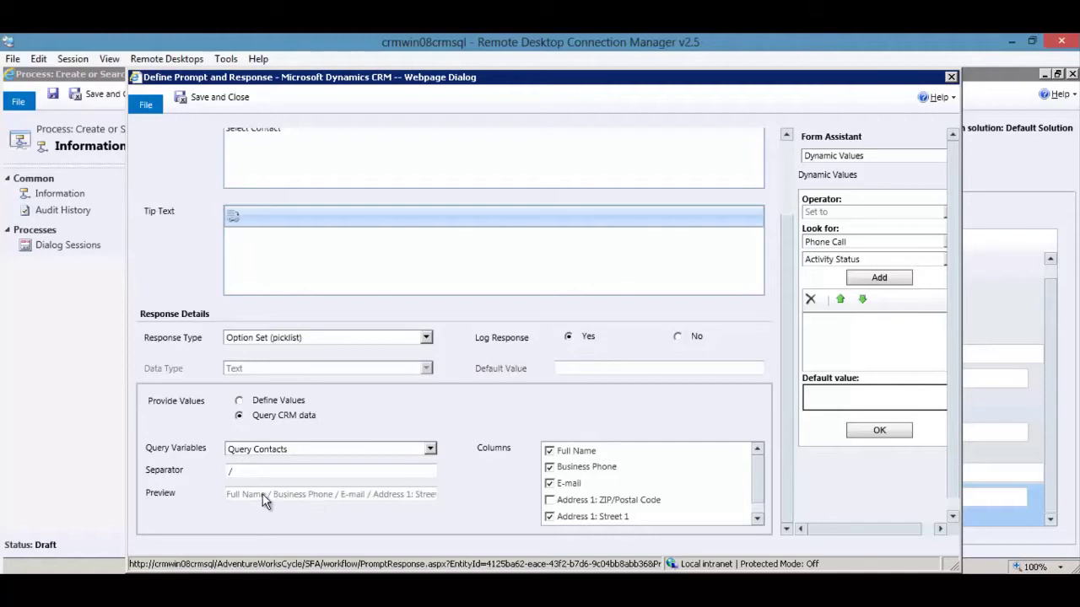
pyautogui.moveTo(245, 472); pyautogui.dragTo(183, 469)
pyautogui.write('-')
pyautogui.click(323, 496)
pyautogui.scroll(2, 338, 416)
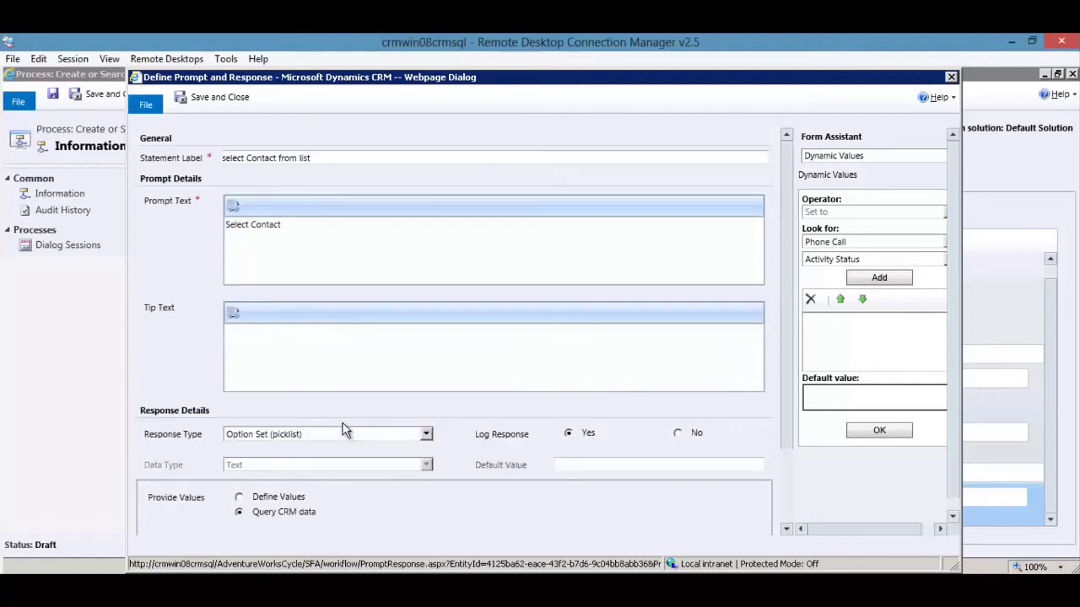
pyautogui.click(211, 98)
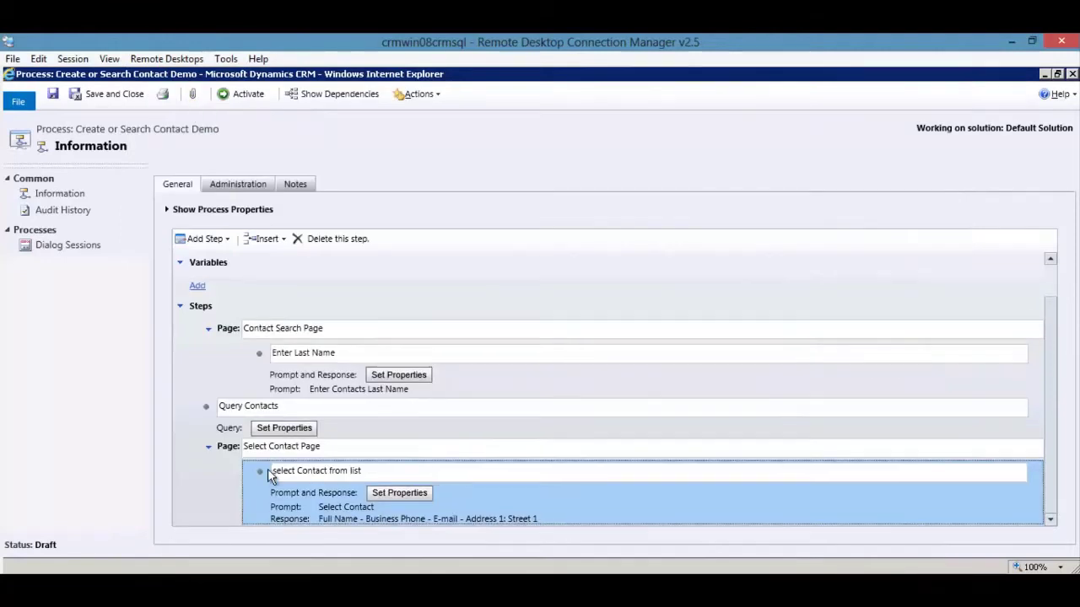
# - Add a second prompt and response to the Select Contact Page named "Option to create new contact", with the prompt text "Do you need to create a new contact?"
pyautogui.click(209, 241)
pyautogui.click(217, 308)
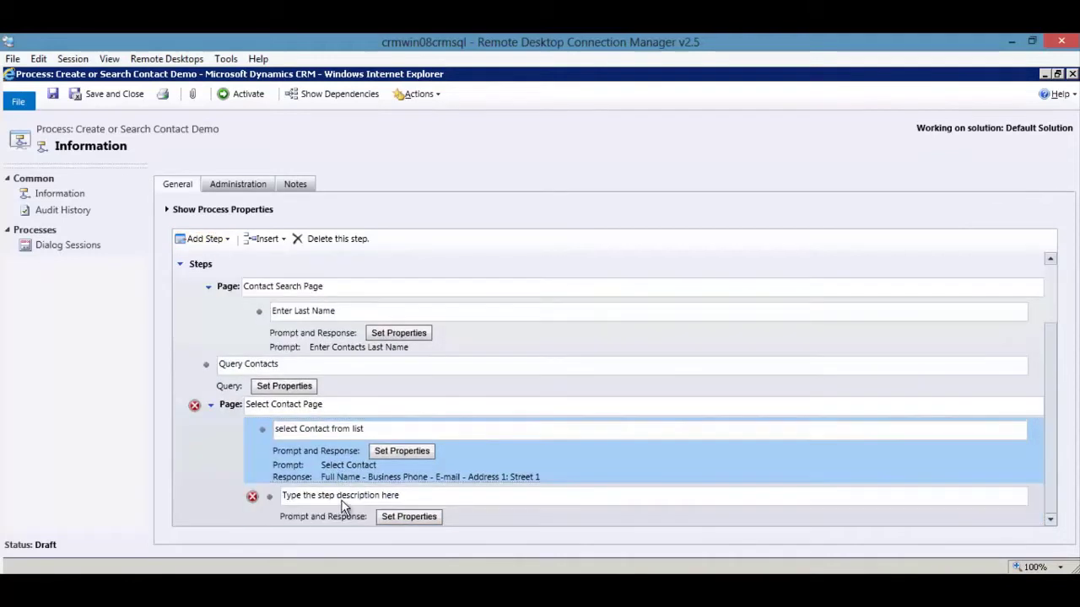
pyautogui.click(344, 505)
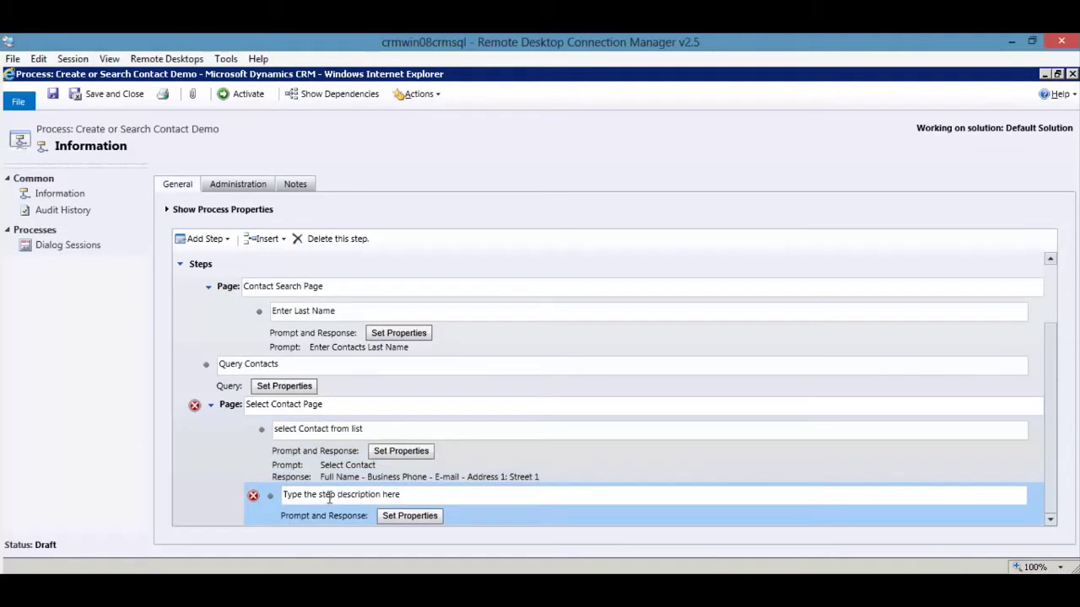
pyautogui.click(330, 497)
pyautogui.write('Option to create new contact')
pyautogui.click(420, 518)
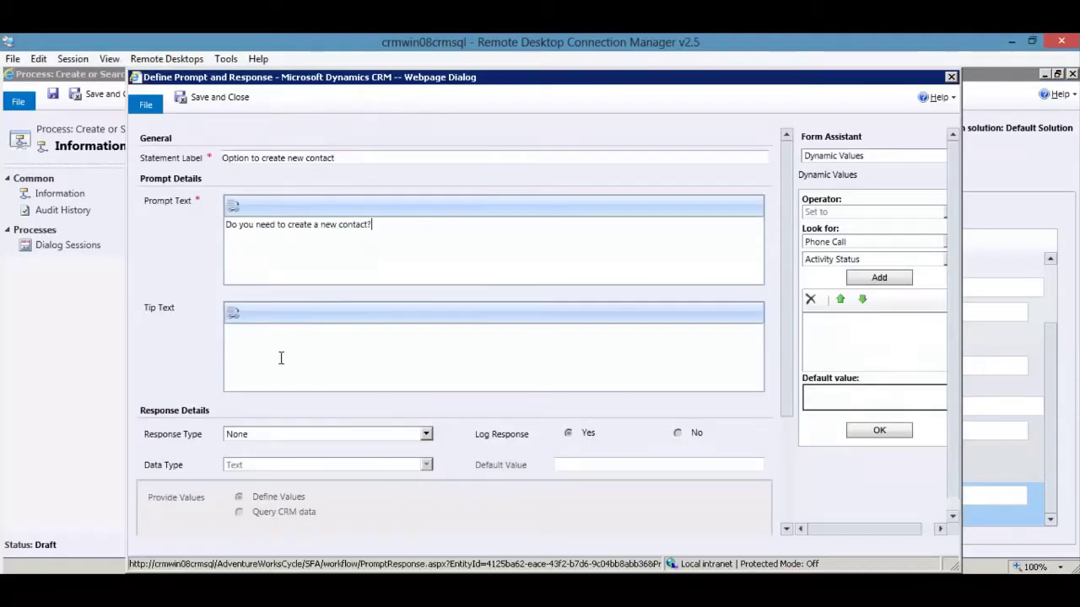
# - Set the response type of the new contact prompt to Option Set (radio buttons)
pyautogui.click(287, 434)
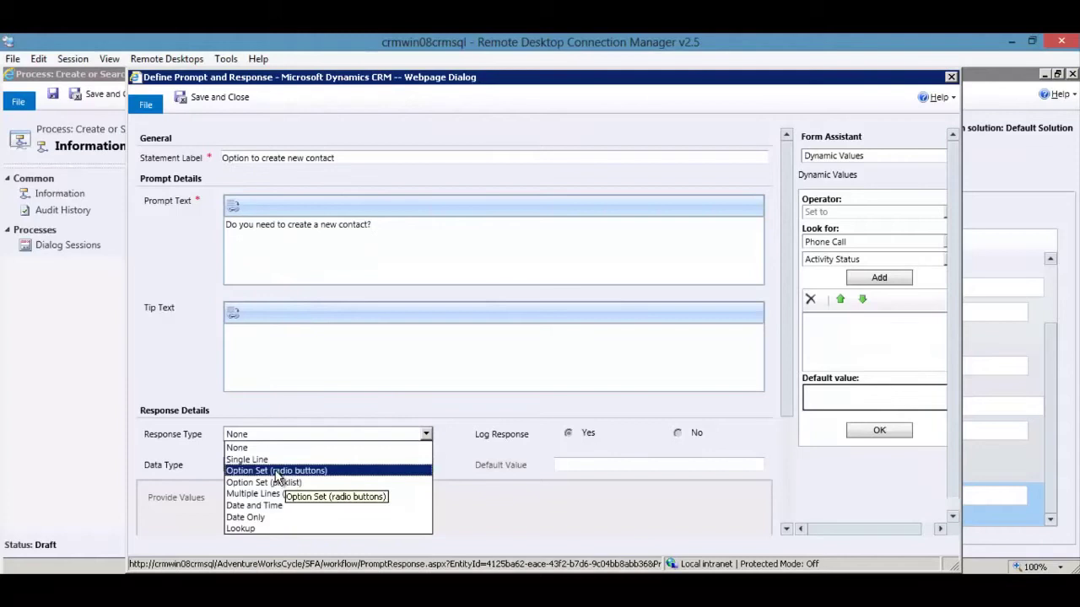
pyautogui.click(276, 470)
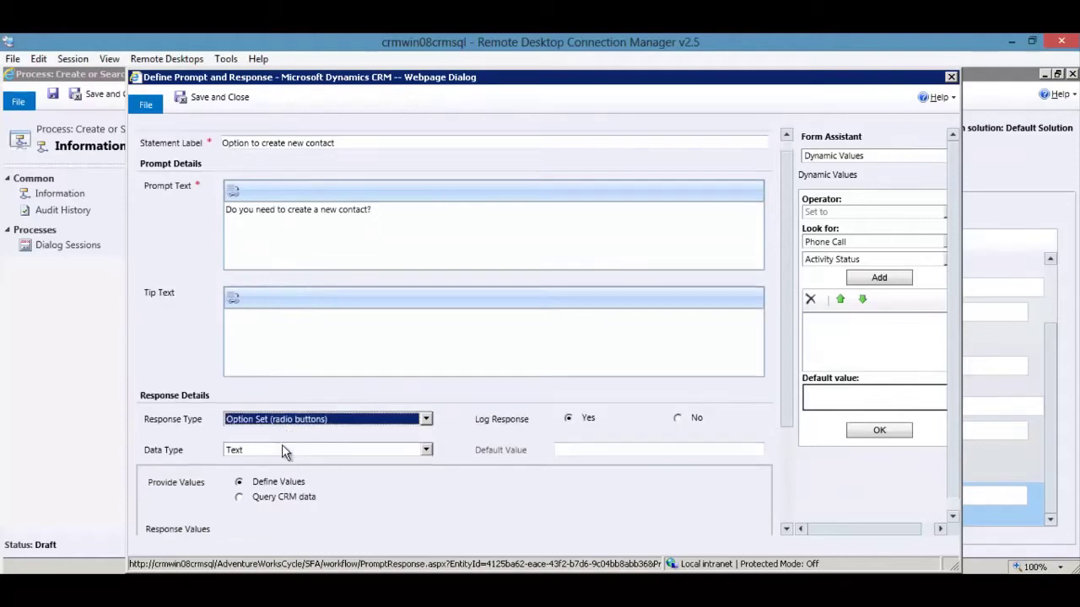
pyautogui.scroll(-1, 283, 453)
pyautogui.scroll(-1, 303, 436)
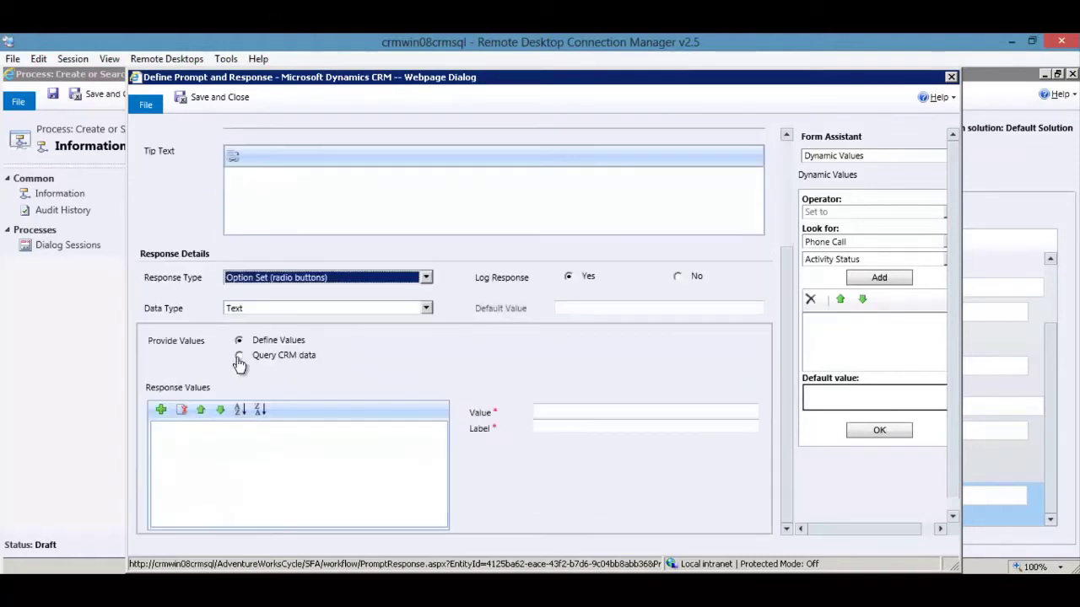
# - Define the response values "Yes, Need to Create Contact" (0) and "No, Found Contact in List" (1), and save the prompt and response
pyautogui.click(161, 411)
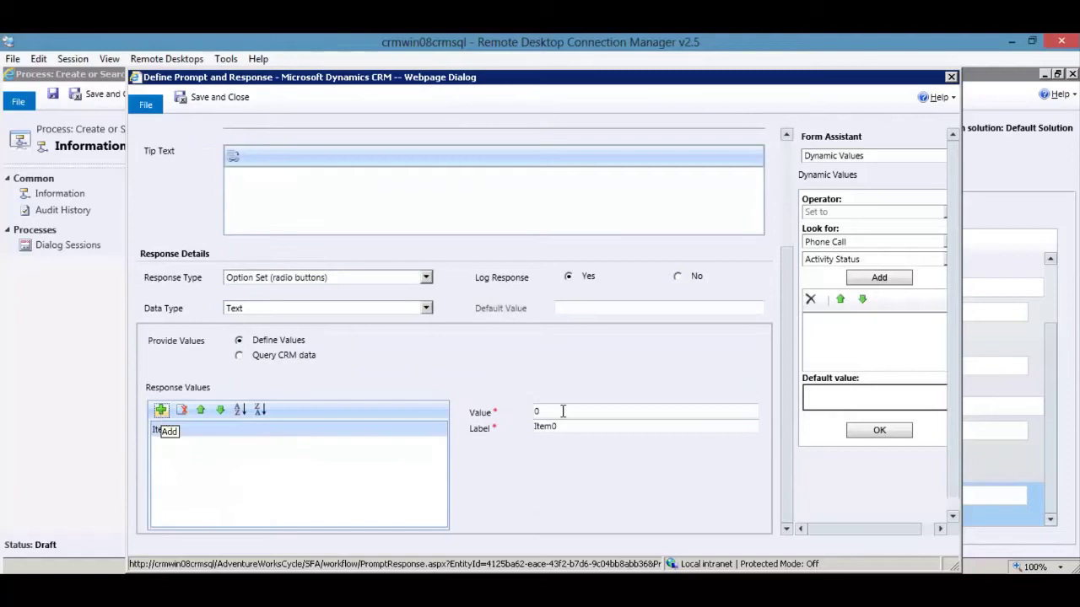
pyautogui.press('Tab')
pyautogui.write('Yes, Need to Create Contact')
pyautogui.click(161, 411)
pyautogui.write('No, Found Contact in List')
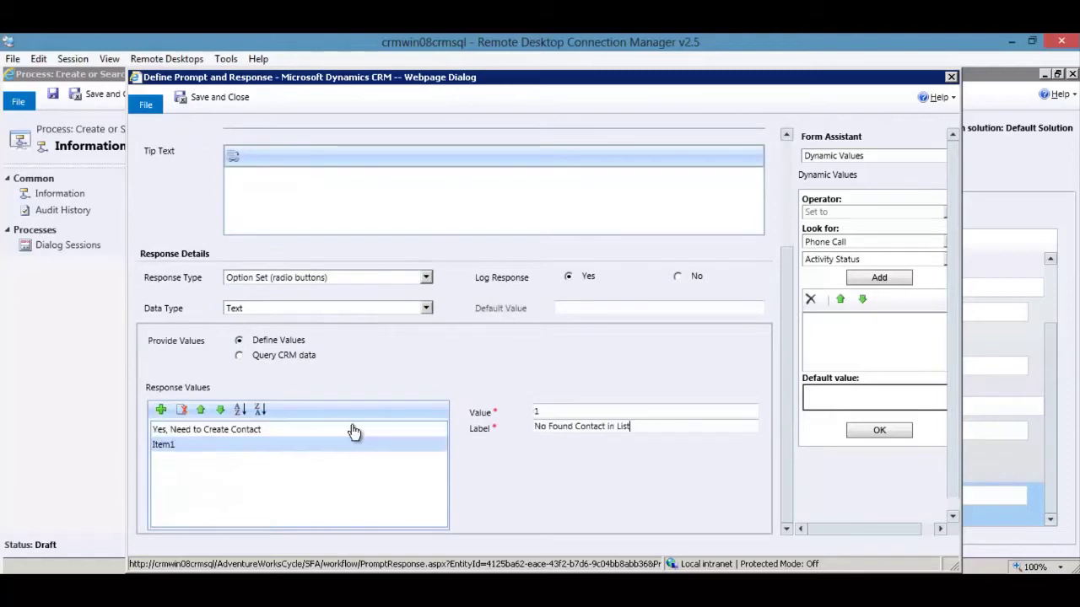
pyautogui.click(346, 496)
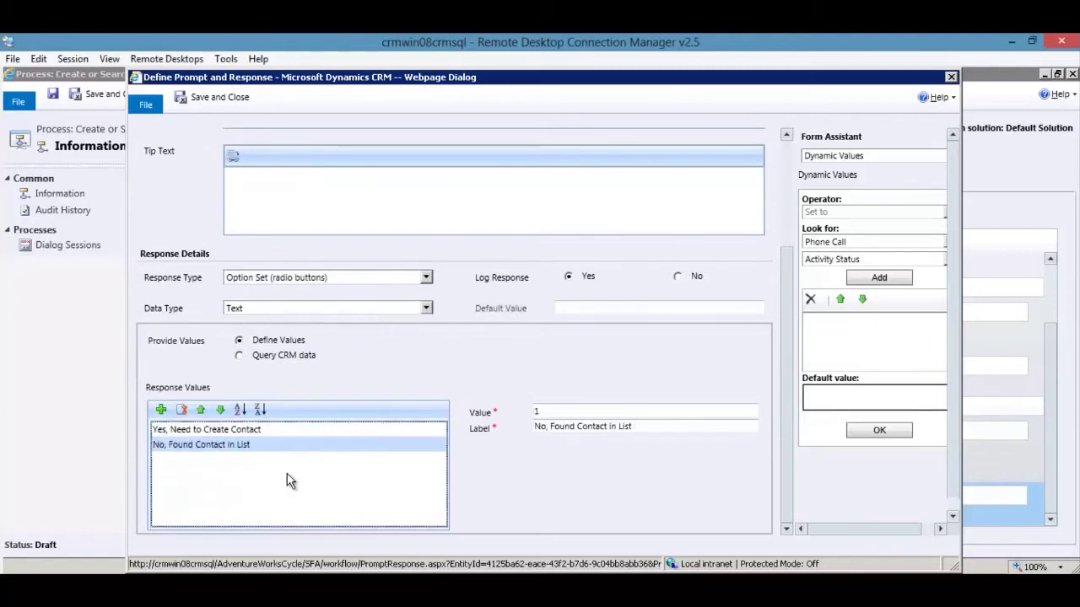
pyautogui.scroll(3, 280, 446)
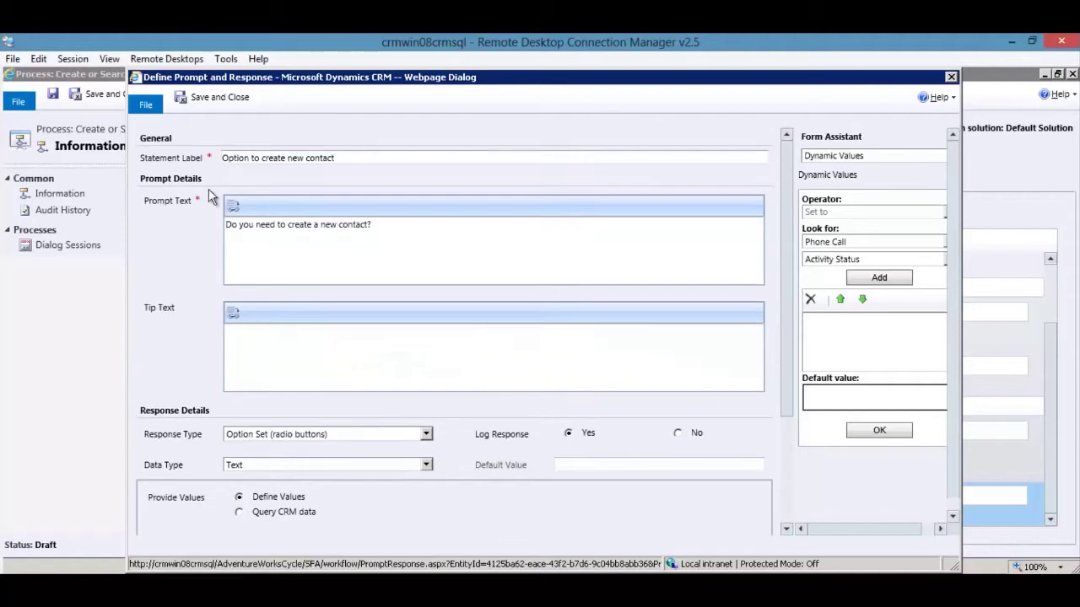
pyautogui.click(212, 99)
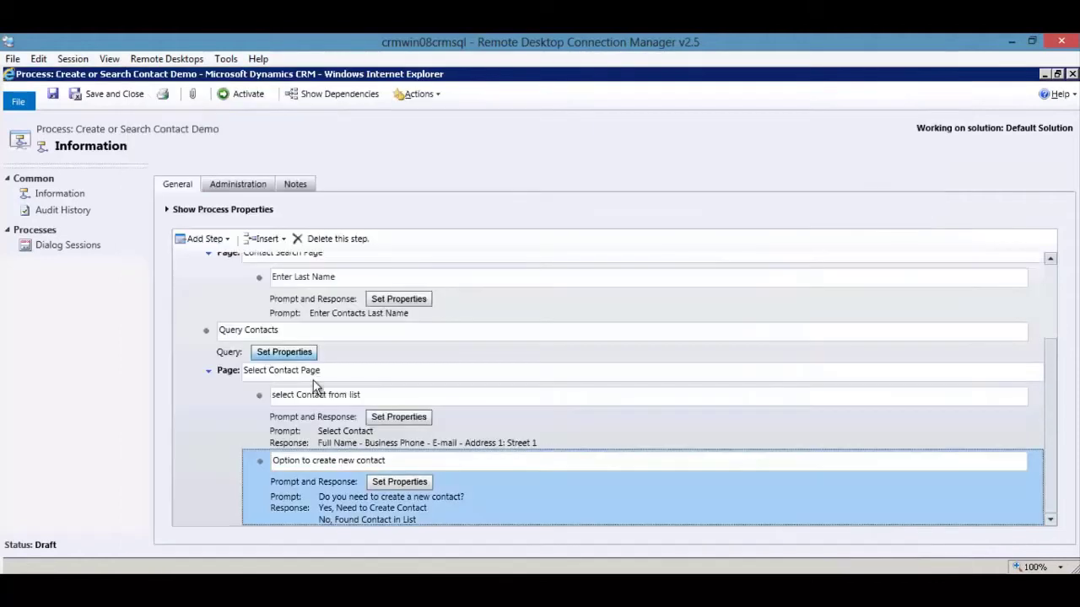
# - Reopen the Query Contacts design, discarding its XML changes, and add a second condition: Last Name Equals "New Contact"
pyautogui.click(267, 353)
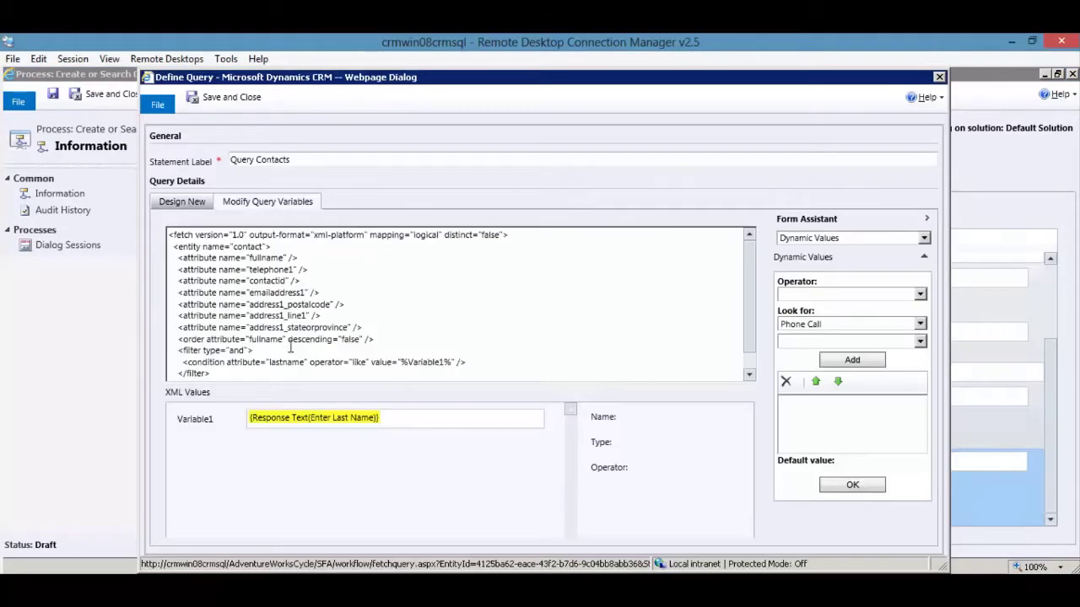
pyautogui.click(181, 201)
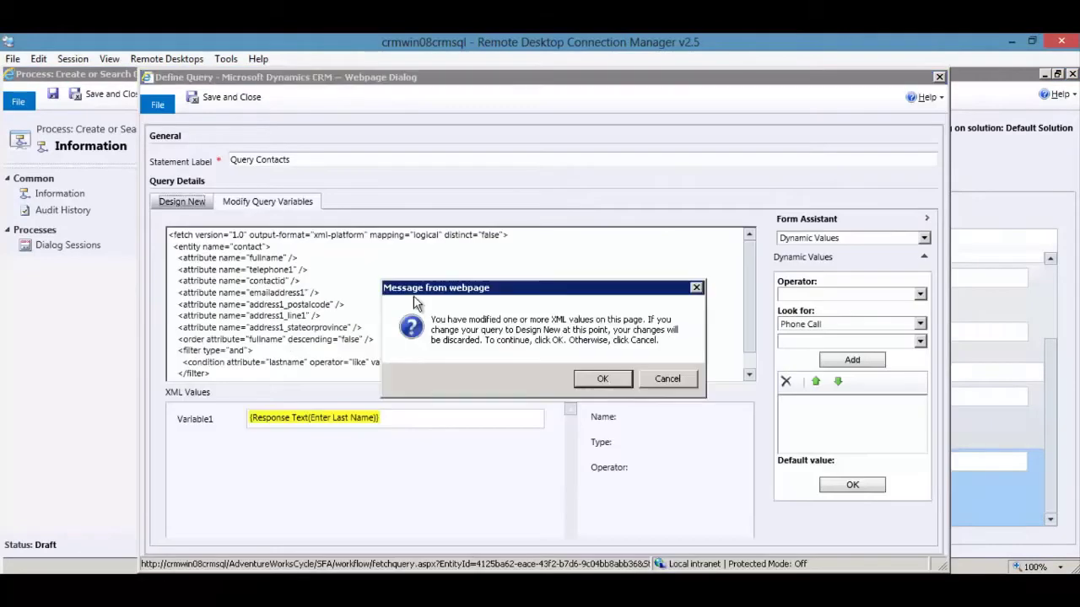
pyautogui.click(602, 378)
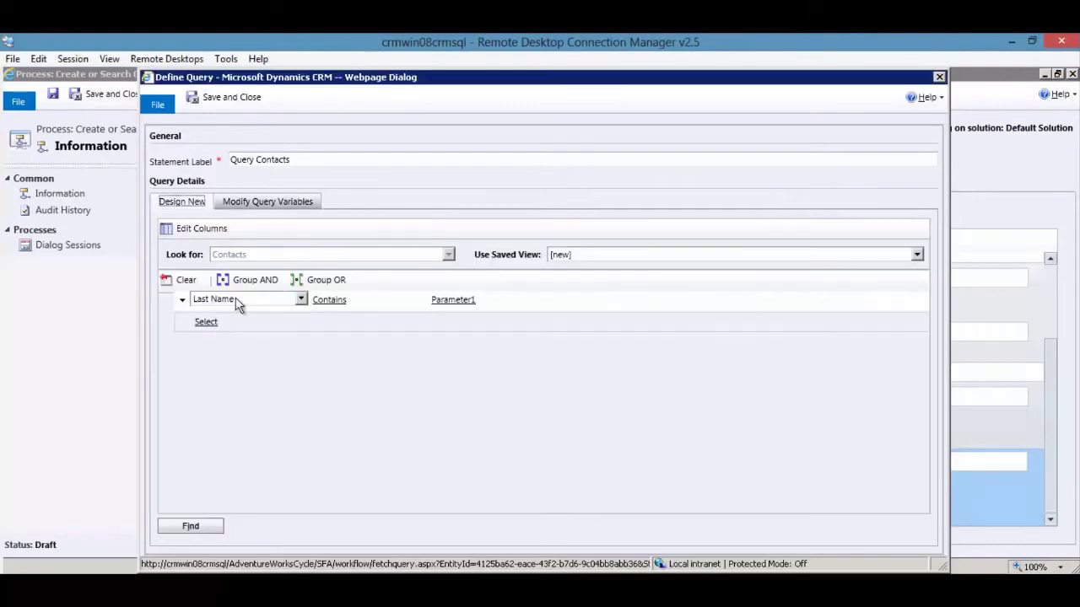
pyautogui.click(461, 306)
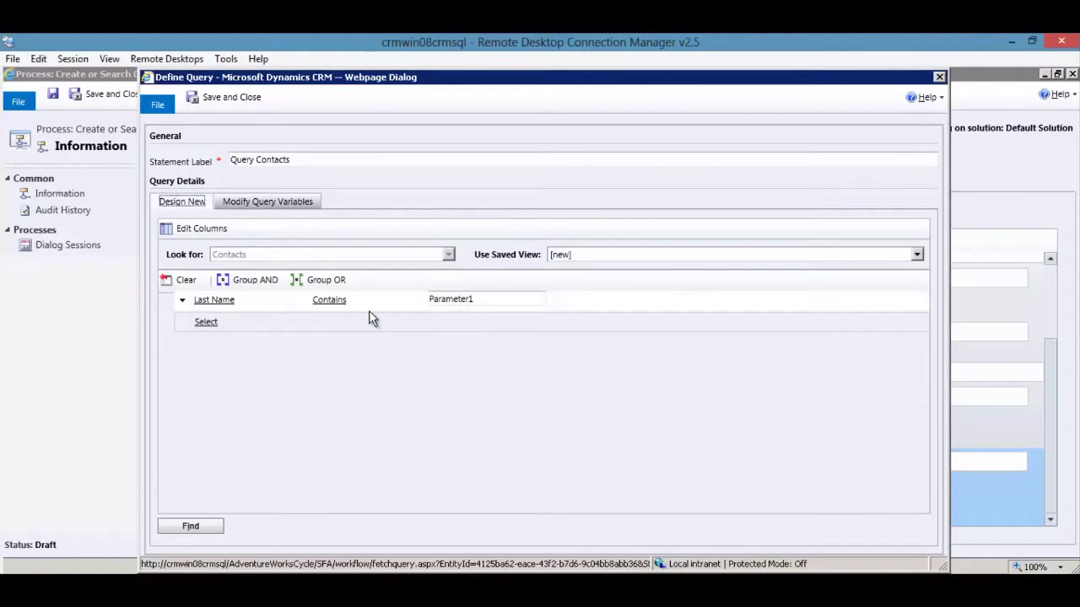
pyautogui.click(206, 322)
pyautogui.click(246, 329)
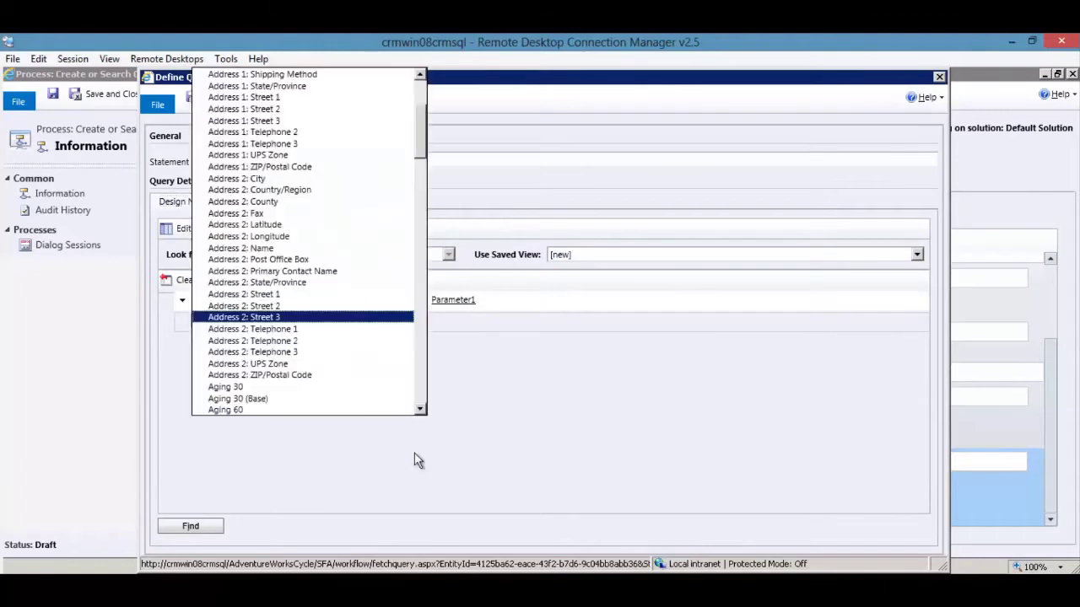
pyautogui.click(335, 386)
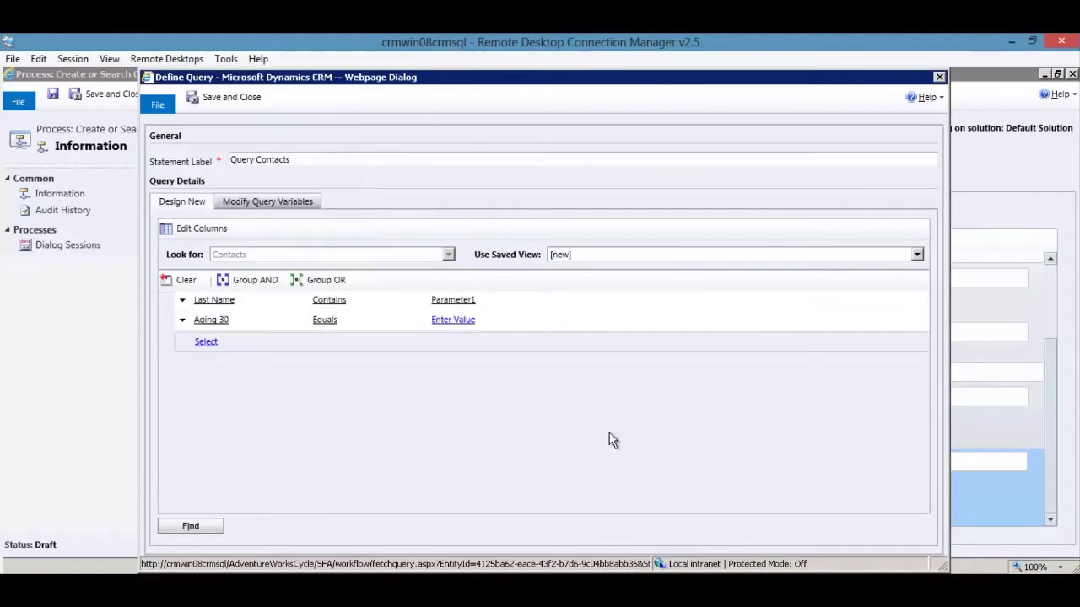
pyautogui.click(211, 320)
pyautogui.click(299, 352)
pyautogui.write('New Contact')
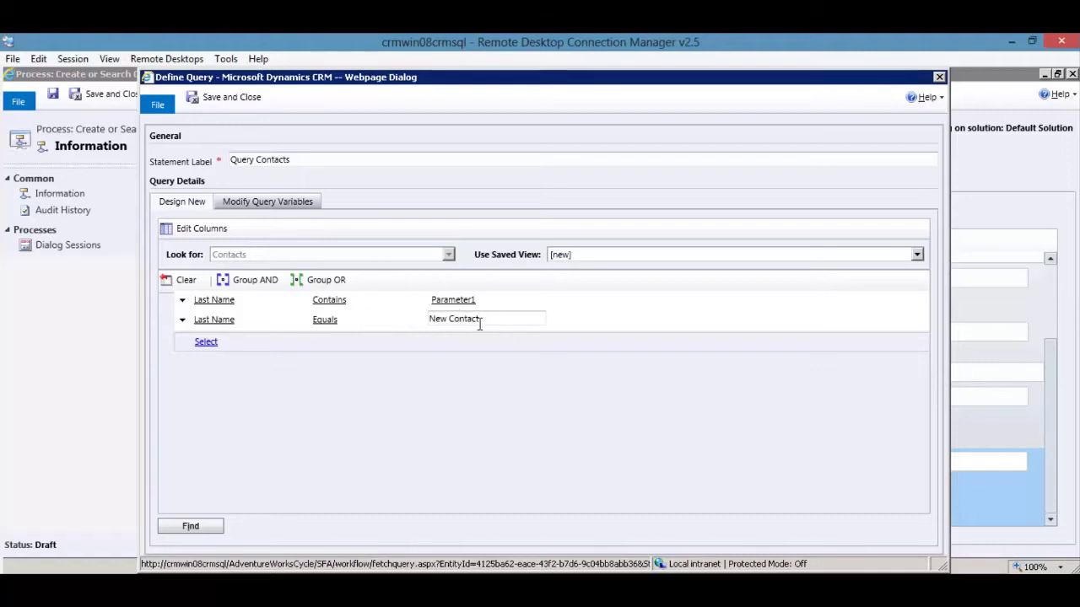
# - Set query Variable1 to the dynamic value Response Text(Enter Last Name) and save the Query Contacts step
pyautogui.click(255, 202)
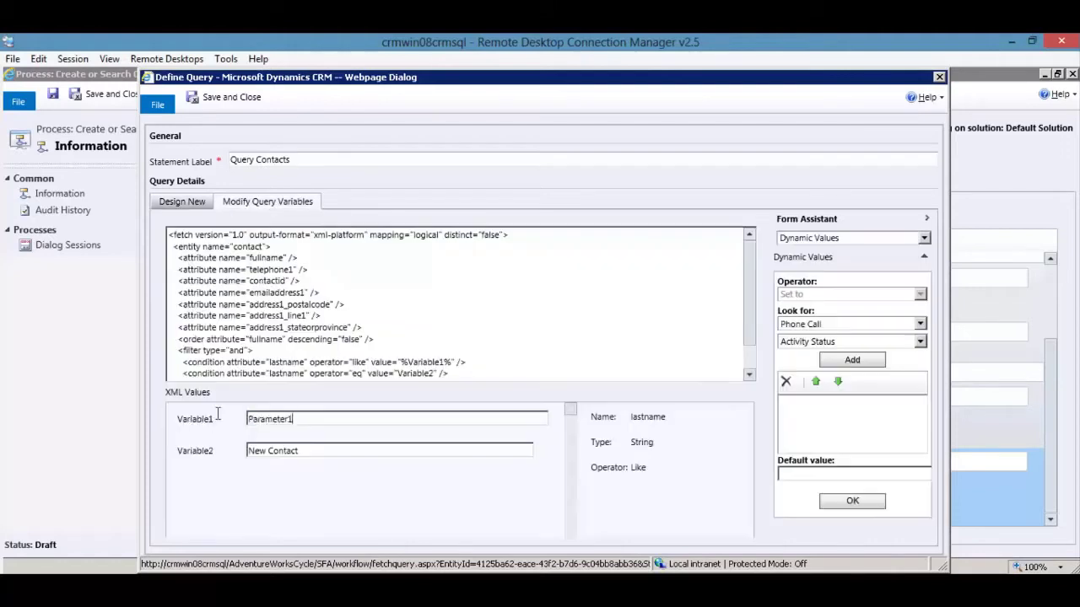
pyautogui.hotkey('ctrl', 'a')
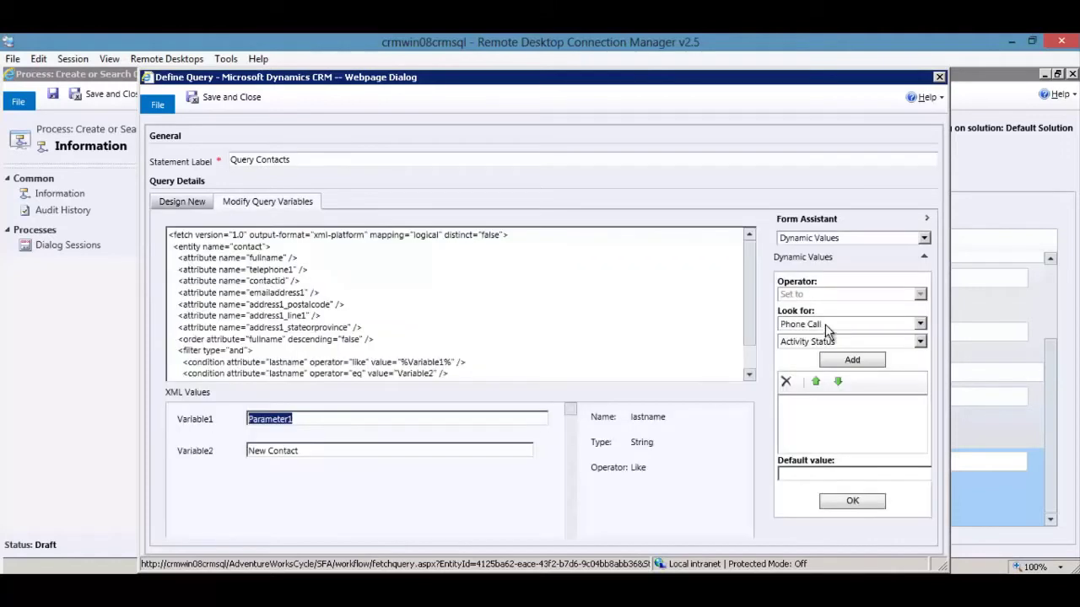
pyautogui.click(827, 327)
pyautogui.click(832, 397)
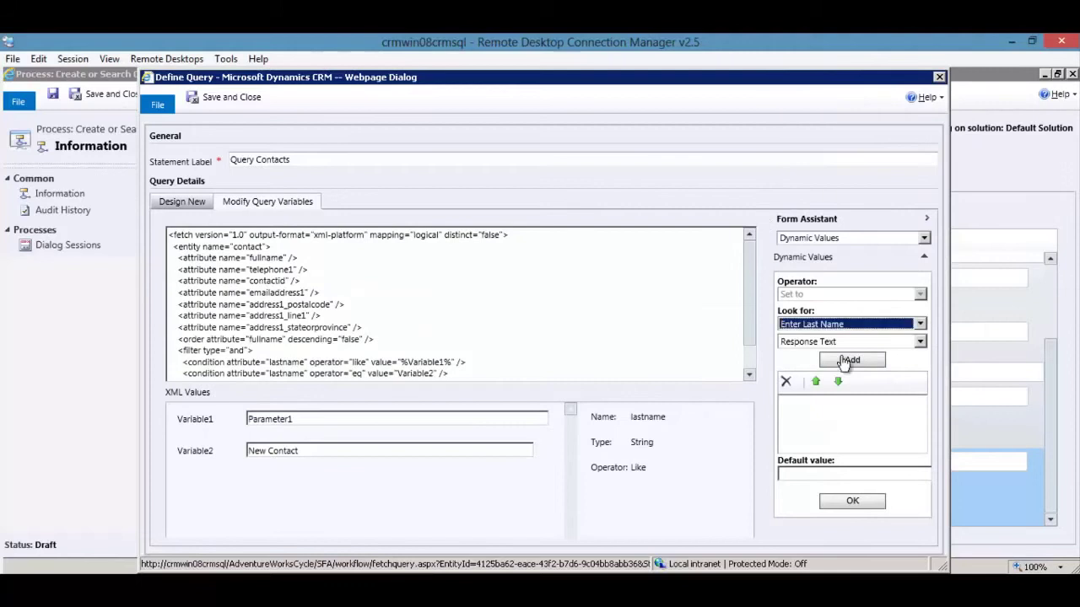
pyautogui.click(849, 360)
pyautogui.click(852, 501)
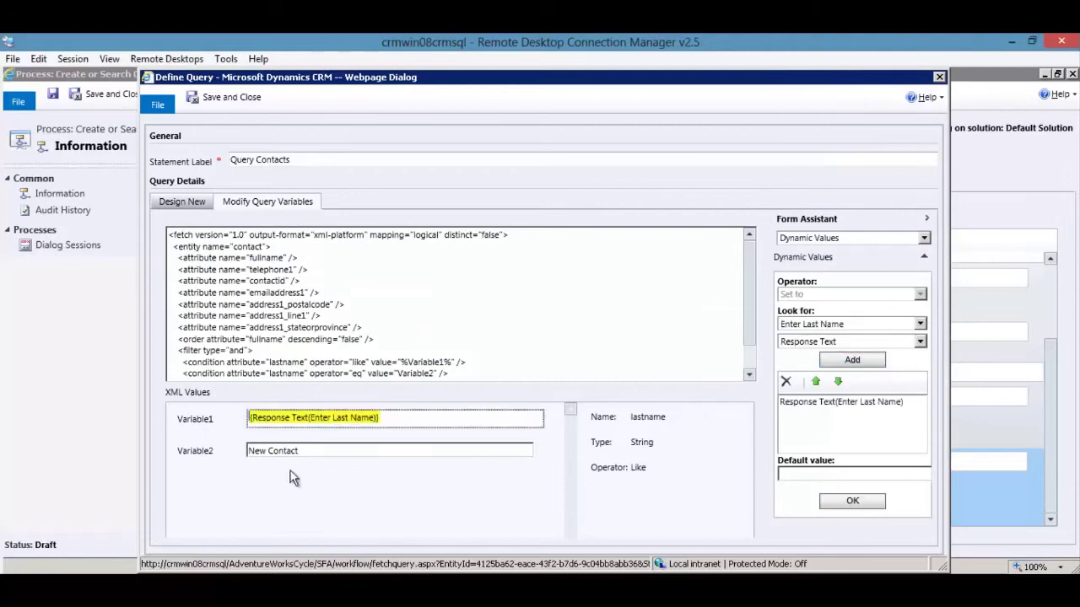
pyautogui.click(227, 449)
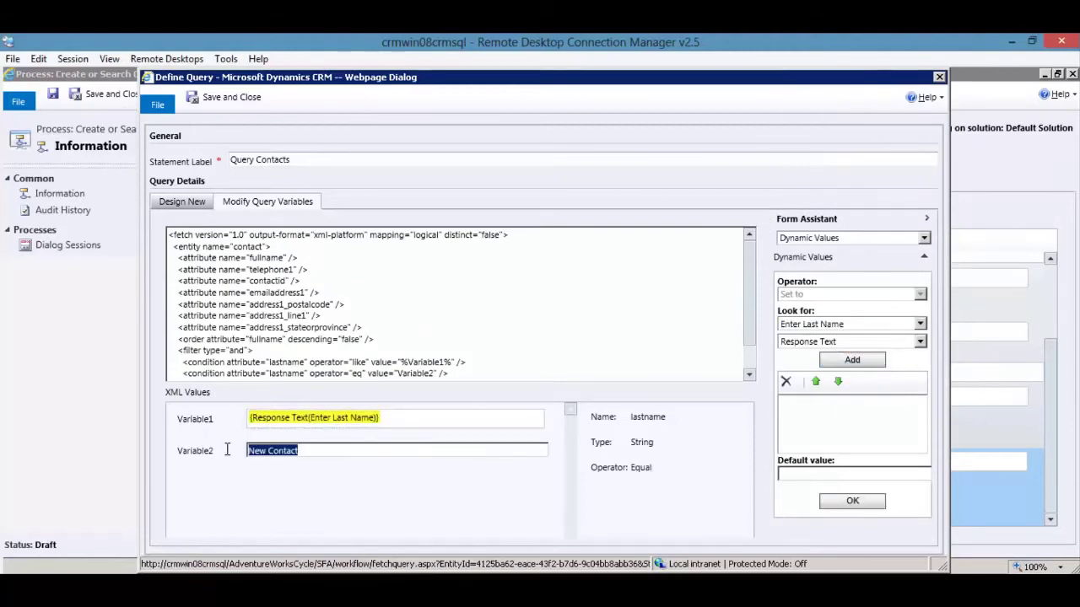
pyautogui.click(227, 97)
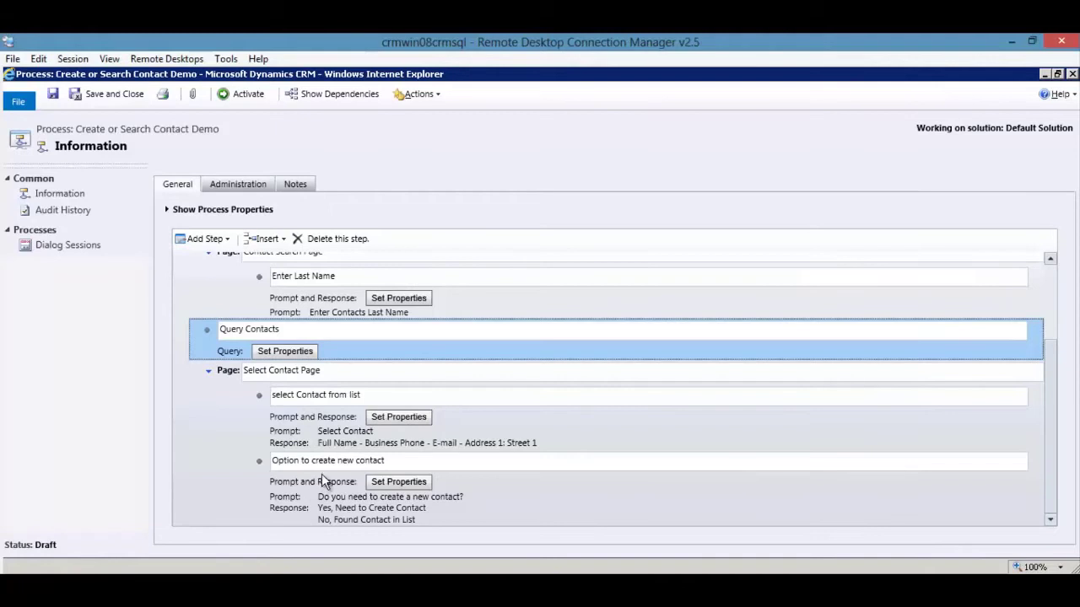
# - Collapse the Select Contact Page and add a check condition after it described as "Check if contact is found"
pyautogui.click(213, 373)
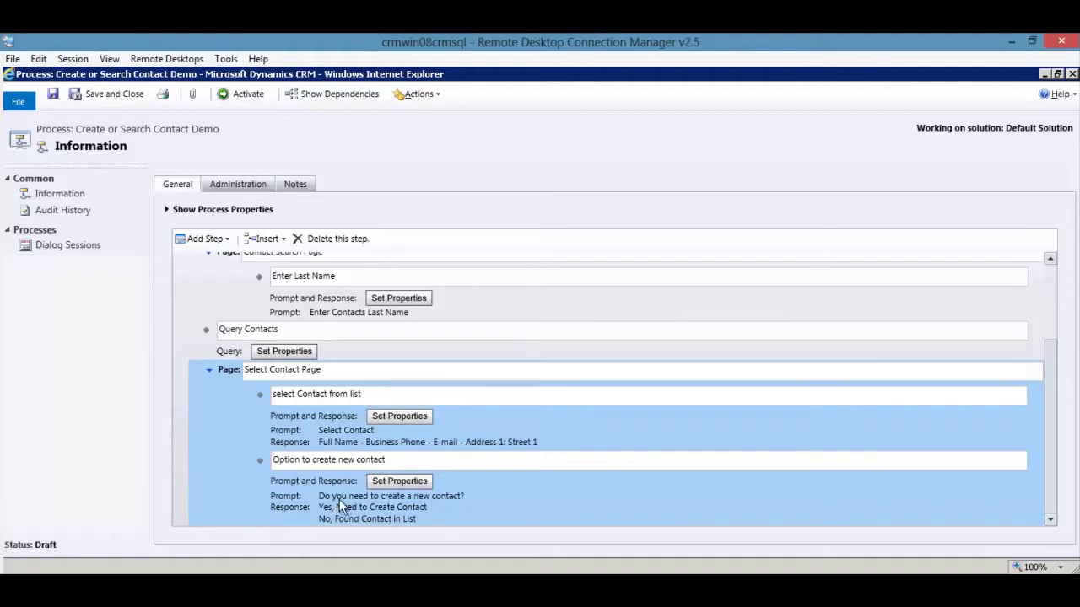
pyautogui.click(209, 373)
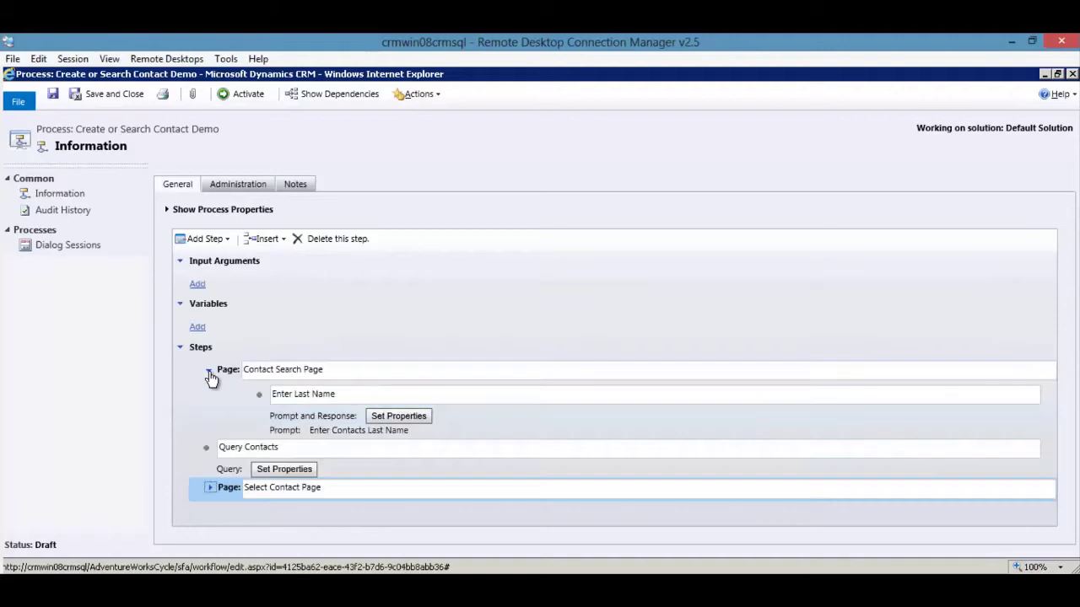
pyautogui.click(210, 241)
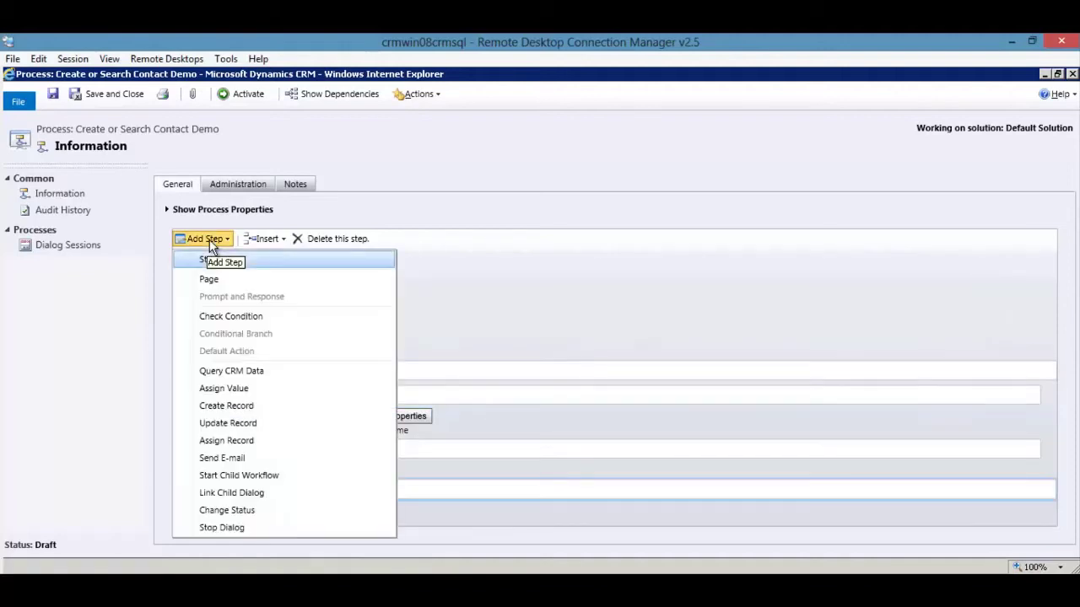
pyautogui.click(230, 317)
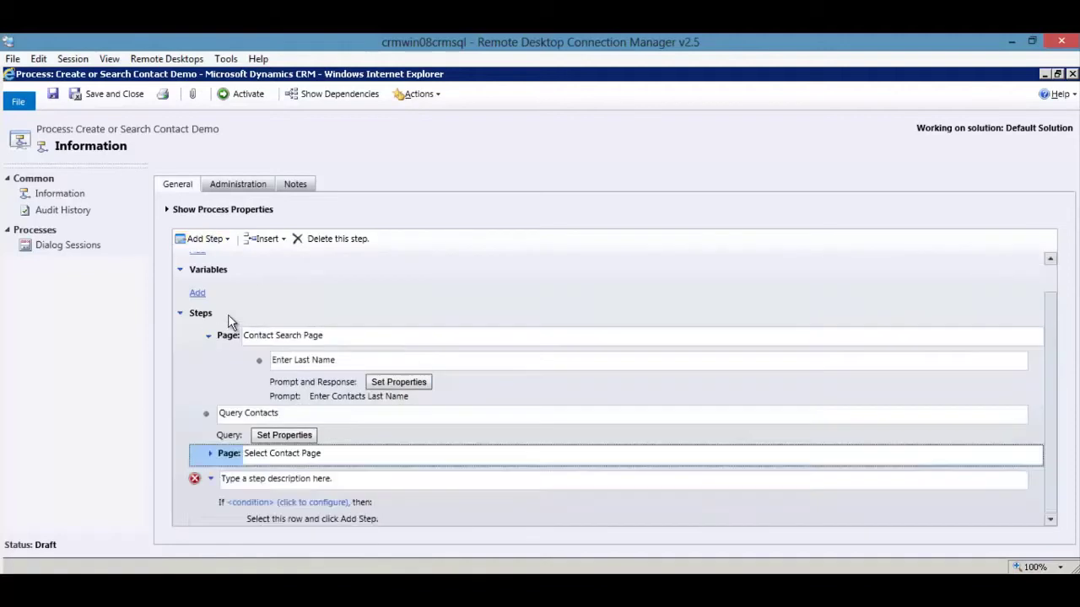
pyautogui.click(273, 478)
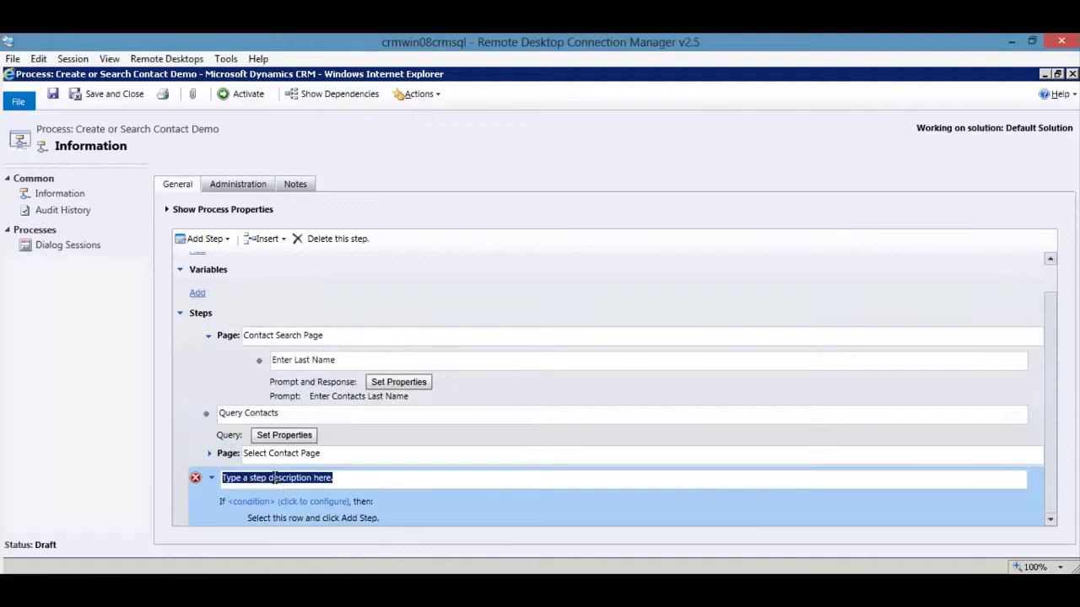
pyautogui.write('Check if contact is found')
# - Configure the check condition as Option to create new contact, Response Value, Equals 1, and save it
pyautogui.click(271, 501)
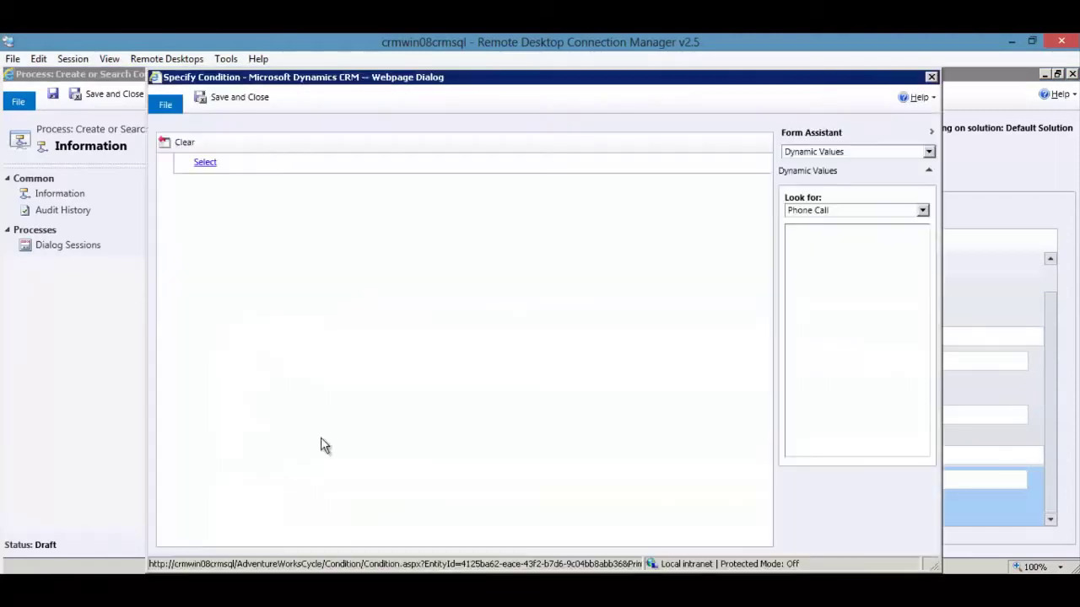
pyautogui.click(205, 162)
pyautogui.scroll(-2, 278, 489)
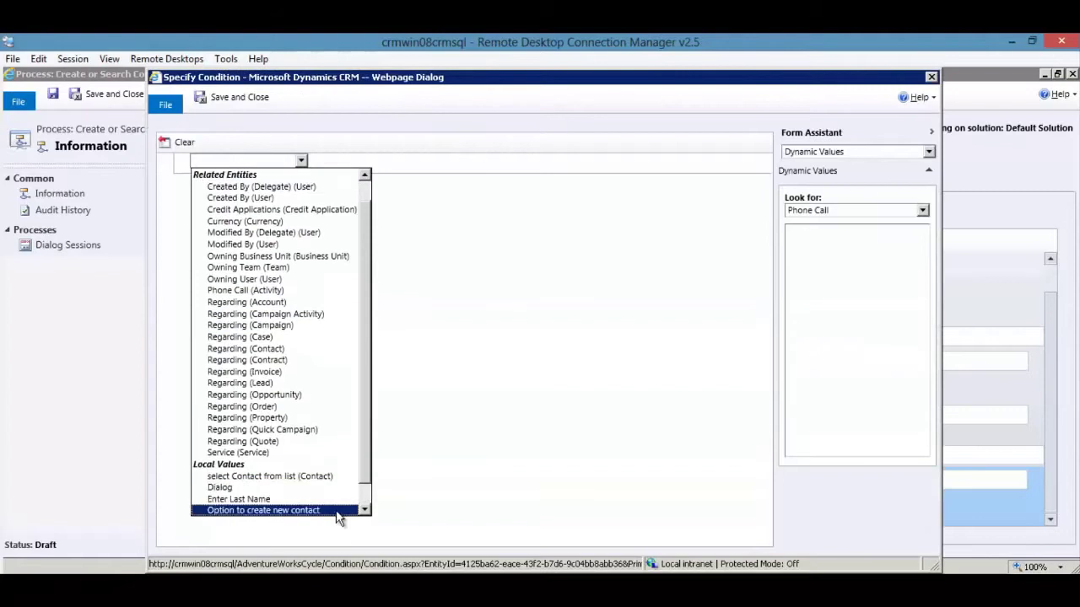
pyautogui.click(291, 487)
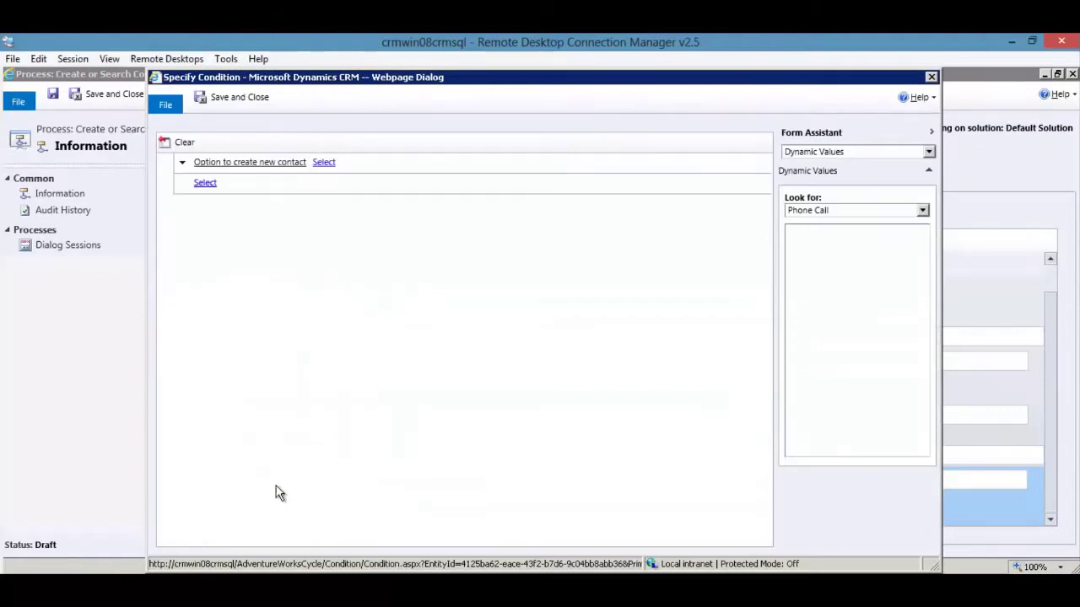
pyautogui.click(336, 163)
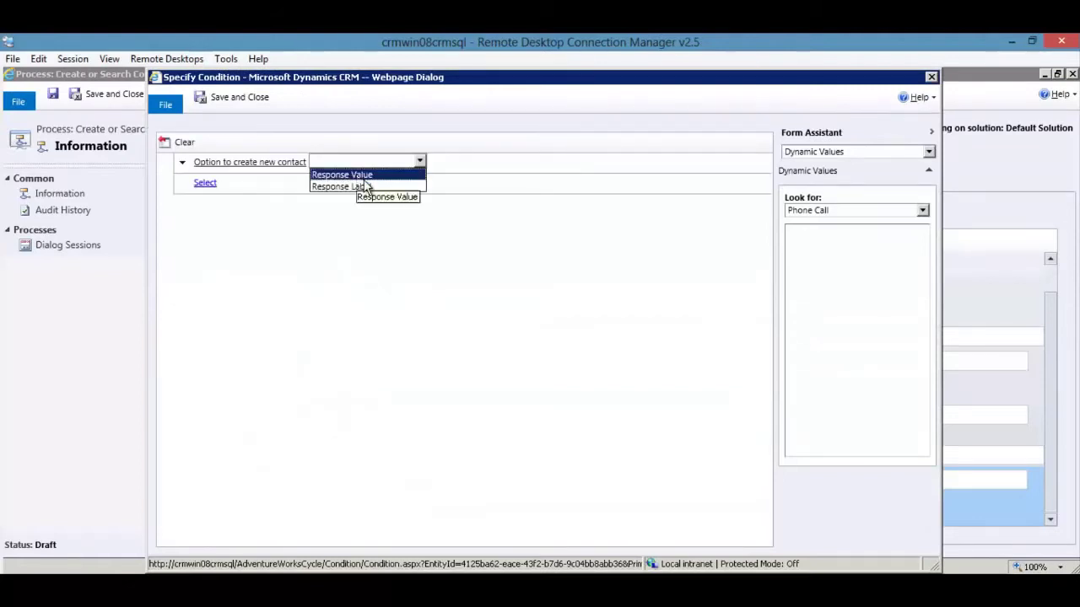
pyautogui.click(346, 174)
pyautogui.click(561, 165)
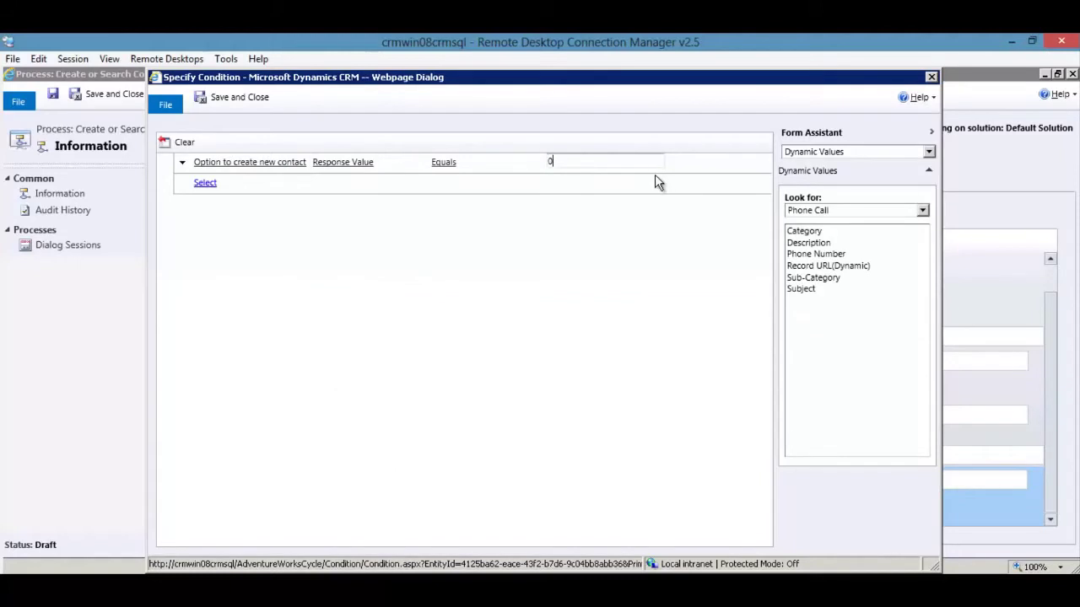
pyautogui.moveTo(539, 161)
pyautogui.write('1')
pyautogui.click(244, 100)
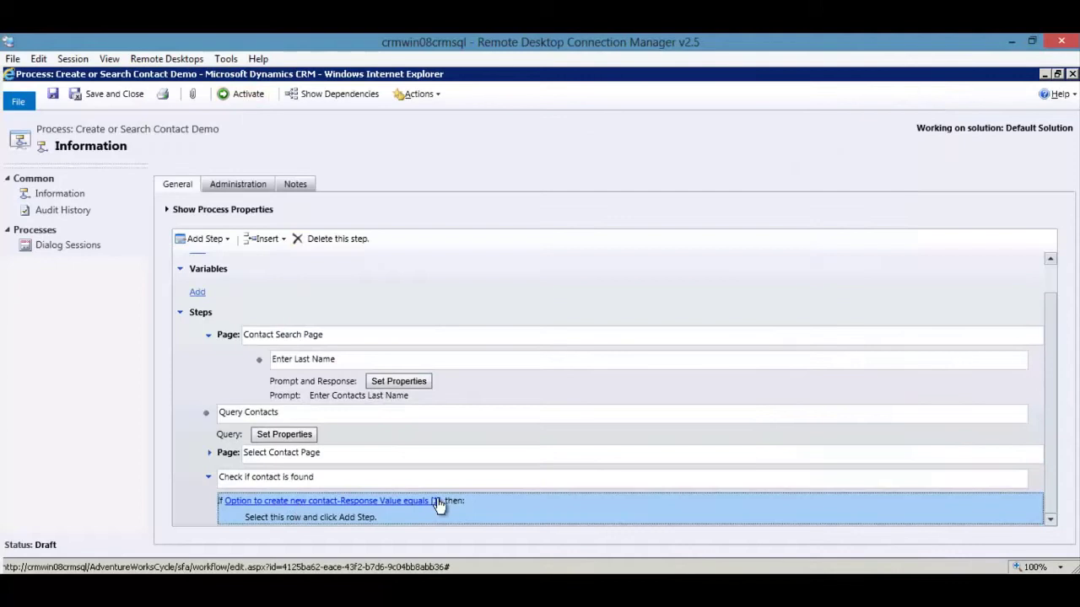
# - Add a Create Record step under the condition, described as "Create Credit Application for Existing Contact", with Credit Application as the record type
pyautogui.click(318, 516)
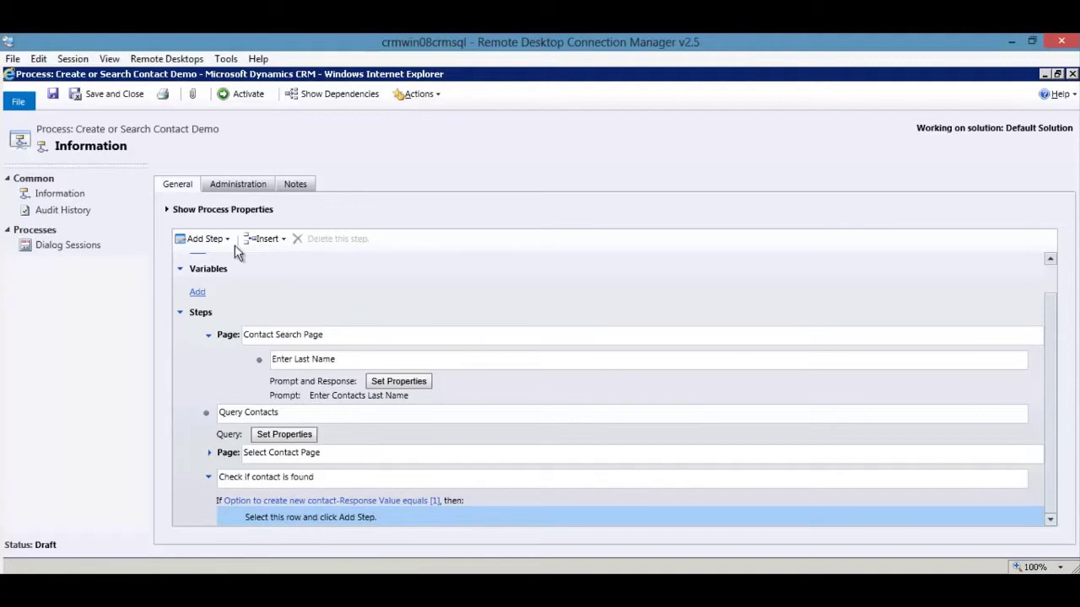
pyautogui.click(205, 239)
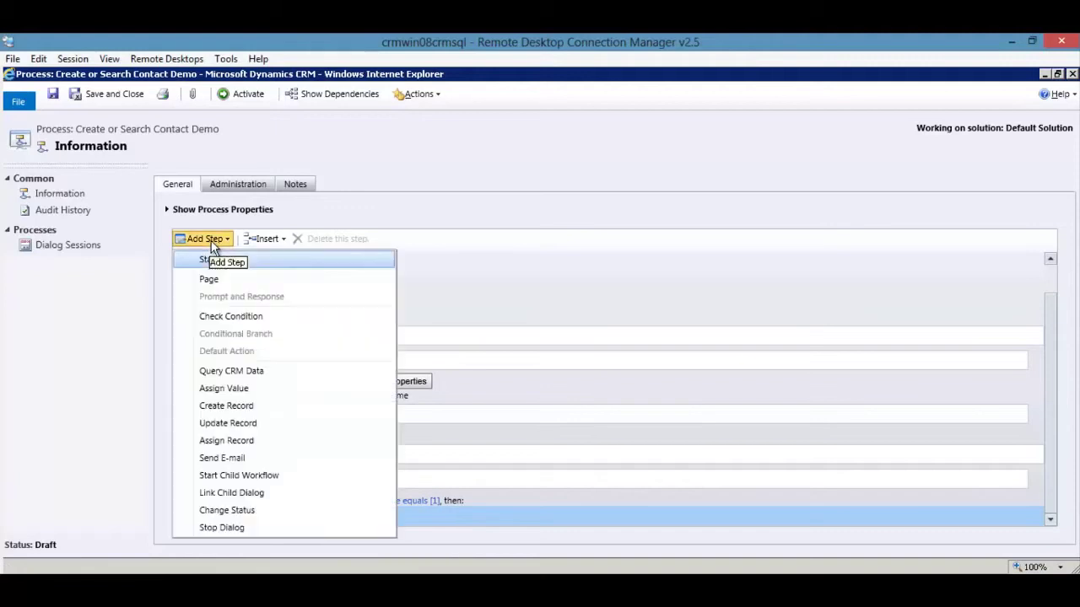
pyautogui.click(243, 405)
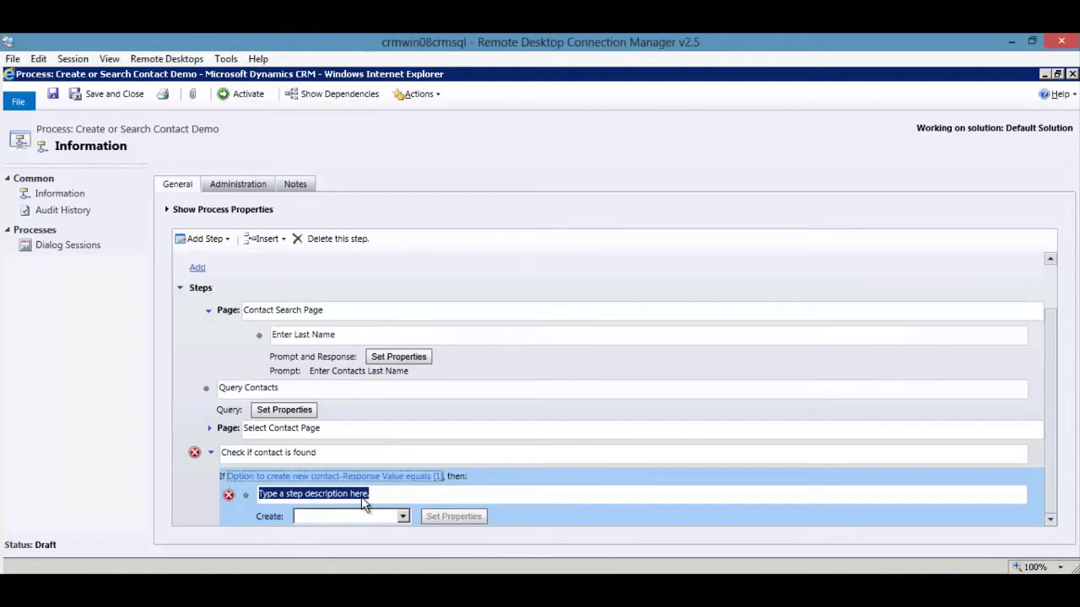
pyautogui.write('Create Credit Application for Existing Contact')
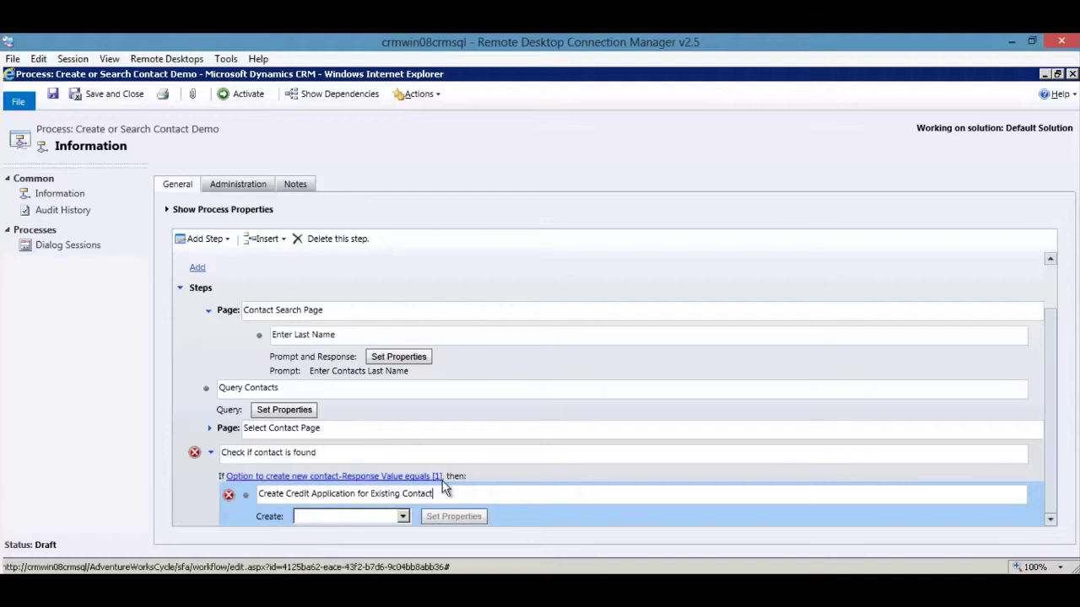
pyautogui.click(402, 516)
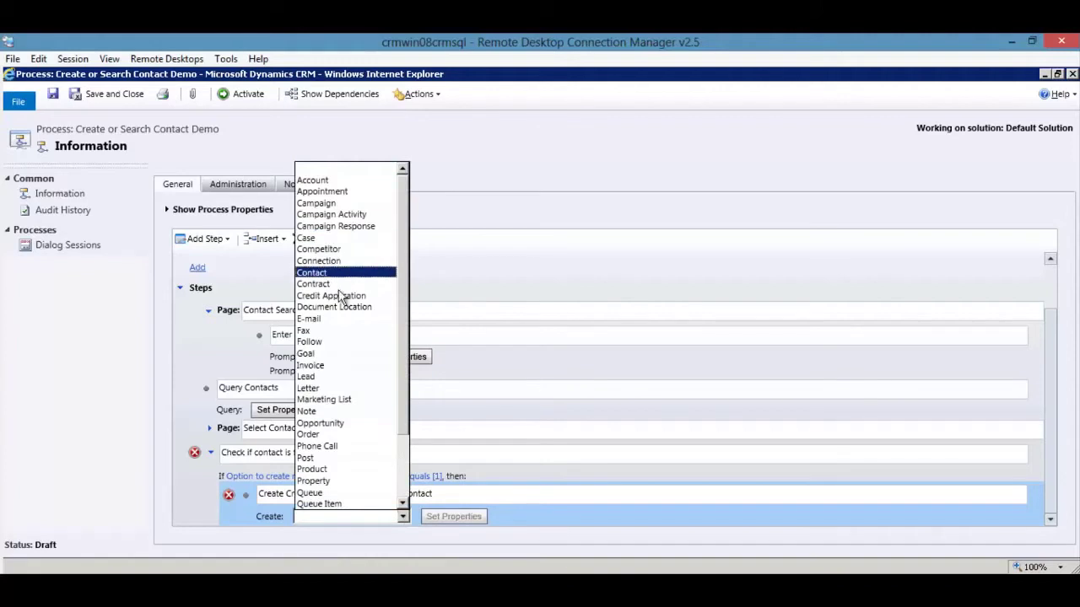
pyautogui.click(346, 296)
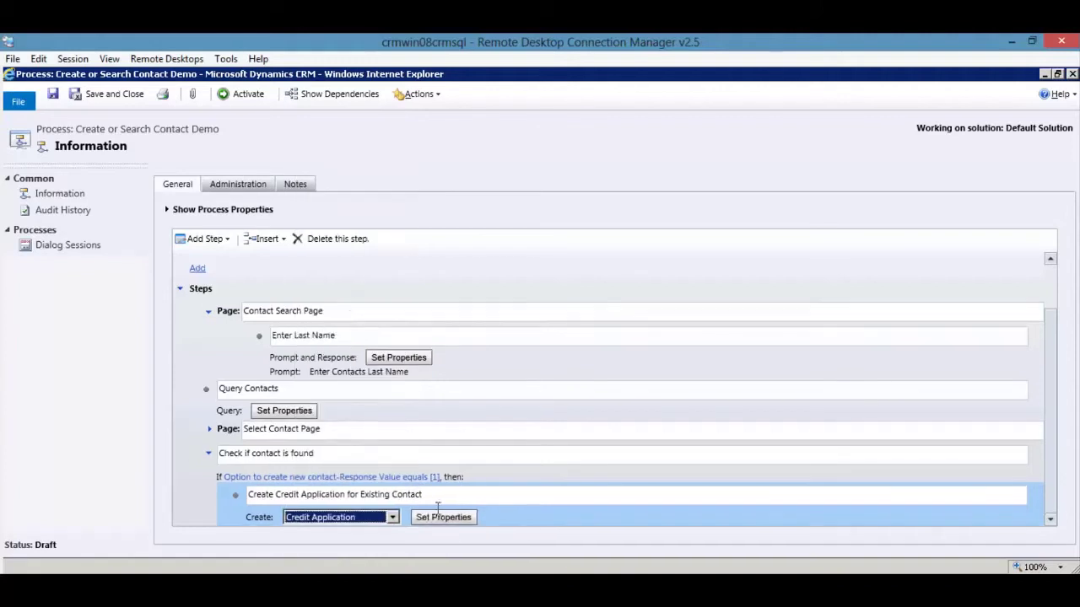
# - In the Credit Application step's properties, set Primary Contact to the dynamic value Contact(select Contact from list (Contact))
pyautogui.click(450, 520)
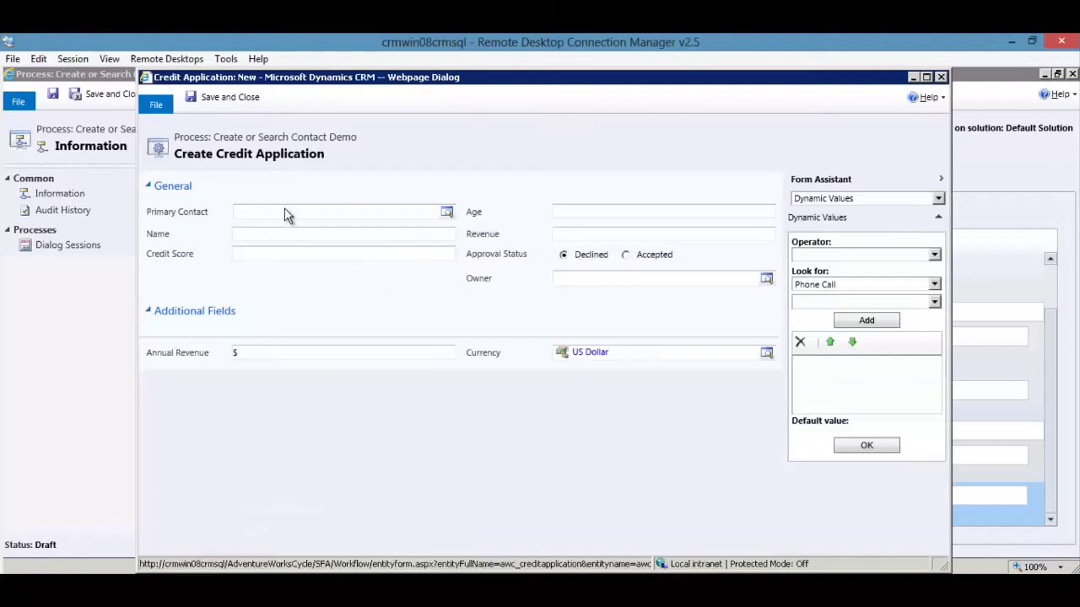
pyautogui.click(284, 213)
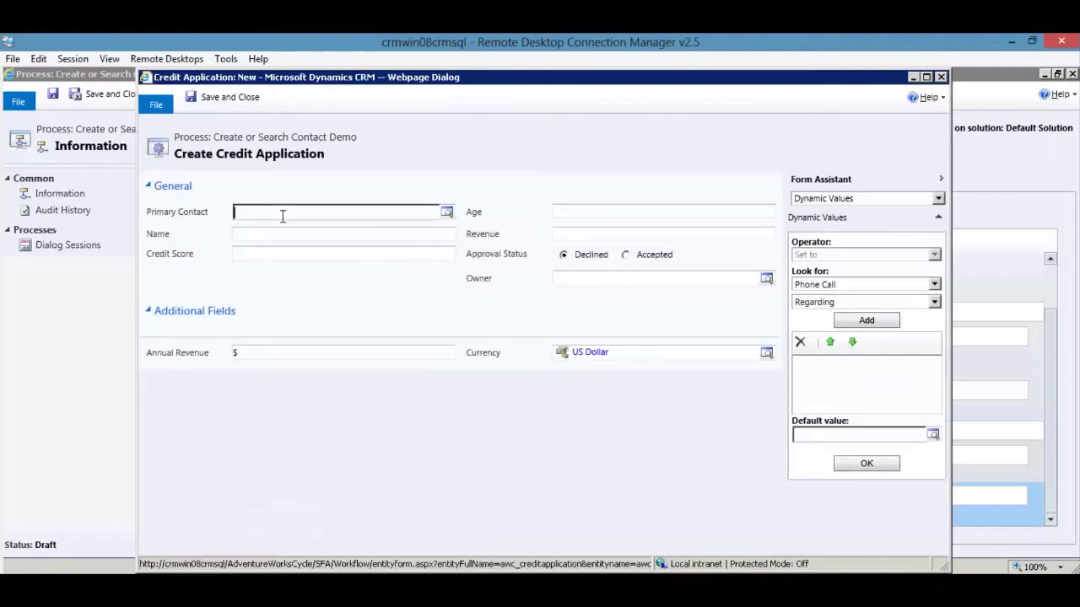
pyautogui.click(865, 287)
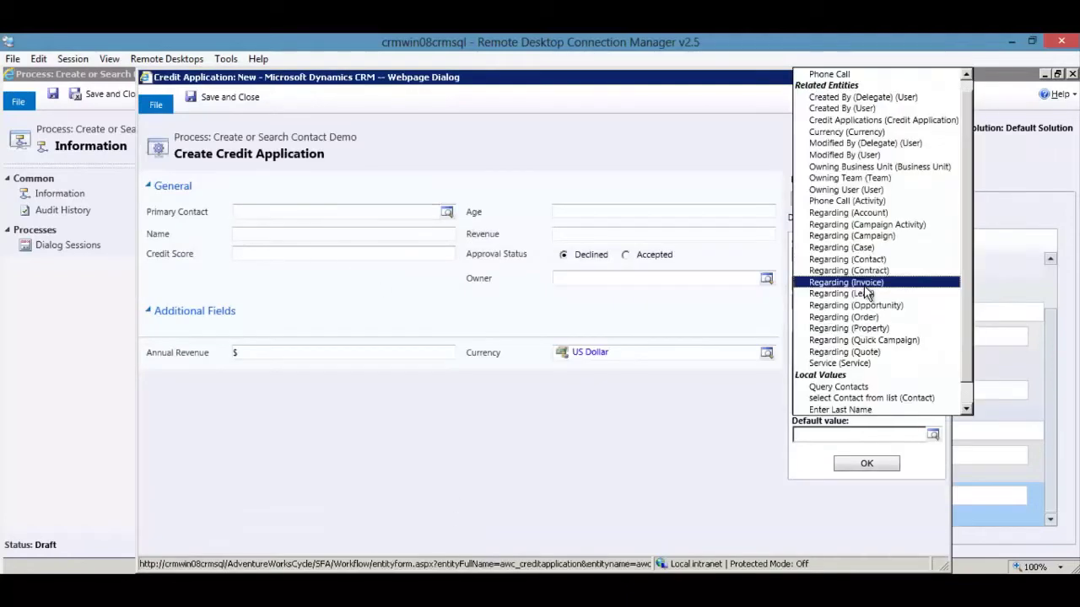
pyautogui.click(867, 398)
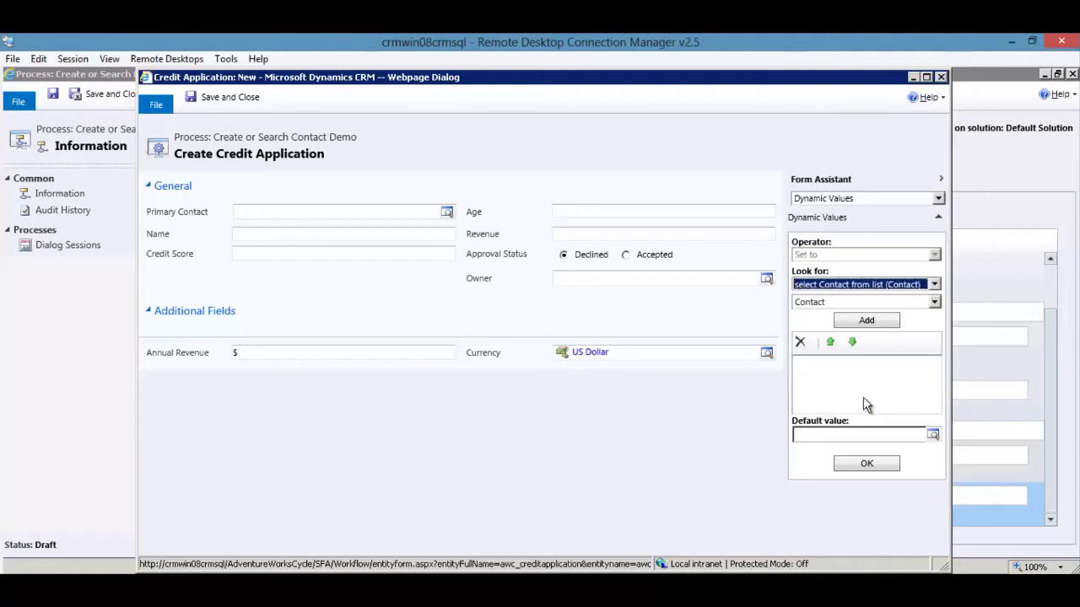
pyautogui.click(860, 302)
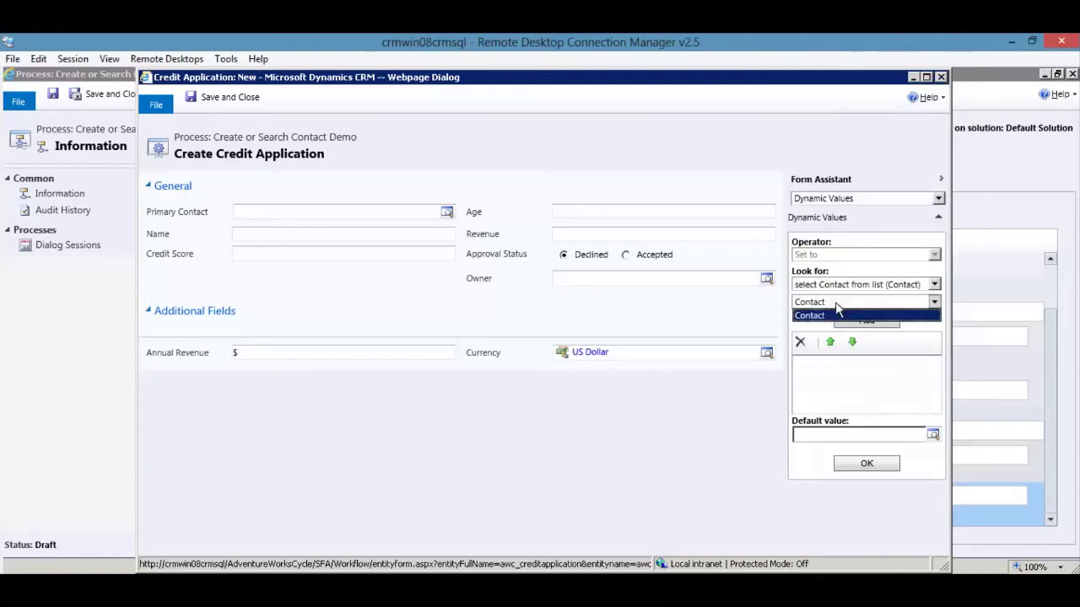
pyautogui.click(832, 317)
pyautogui.click(867, 320)
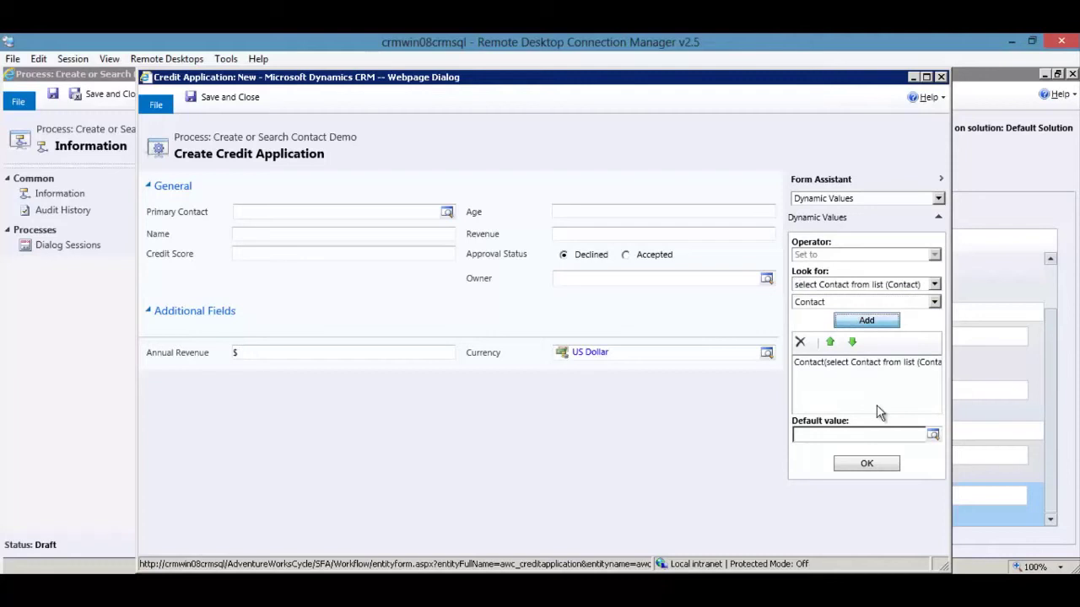
pyautogui.click(875, 469)
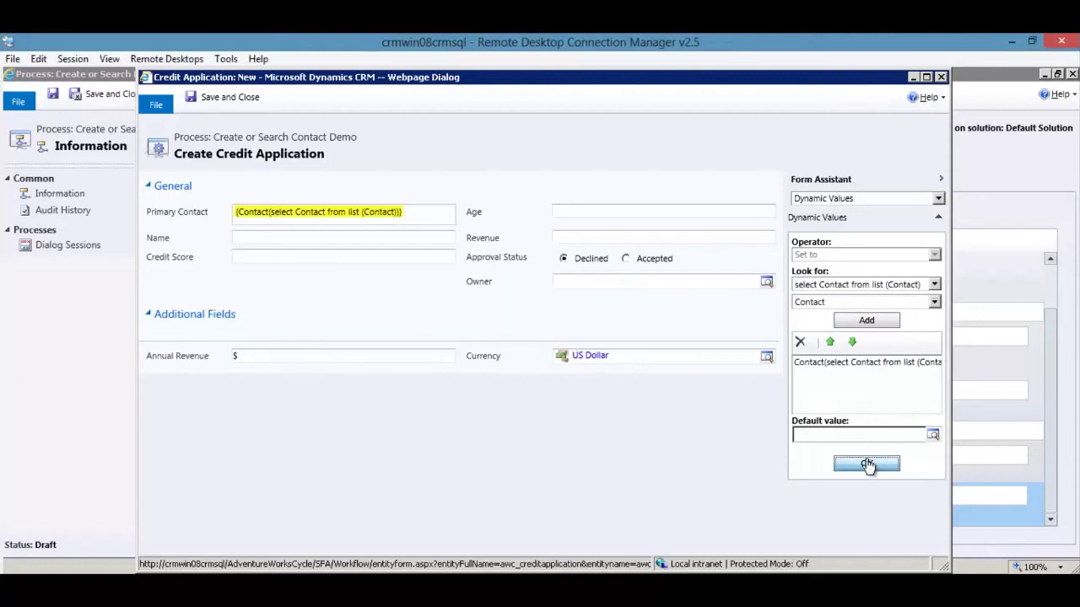
# - Set the credit application's Name to the dynamic value Full Name(select Contact from list (Contact)) and save the step's properties
pyautogui.click(283, 236)
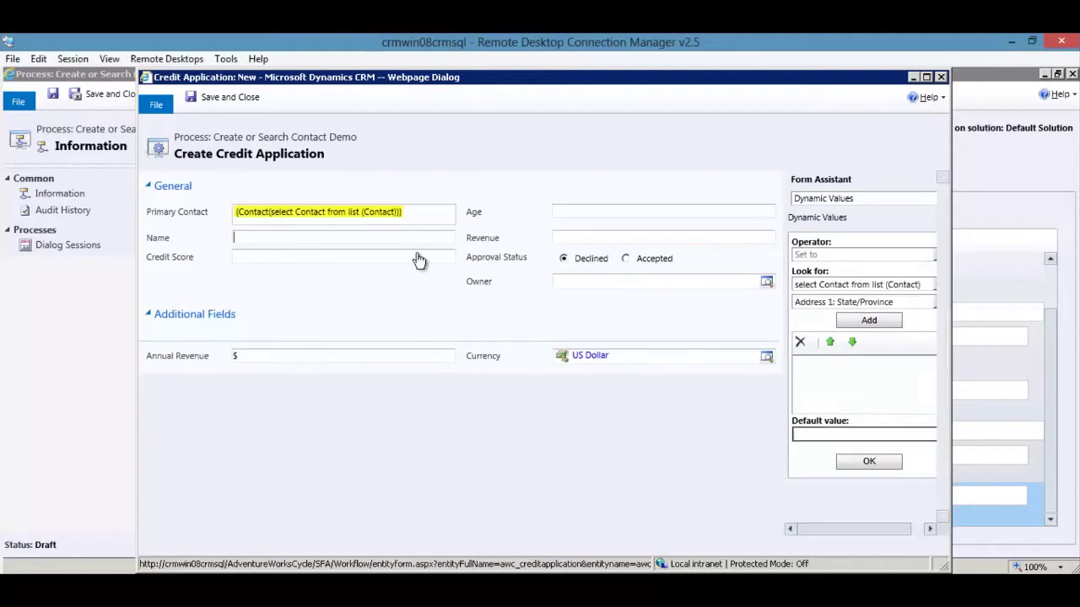
pyautogui.click(830, 287)
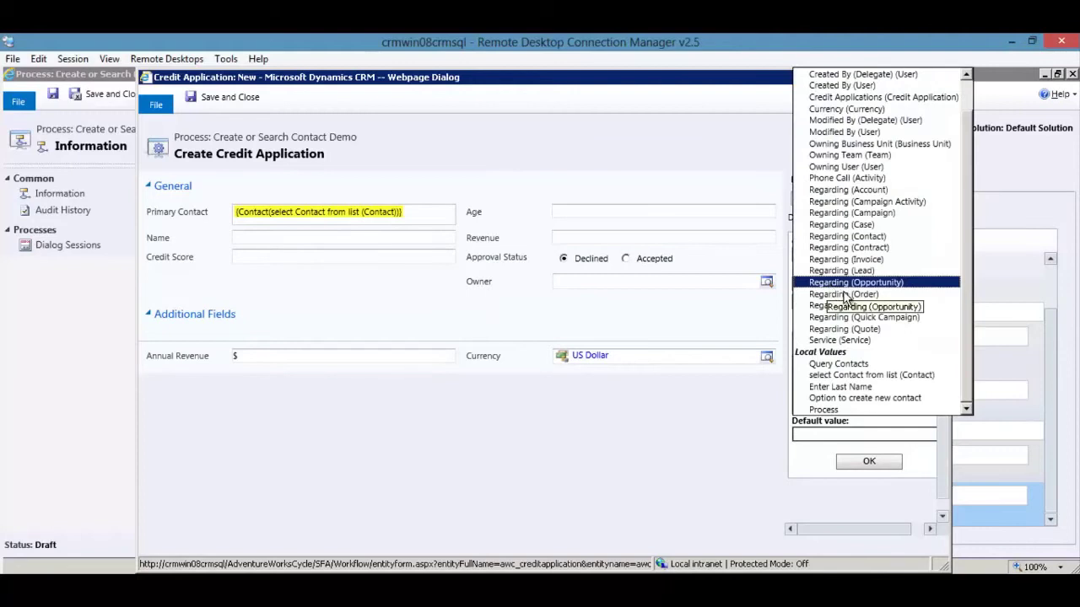
pyautogui.click(847, 374)
pyautogui.click(855, 302)
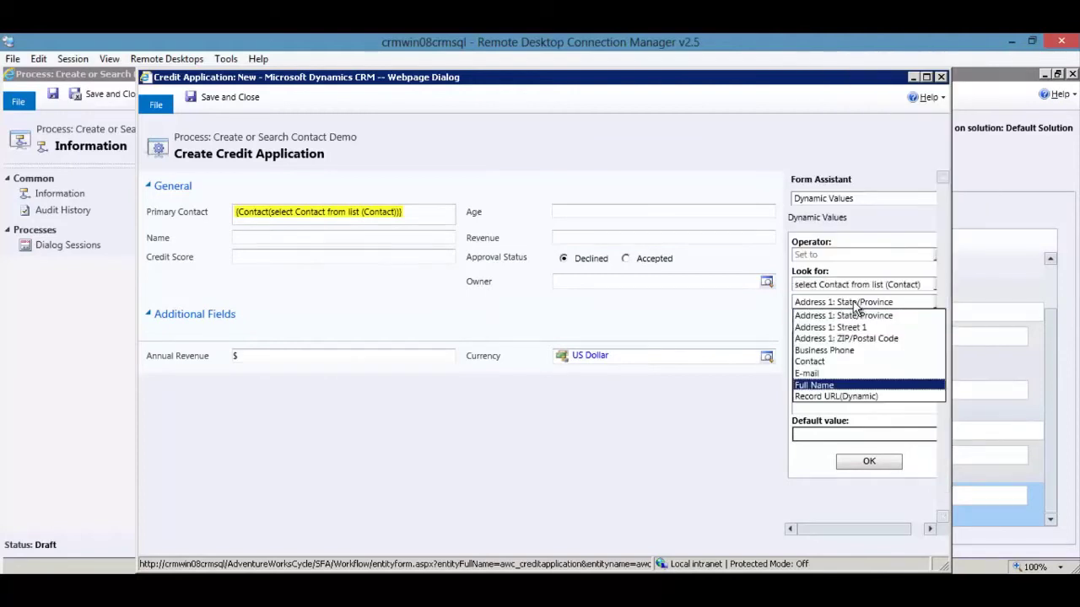
pyautogui.click(814, 384)
pyautogui.click(867, 320)
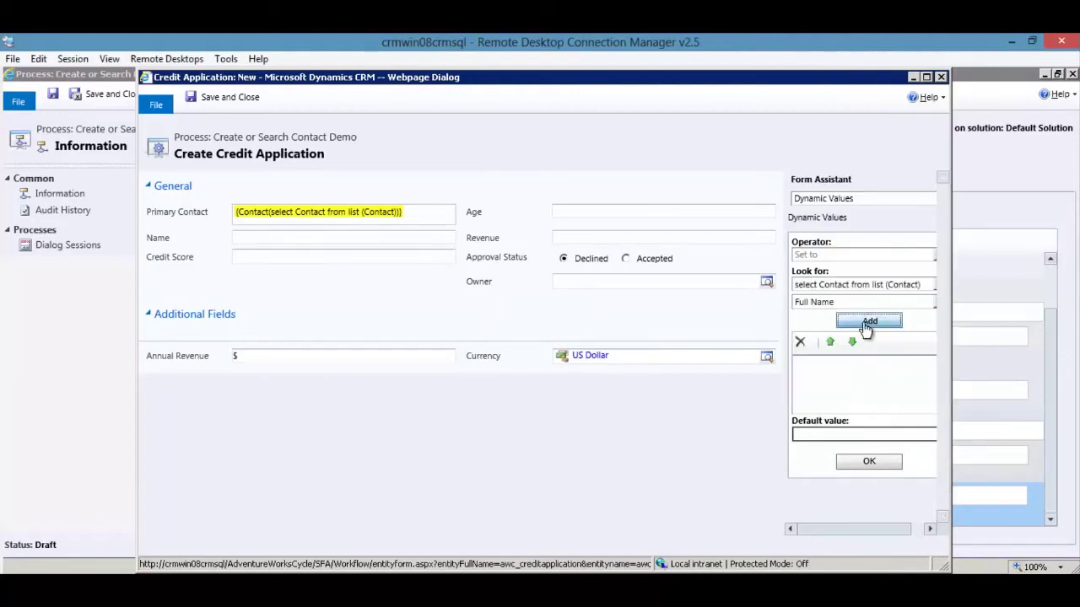
pyautogui.click(868, 463)
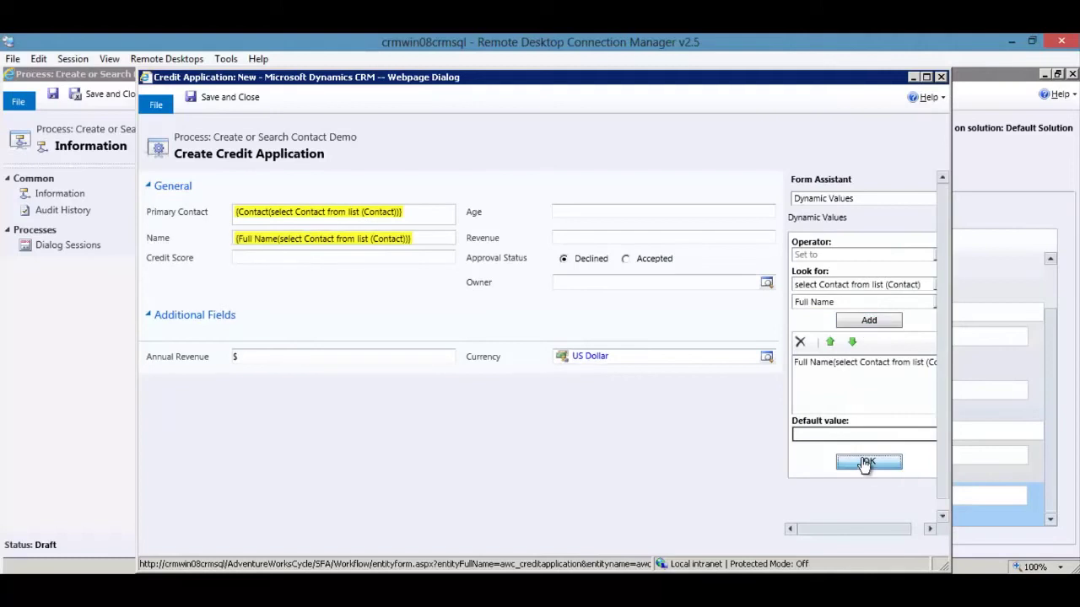
pyautogui.click(220, 95)
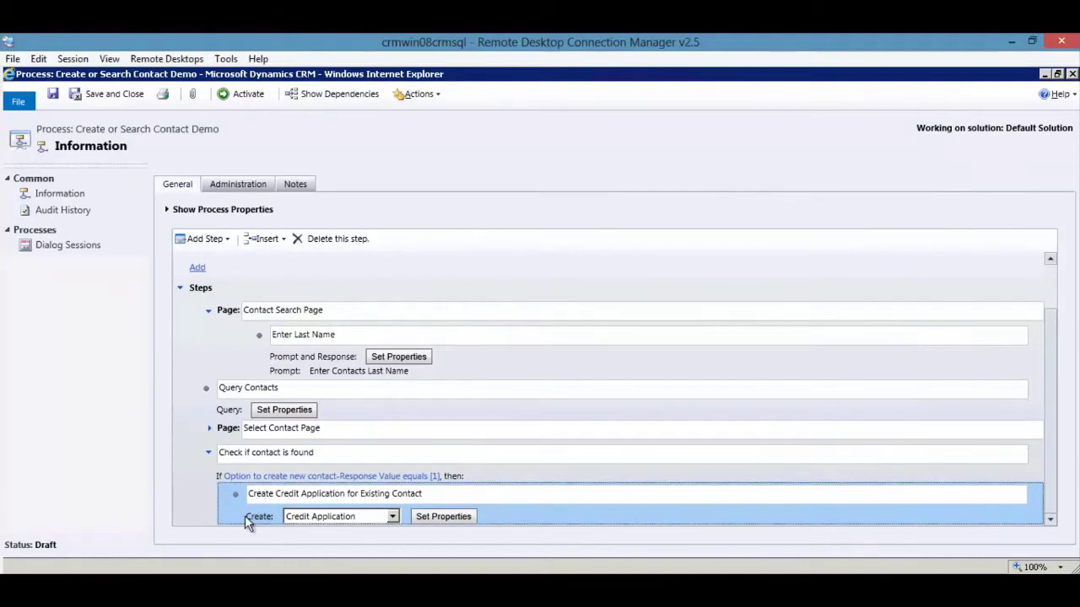
# - Add an Update Record step for Phone Call after the credit application step, described as "Update Phone Call"
pyautogui.click(217, 238)
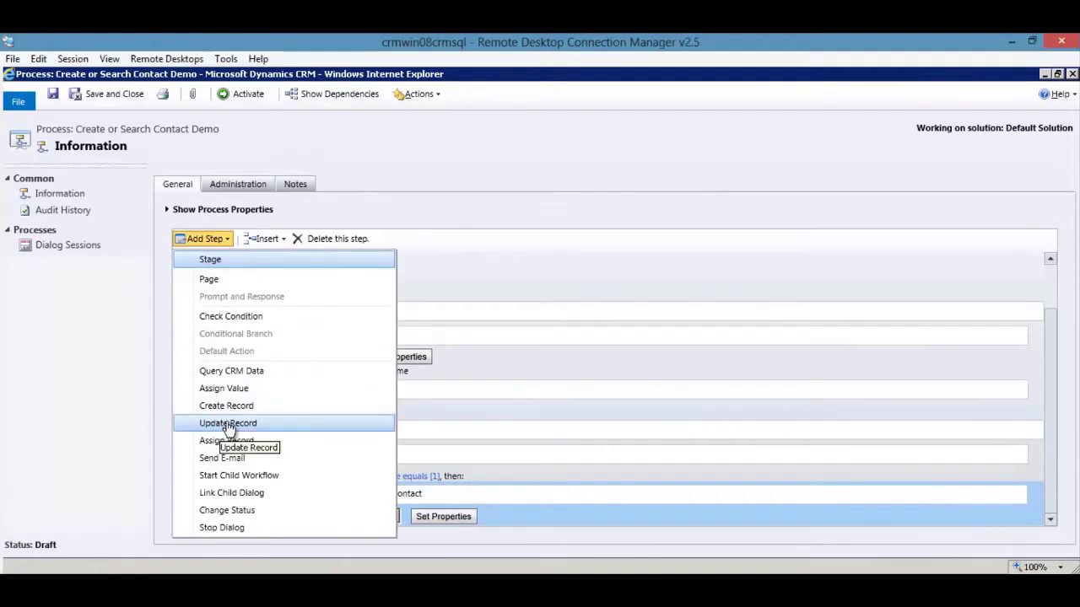
pyautogui.click(227, 423)
pyautogui.click(280, 496)
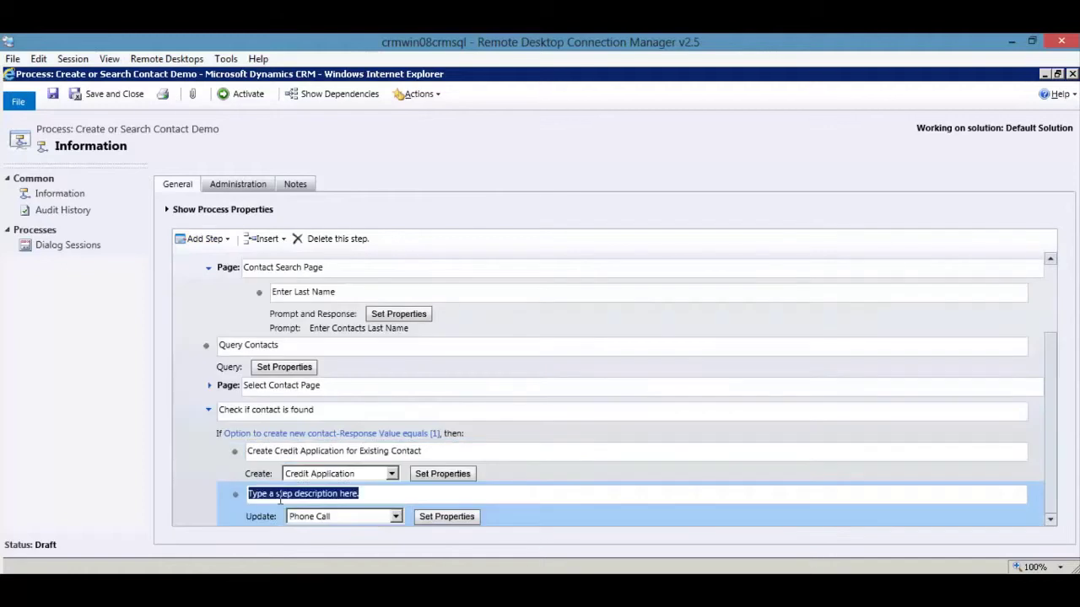
pyautogui.write('Update Phone Call')
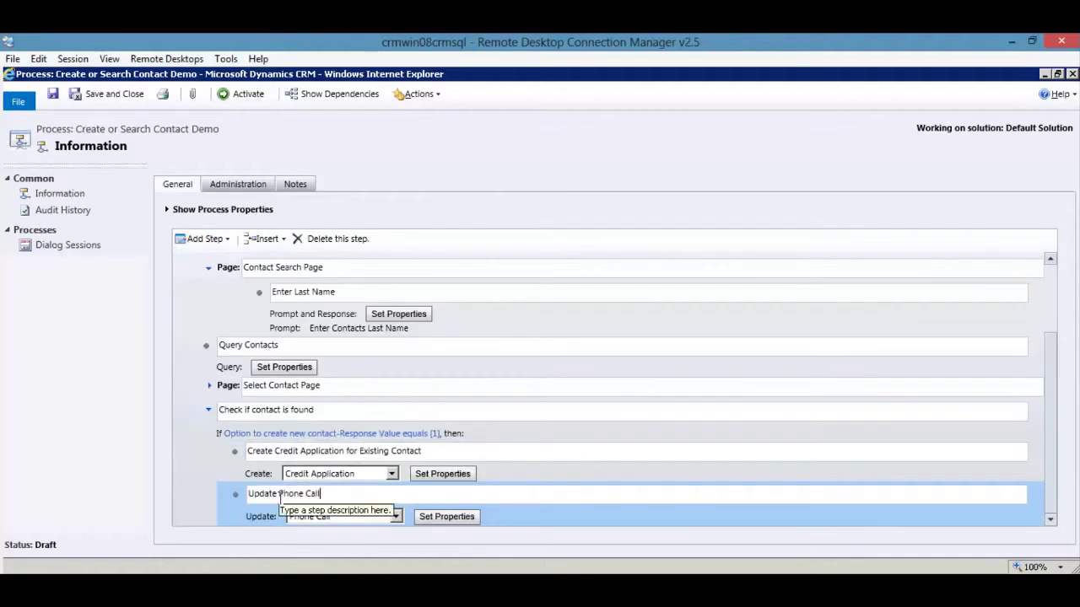
# - In the Update Phone Call properties, set Recipient to the dynamic value Contact(select Contact from list (Contact))
pyautogui.click(446, 516)
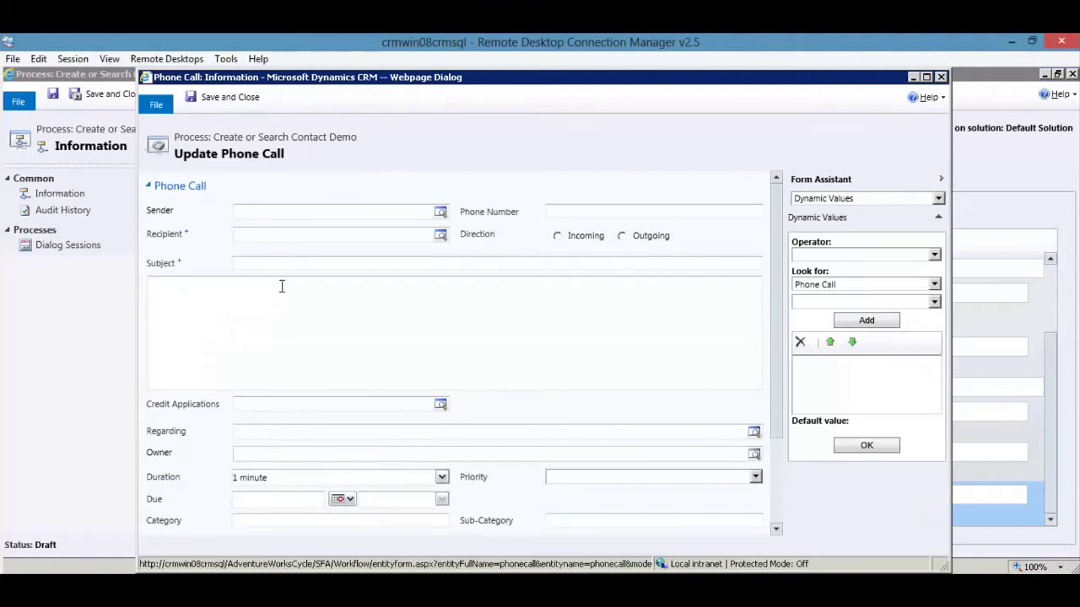
pyautogui.click(258, 234)
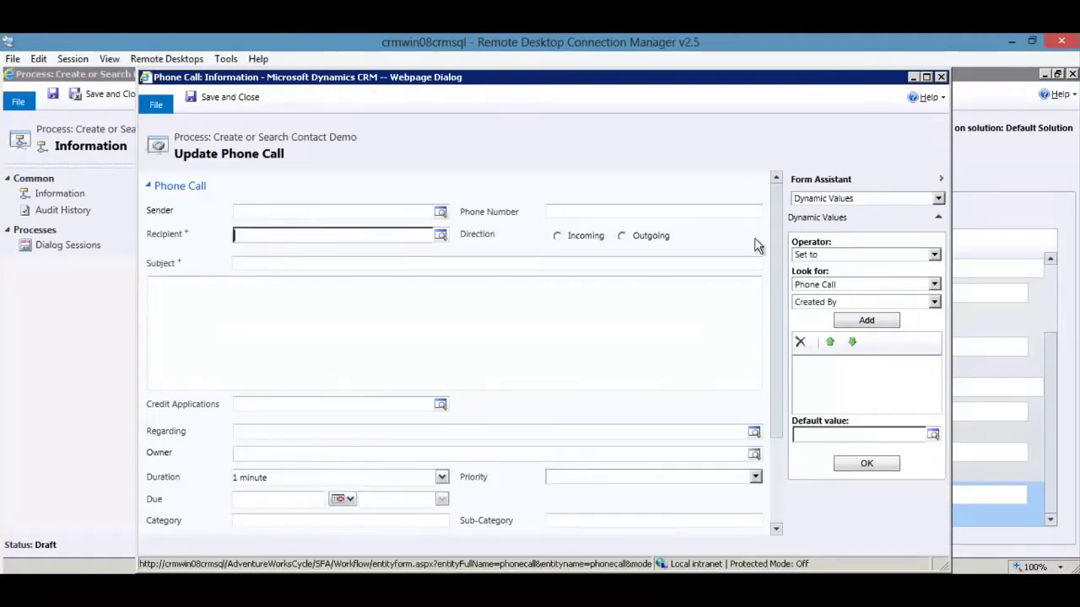
pyautogui.click(823, 285)
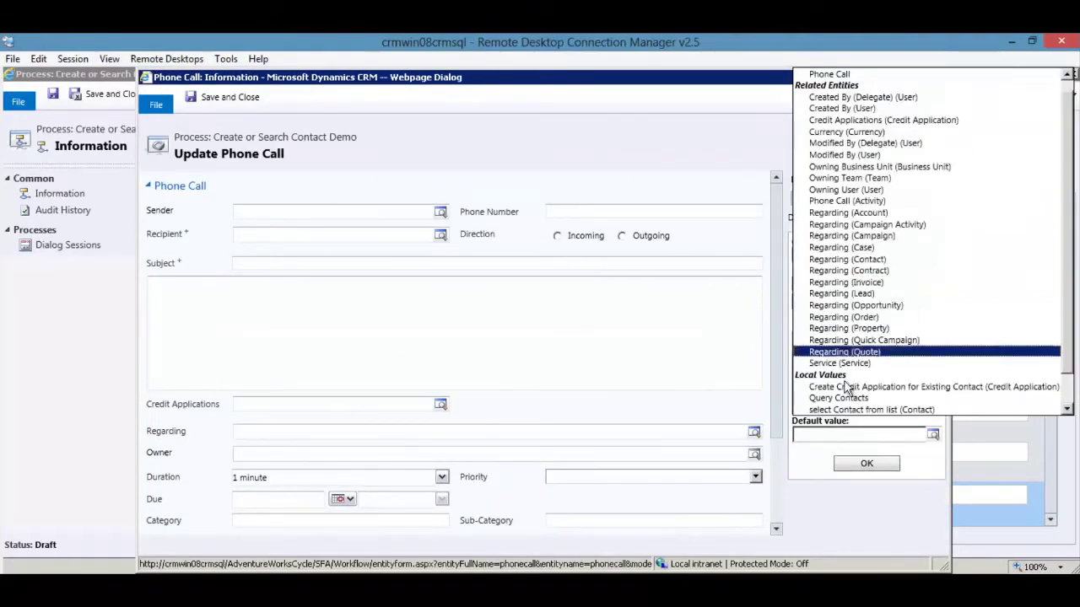
pyautogui.click(852, 409)
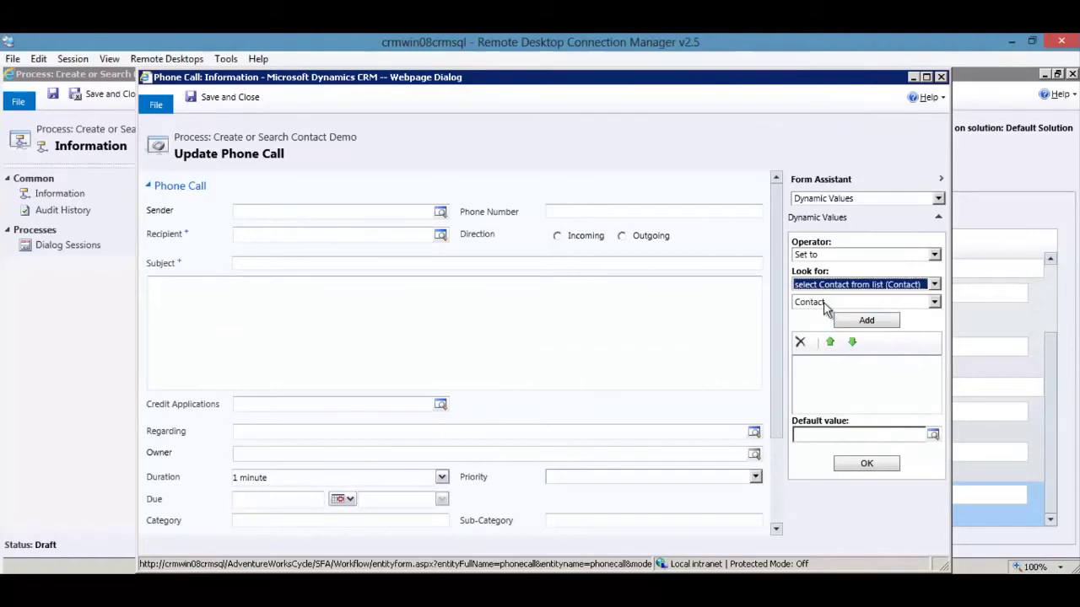
pyautogui.click(860, 322)
pyautogui.click(859, 464)
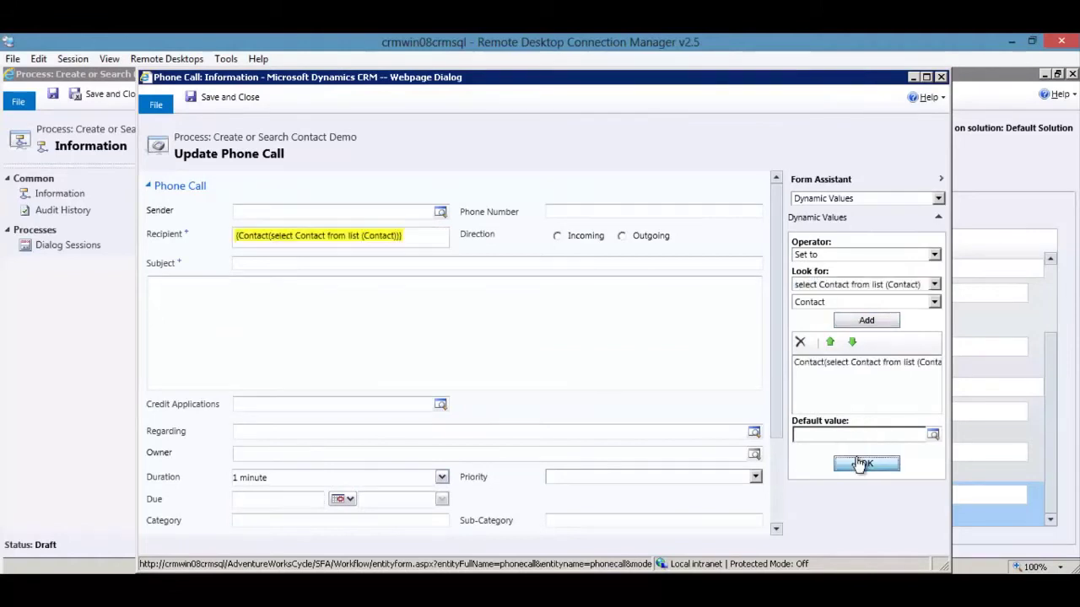
# - Choose Business Phone from select Contact from list (Contact) as the dynamic value for the Phone Number field
pyautogui.click(573, 209)
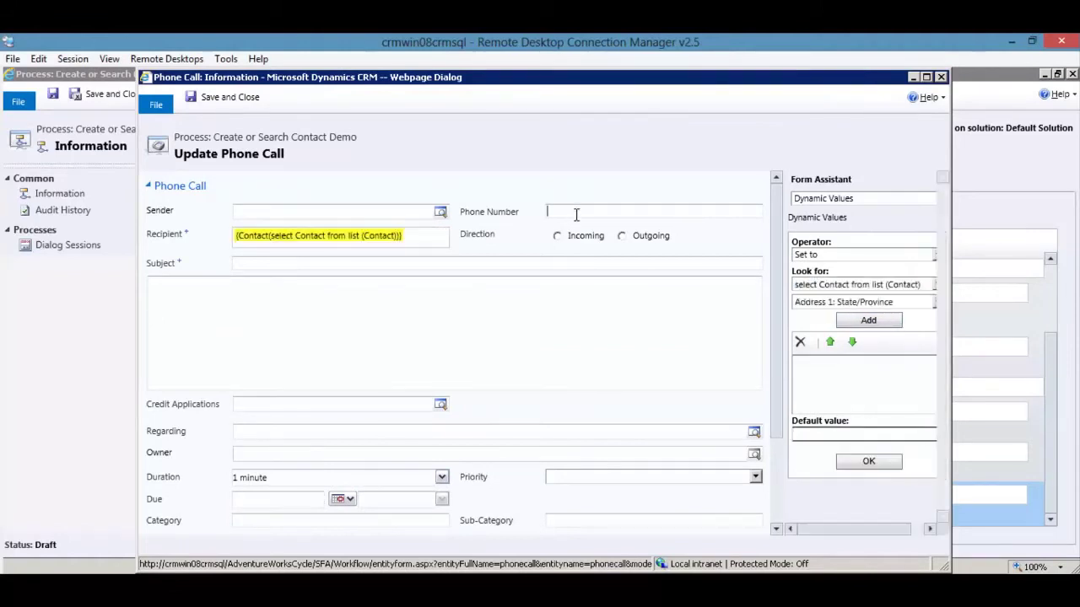
pyautogui.click(823, 302)
pyautogui.click(832, 350)
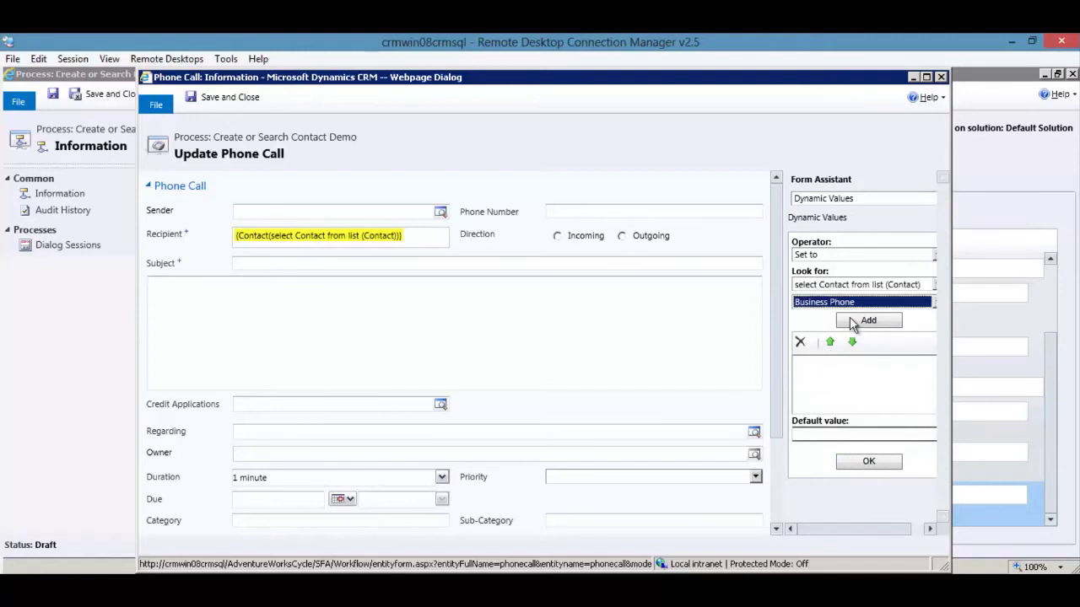
# - Fill Phone Number with the selected contact's Business Phone and Credit Applications with the record from "Create Credit Application for Existing Contact"
pyautogui.click(850, 319)
pyautogui.click(868, 462)
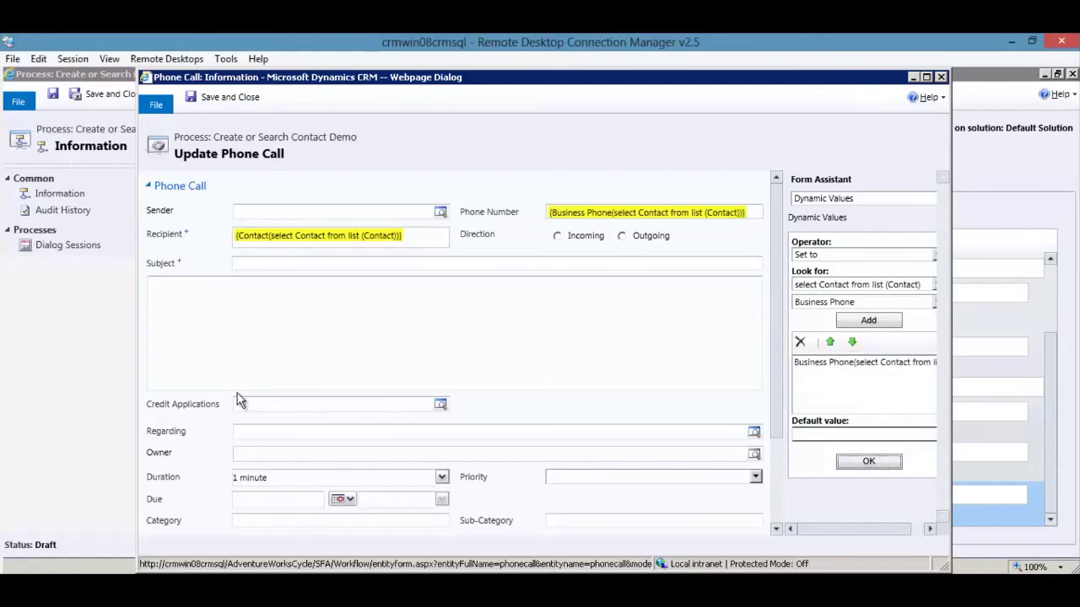
pyautogui.click(259, 404)
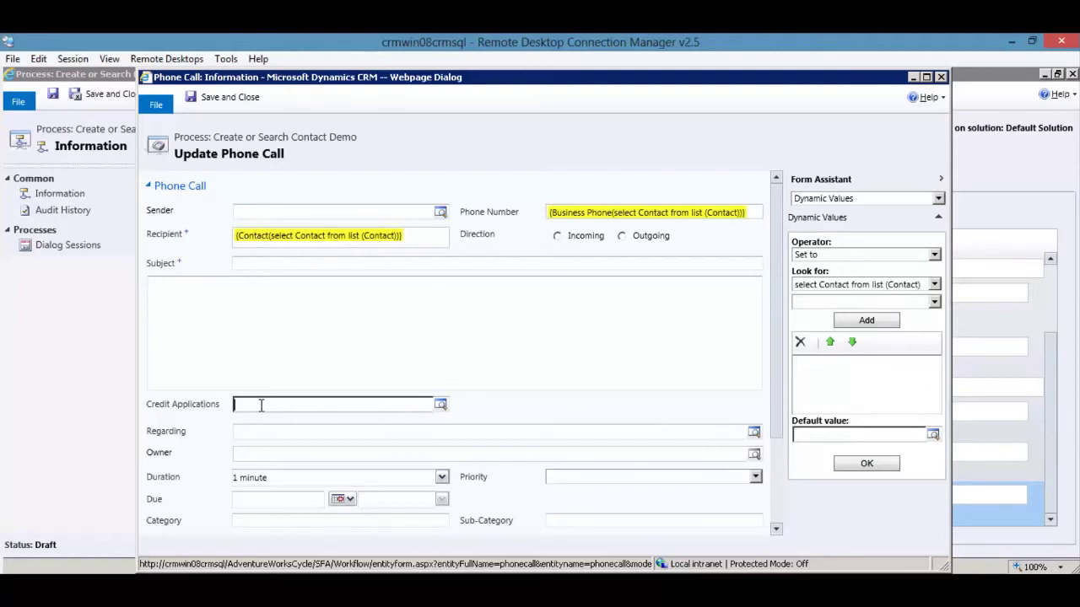
pyautogui.click(933, 284)
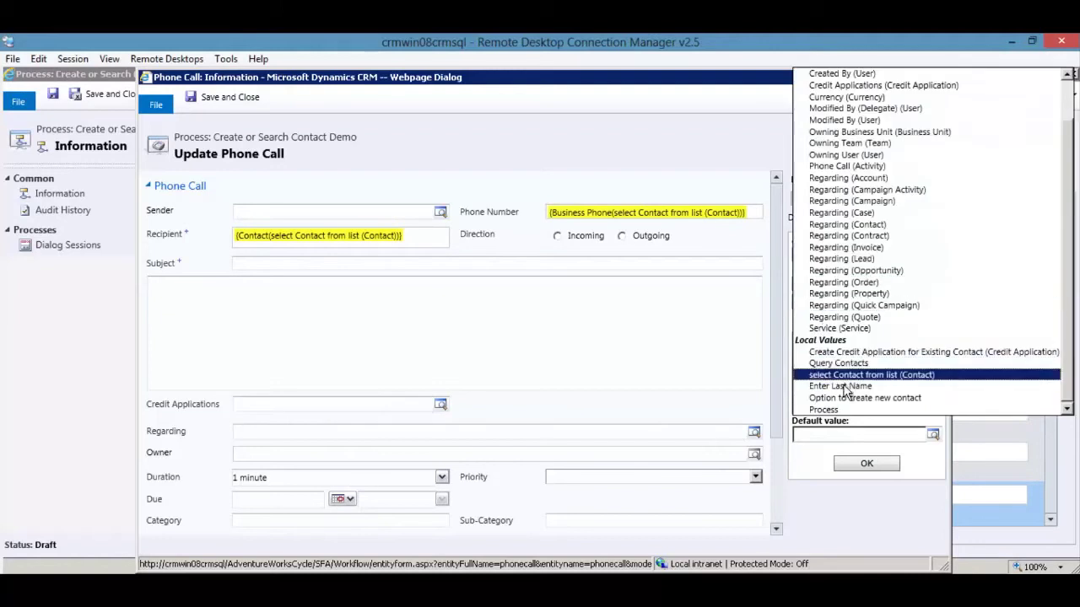
pyautogui.click(846, 352)
pyautogui.click(848, 321)
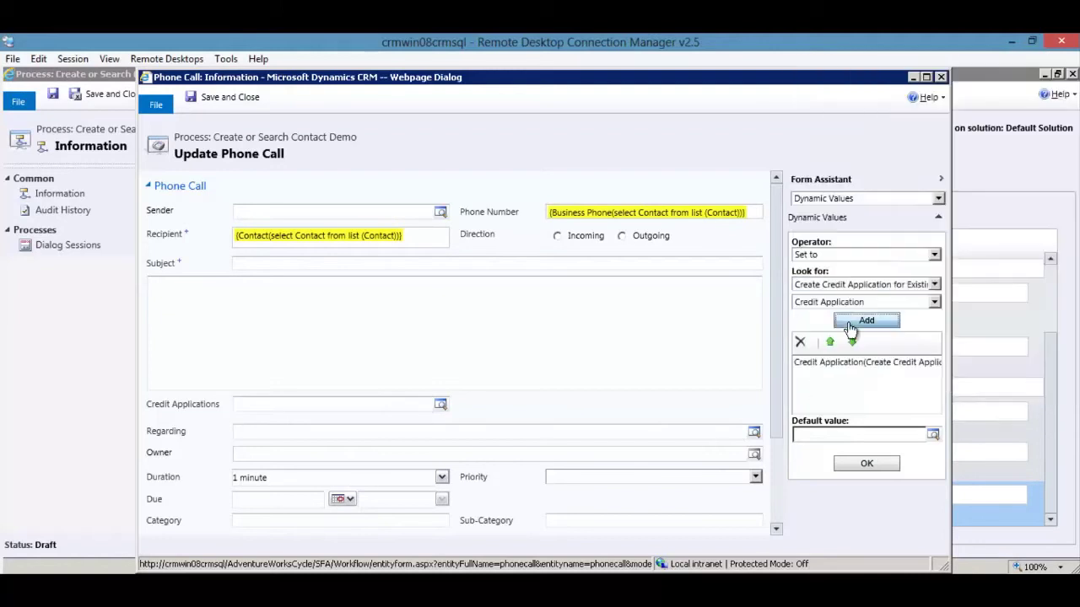
pyautogui.click(866, 463)
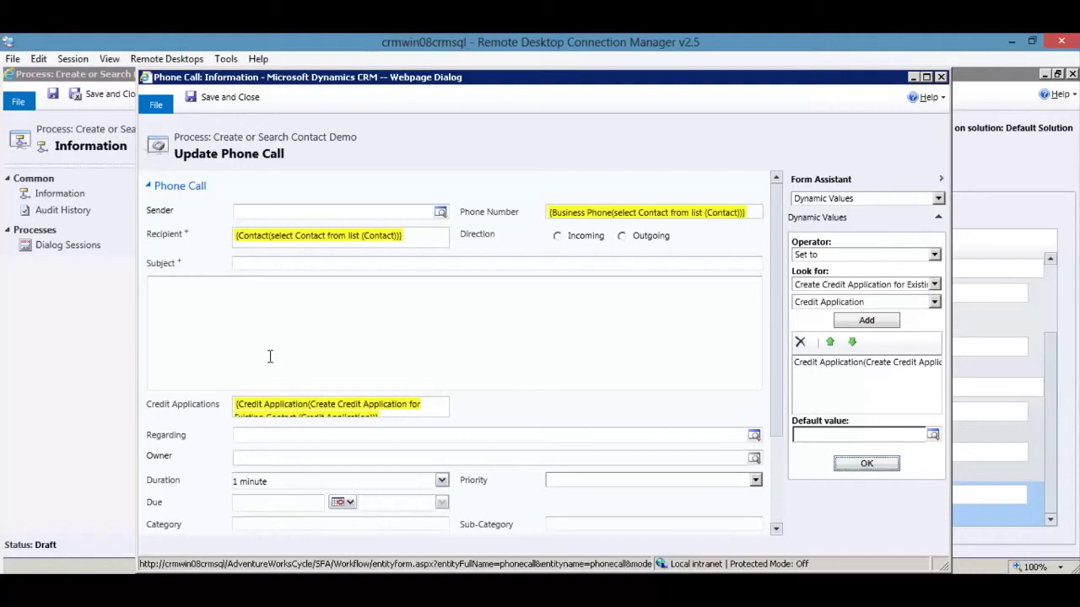
# - Set the phone call's Subject to "Credit Application for" followed by the selected contact's Full Name, and save and close the form
pyautogui.click(263, 263)
pyautogui.write('C')
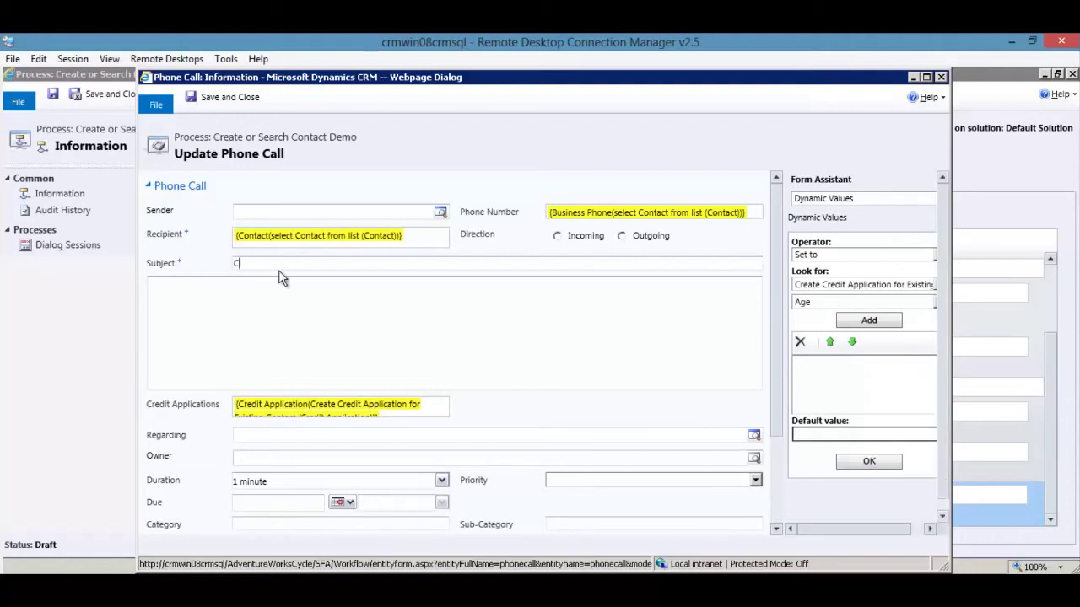
pyautogui.write('redit Application for')
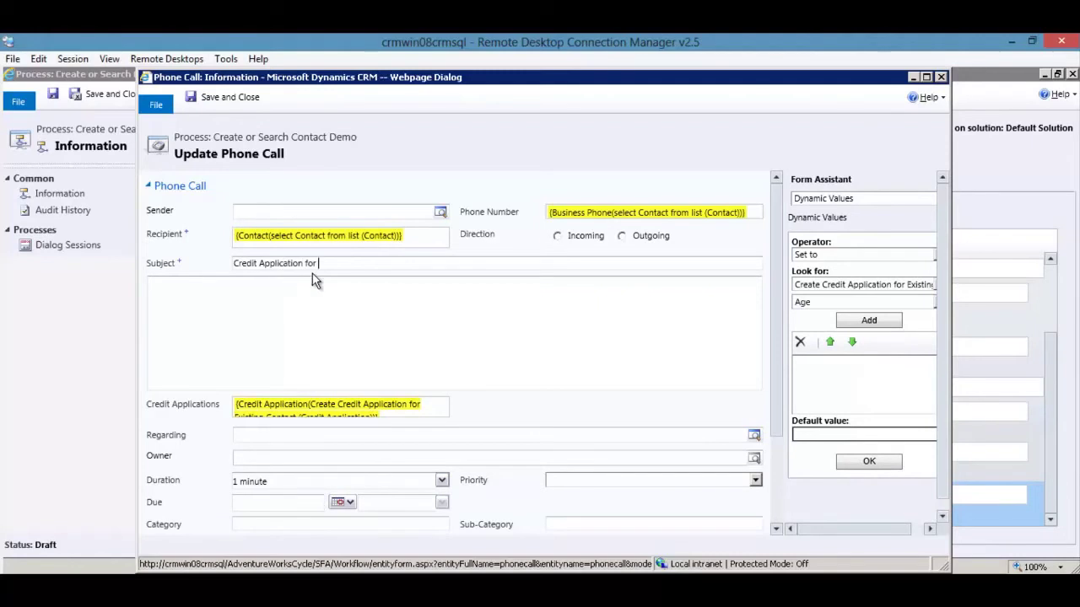
pyautogui.click(833, 302)
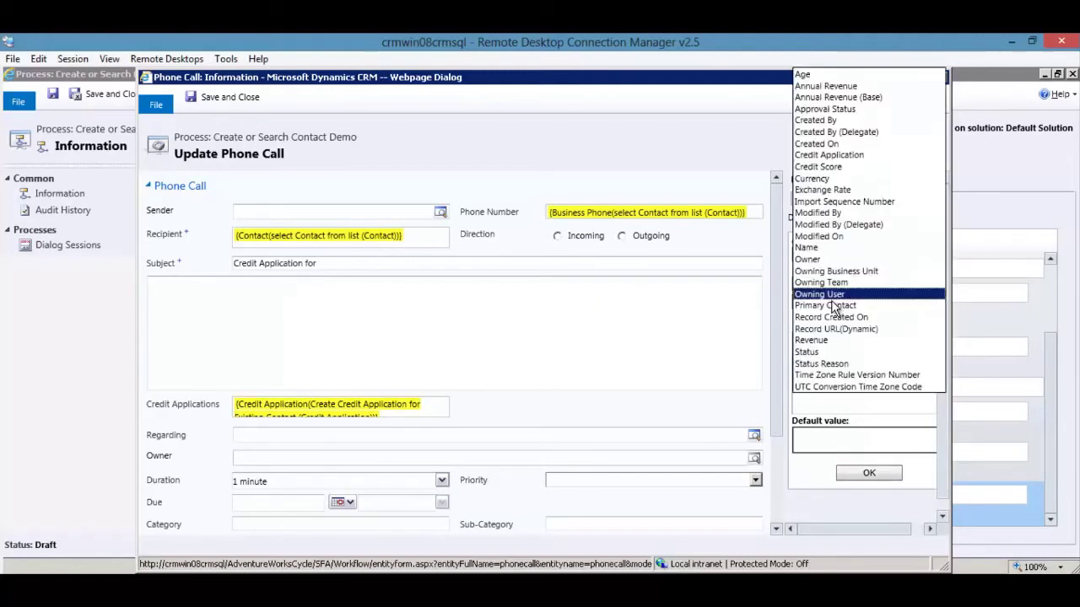
pyautogui.click(860, 284)
pyautogui.click(843, 374)
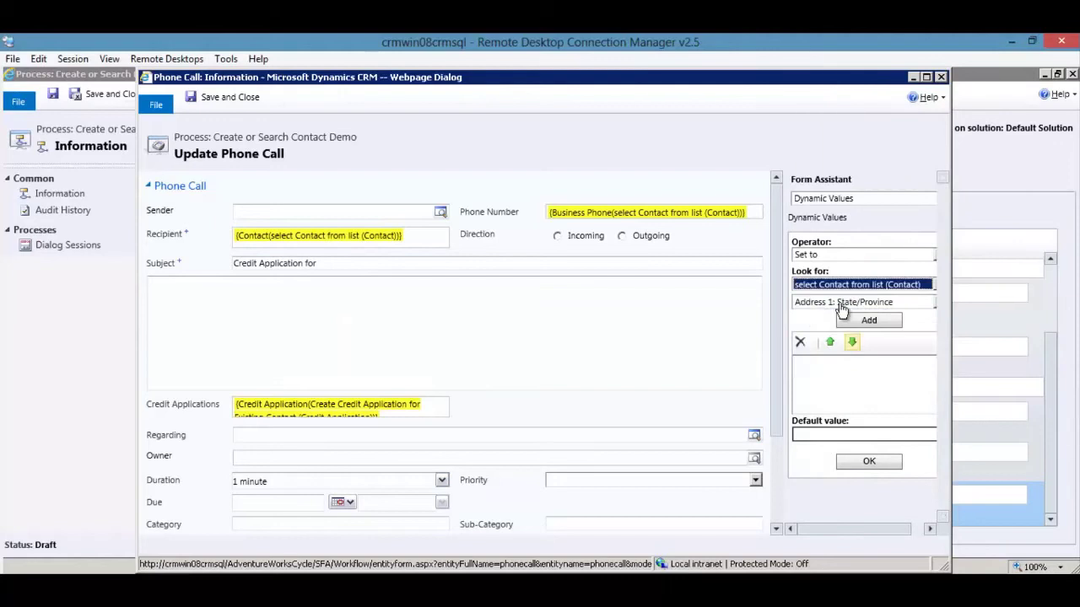
pyautogui.click(839, 302)
pyautogui.click(814, 384)
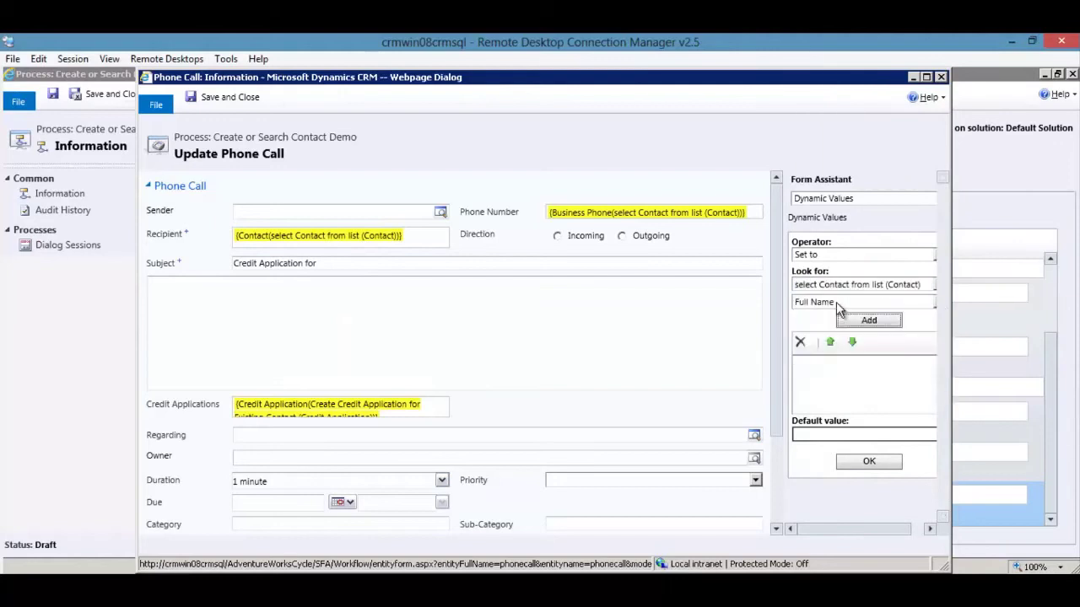
pyautogui.click(868, 321)
pyautogui.click(869, 461)
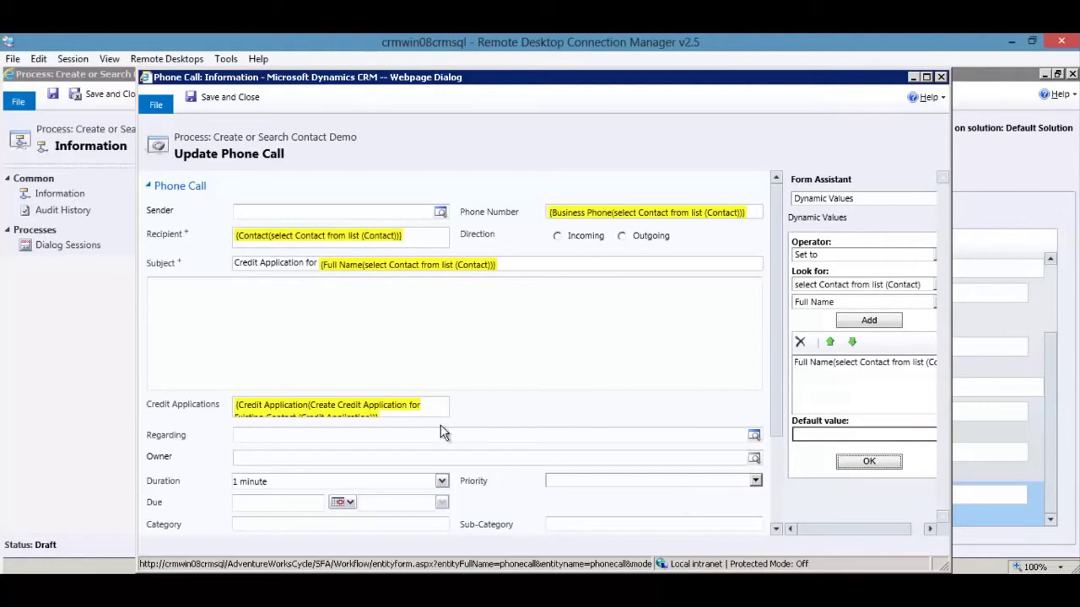
pyautogui.click(221, 96)
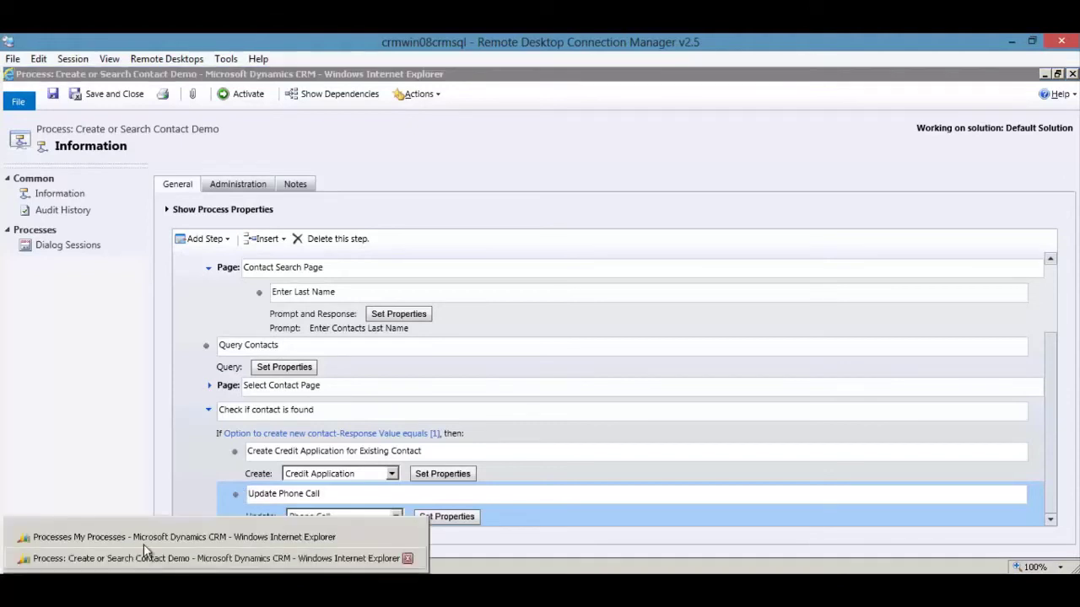
# - Deactivate the Credit Approval Demo process and make it available to run as a child process instead of on demand
pyautogui.click(141, 531)
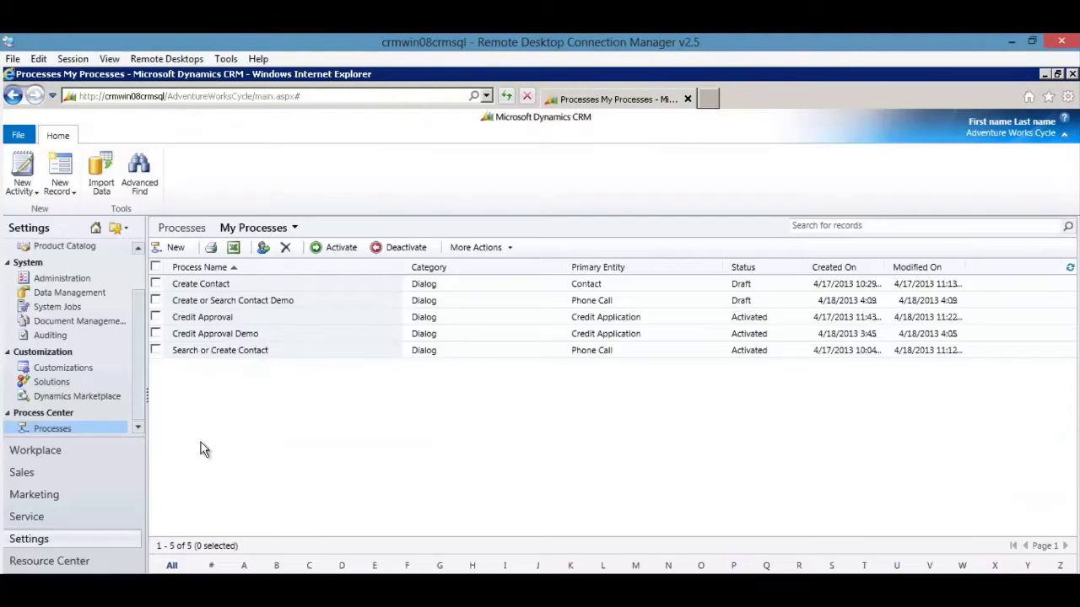
pyautogui.click(215, 338)
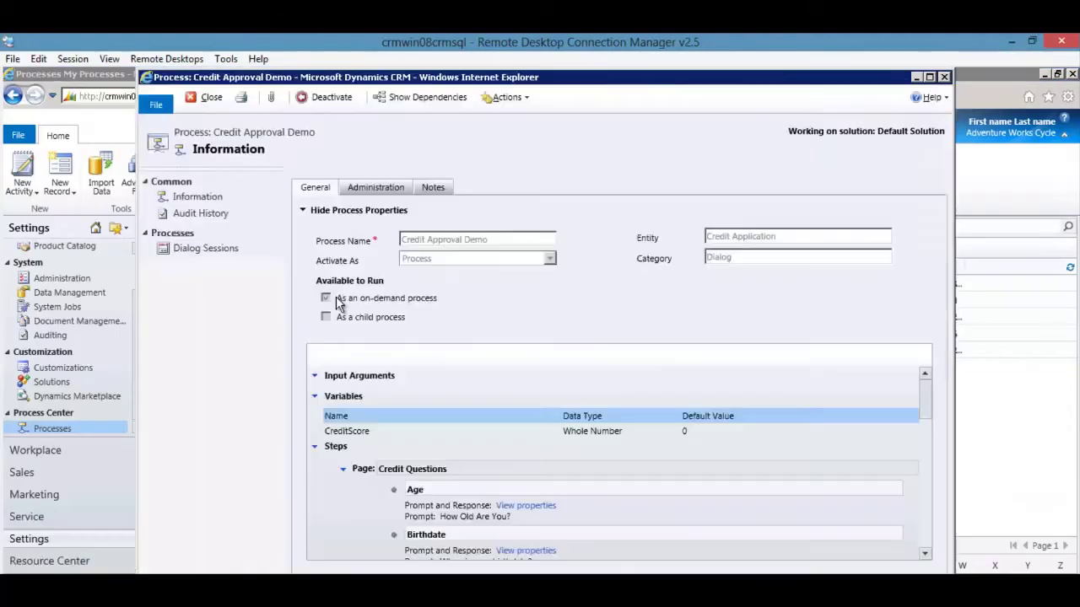
pyautogui.click(325, 99)
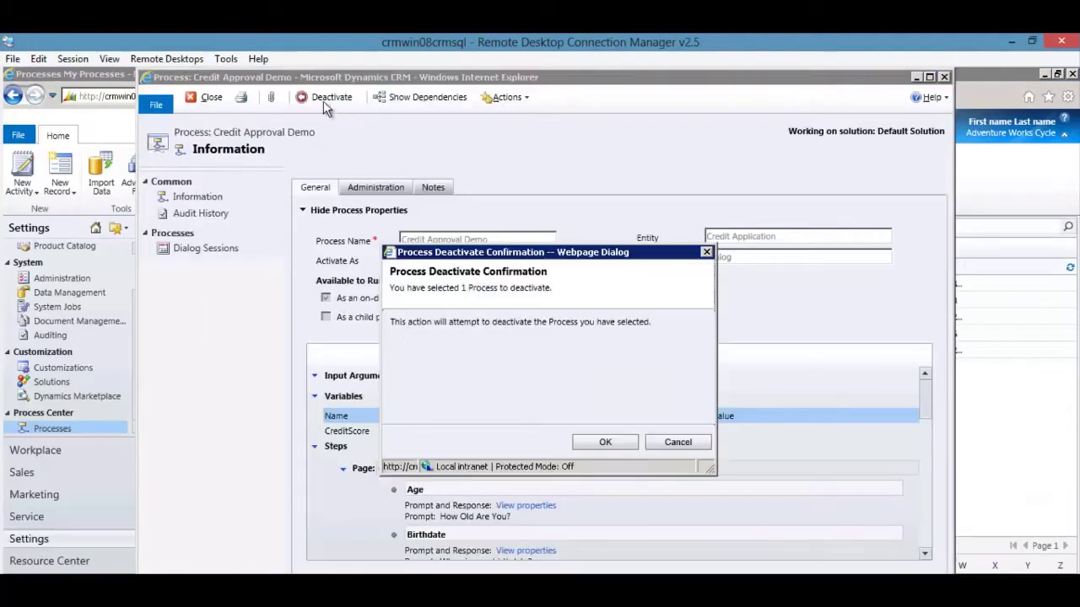
pyautogui.click(607, 443)
pyautogui.click(326, 298)
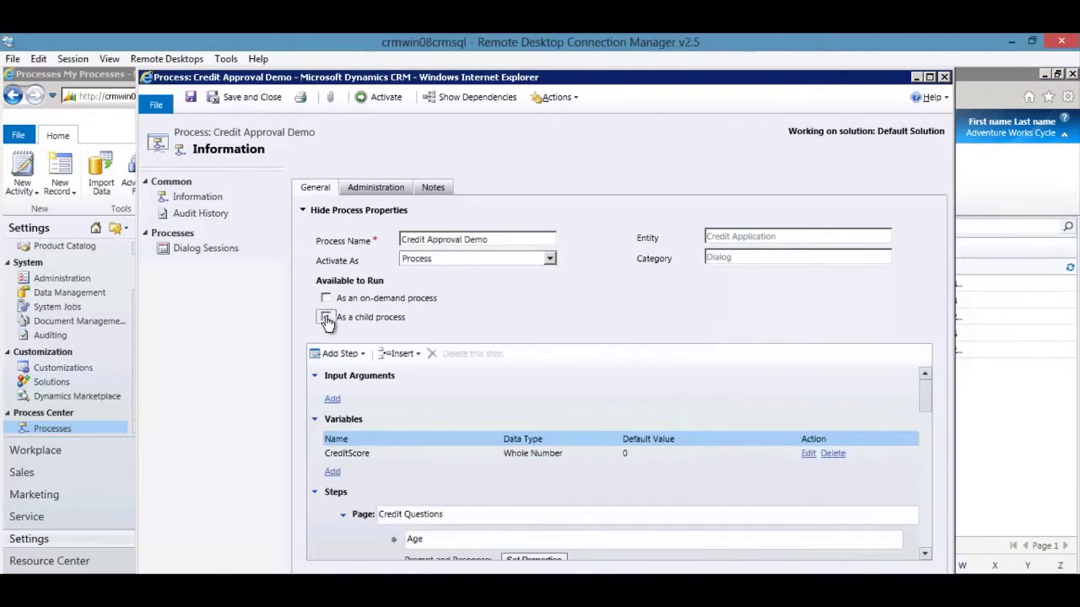
pyautogui.click(325, 318)
# - Add an input argument named CreditApplicationId with data type Lookup, reference entity Phone Call and reference field Credit Applications
pyautogui.click(333, 400)
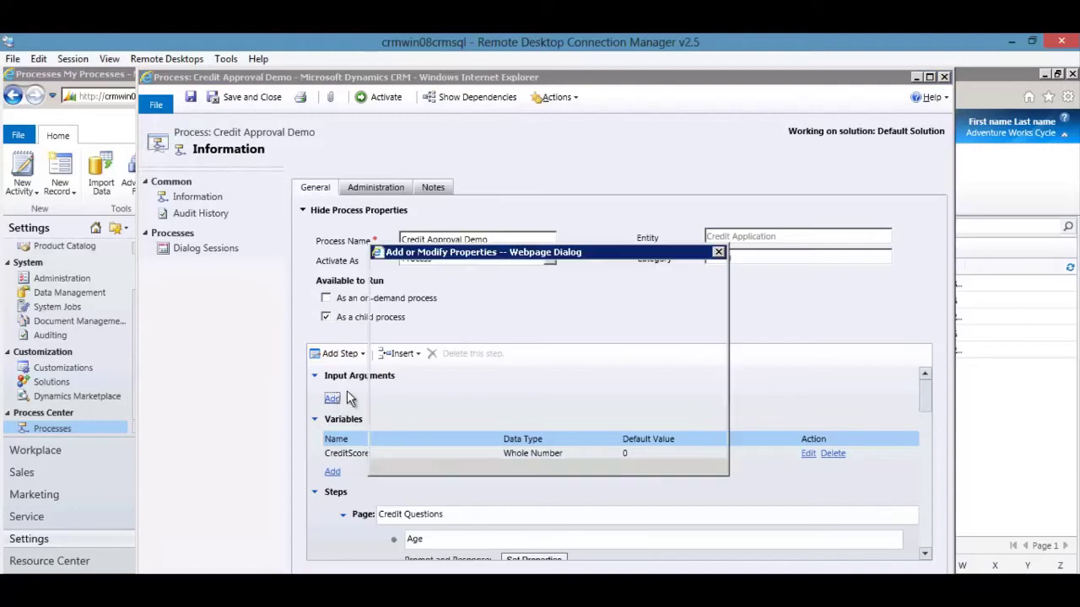
pyautogui.write('Credit')
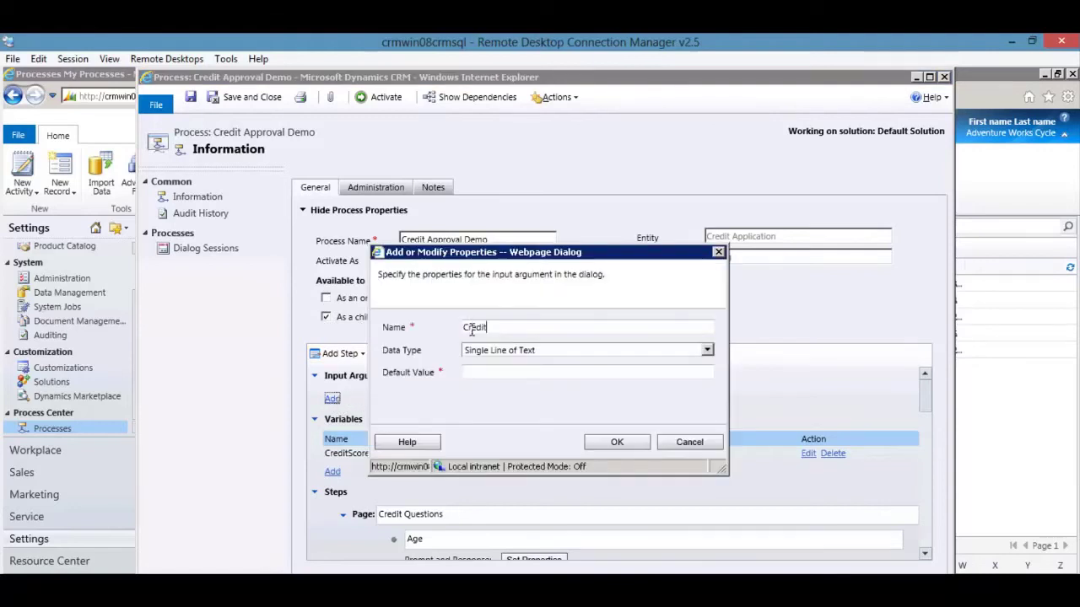
pyautogui.write('ApplicationId')
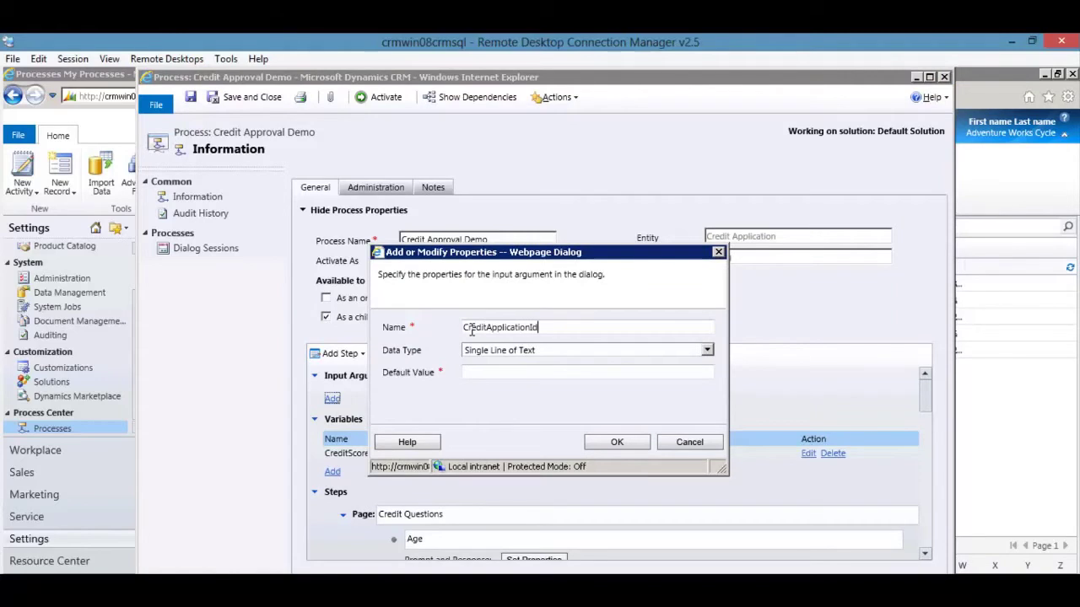
pyautogui.click(545, 351)
pyautogui.click(520, 421)
pyautogui.click(522, 377)
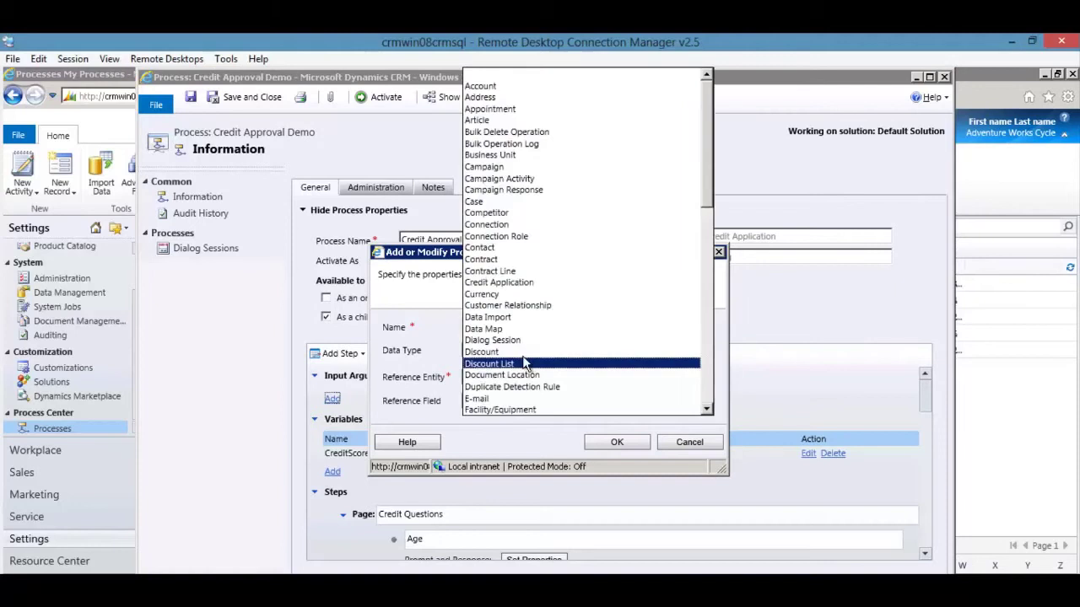
pyautogui.scroll(-5, 539, 371)
pyautogui.scroll(-2, 545, 375)
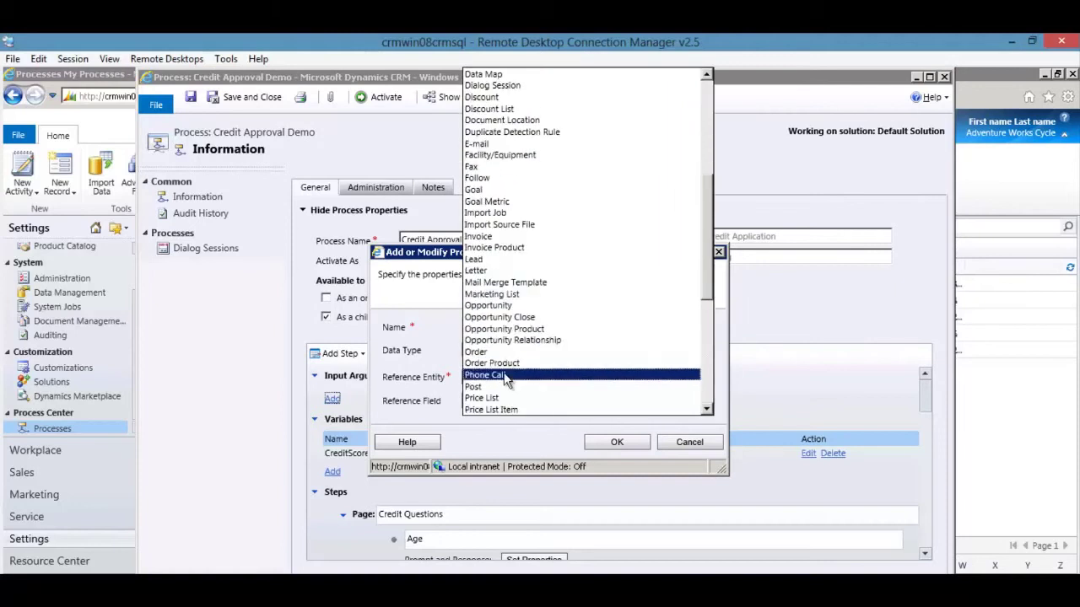
pyautogui.click(513, 377)
pyautogui.click(510, 403)
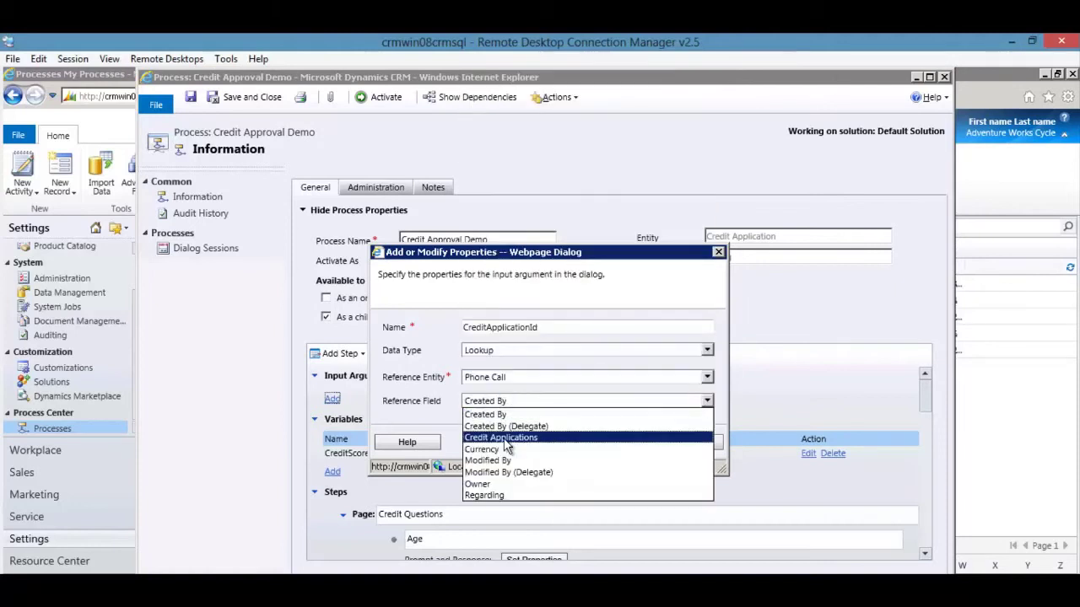
pyautogui.click(504, 438)
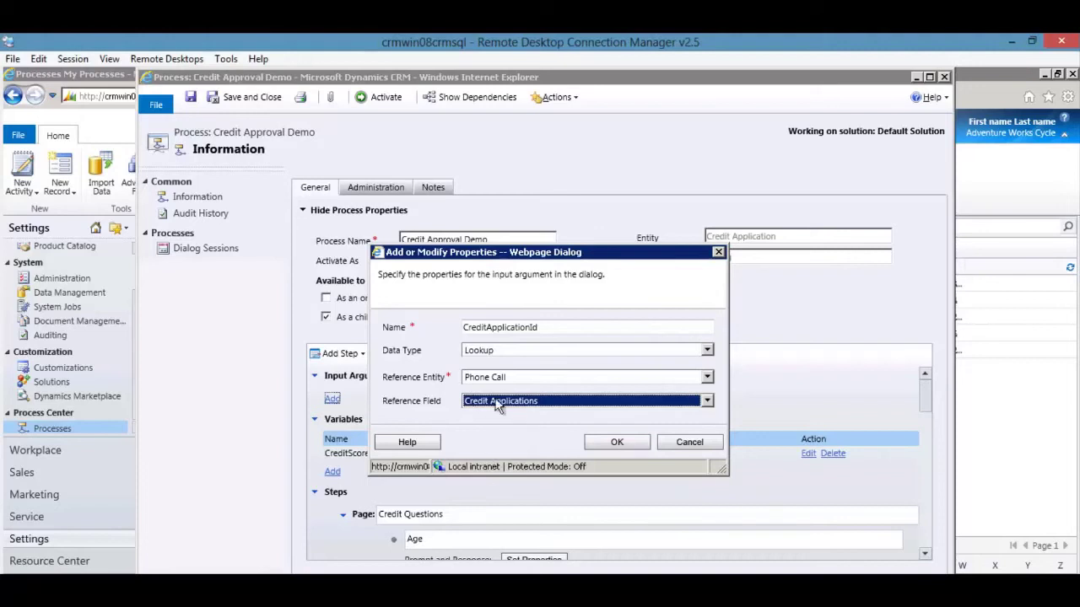
pyautogui.click(616, 447)
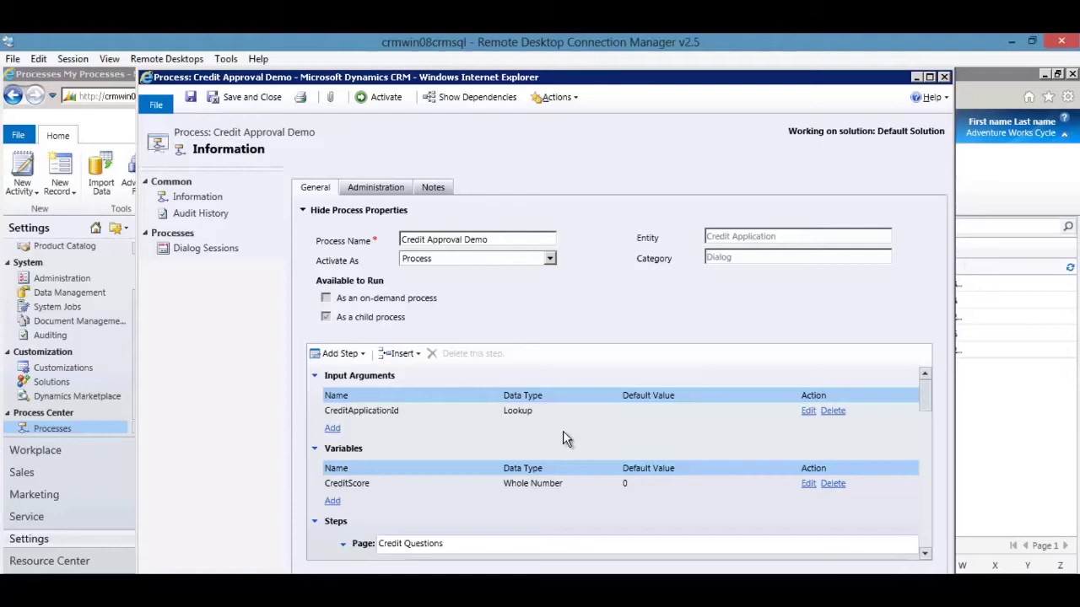
# - Save and close the Credit Approval Demo process
pyautogui.scroll(-2, 511, 431)
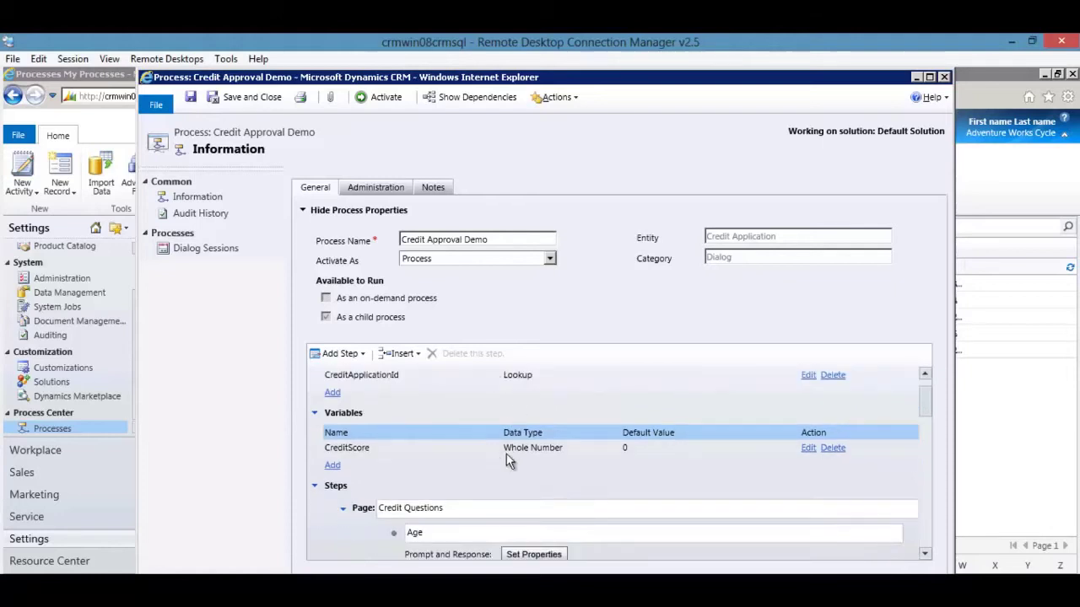
pyautogui.scroll(2, 509, 455)
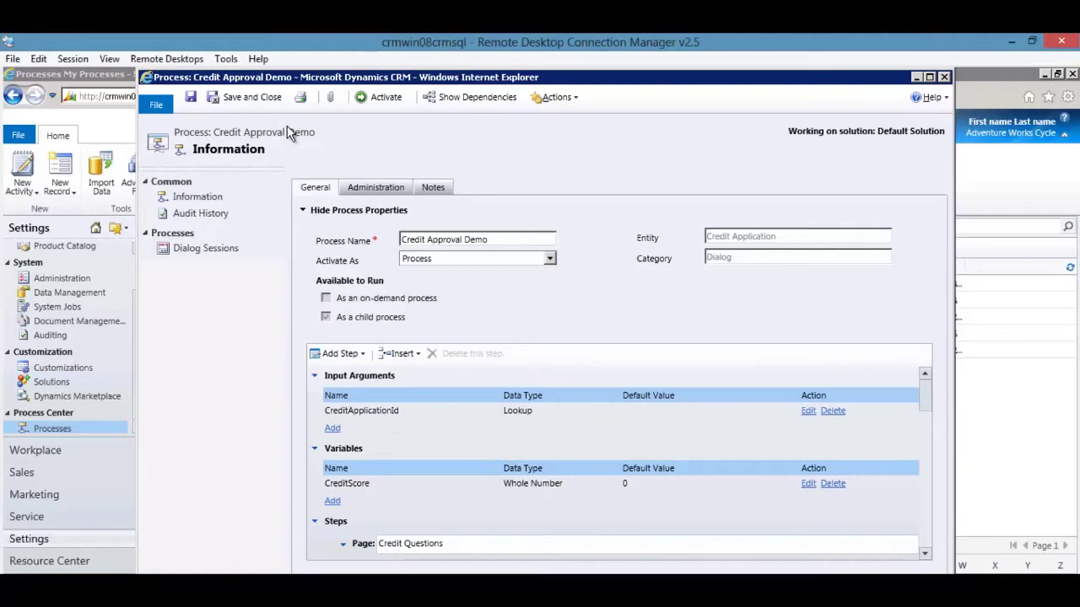
pyautogui.click(241, 99)
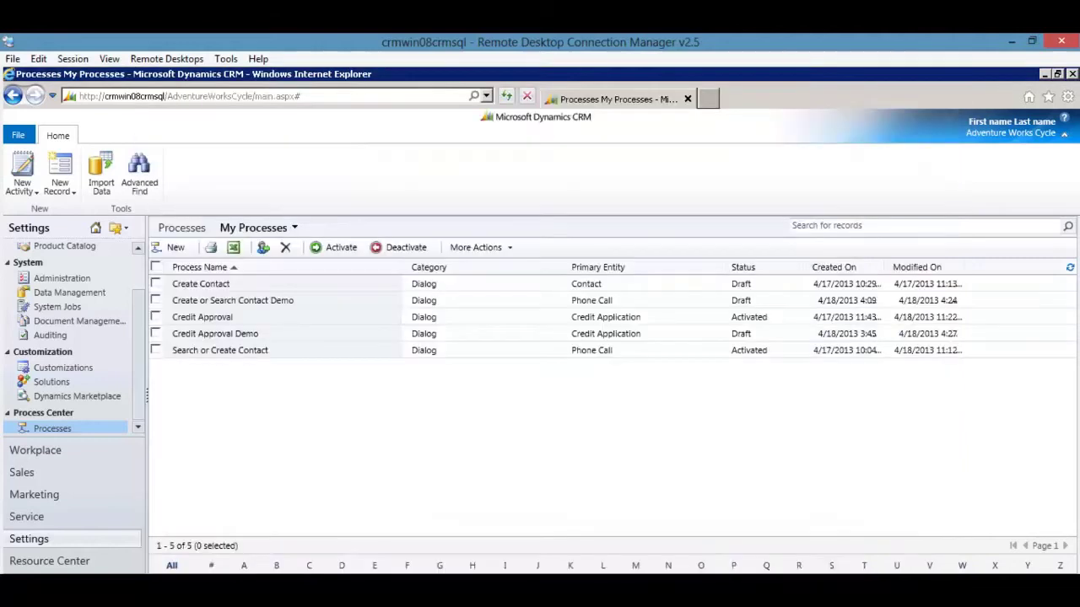
# - In the Create or Search Contact Demo process, add a Link Child Dialog step described as "Link to Approval Dialog" after Update Phone Call
pyautogui.click(179, 556)
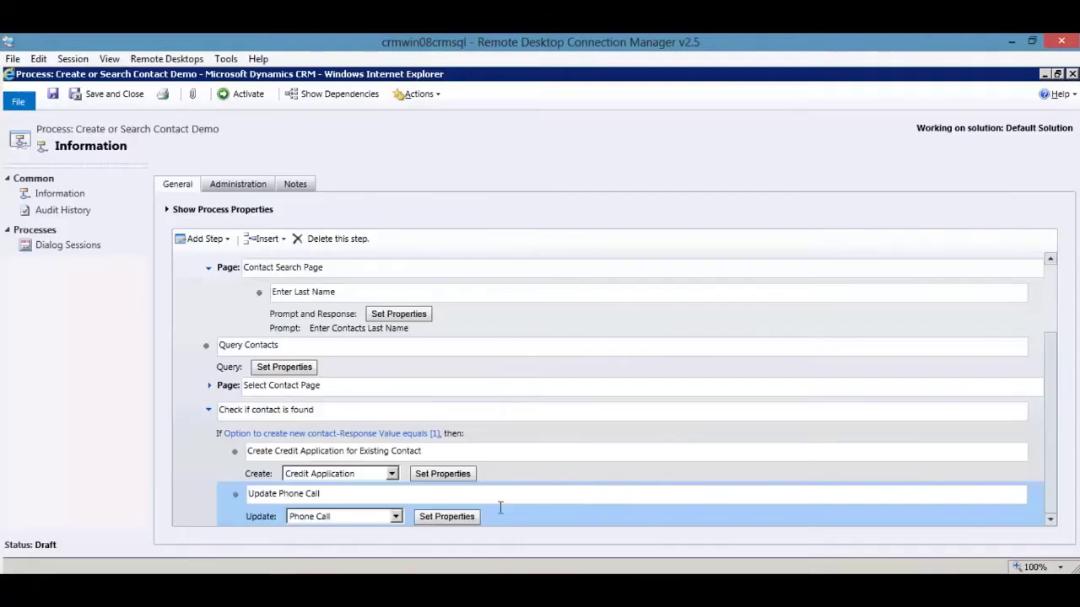
pyautogui.click(207, 238)
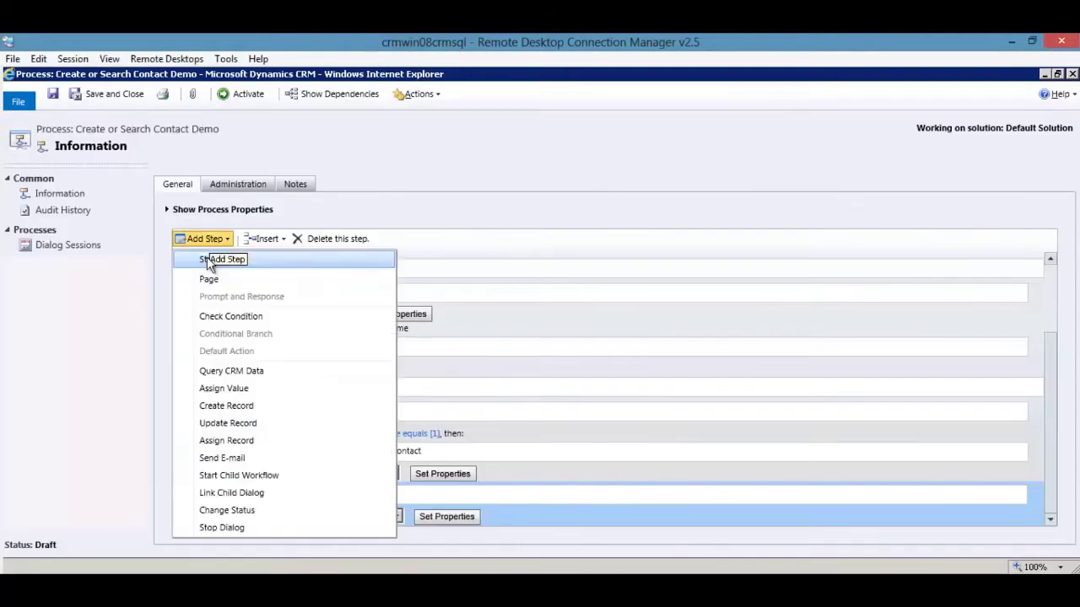
pyautogui.click(258, 497)
pyautogui.write('Link to Approval Dial')
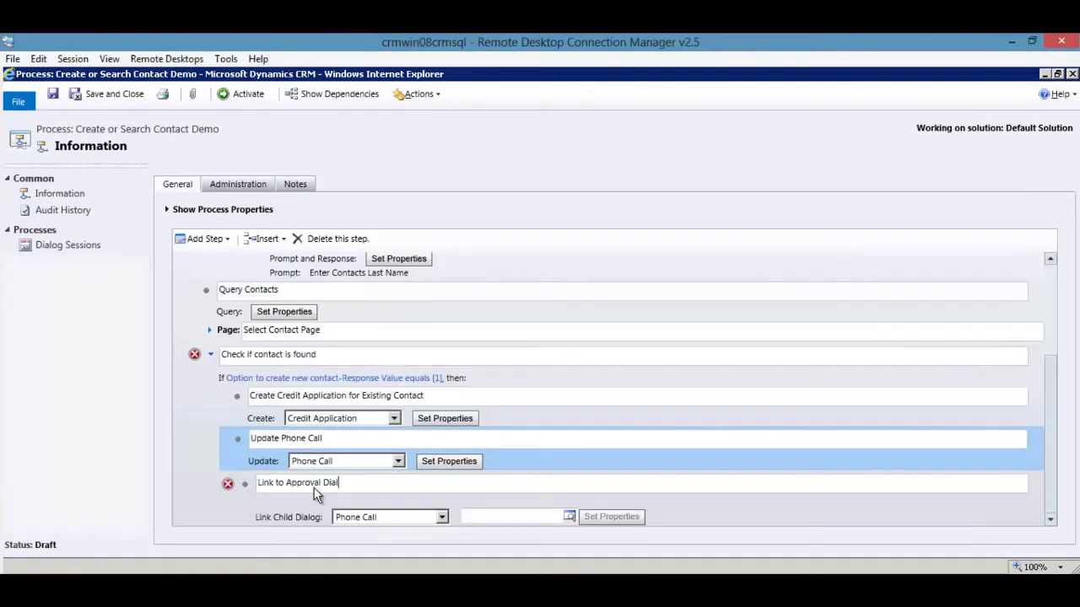
pyautogui.write('og')
# - Set the Link to Approval Dialog step to the Credit Applications entity with Credit Approval Demo as its child dialog
pyautogui.click(441, 516)
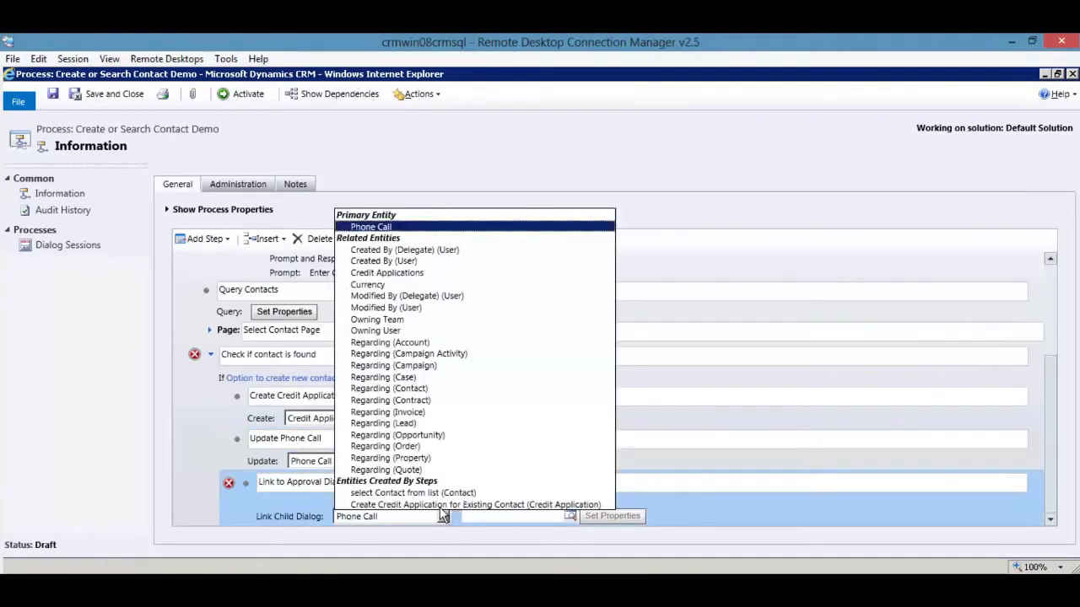
pyautogui.click(398, 275)
pyautogui.click(570, 515)
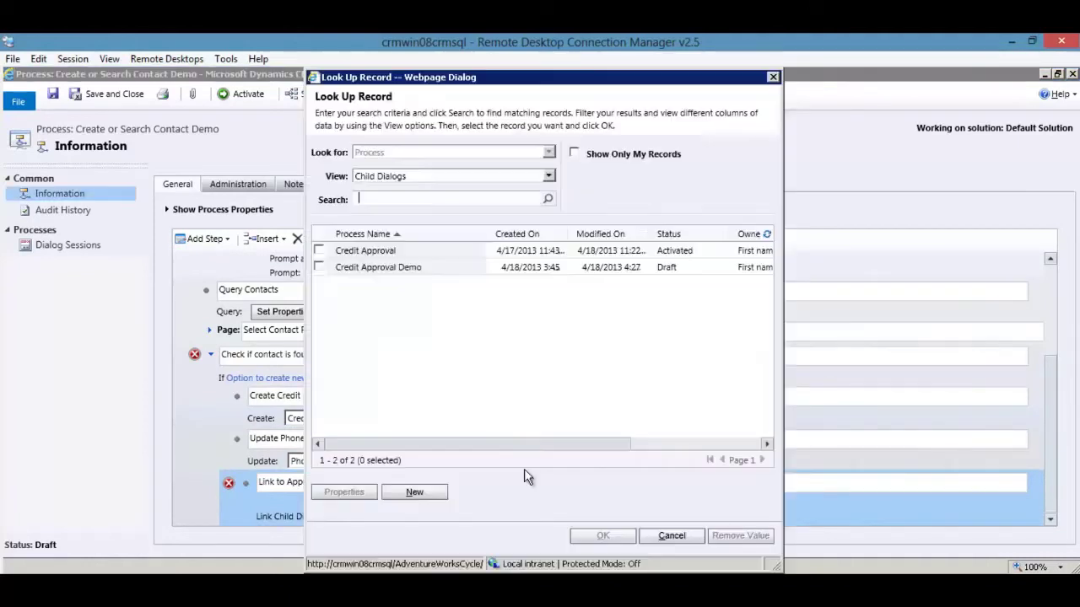
pyautogui.click(371, 269)
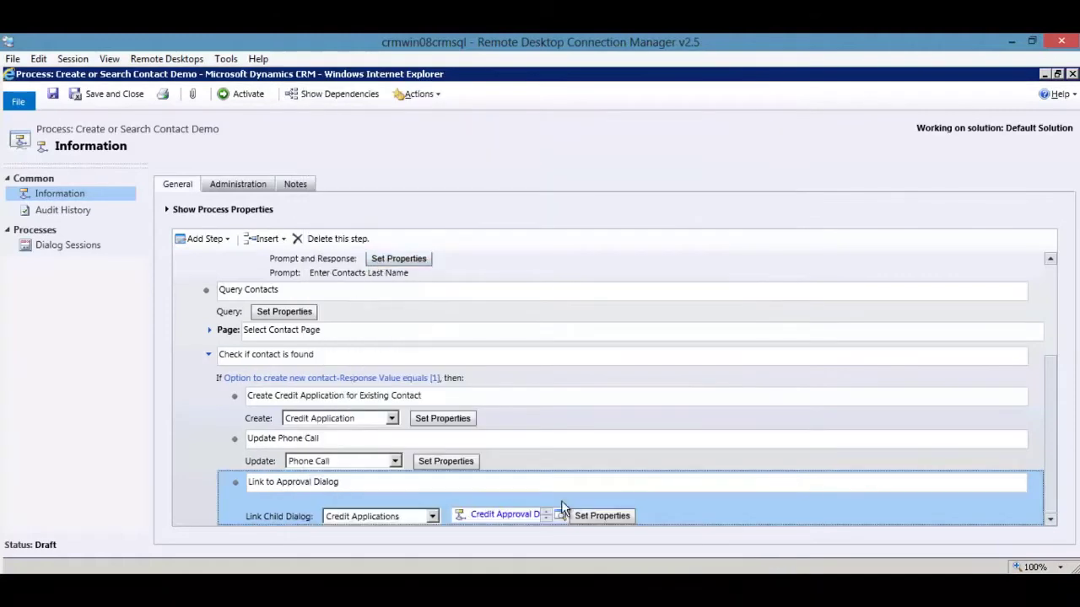
# - Map the child dialog's CreditApplicationId input to Credit Application from the Create Credit Application for Existing Contact step, and save and close the input properties
pyautogui.click(603, 516)
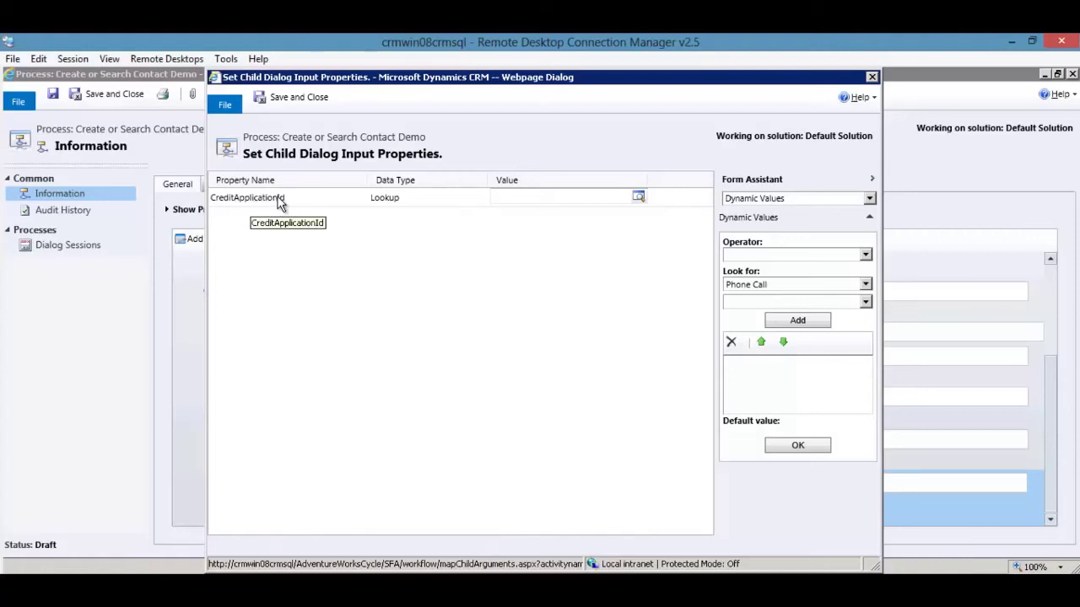
pyautogui.click(492, 202)
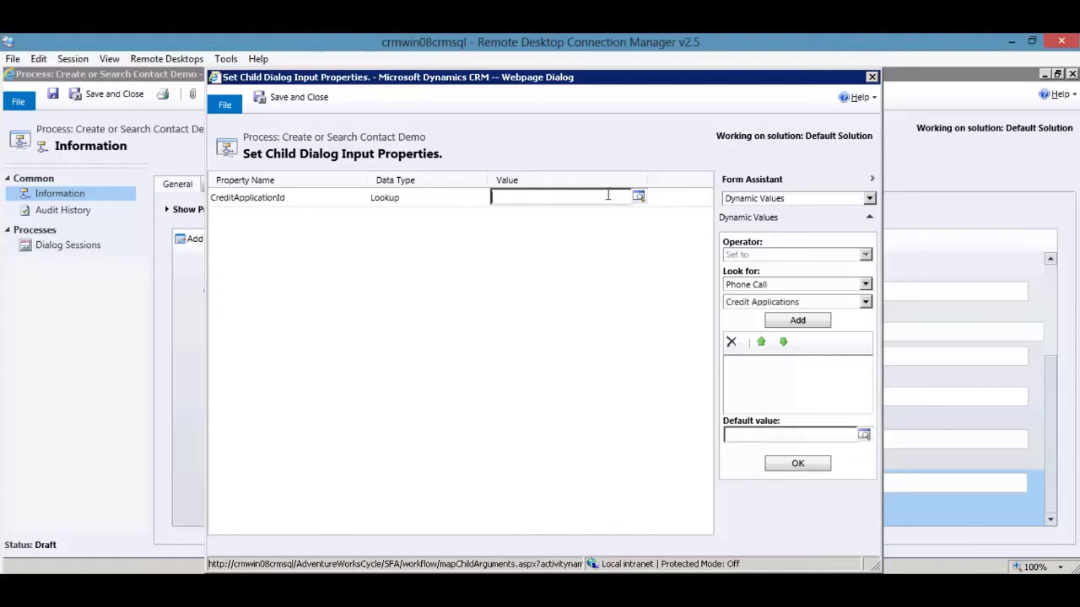
pyautogui.click(776, 284)
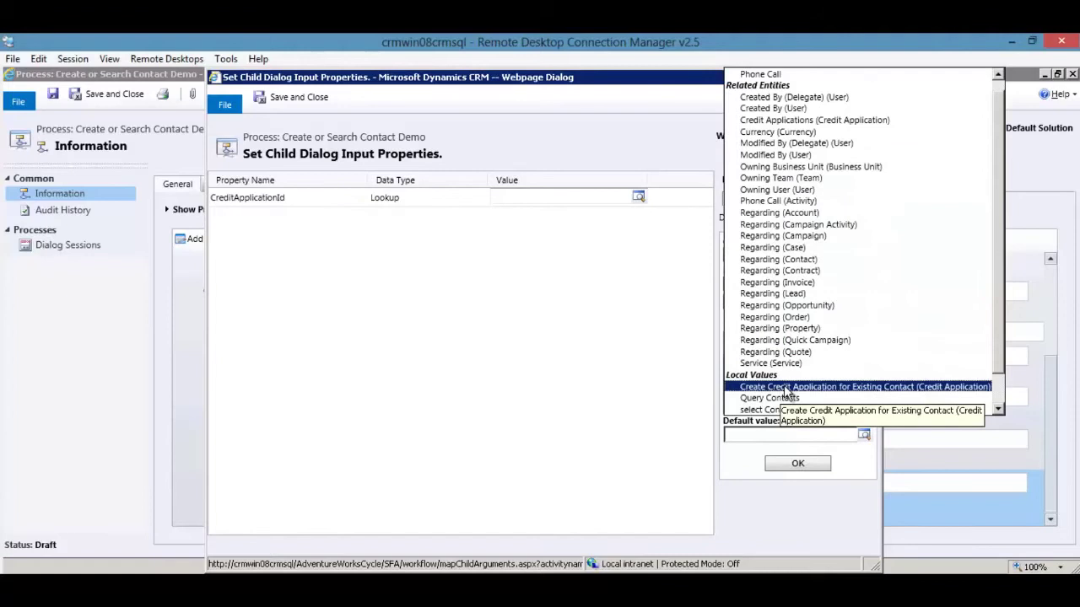
pyautogui.click(785, 388)
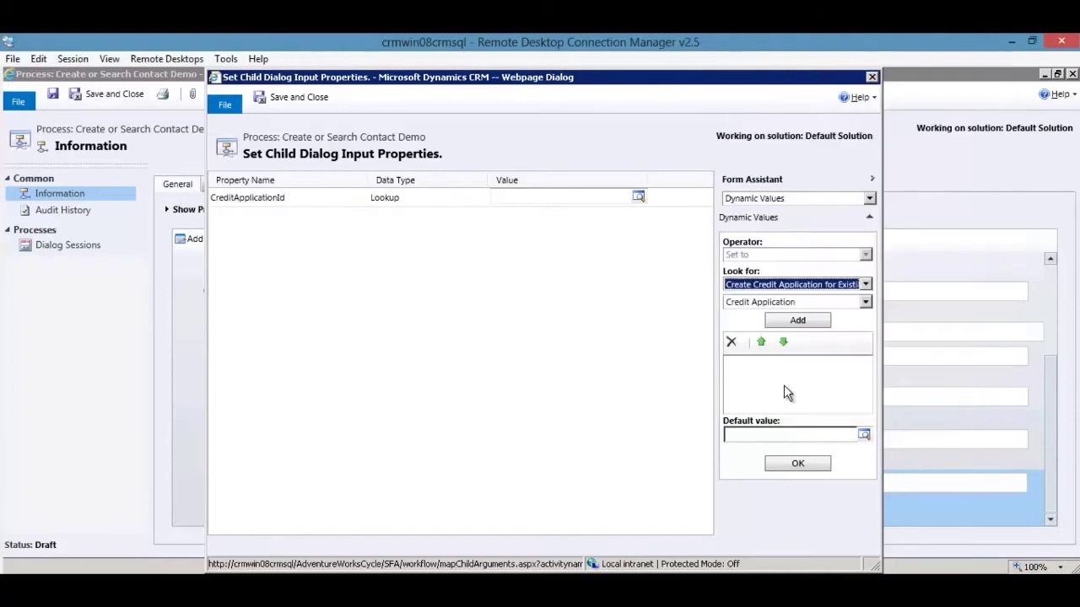
pyautogui.click(769, 302)
pyautogui.click(763, 314)
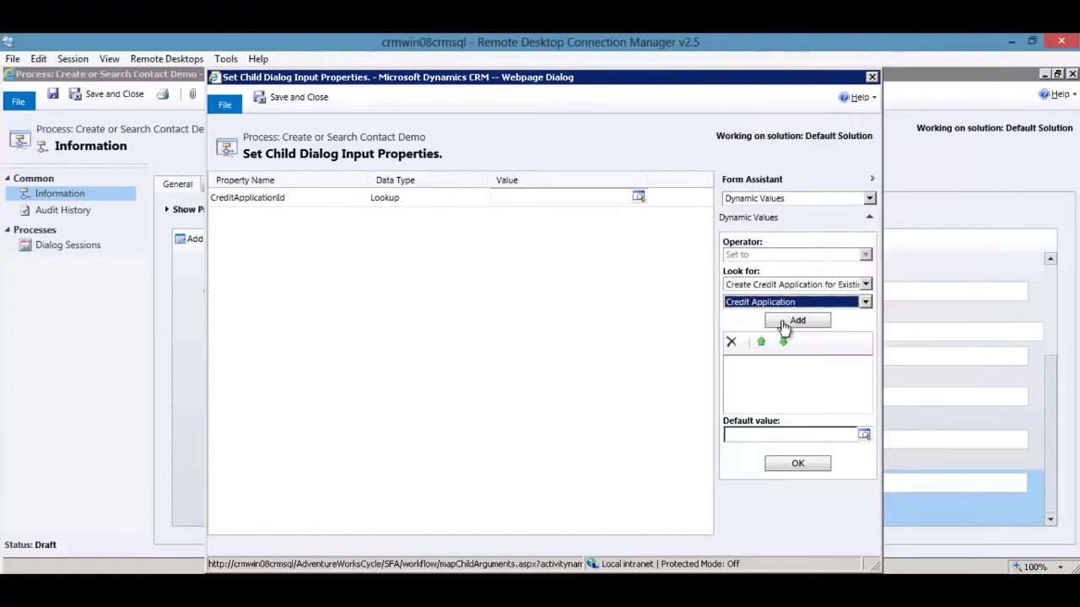
pyautogui.click(798, 320)
pyautogui.click(795, 464)
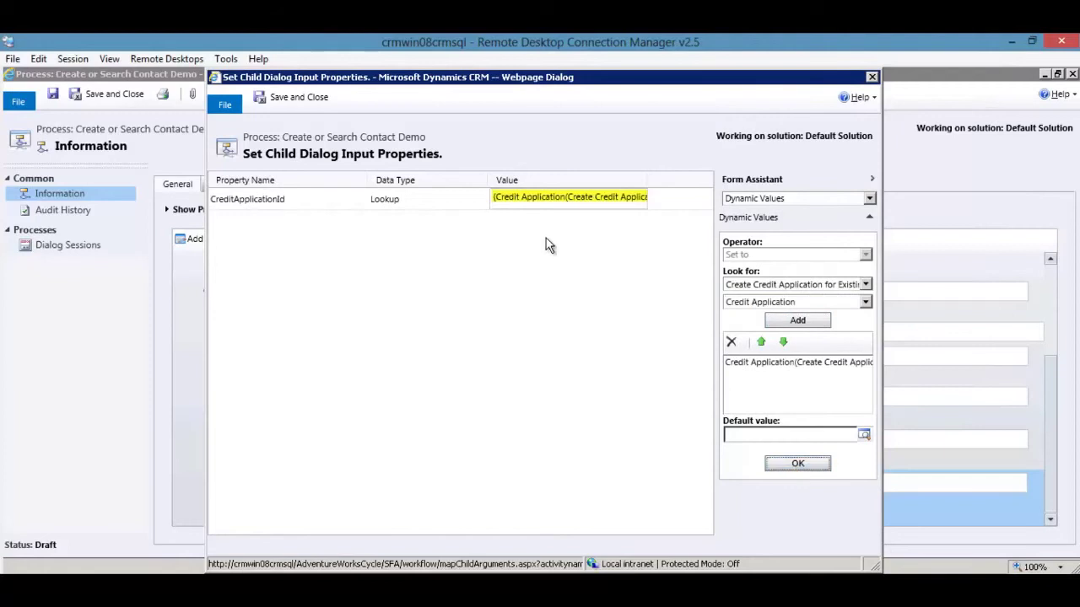
pyautogui.click(296, 97)
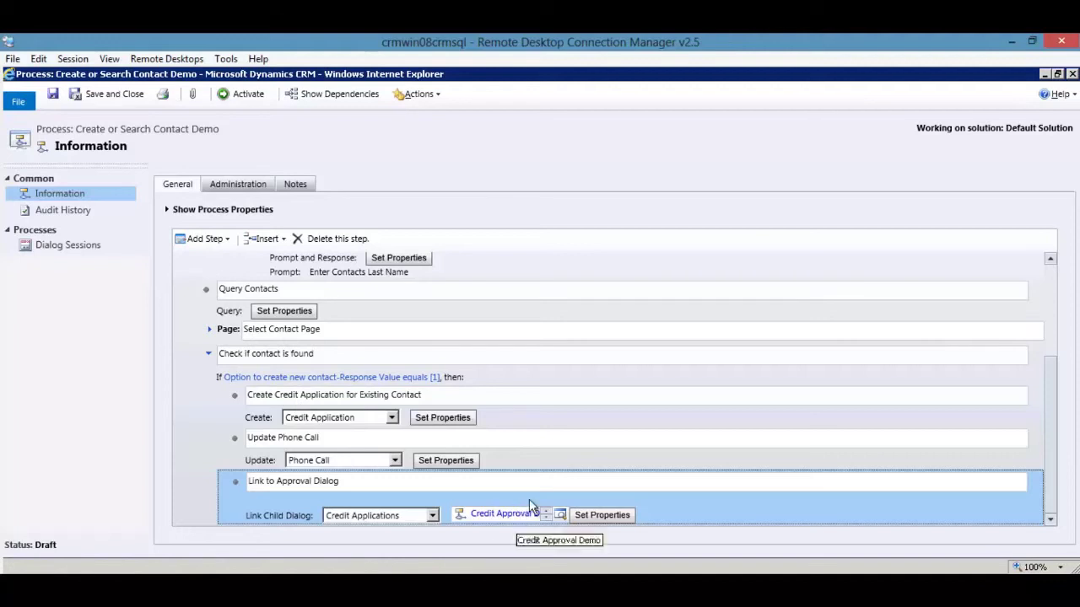
# - Add a Default Action branch to the "Check if contact is found" condition
pyautogui.click(219, 384)
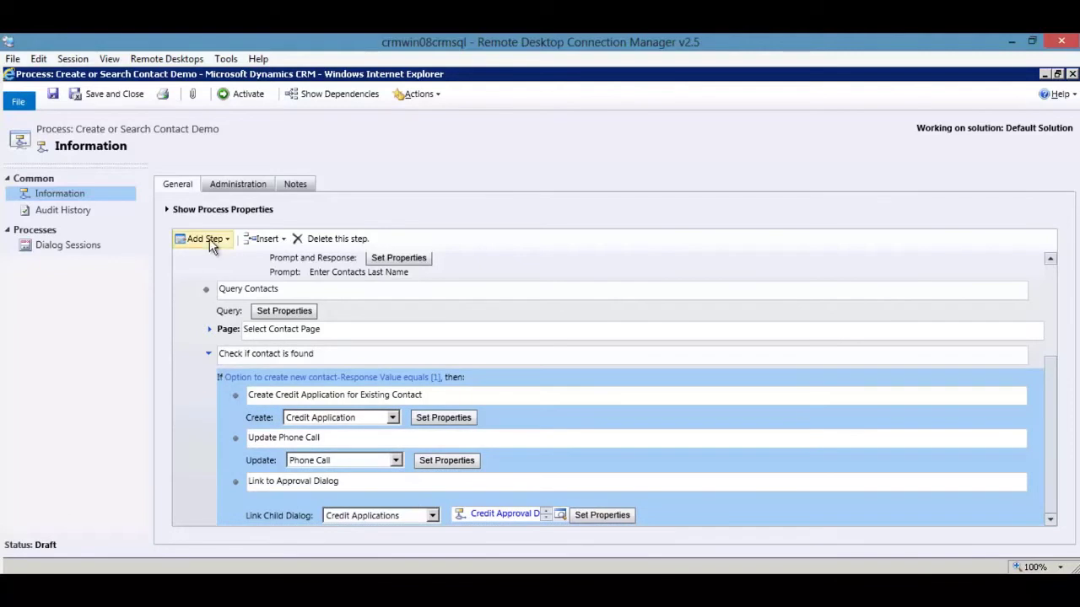
pyautogui.click(209, 239)
pyautogui.click(227, 351)
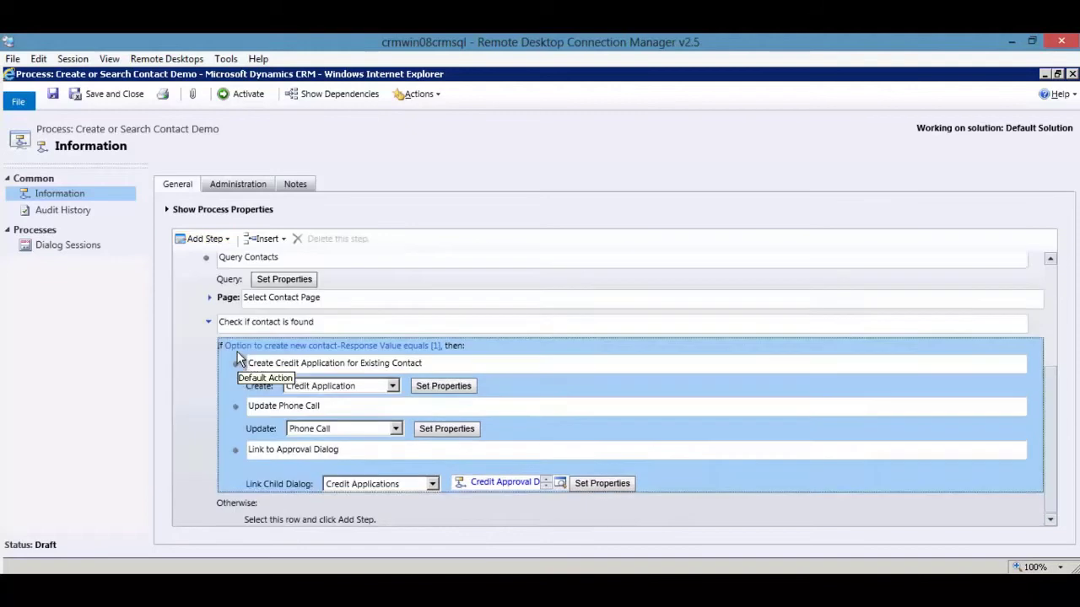
# - Add a page described as "Create Contact Page" in the Otherwise branch of "Check if contact is found"
pyautogui.click(288, 519)
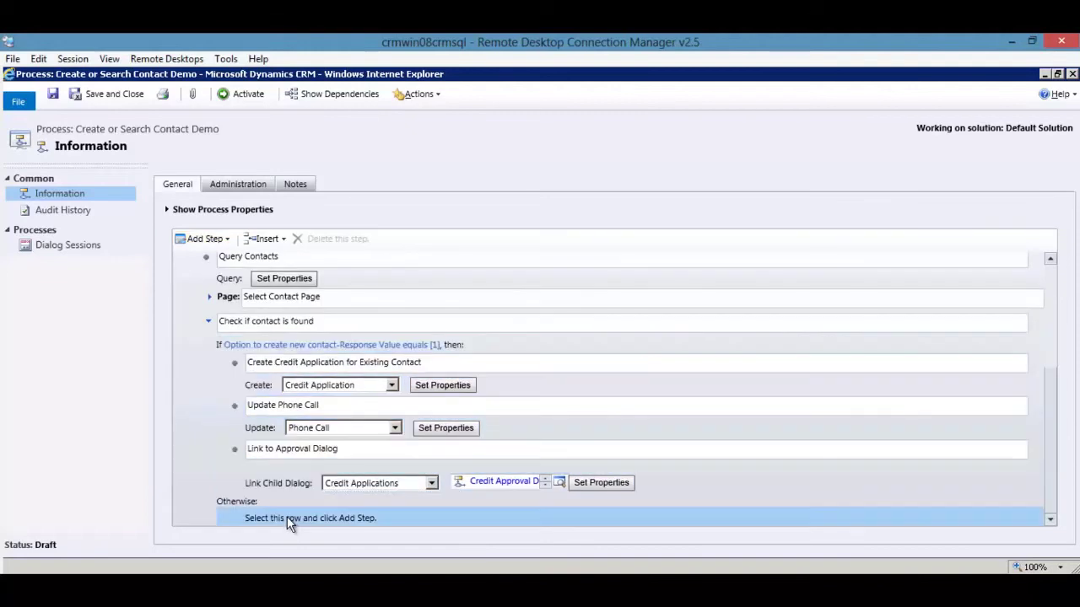
pyautogui.click(226, 240)
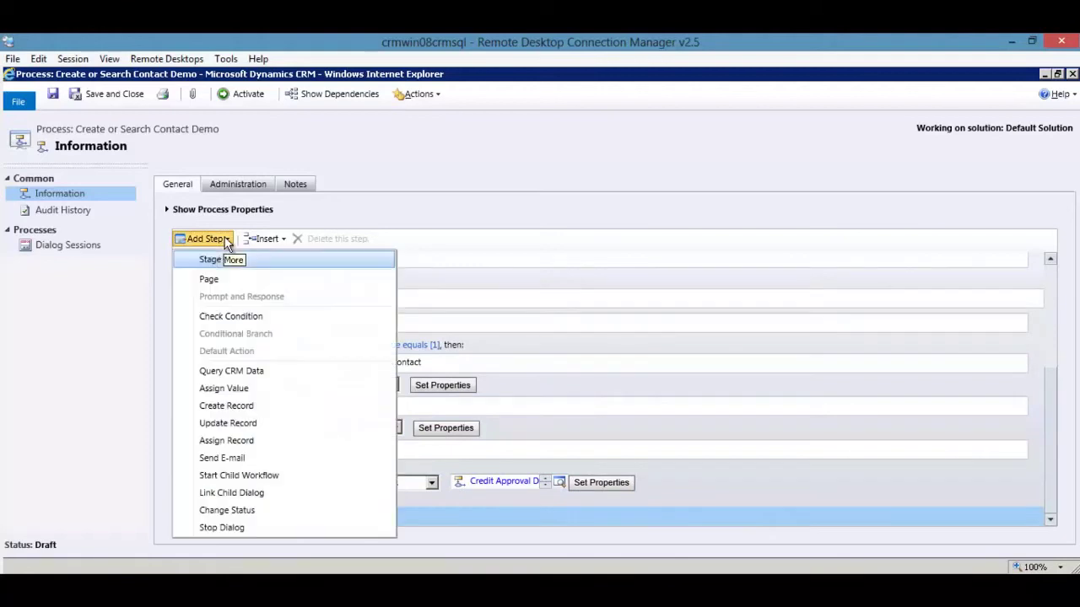
pyautogui.click(264, 519)
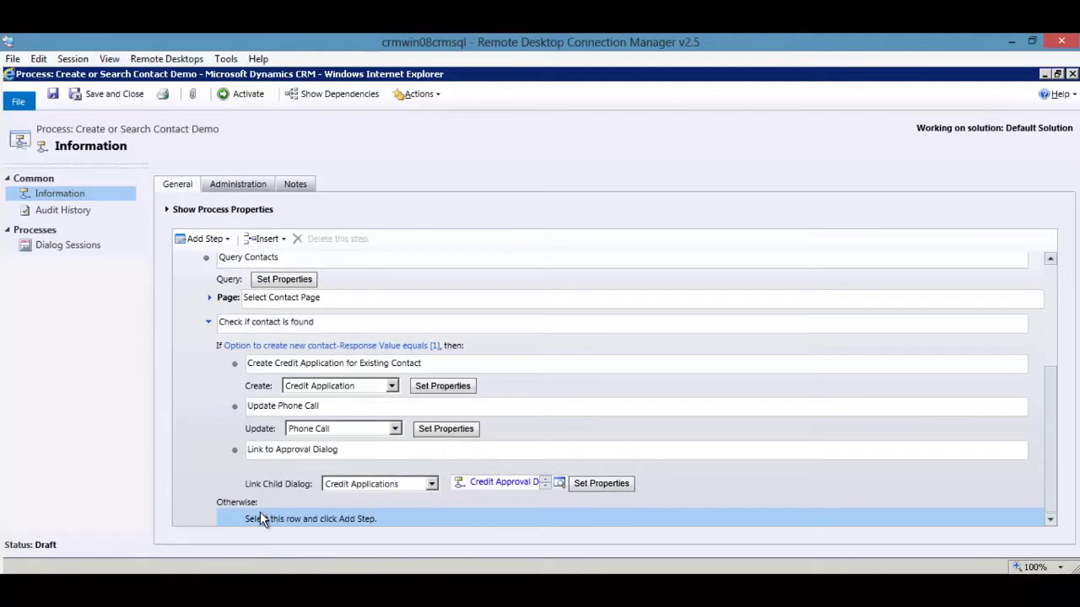
pyautogui.click(211, 243)
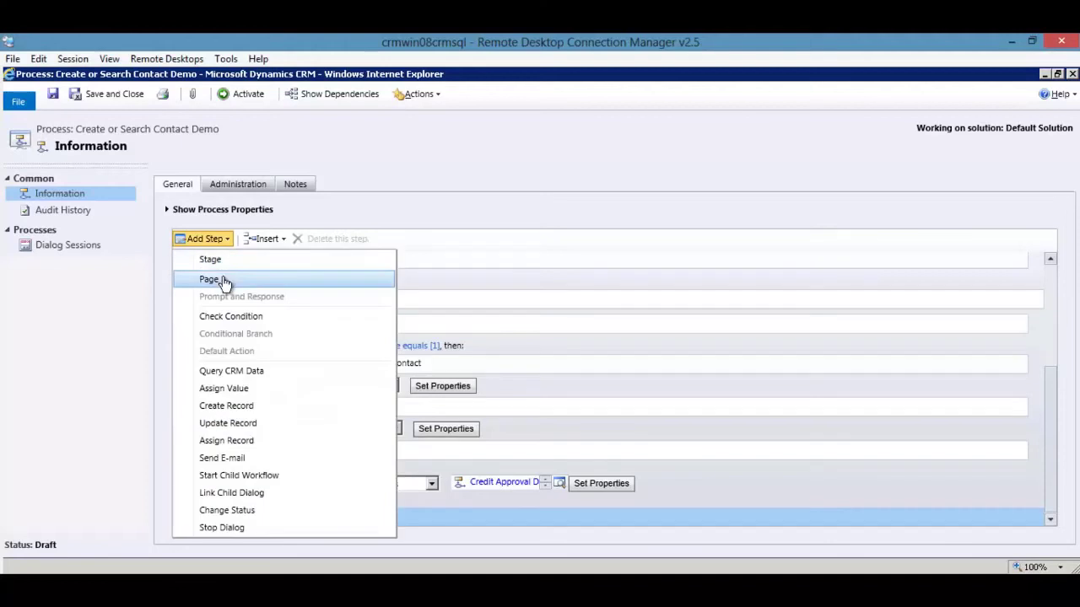
pyautogui.click(223, 280)
pyautogui.click(350, 496)
pyautogui.write('Create Contact Page')
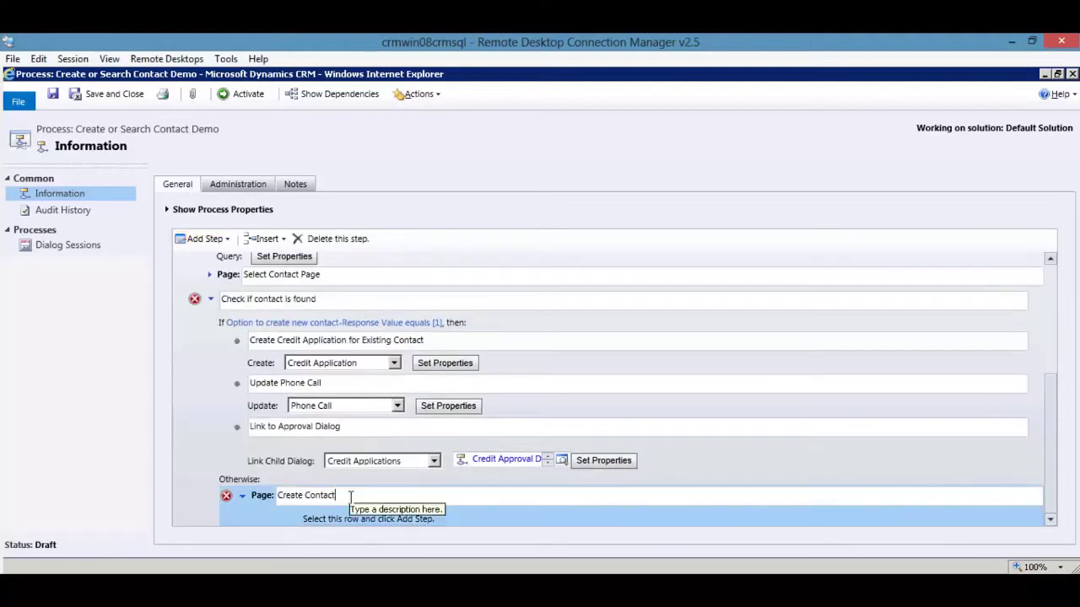
# - Add a Prompt and Response step described as "Company" to Create Contact Page
pyautogui.click(205, 238)
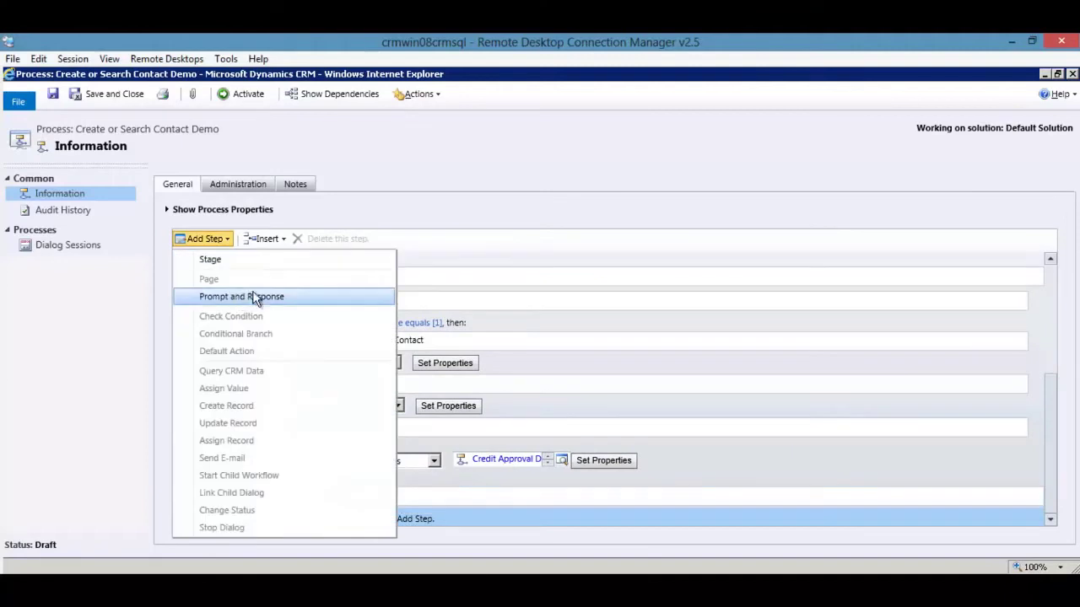
pyautogui.click(243, 296)
pyautogui.click(369, 493)
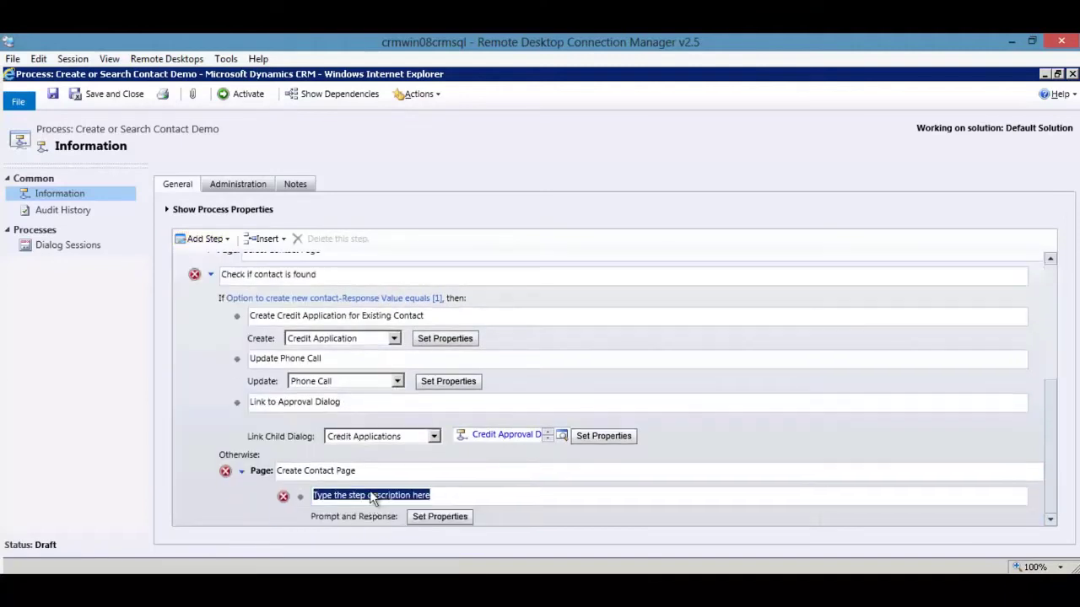
pyautogui.write('Com')
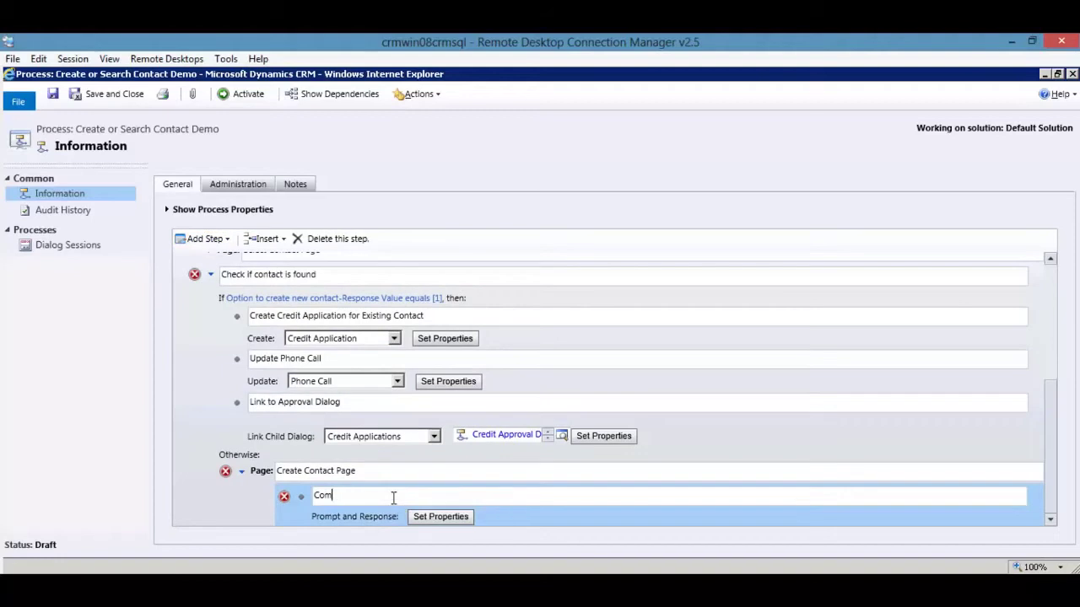
pyautogui.write('appany')
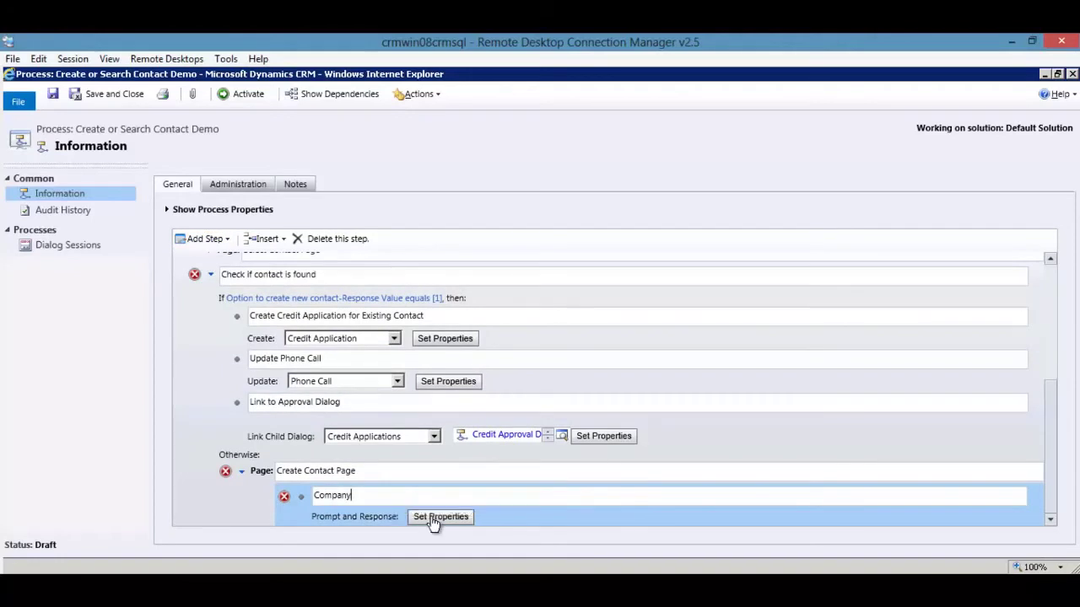
# - Give the Company step the prompt text "What company do you work for?" and the response type Lookup
pyautogui.click(459, 521)
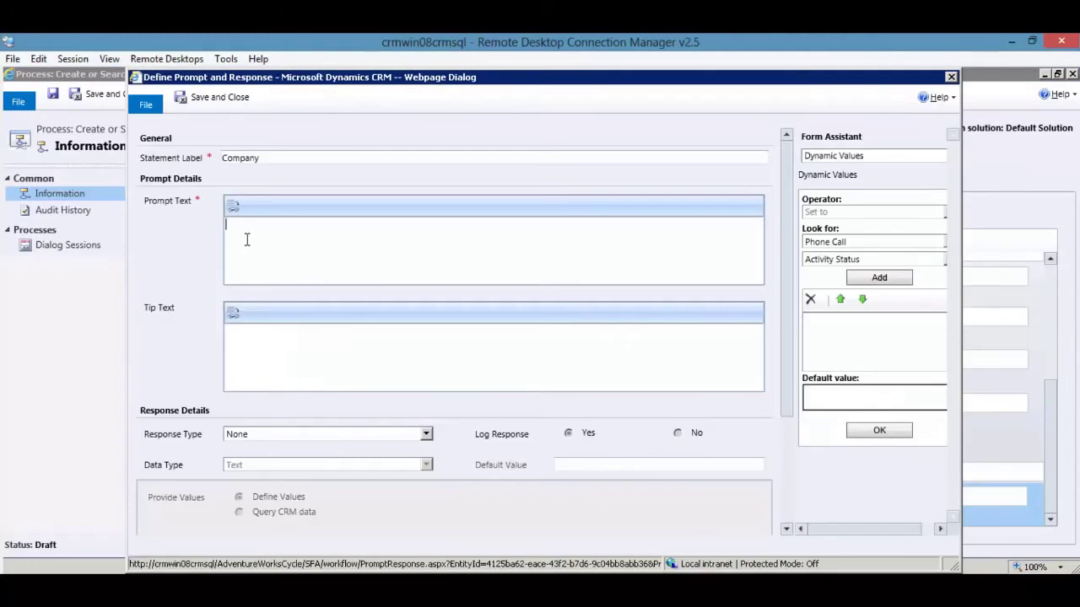
pyautogui.write('Selec')
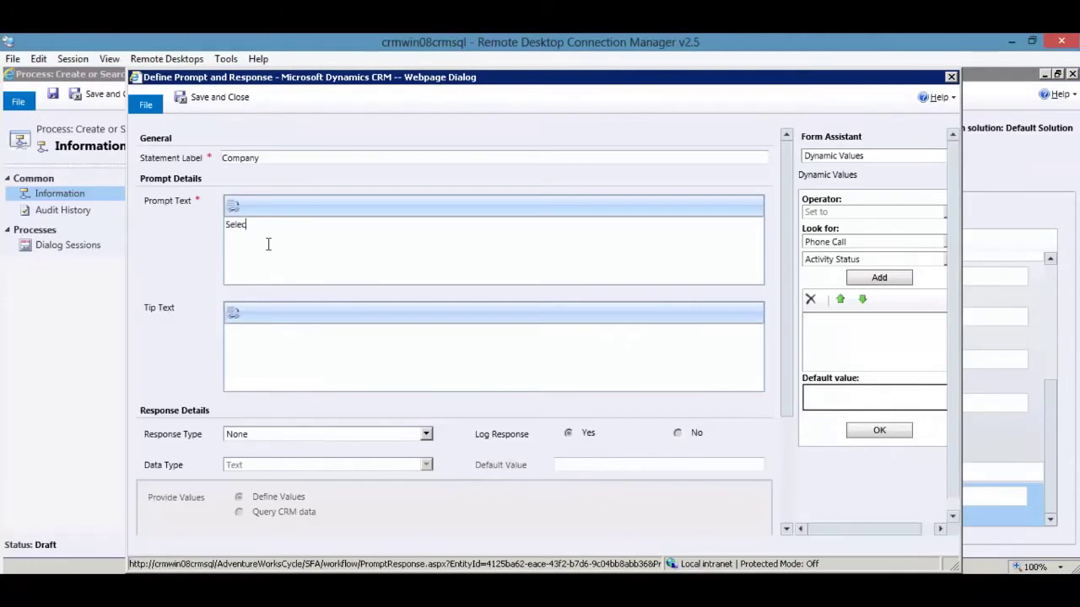
pyautogui.write('t')
pyautogui.press('BackSpace')
pyautogui.press('BackSpace')
pyautogui.press('BackSpace')
pyautogui.press('BackSpace')
pyautogui.press('BackSpace')
pyautogui.press('BackSpace')
pyautogui.write('Wh')
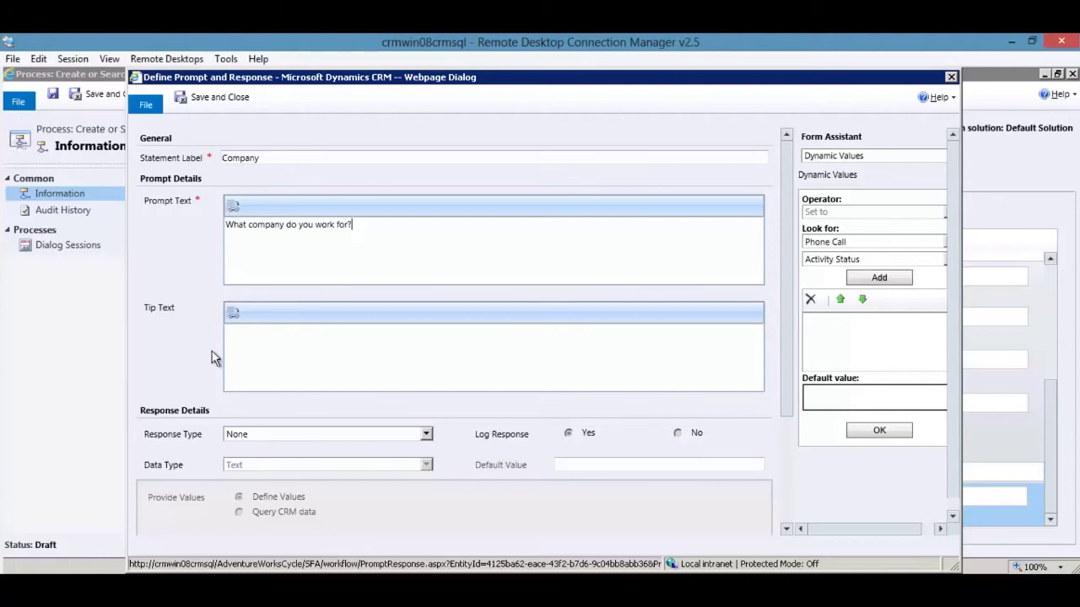
pyautogui.click(263, 436)
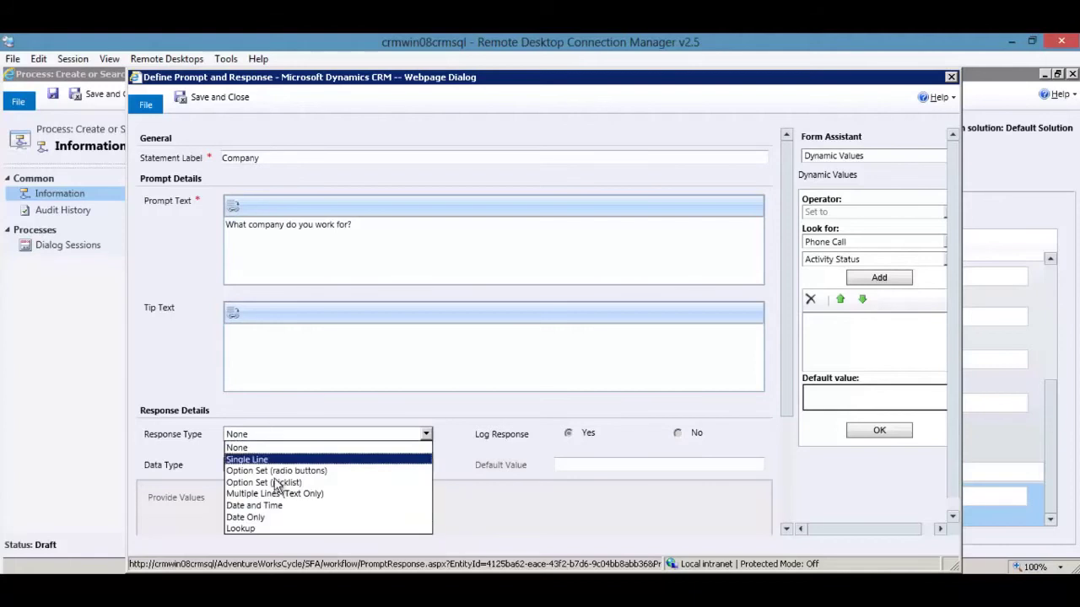
pyautogui.click(267, 529)
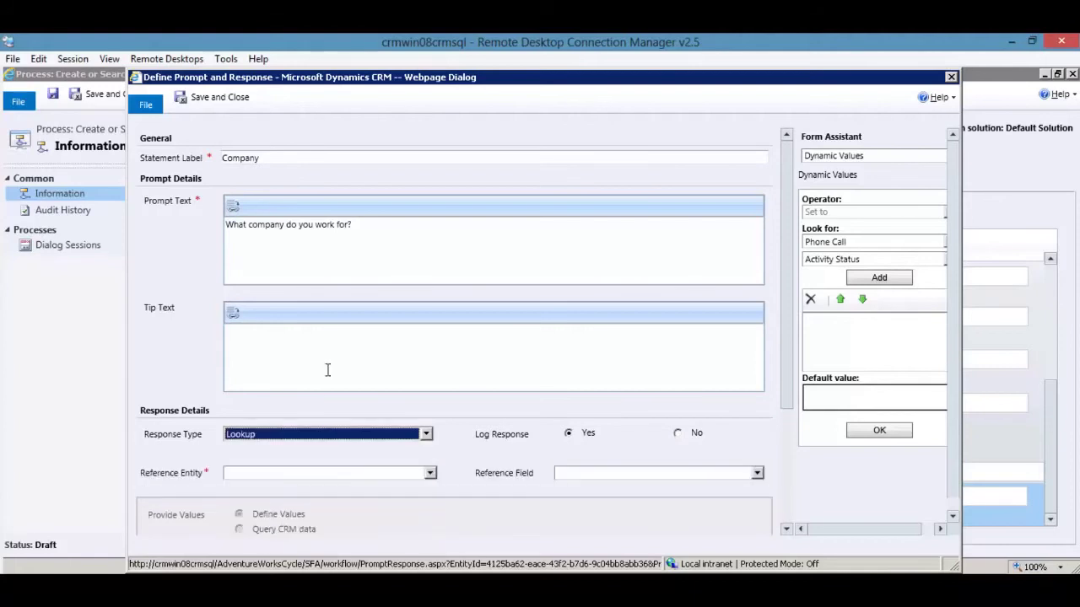
# - Try Account as the Company lookup's reference entity with Parent Account as its reference field
pyautogui.scroll(-1, 329, 374)
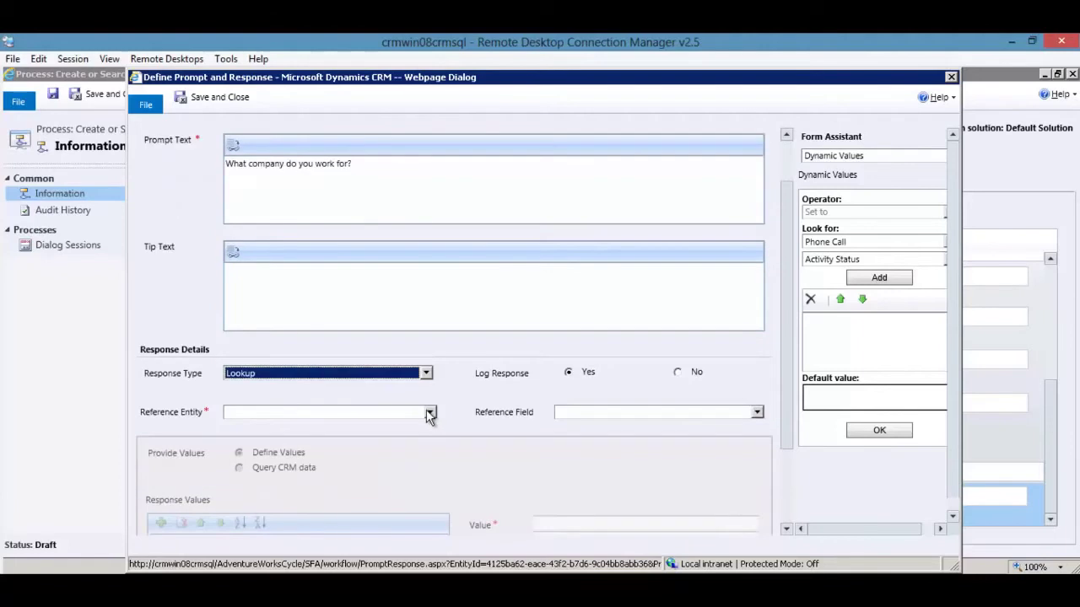
pyautogui.click(430, 413)
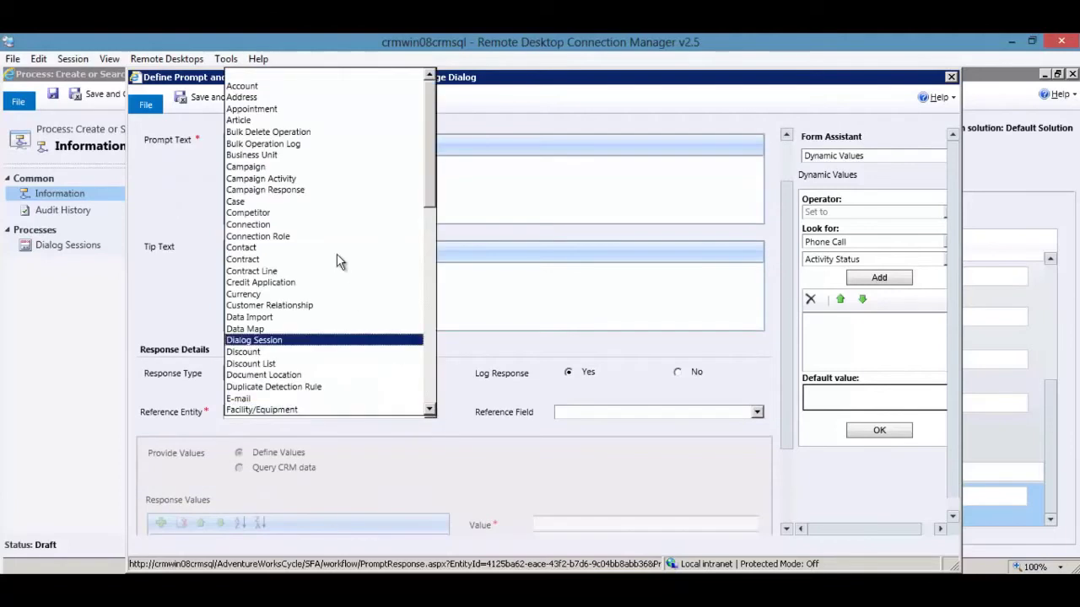
pyautogui.click(258, 86)
pyautogui.click(570, 412)
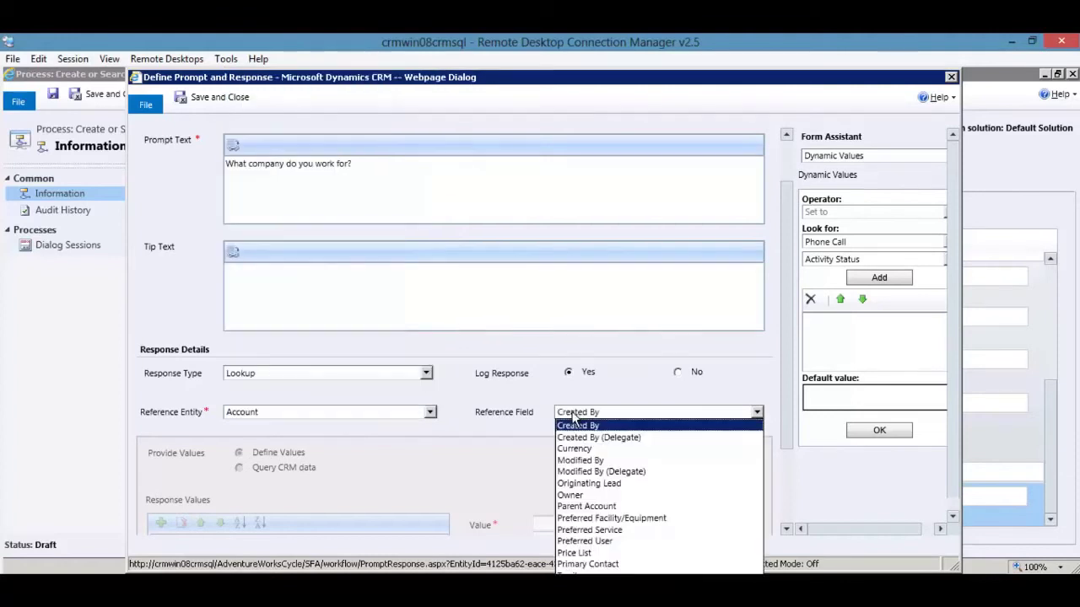
pyautogui.click(587, 506)
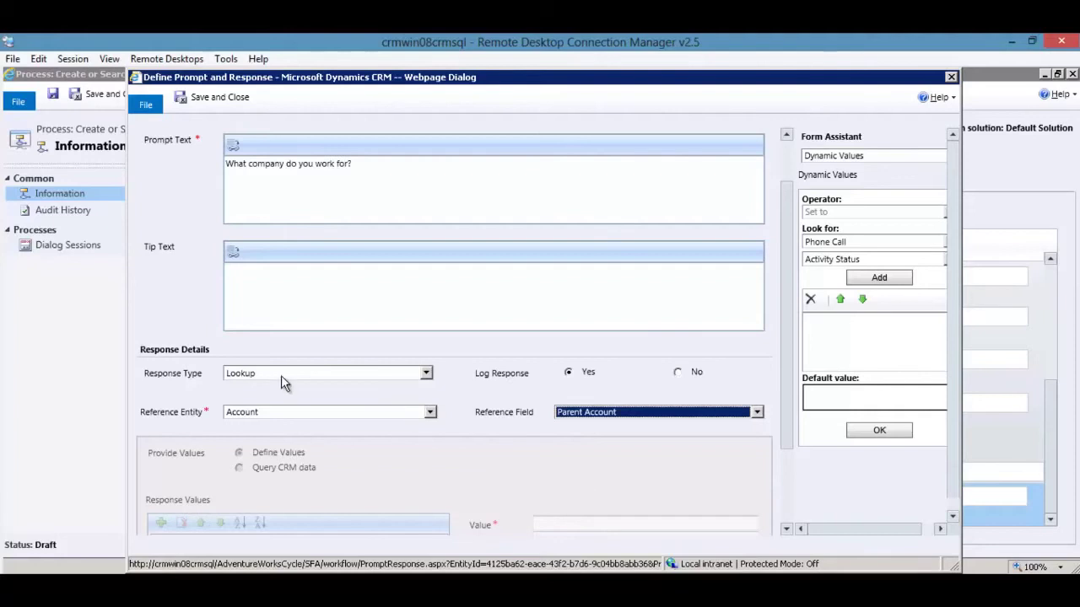
# - Set the Company lookup's reference entity to Contact and reference field to Parent Customer, and save and close the prompt
pyautogui.click(431, 413)
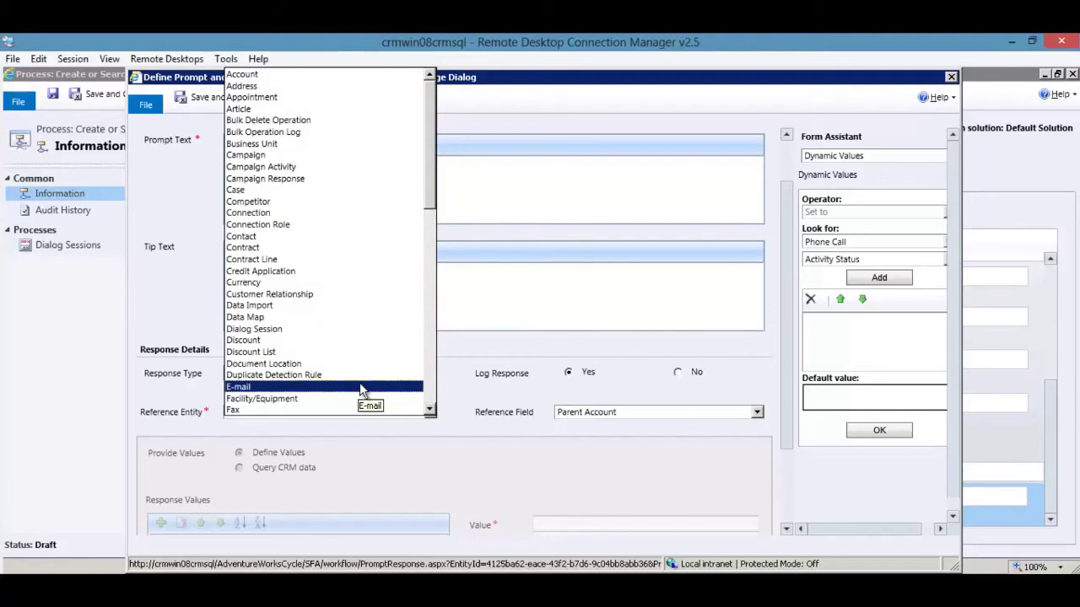
pyautogui.click(259, 238)
pyautogui.click(581, 413)
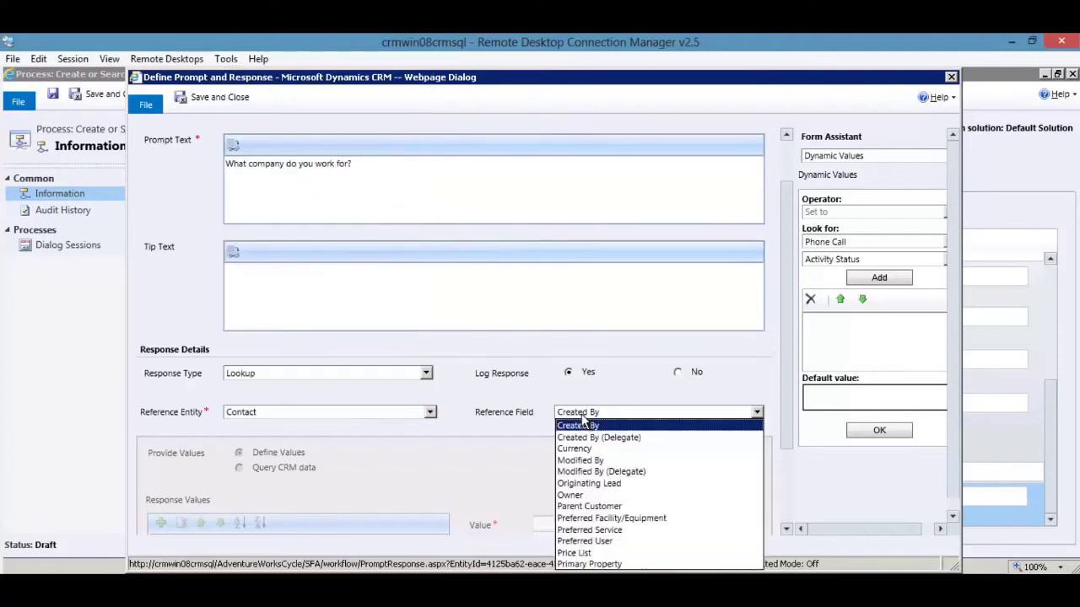
pyautogui.click(590, 506)
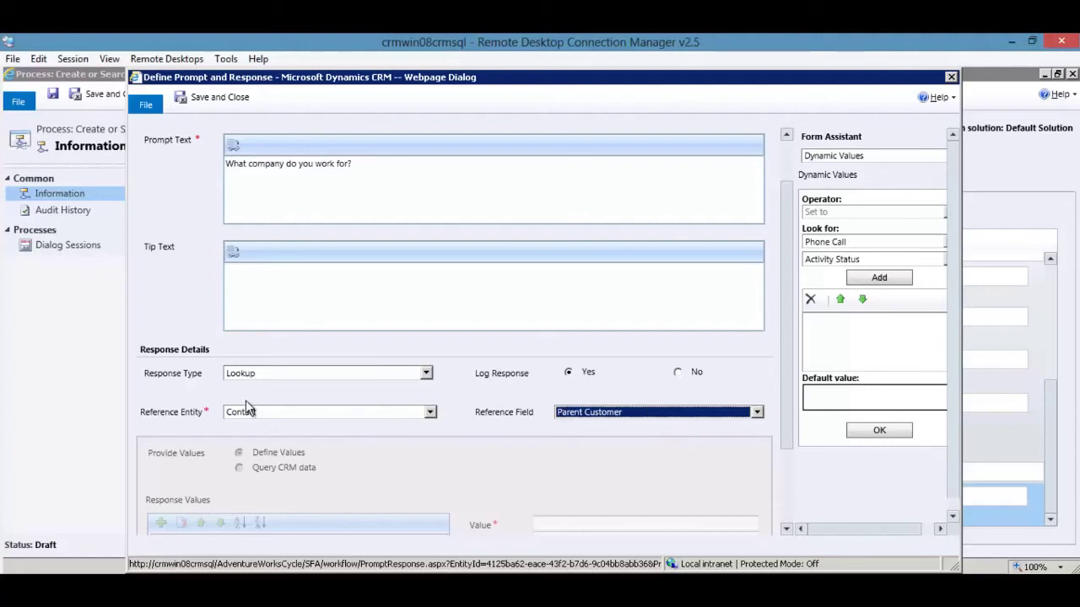
pyautogui.scroll(2, 300, 299)
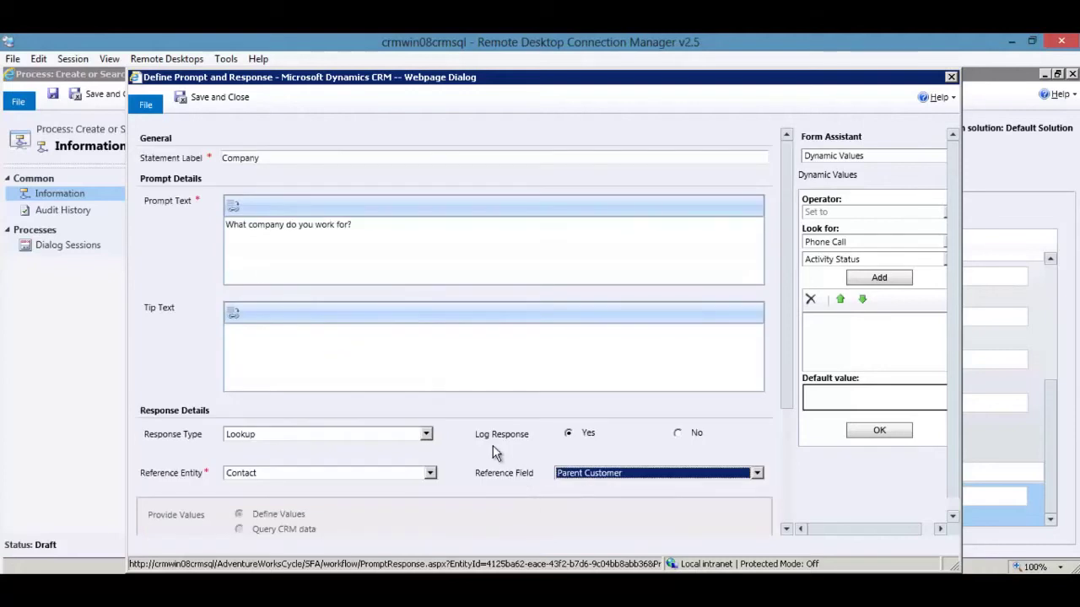
pyautogui.click(195, 97)
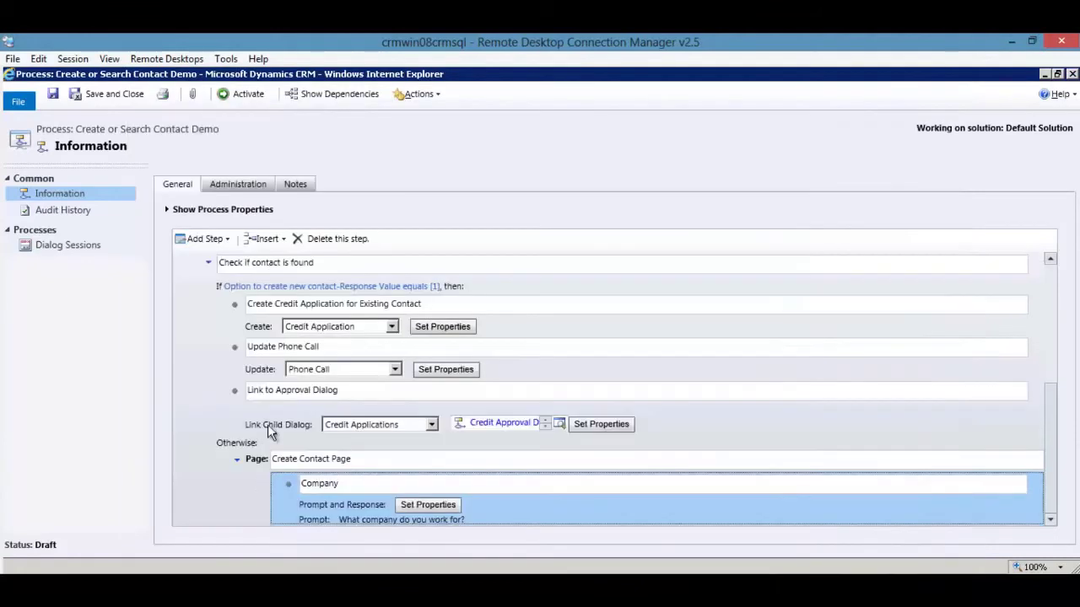
# - Add a Prompt and Response step described as "Last Name" below the Company step in Create Contact Page
pyautogui.click(211, 240)
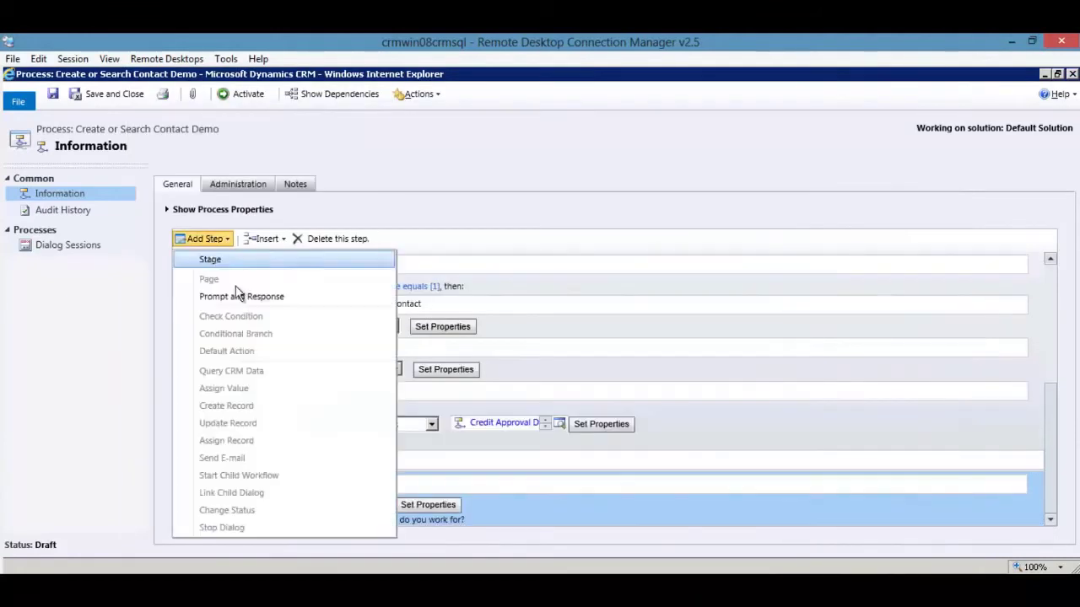
pyautogui.click(243, 296)
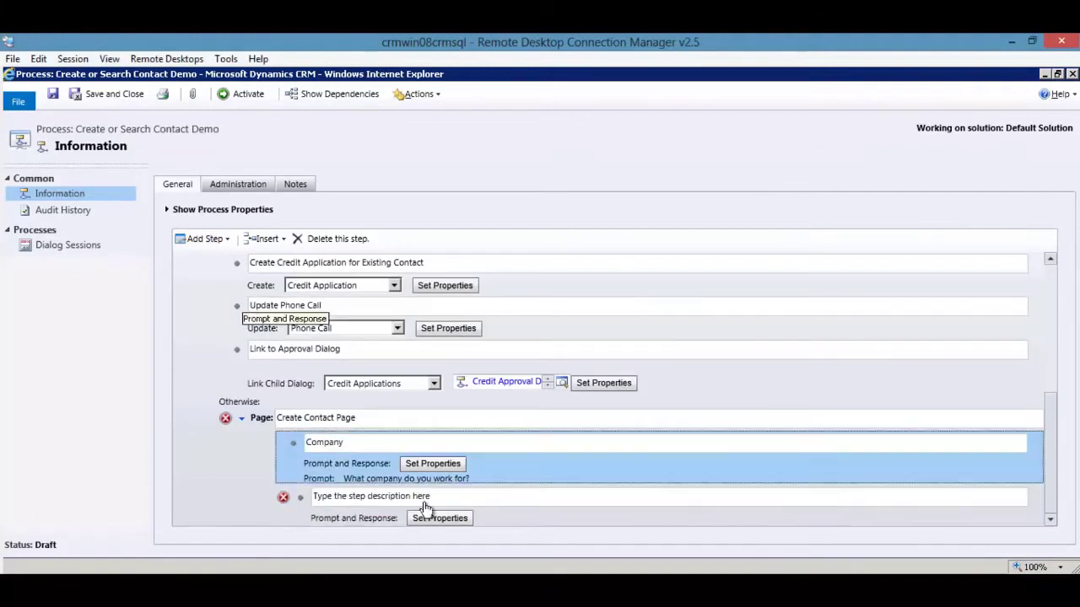
pyautogui.write('Last Name')
# - Give the Last Name step the prompt text "What is your last name?" and the response type Single Line, and save and close the prompt
pyautogui.click(449, 516)
pyautogui.click(278, 433)
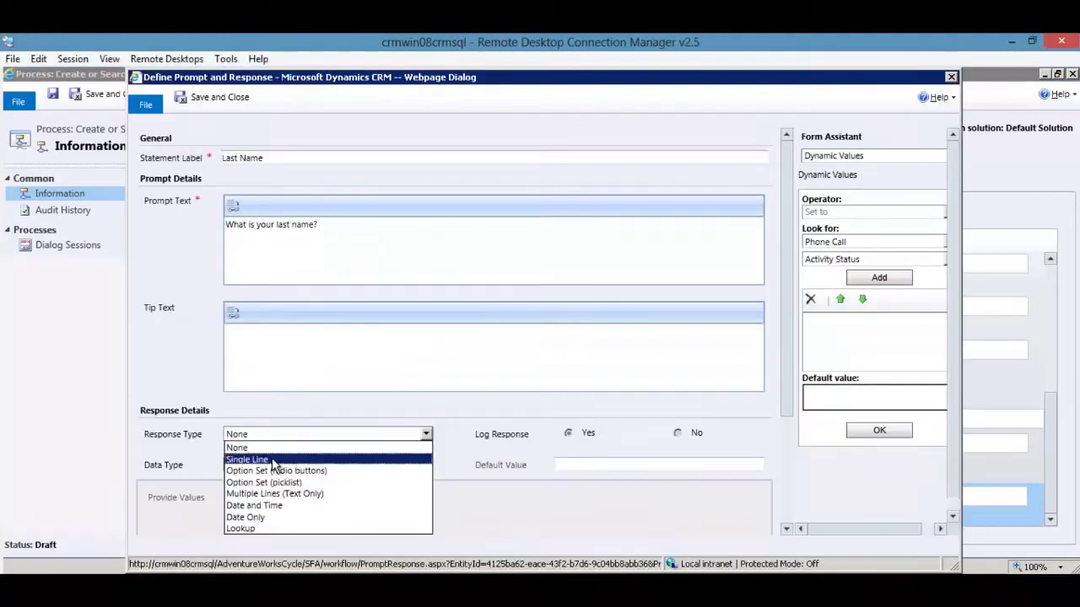
pyautogui.click(273, 465)
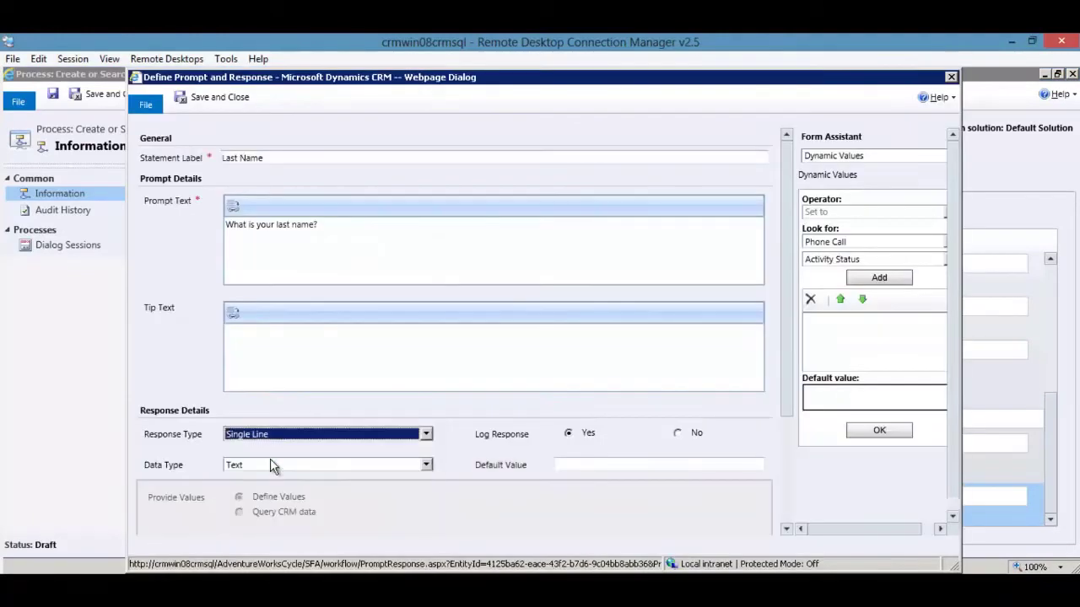
pyautogui.click(215, 97)
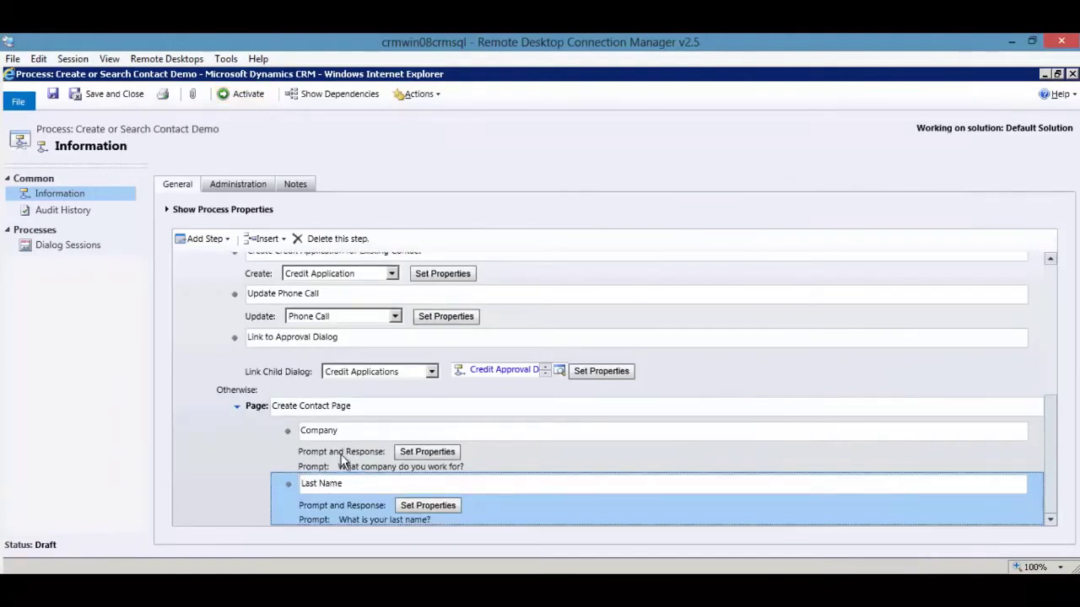
# - Insert a Prompt and Response step described as "First" before the Last Name step, using the Before Step insertion setting
pyautogui.click(265, 239)
pyautogui.click(272, 261)
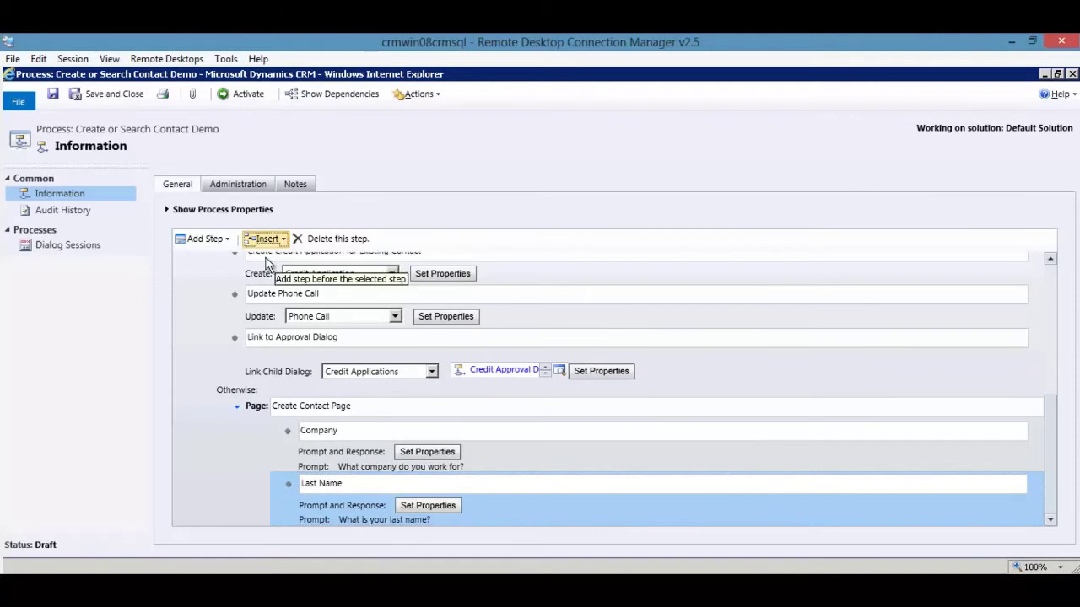
pyautogui.click(203, 238)
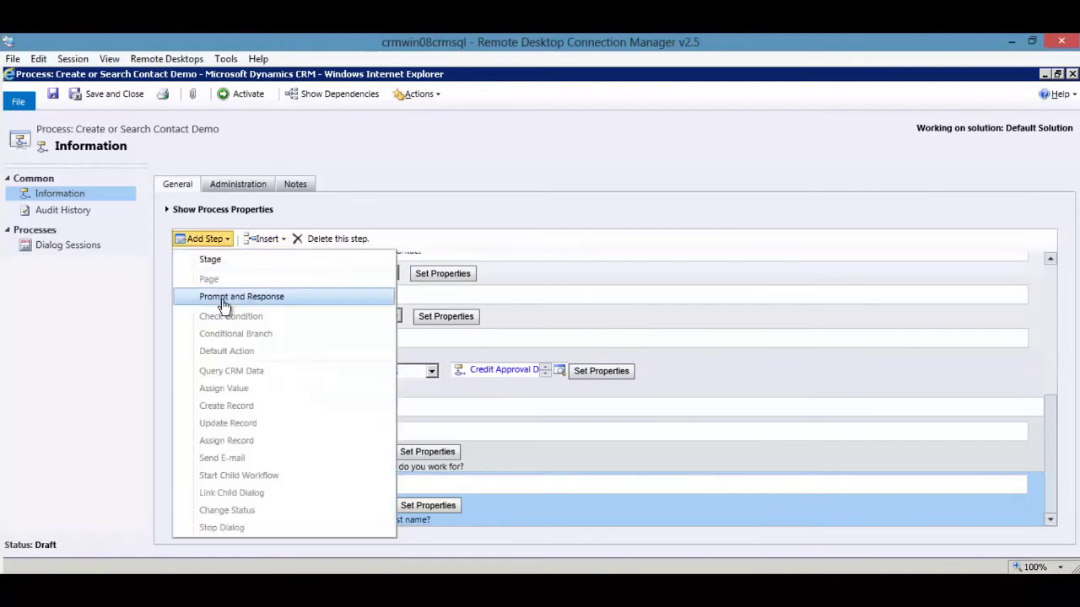
pyautogui.click(223, 295)
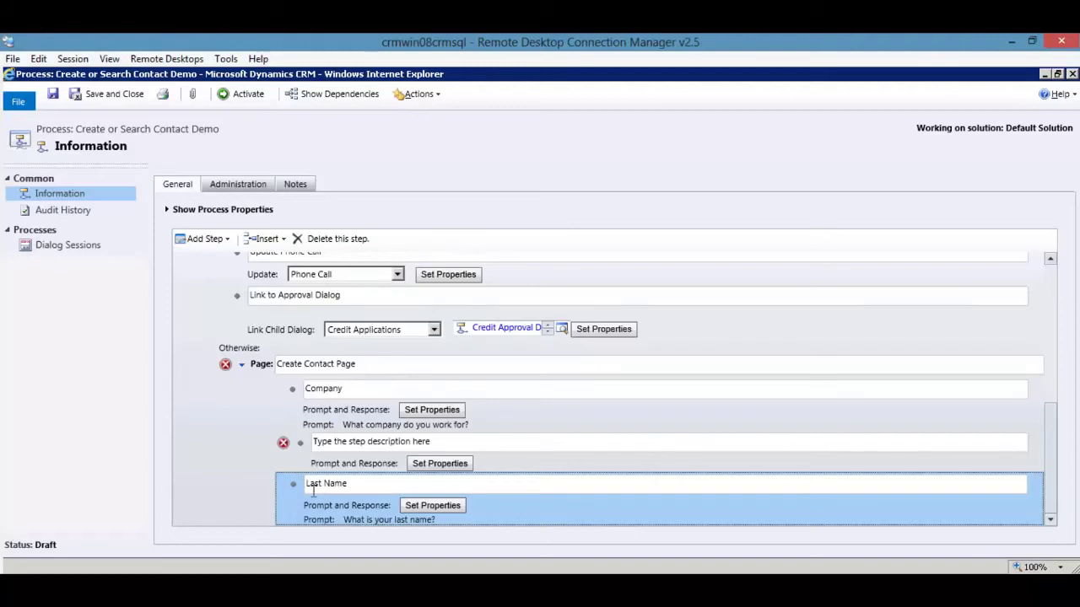
pyautogui.click(342, 441)
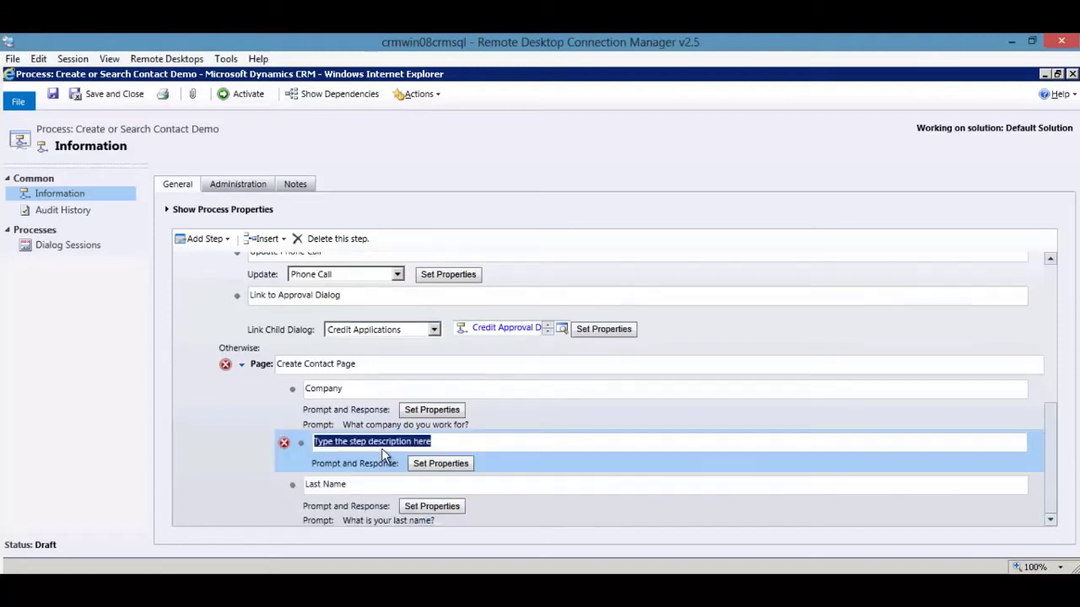
pyautogui.write('First')
pyautogui.press('Tab')
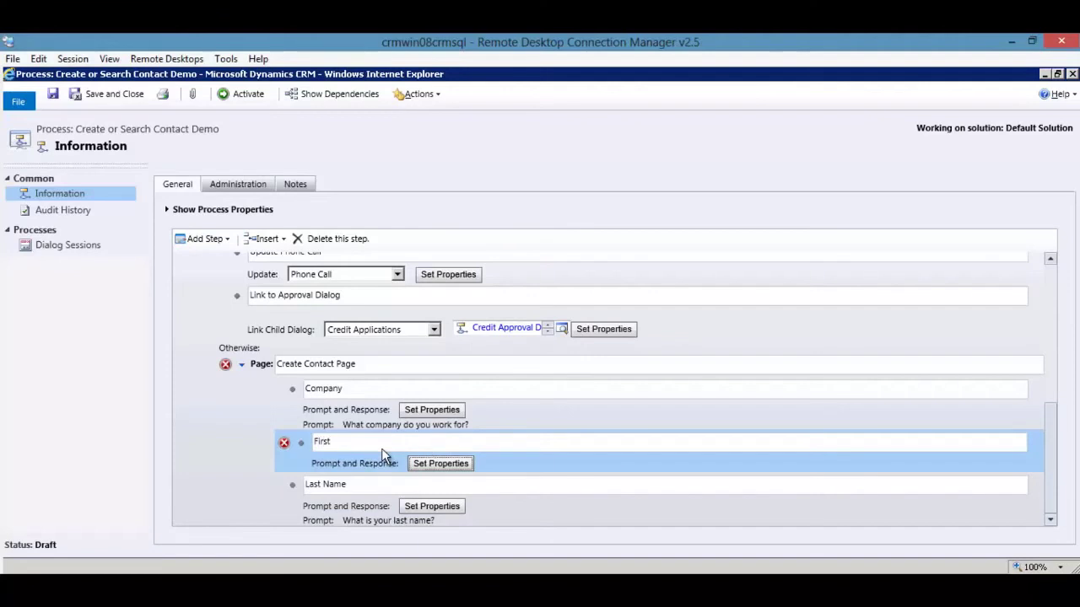
# - Give the First step the prompt text "what is your first name" and the response type Single Line, and save and close the prompt
pyautogui.click(435, 463)
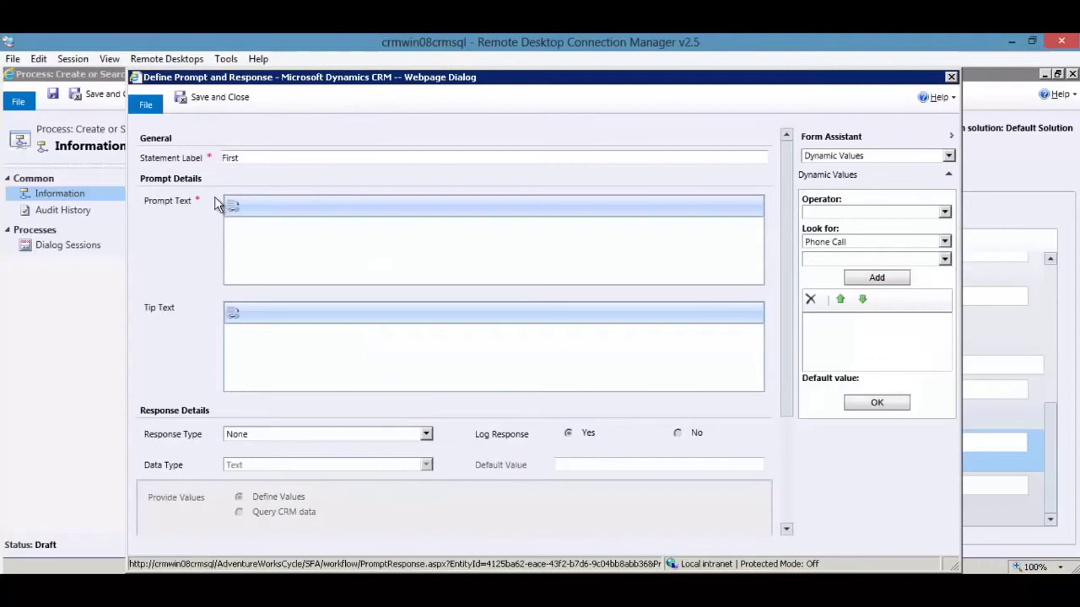
pyautogui.click(260, 236)
pyautogui.write('what is your first name')
pyautogui.click(321, 434)
pyautogui.click(270, 451)
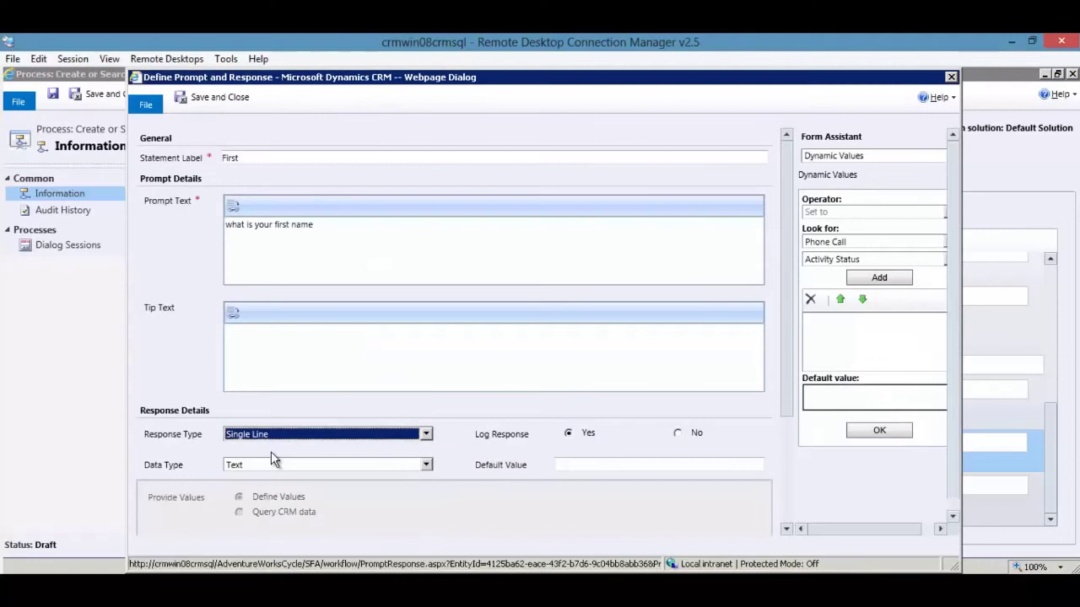
pyautogui.click(233, 99)
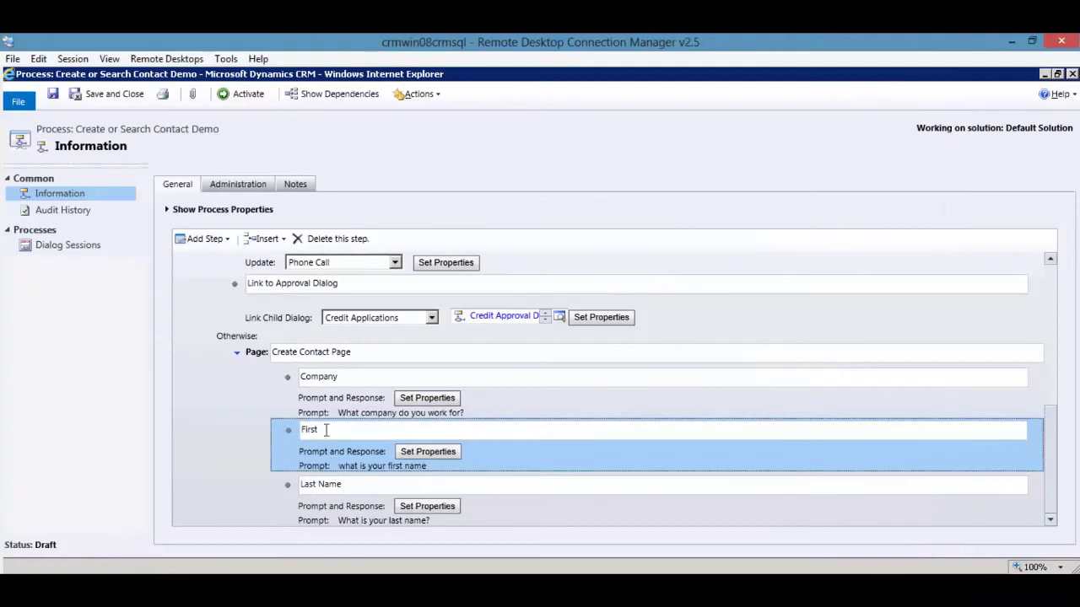
# - Collapse Create Contact Page and add a Create Record step after it, described as "Create New Contact Record", for the Contact entity
pyautogui.click(304, 518)
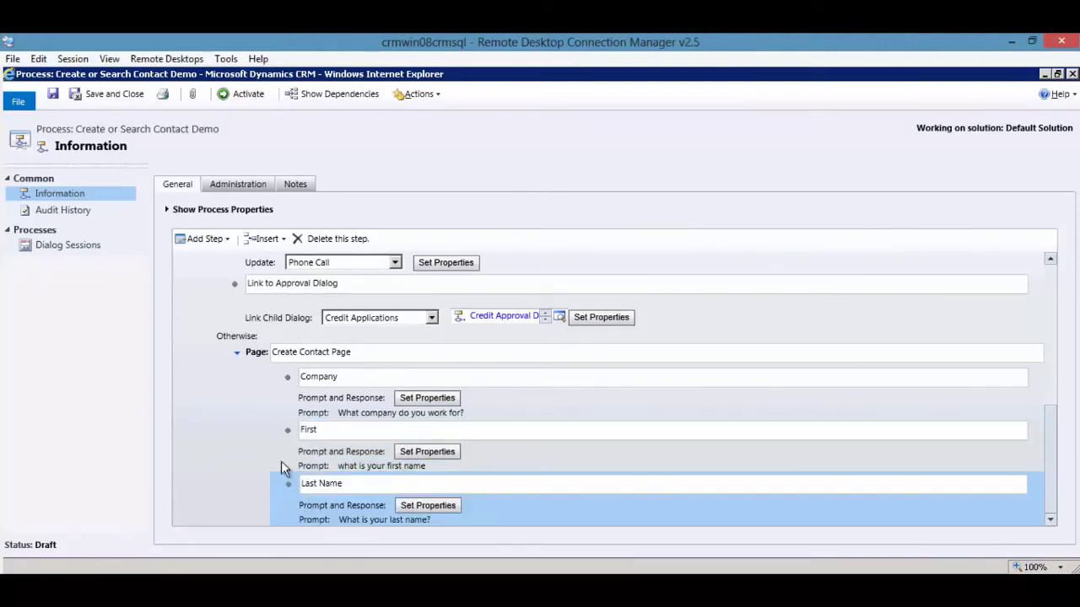
pyautogui.click(237, 355)
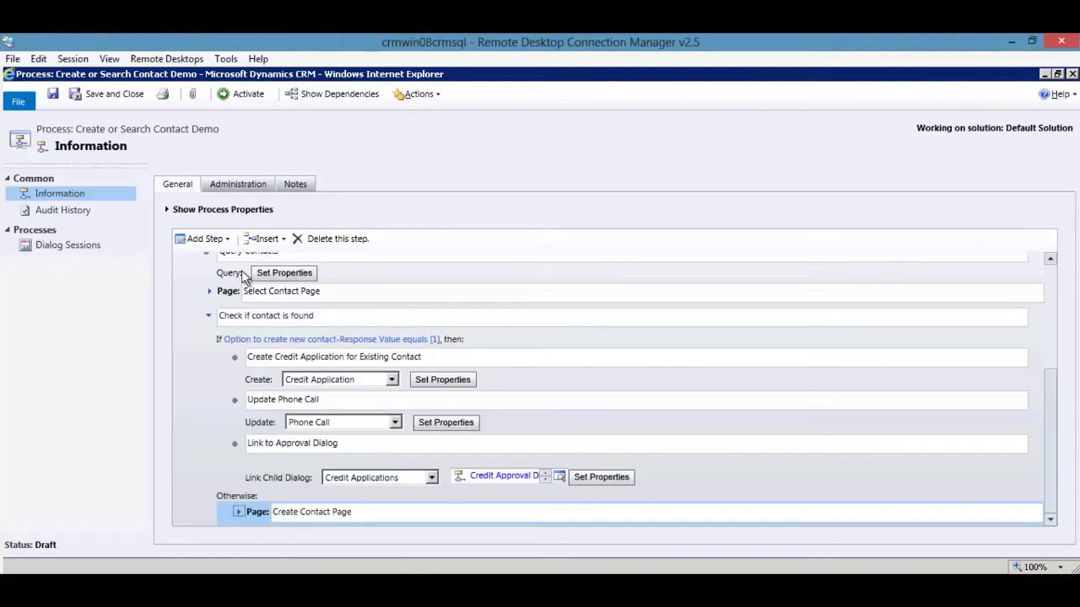
pyautogui.click(211, 240)
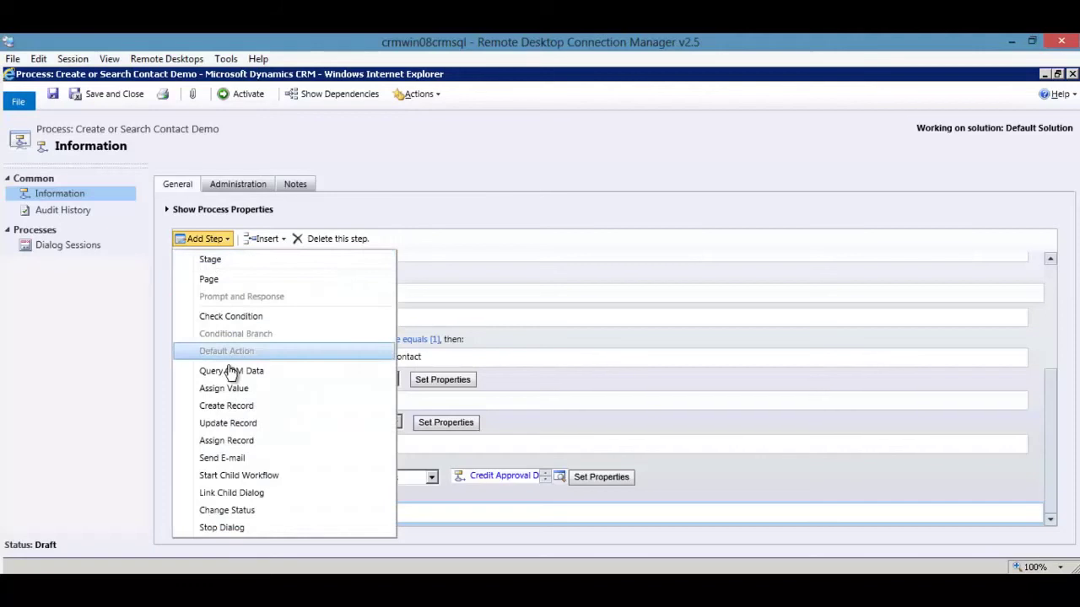
pyautogui.click(267, 238)
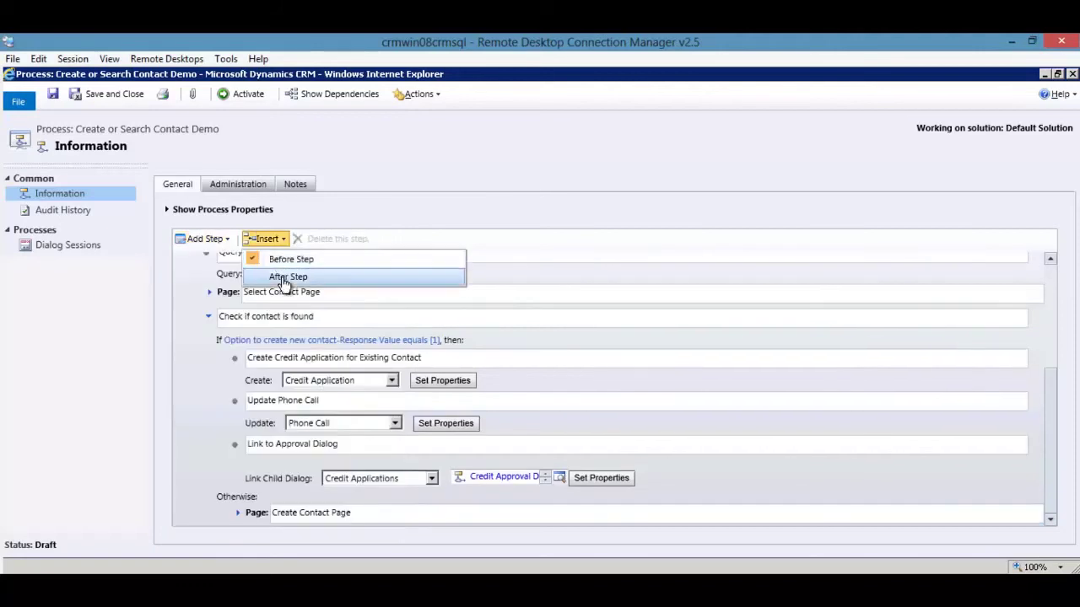
pyautogui.click(284, 279)
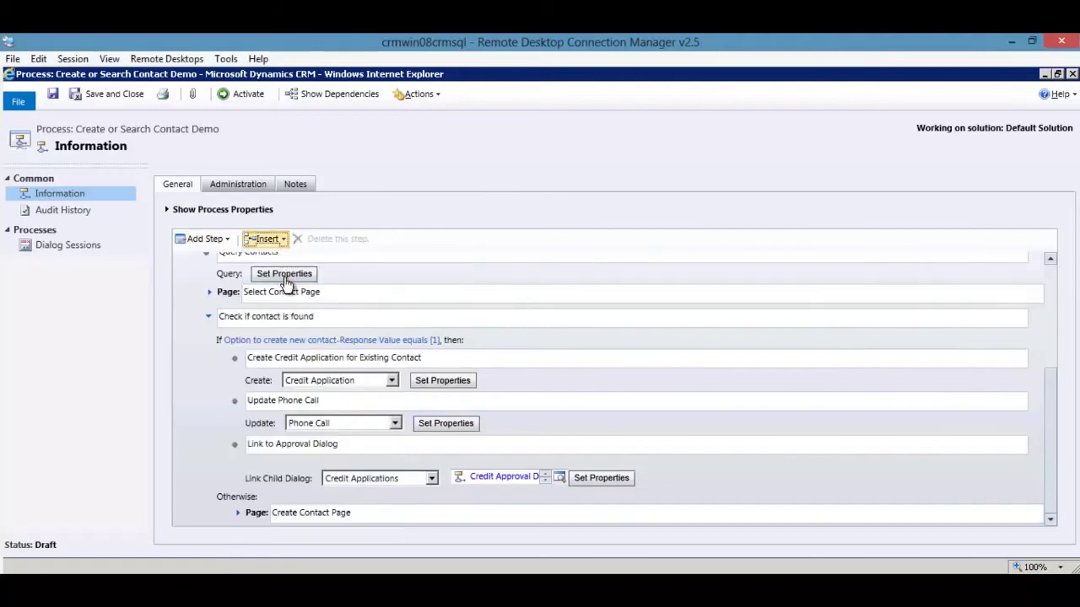
pyautogui.click(215, 241)
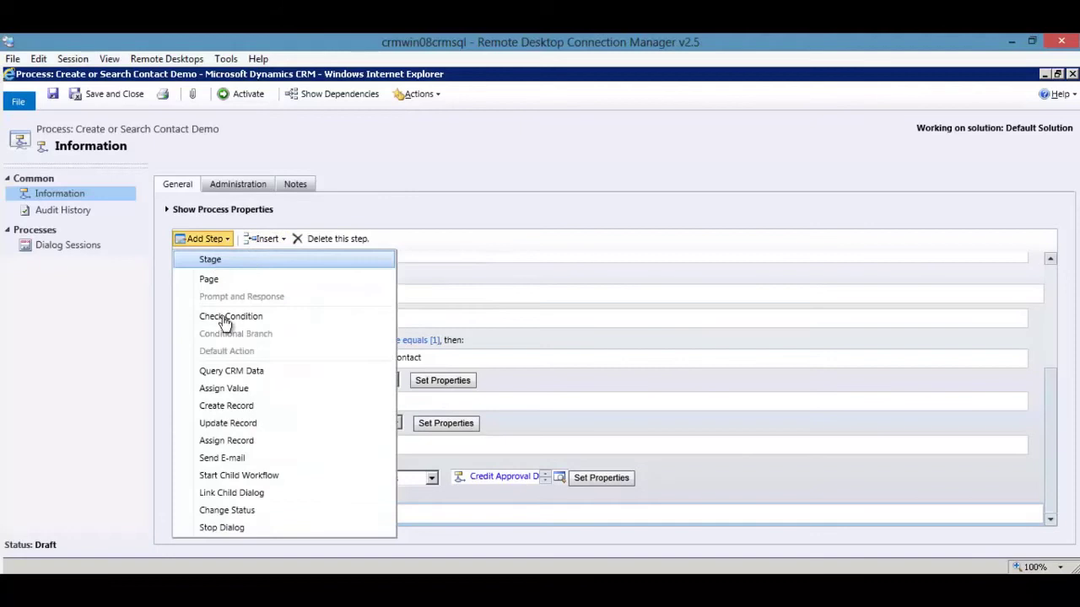
pyautogui.click(237, 412)
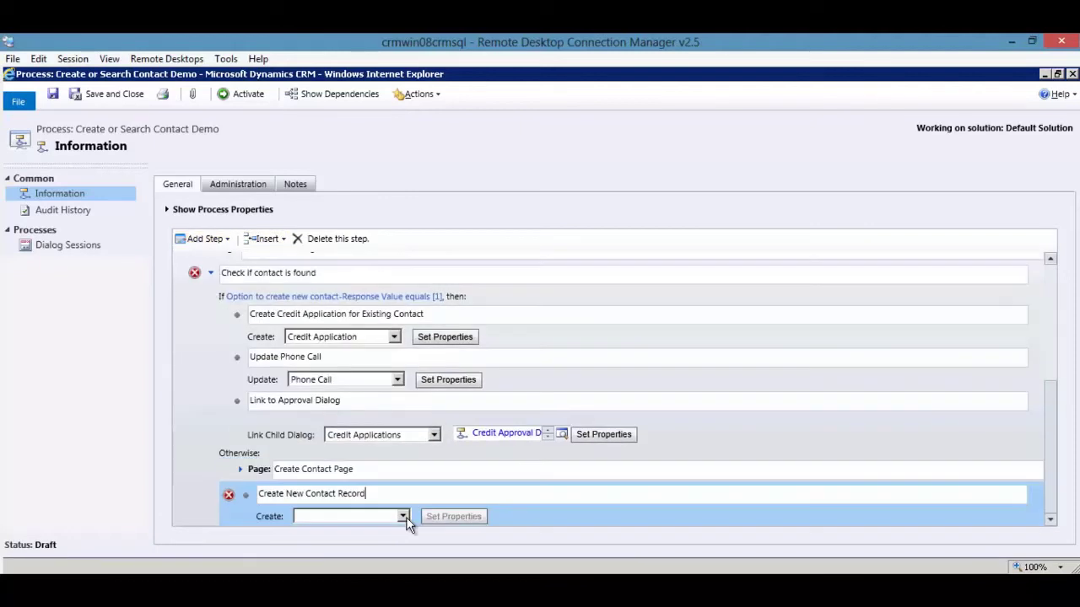
pyautogui.click(350, 515)
pyautogui.click(325, 271)
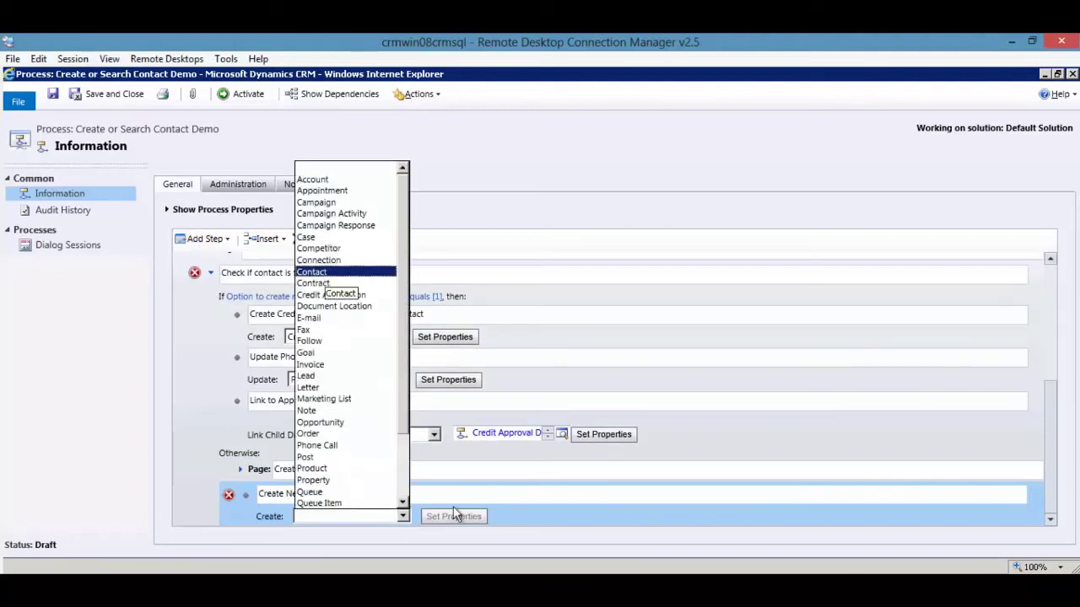
# - In the Create New Contact Record properties, set First Name to the Response Text of the First prompt
pyautogui.click(460, 517)
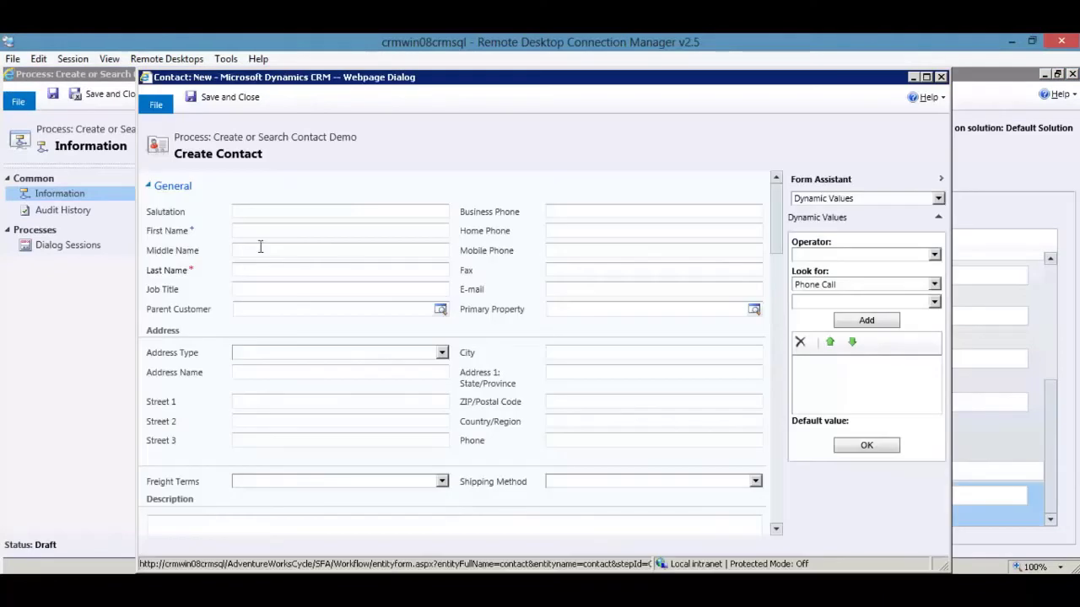
pyautogui.click(247, 234)
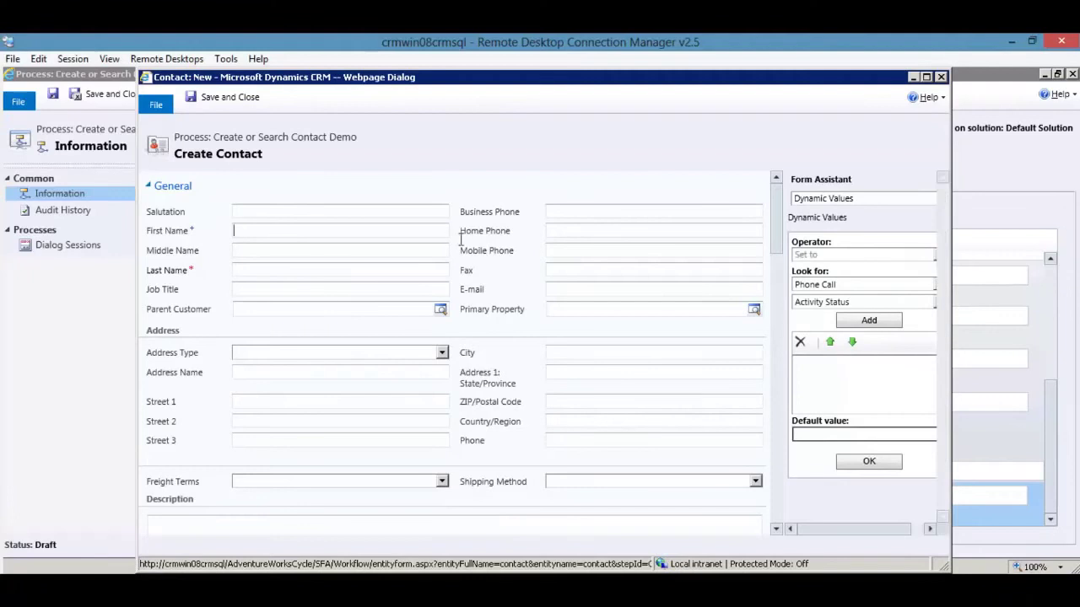
pyautogui.click(841, 287)
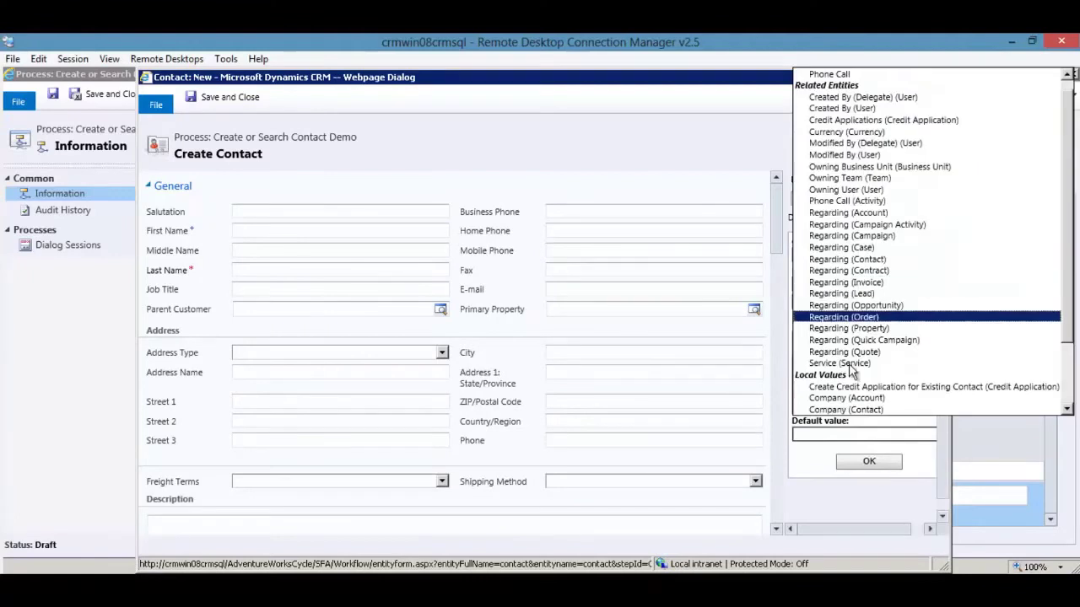
pyautogui.scroll(-3, 831, 346)
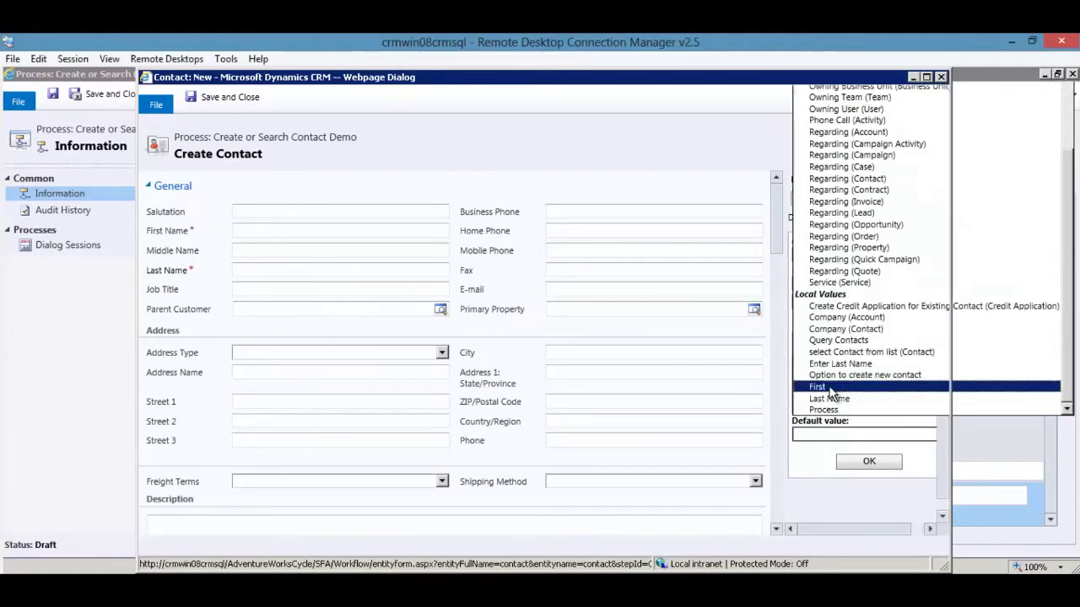
pyautogui.click(818, 386)
pyautogui.click(869, 324)
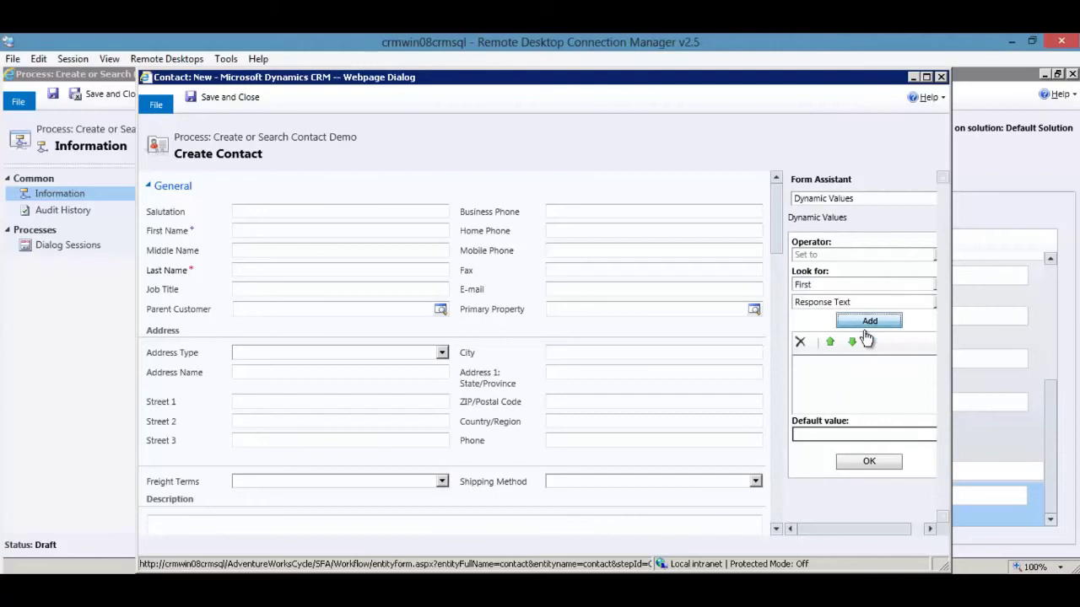
pyautogui.click(867, 461)
# - Set the new contact's Last Name to the Response Text of the Last Name prompt
pyautogui.click(263, 269)
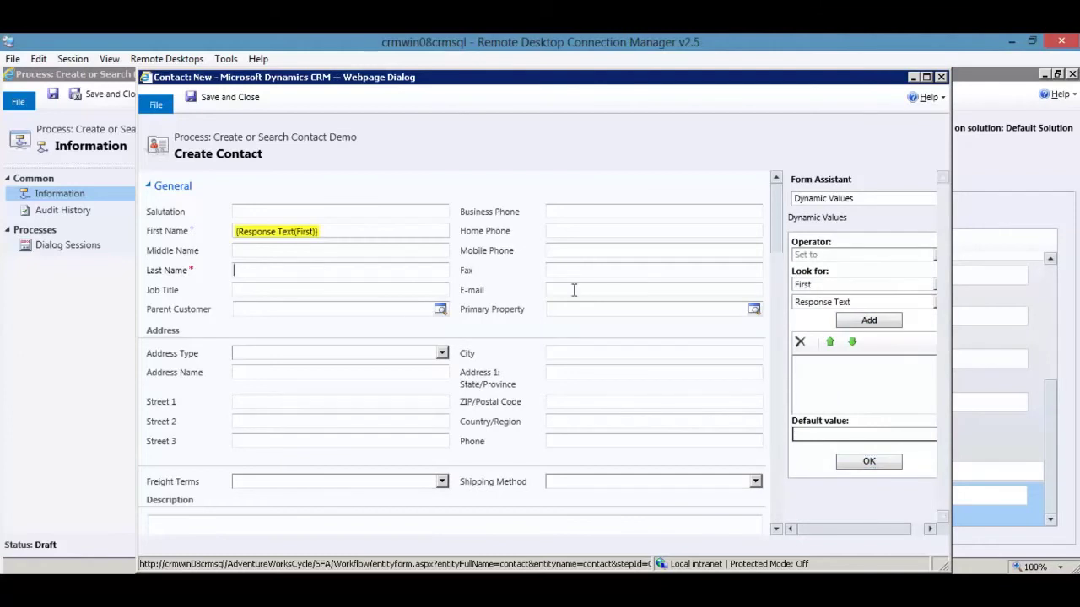
pyautogui.click(840, 302)
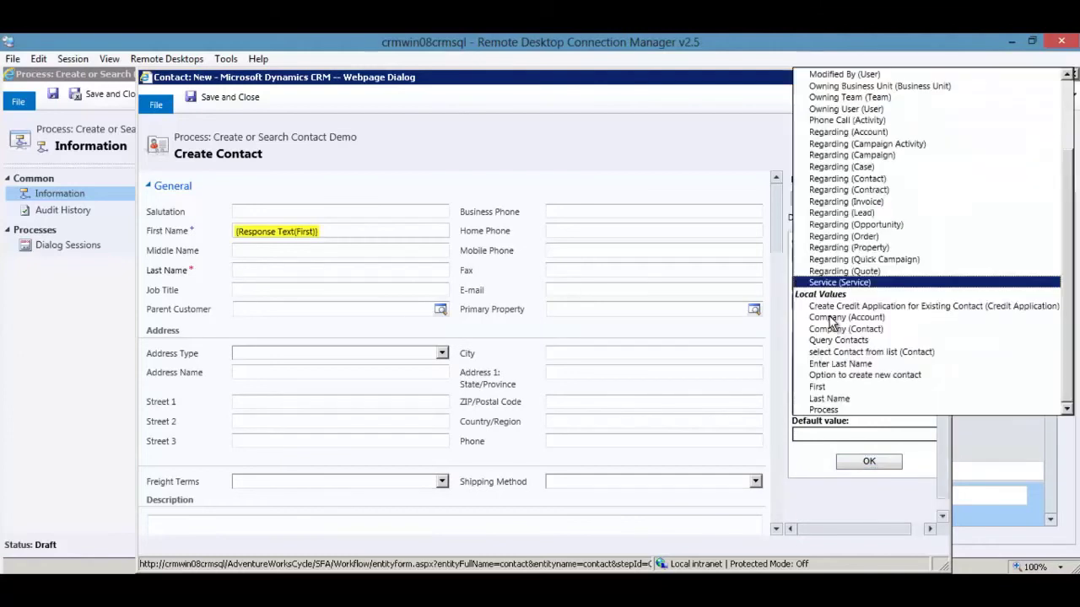
pyautogui.click(834, 399)
pyautogui.click(869, 320)
pyautogui.click(869, 460)
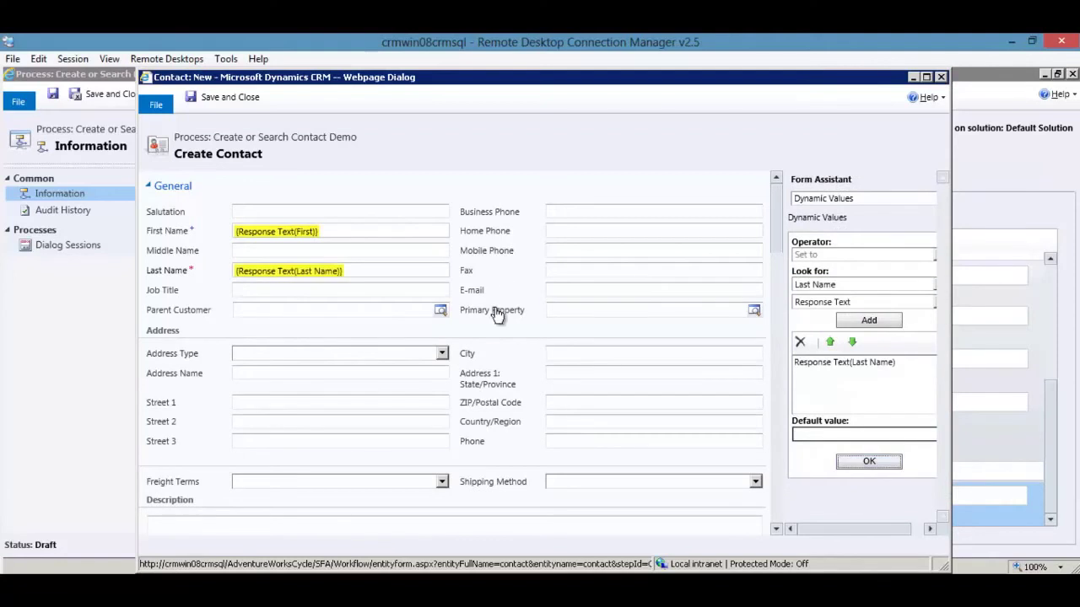
# - Set the new contact's Parent Customer to the Account value of Company (Account), and save and close the contact properties
pyautogui.click(261, 310)
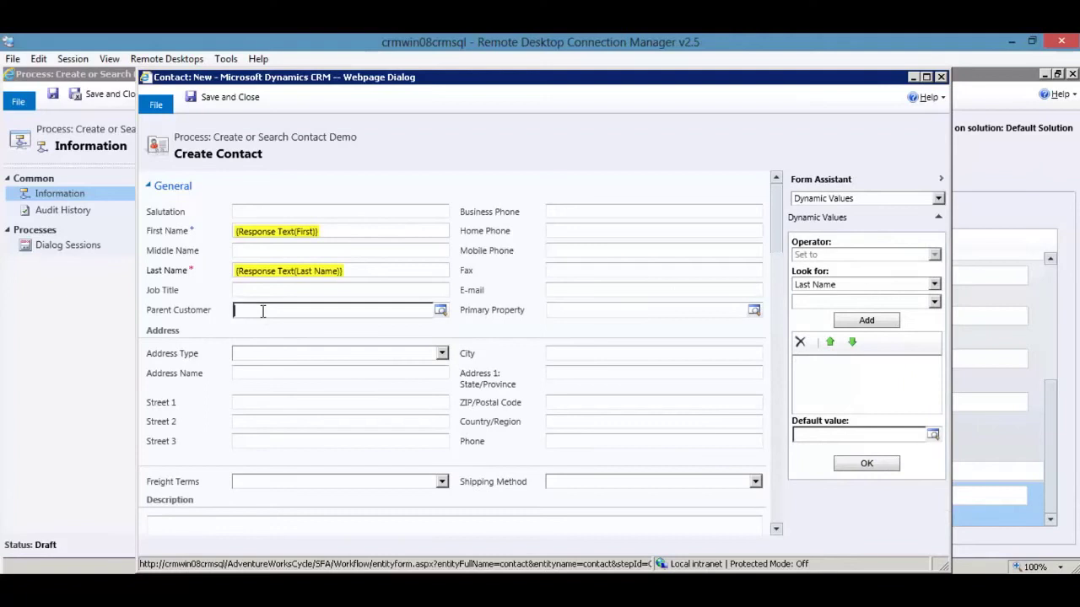
pyautogui.click(822, 301)
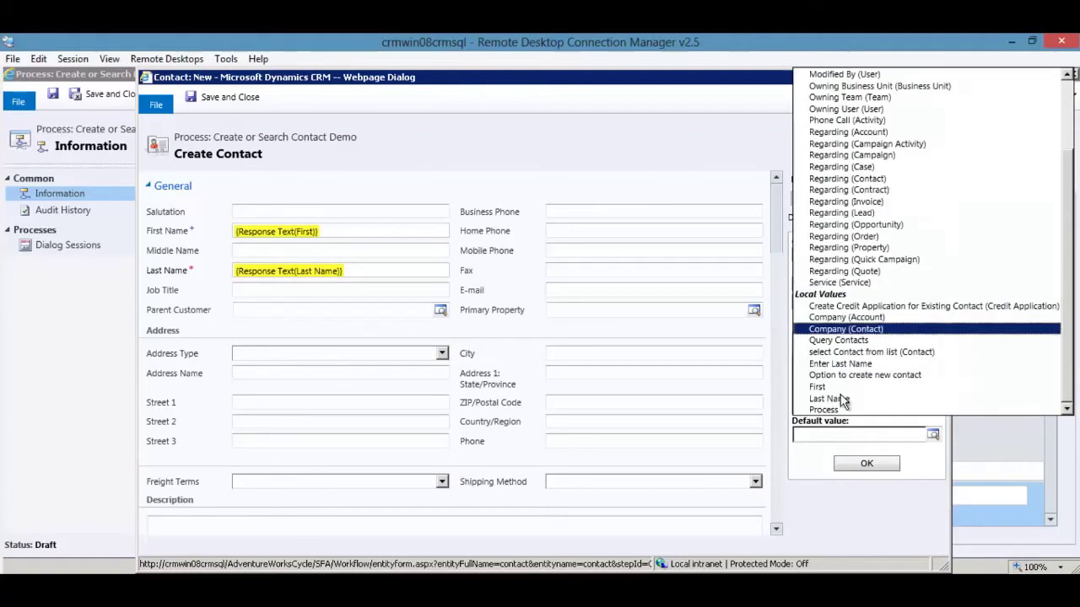
pyautogui.click(840, 318)
pyautogui.click(860, 321)
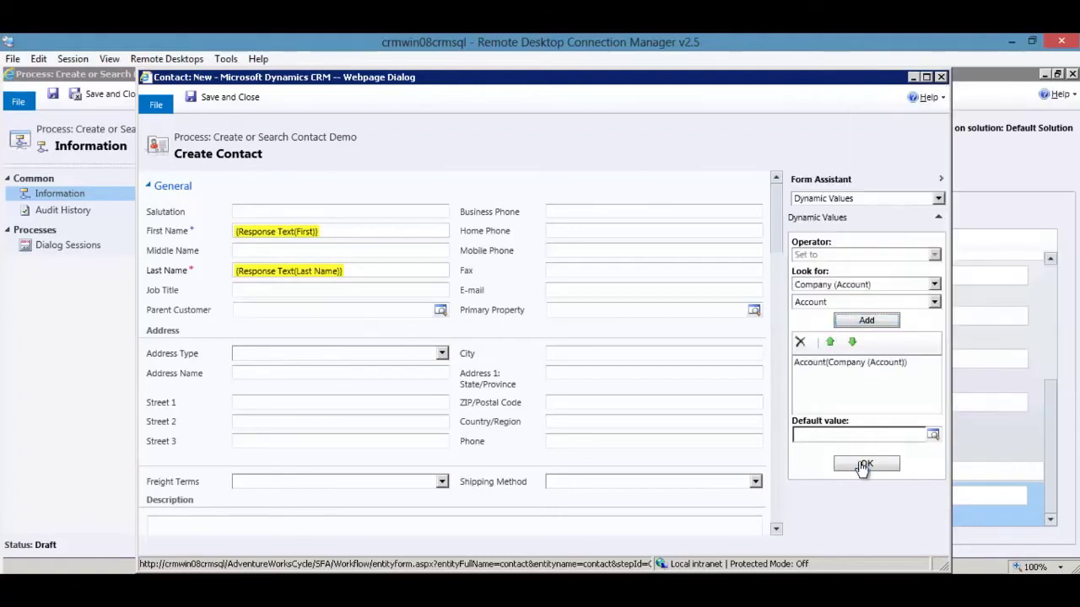
pyautogui.click(863, 465)
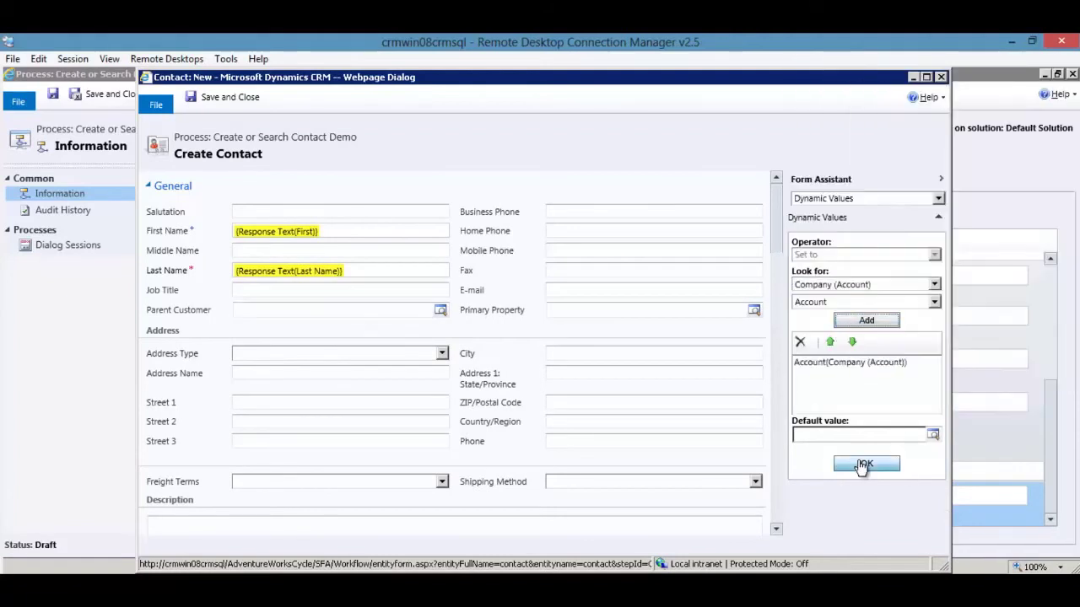
pyautogui.click(224, 98)
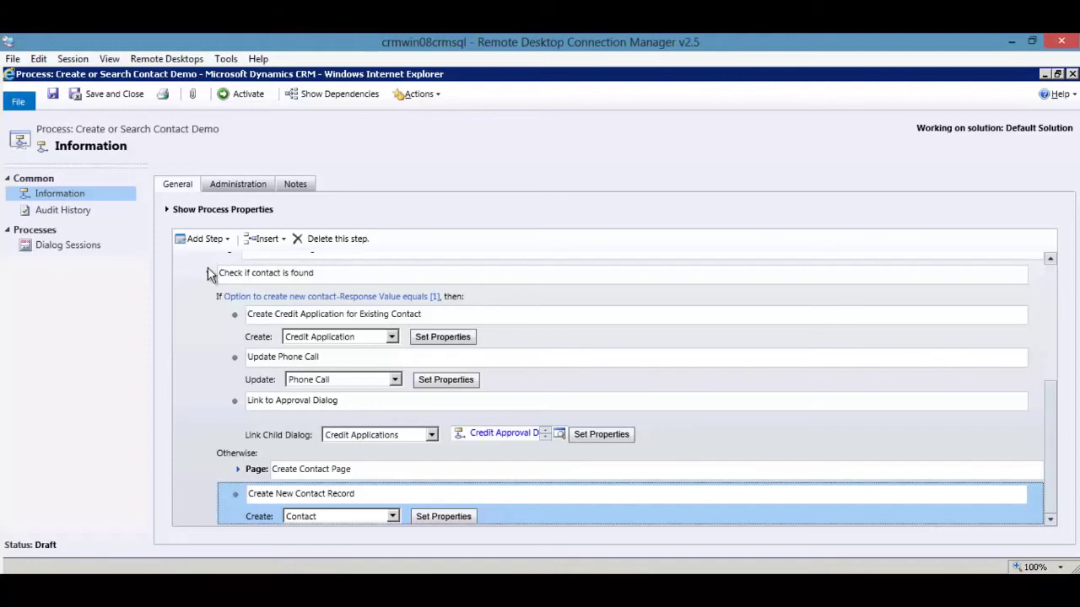
# - Add a Create Record step after Create New Contact Record, described as "Create Credit Application for New Contact record", for the Credit Application entity
pyautogui.click(205, 239)
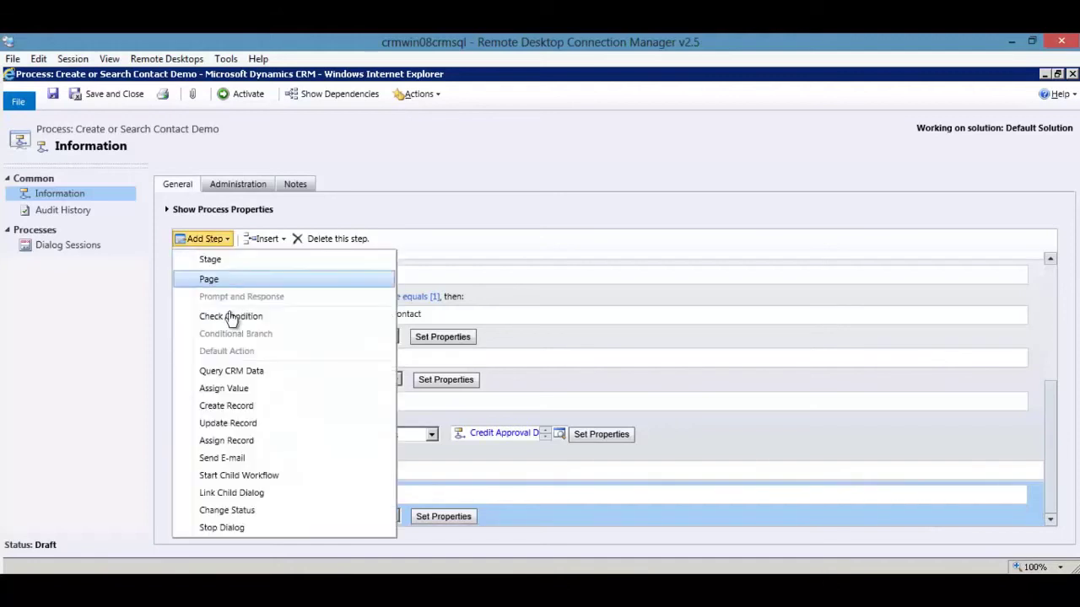
pyautogui.click(241, 409)
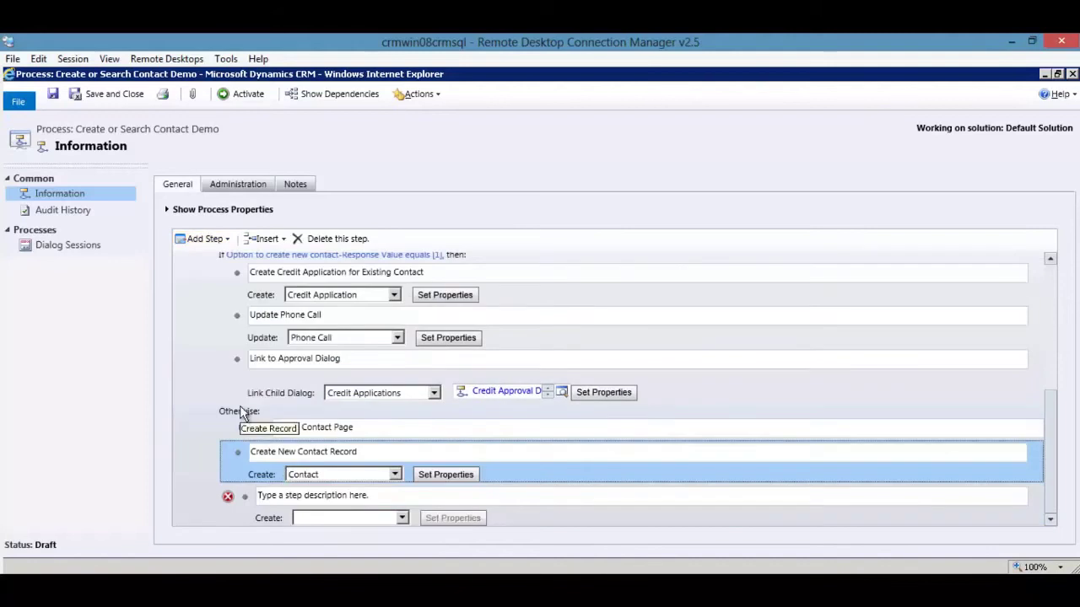
pyautogui.click(312, 497)
pyautogui.write('Create Credit Application for ')
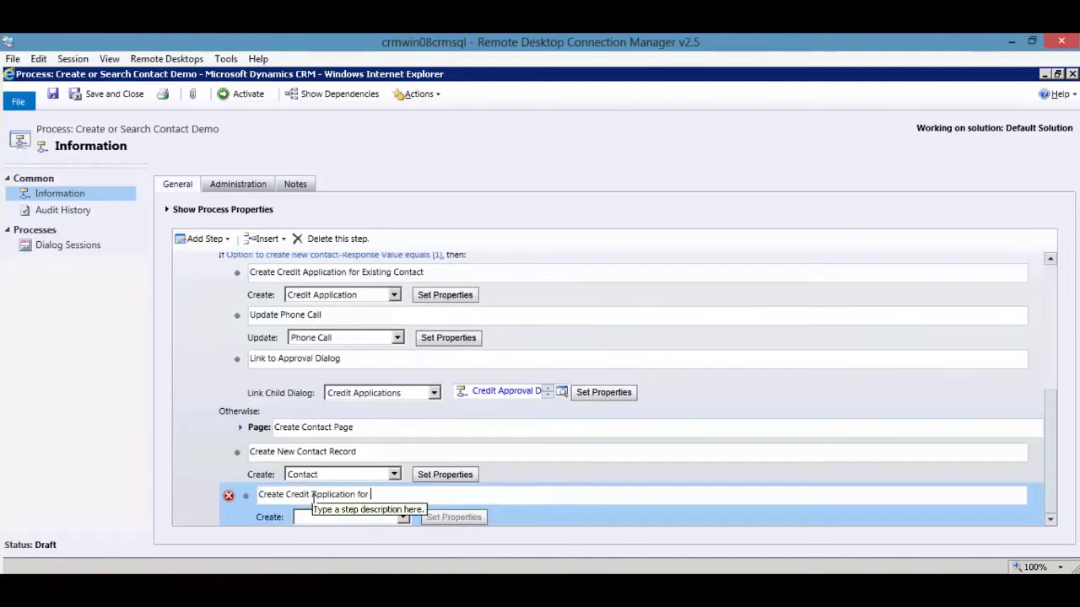
pyautogui.write('New Contact')
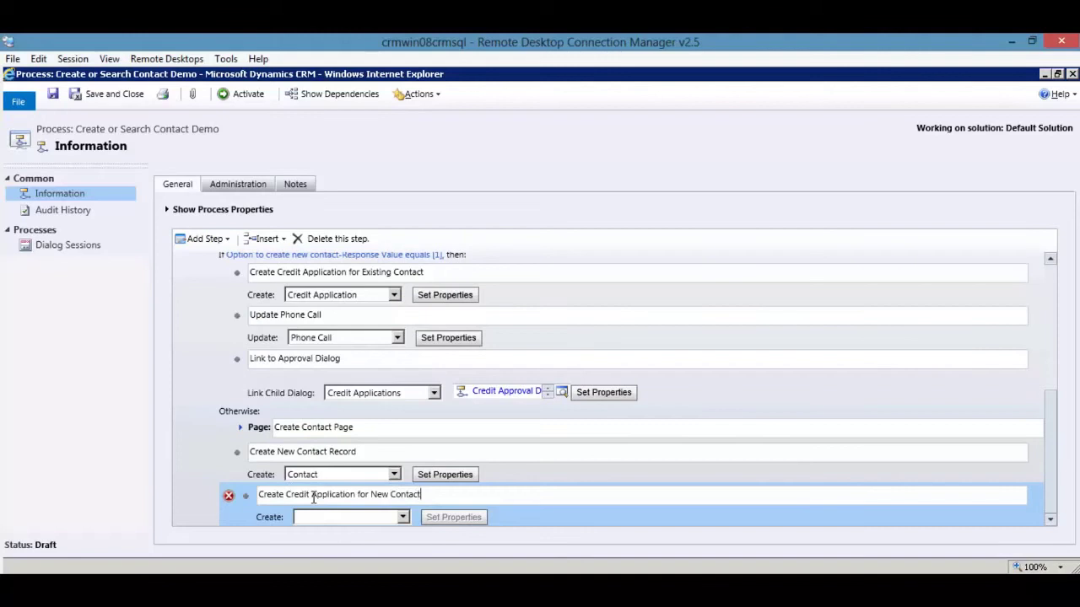
pyautogui.write(' record')
pyautogui.click(402, 517)
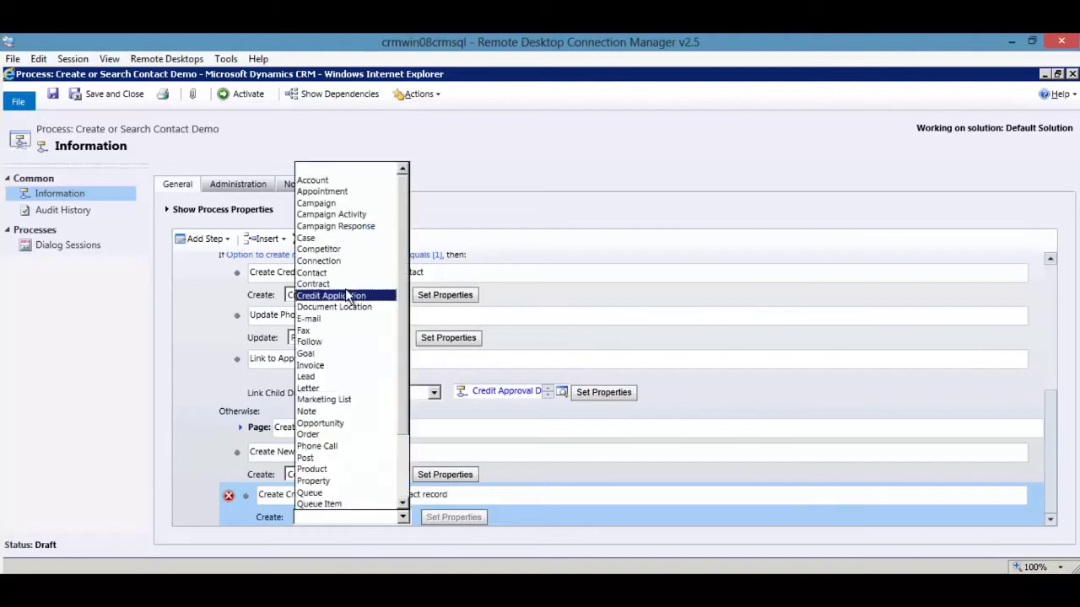
pyautogui.click(350, 294)
# - In the new credit application's properties, set Primary Contact to the Contact value of Create New Contact Record (Contact)
pyautogui.click(445, 518)
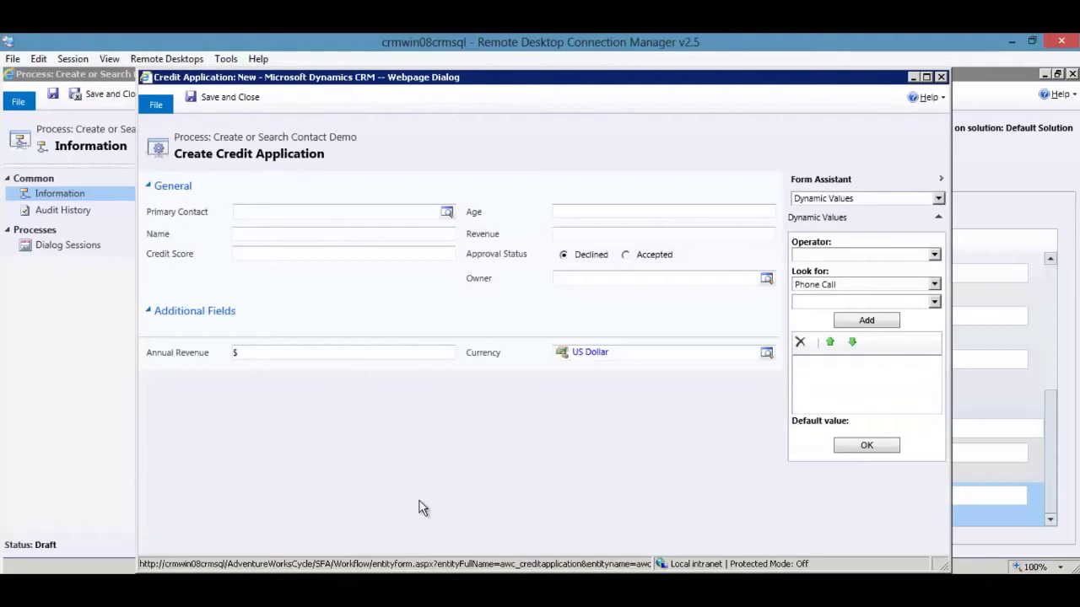
pyautogui.click(323, 213)
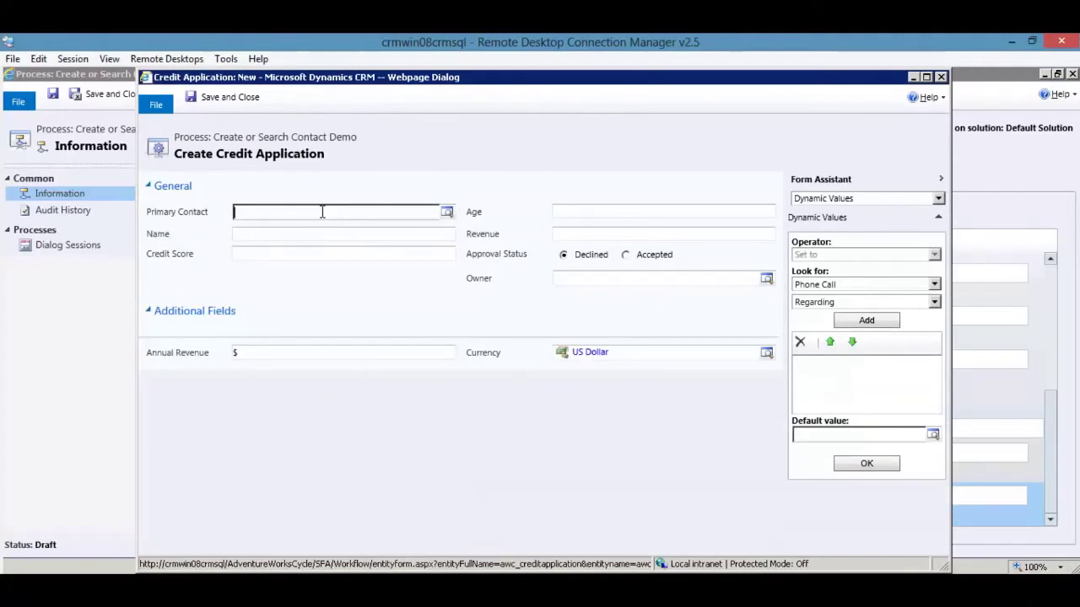
pyautogui.click(838, 286)
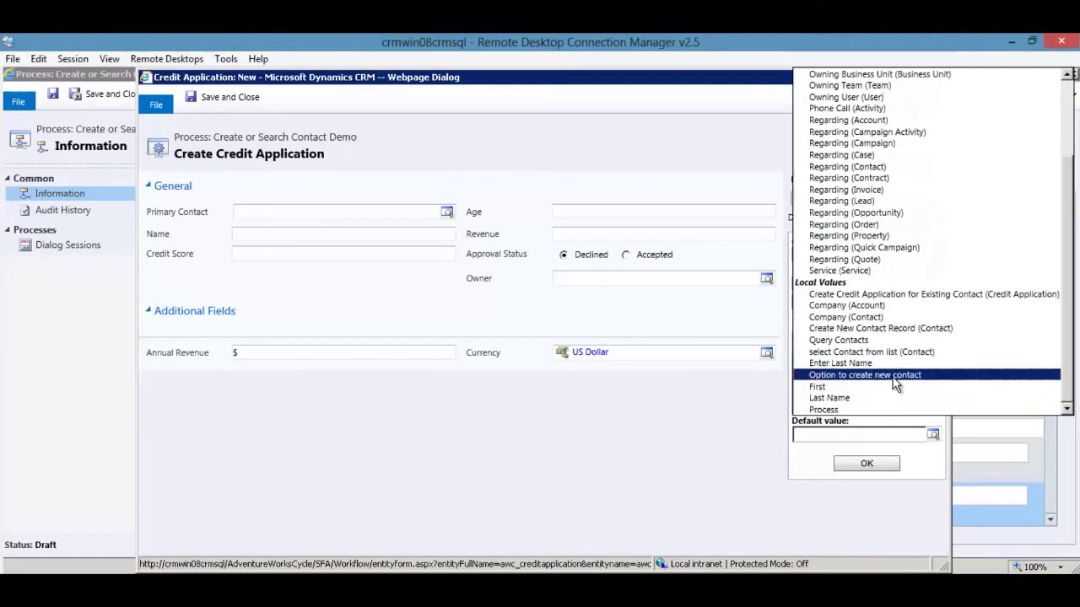
pyautogui.click(860, 331)
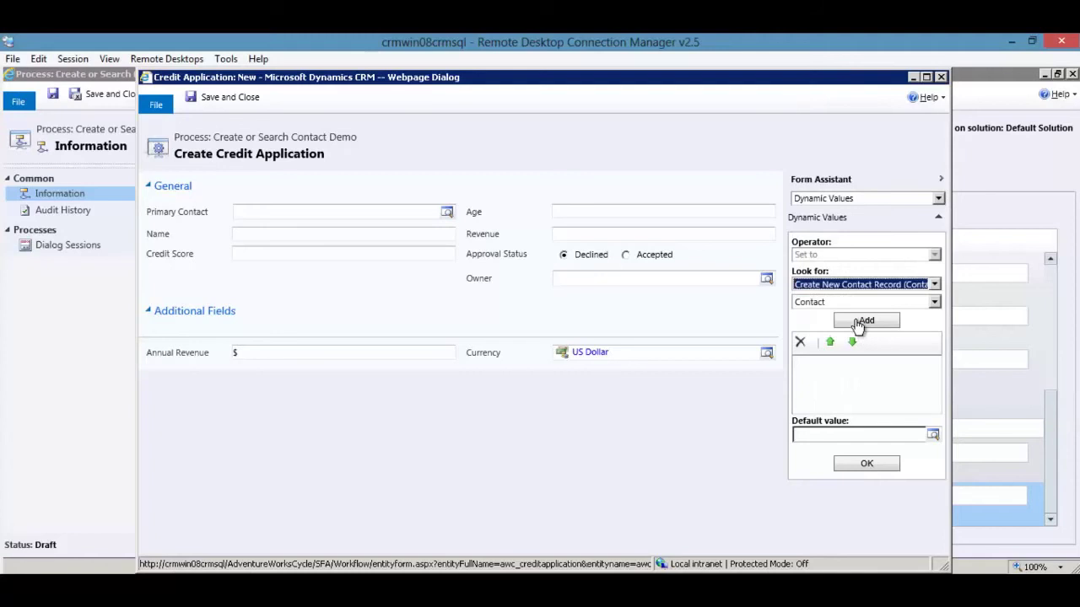
pyautogui.click(864, 322)
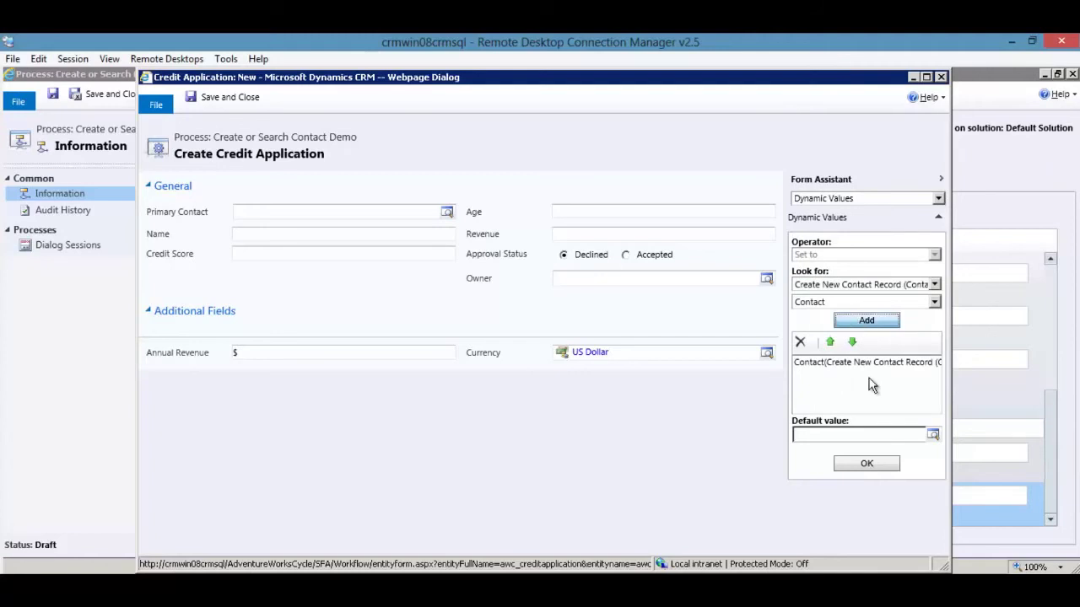
pyautogui.click(860, 465)
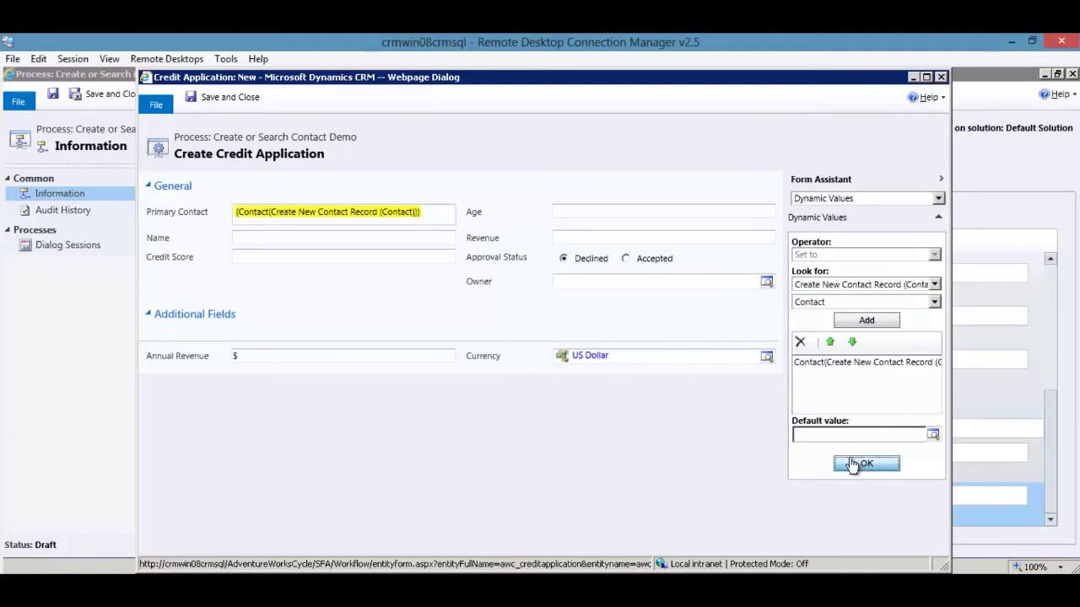
# - Set the credit application's Name to the Full Name of Create New Contact Record (Contact), and save and close its properties
pyautogui.click(262, 240)
pyautogui.click(822, 302)
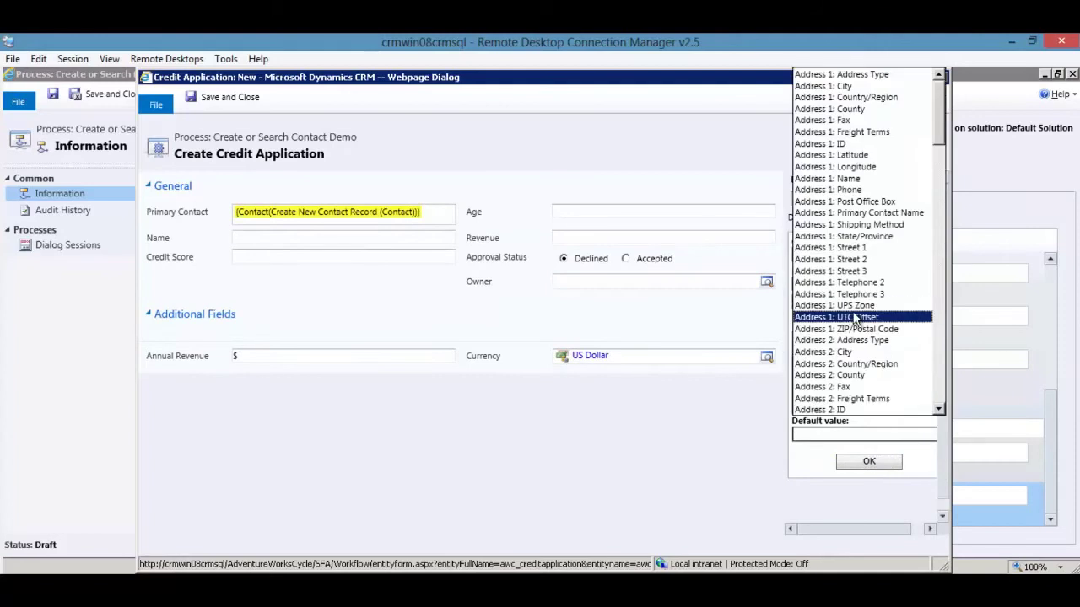
pyautogui.scroll(-5, 854, 319)
pyautogui.press('Return')
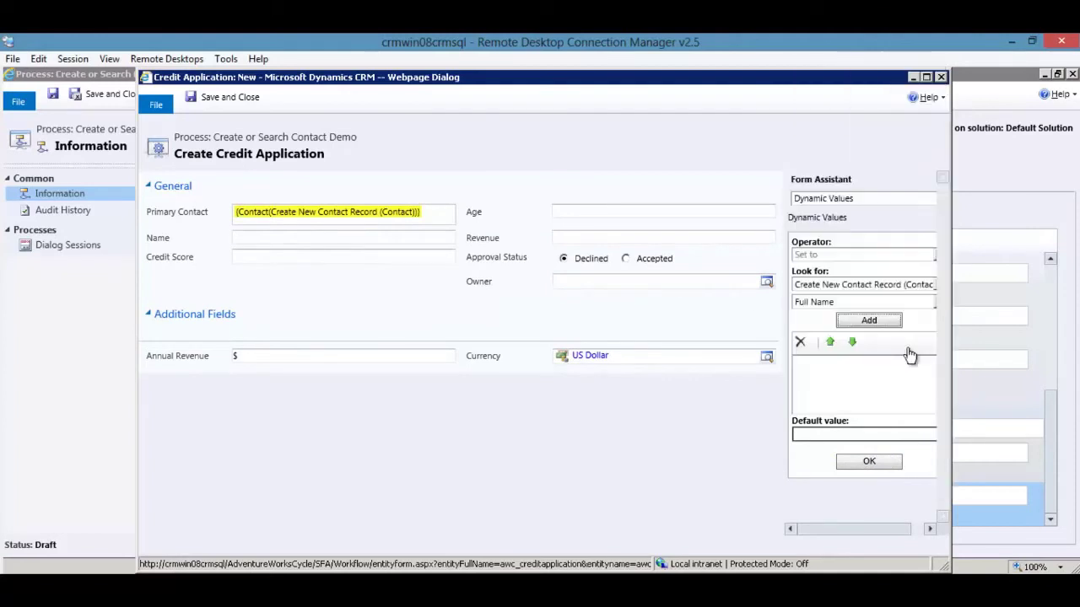
pyautogui.click(866, 324)
pyautogui.click(873, 463)
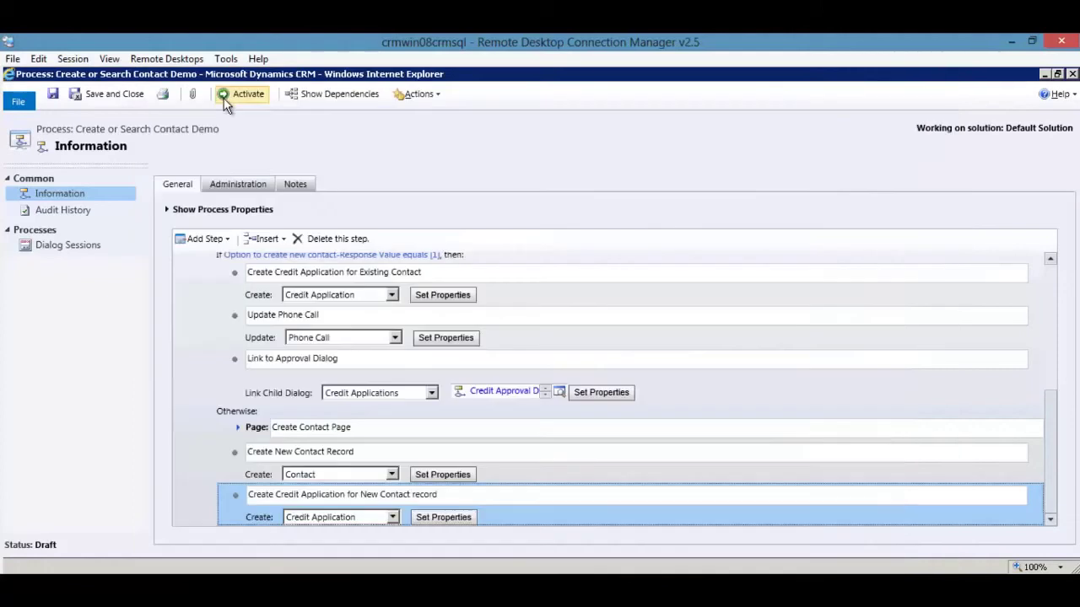
pyautogui.click(225, 98)
# - Add an Update Record step after the new contact's credit application step, described as "update phone call", for the Phone Call entity
pyautogui.click(206, 239)
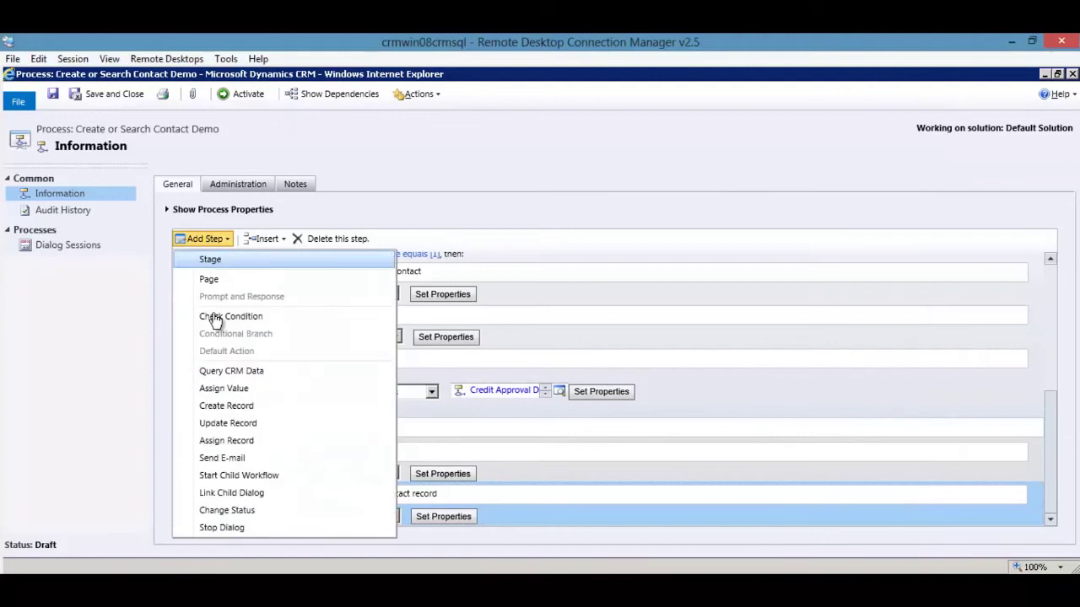
pyautogui.click(235, 430)
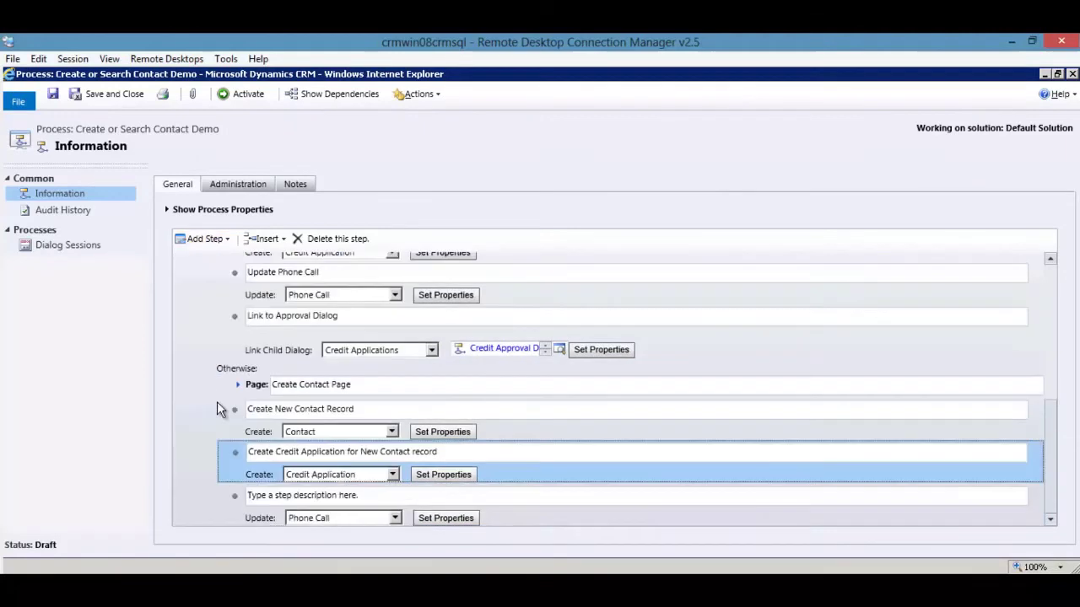
pyautogui.click(332, 494)
pyautogui.write('update phone call')
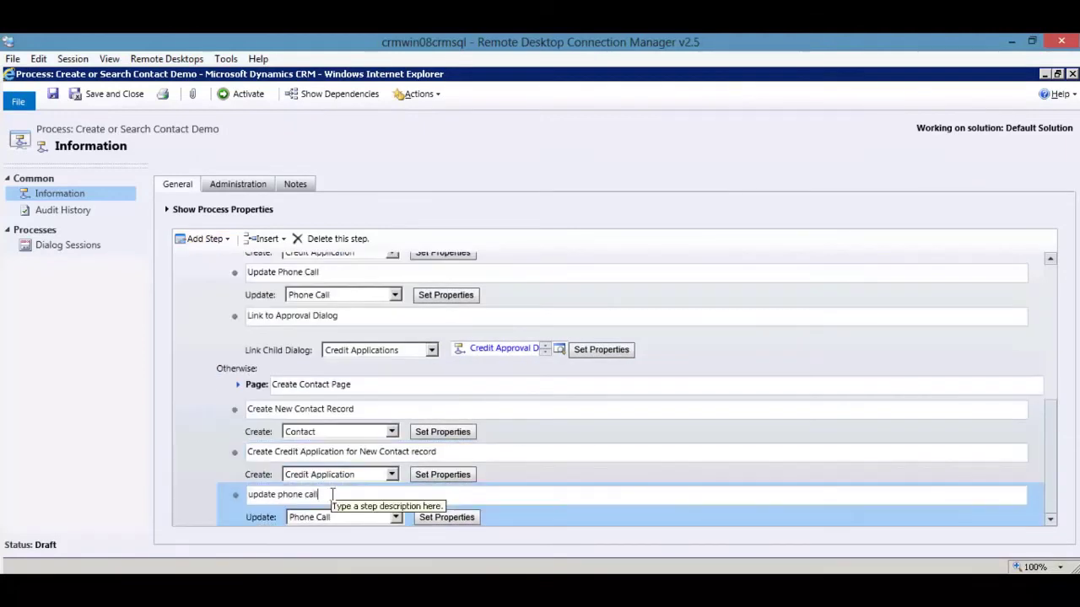
pyautogui.click(394, 517)
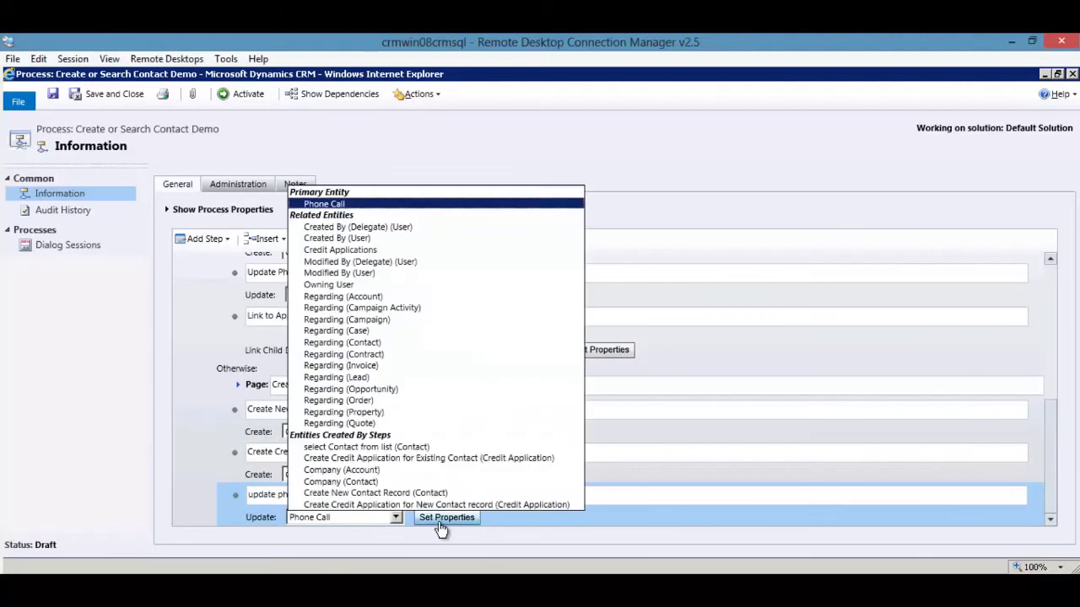
# - In the update phone call properties, set Recipient to the Contact value of Create New Contact Record (Contact)
pyautogui.click(442, 519)
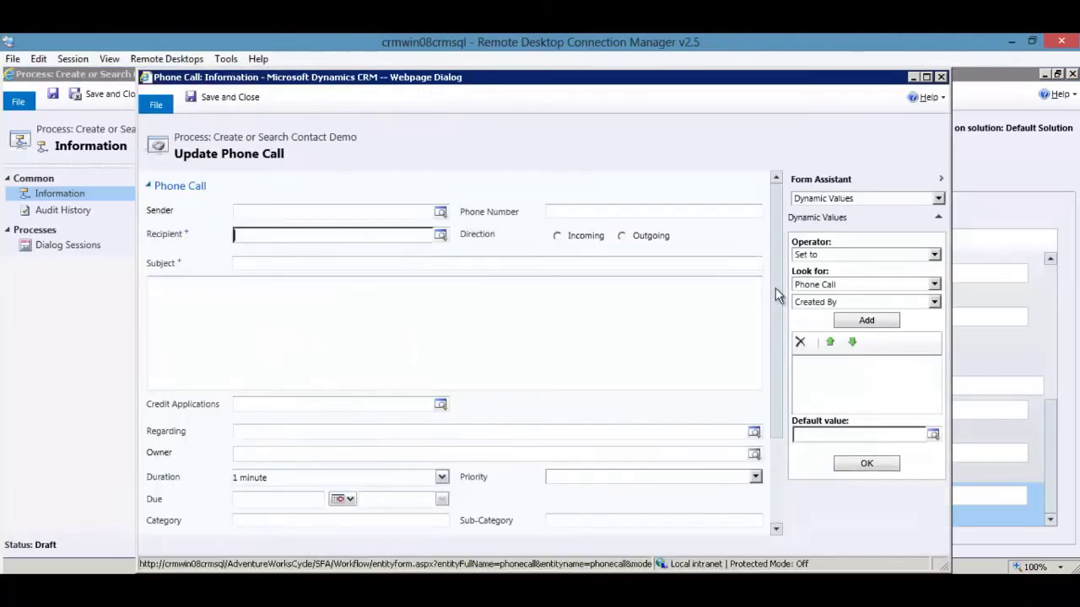
pyautogui.click(825, 285)
pyautogui.scroll(-3, 861, 369)
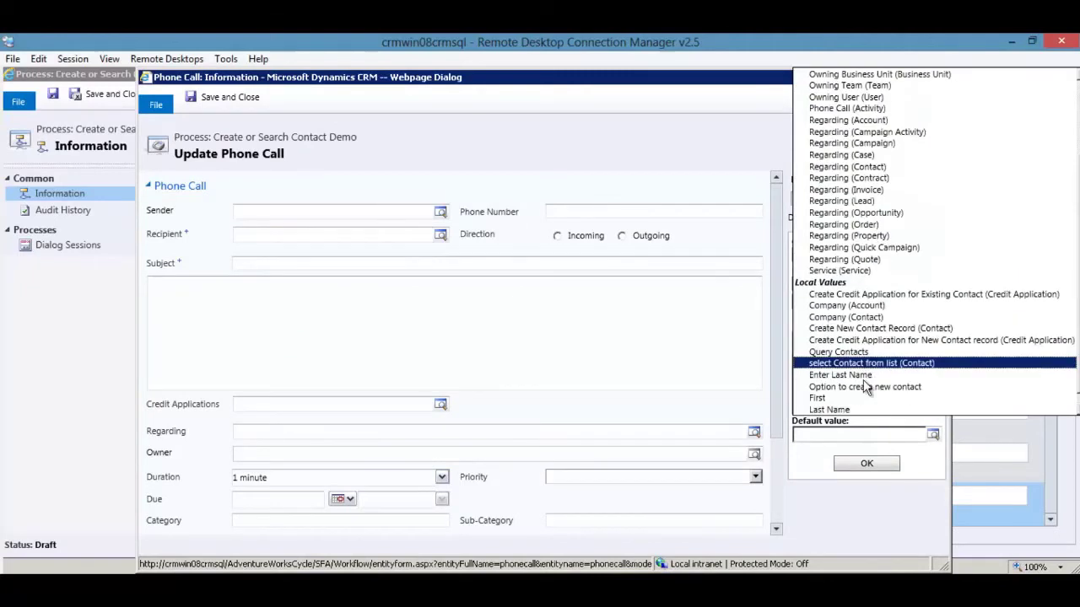
pyautogui.click(852, 329)
pyautogui.click(866, 320)
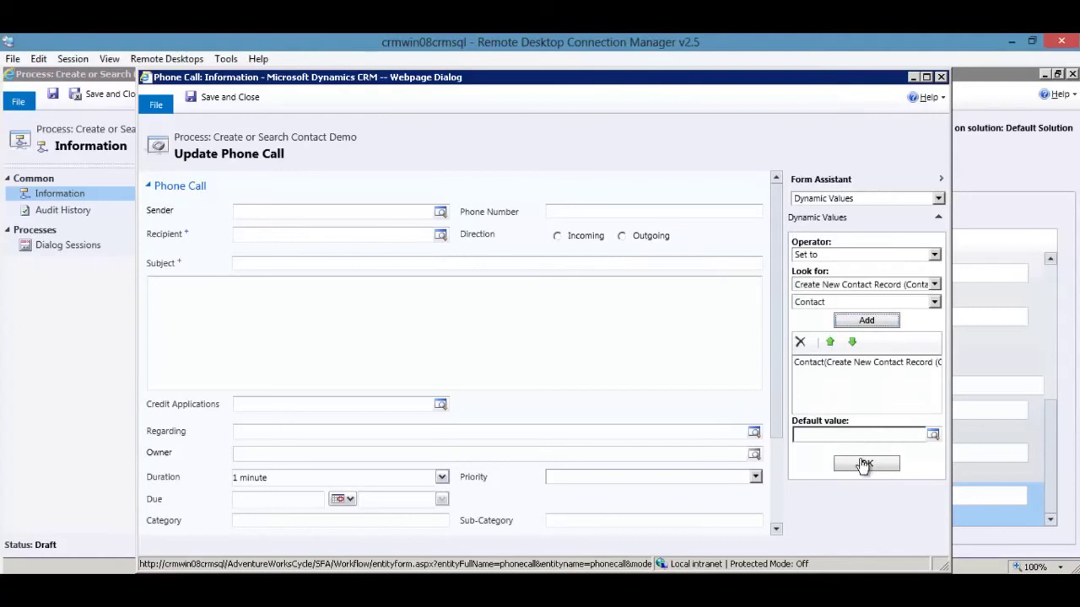
pyautogui.click(867, 465)
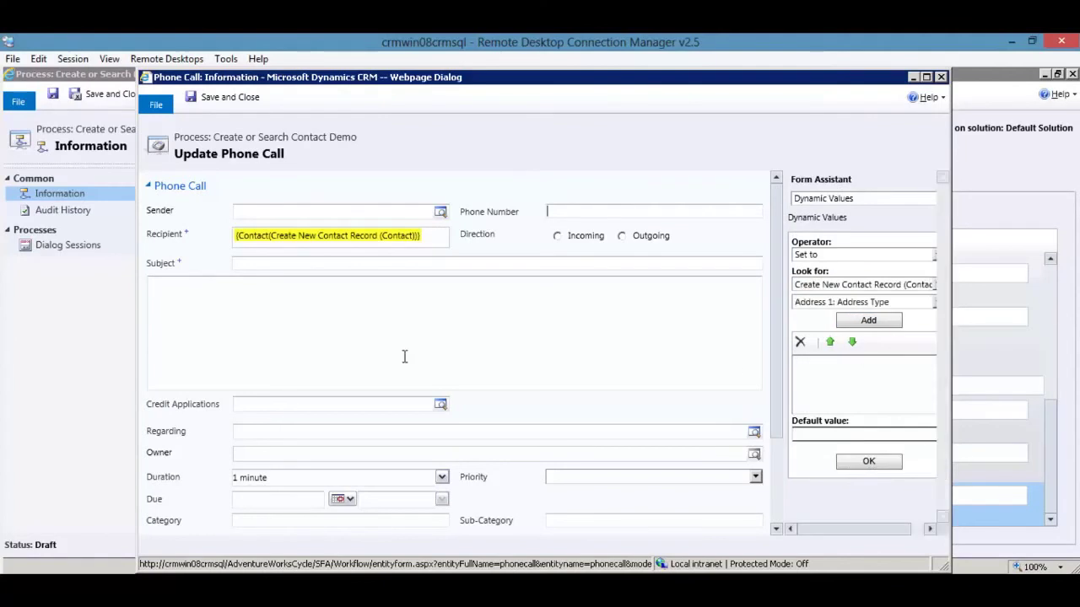
# - Set the phone call's Subject to "Credit Application for" followed by the Full Name of Create New Contact Record (Contact)
pyautogui.click(277, 264)
pyautogui.write('Credit Application for')
pyautogui.click(810, 301)
pyautogui.scroll(-5, 824, 323)
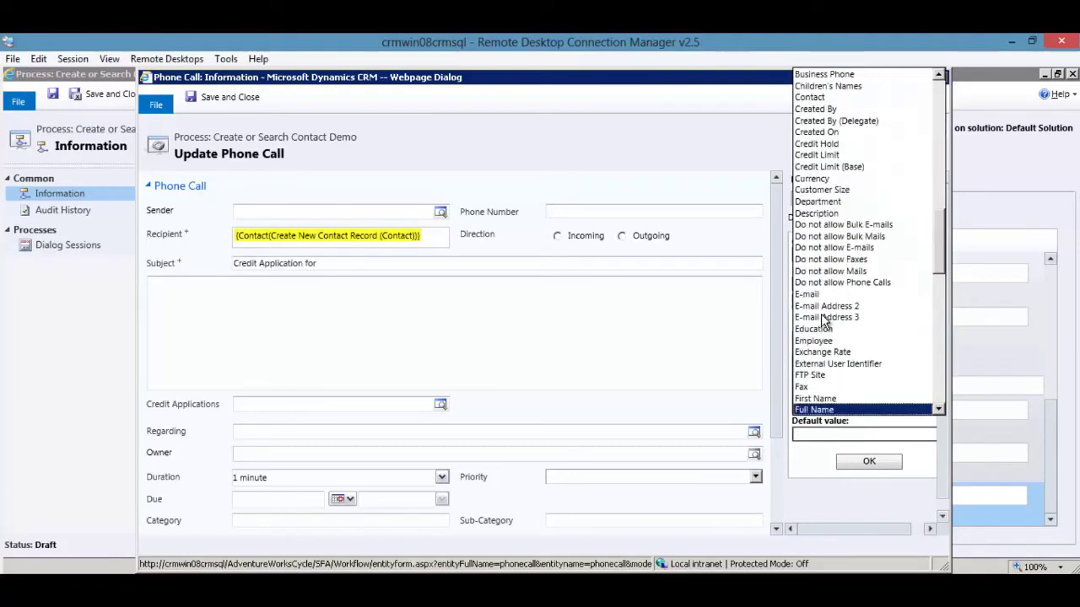
pyautogui.click(814, 409)
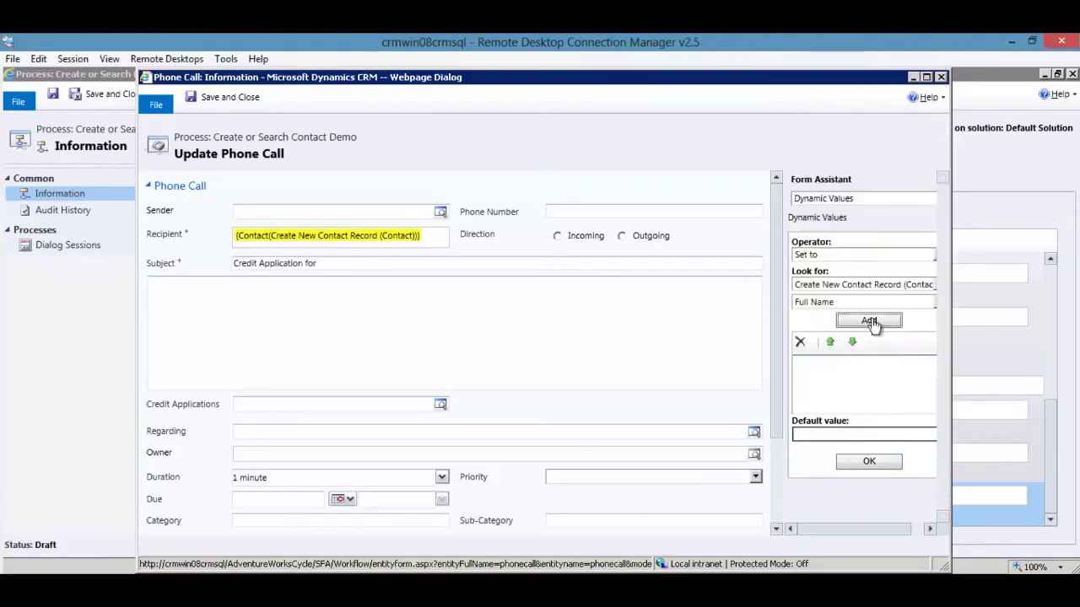
pyautogui.click(868, 461)
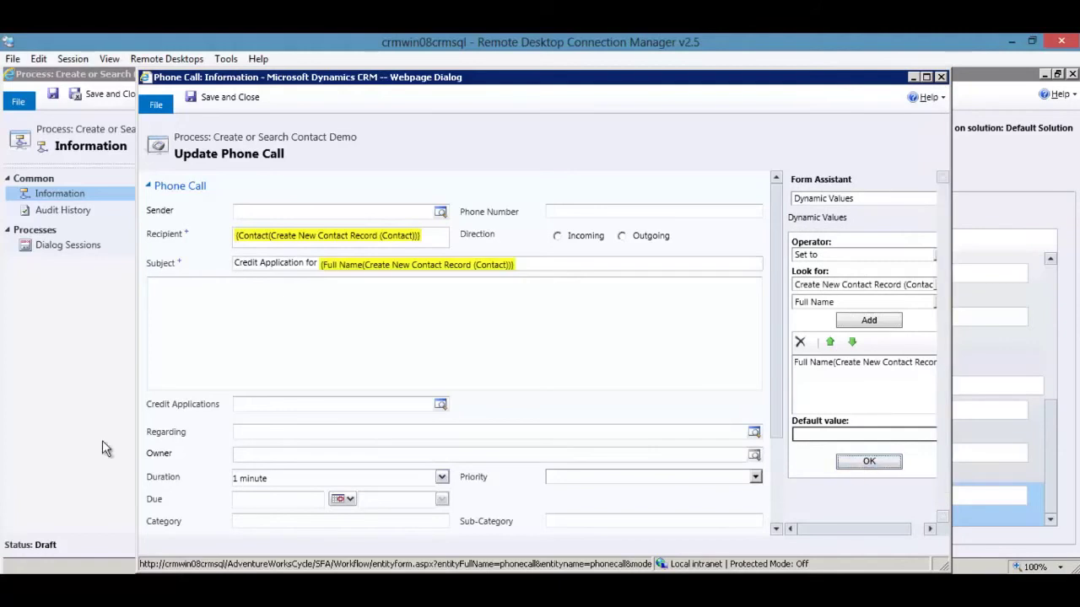
# - Set the phone call's Credit Applications to the Credit Application value of Create Credit Application for New Contact record, and save and close the properties
pyautogui.click(244, 405)
pyautogui.click(864, 287)
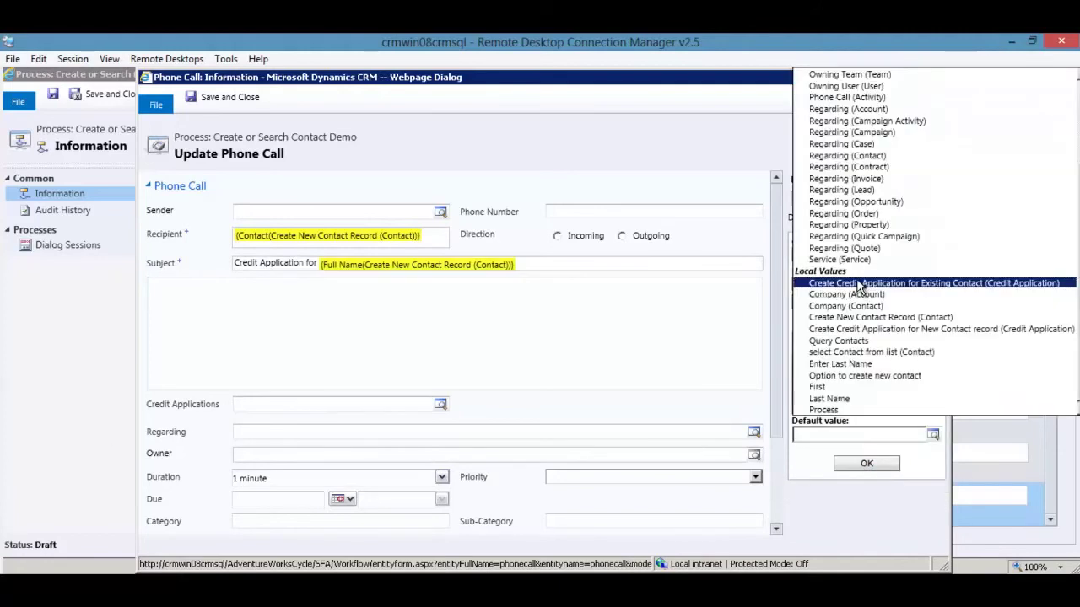
pyautogui.click(905, 328)
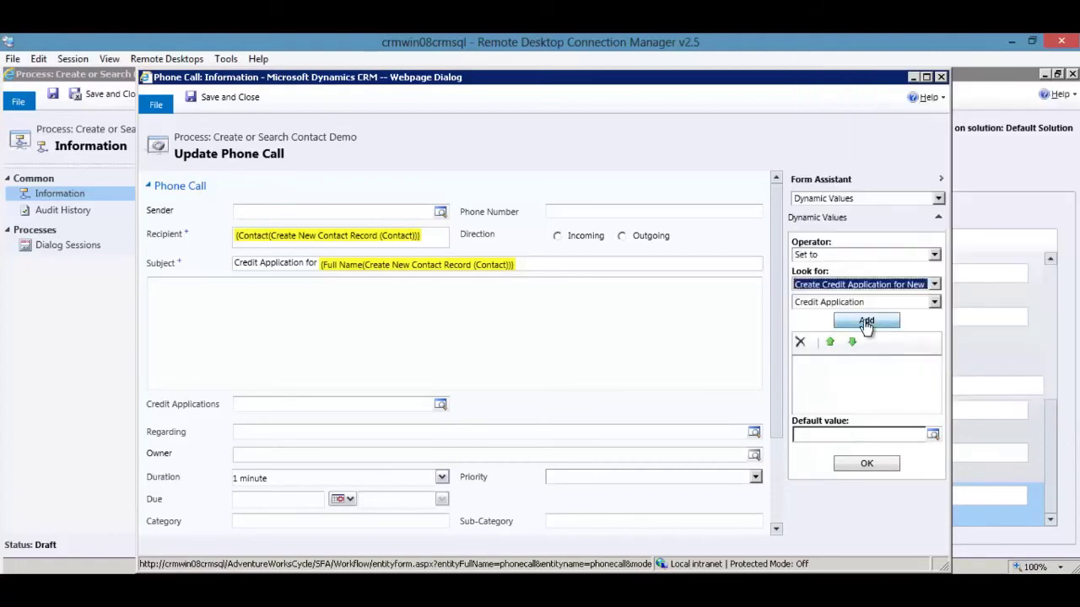
pyautogui.click(864, 322)
pyautogui.click(864, 467)
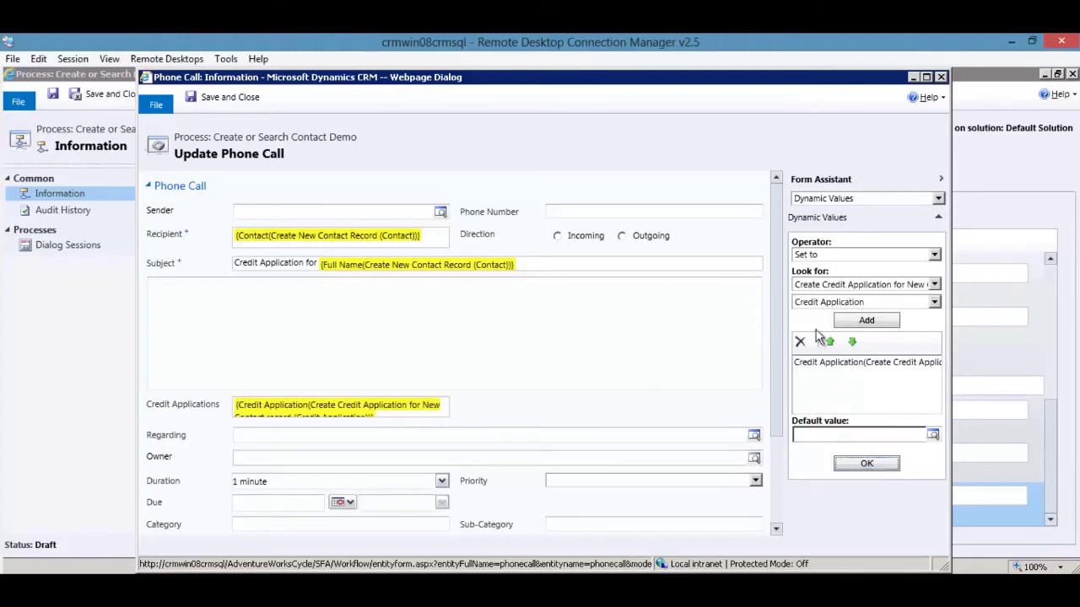
pyautogui.click(935, 305)
pyautogui.click(934, 305)
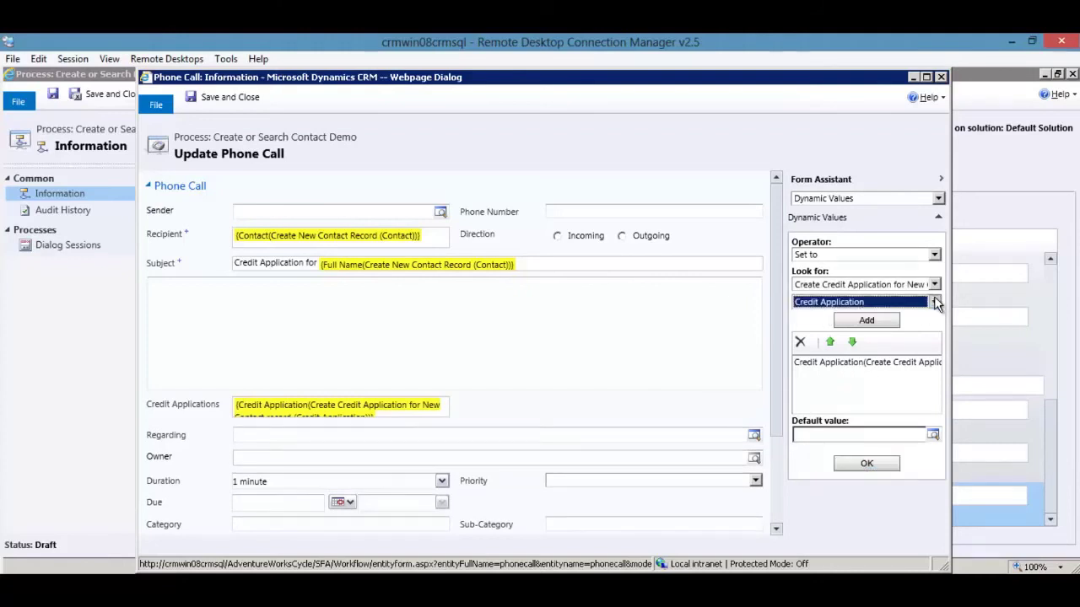
pyautogui.click(935, 284)
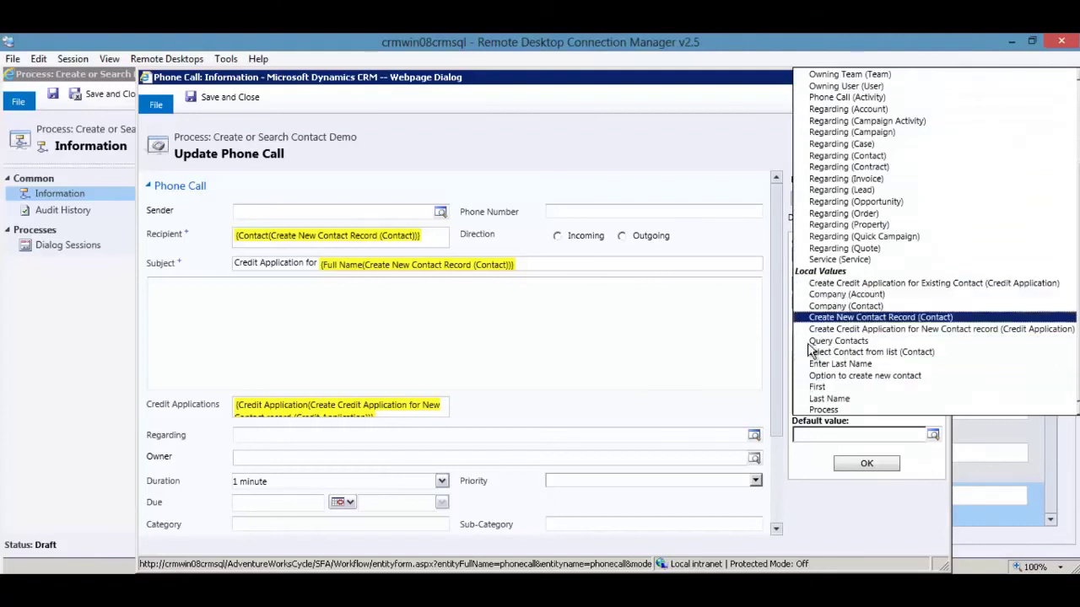
pyautogui.click(638, 317)
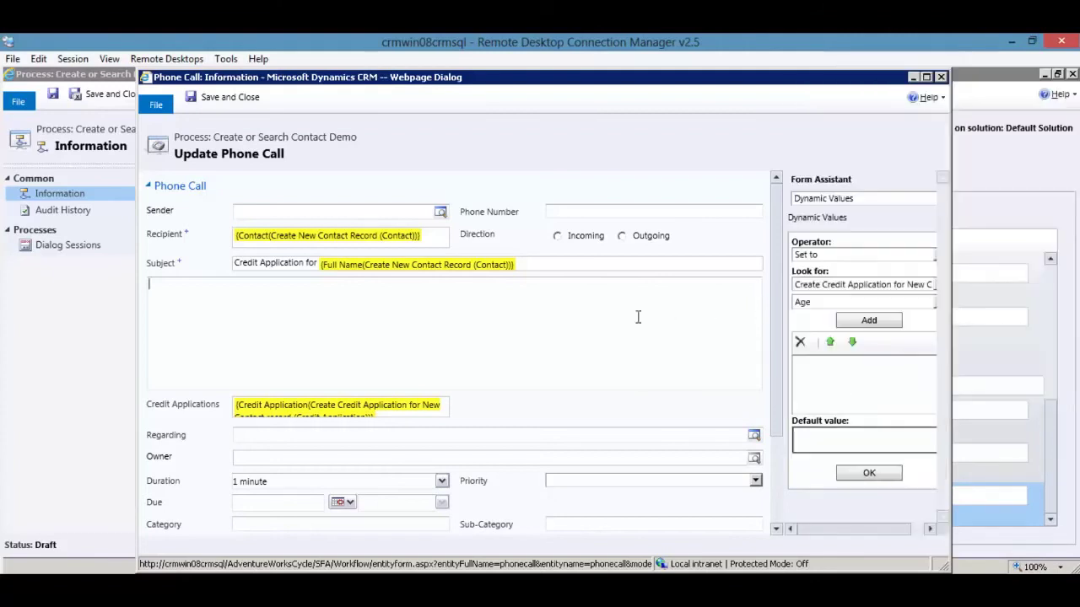
pyautogui.click(225, 97)
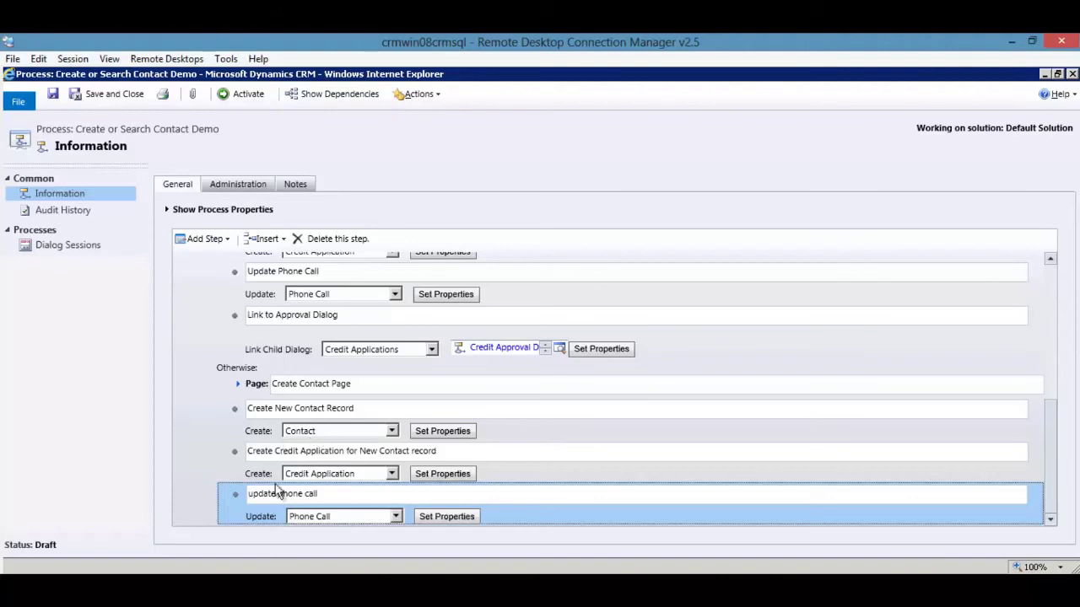
# - Add a Link Child Dialog step described as "link to credit application" for Credit Applications, using the Credit Approval Demo dialog
pyautogui.click(206, 239)
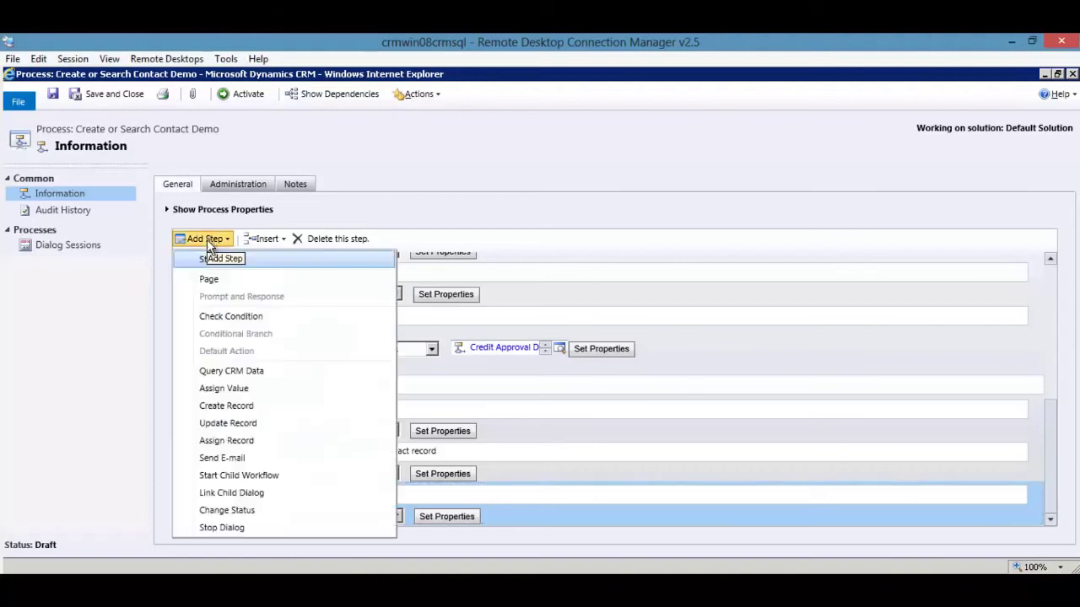
pyautogui.click(259, 494)
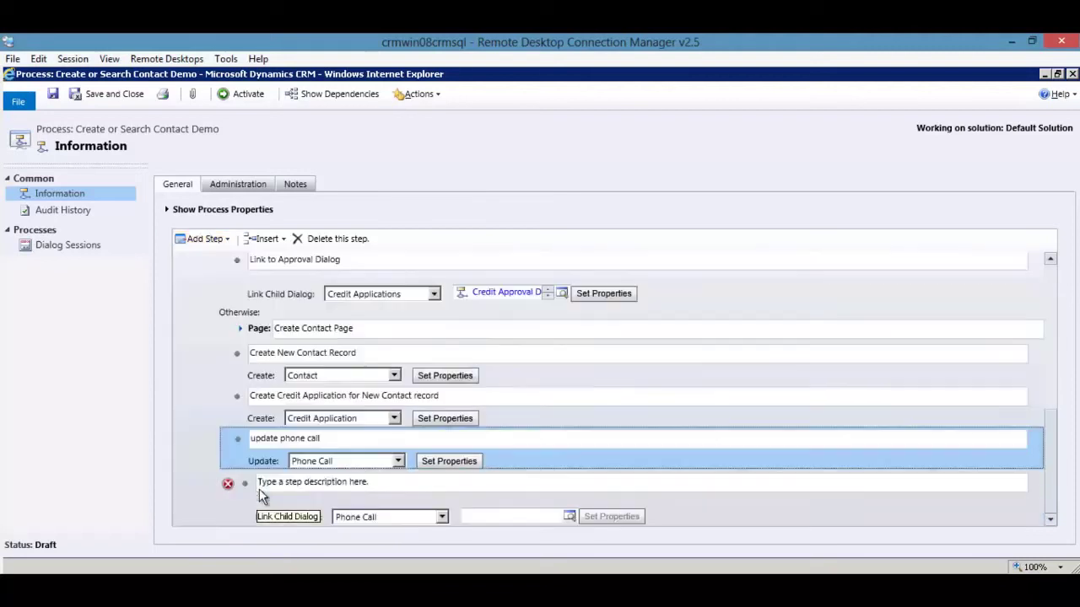
pyautogui.write('link to credit application')
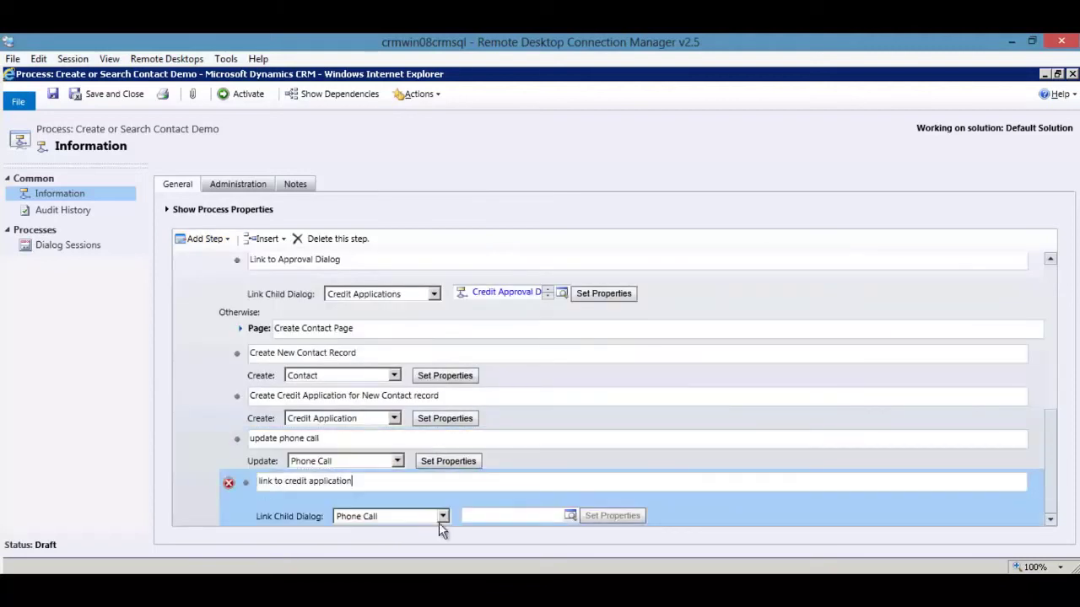
pyautogui.click(439, 520)
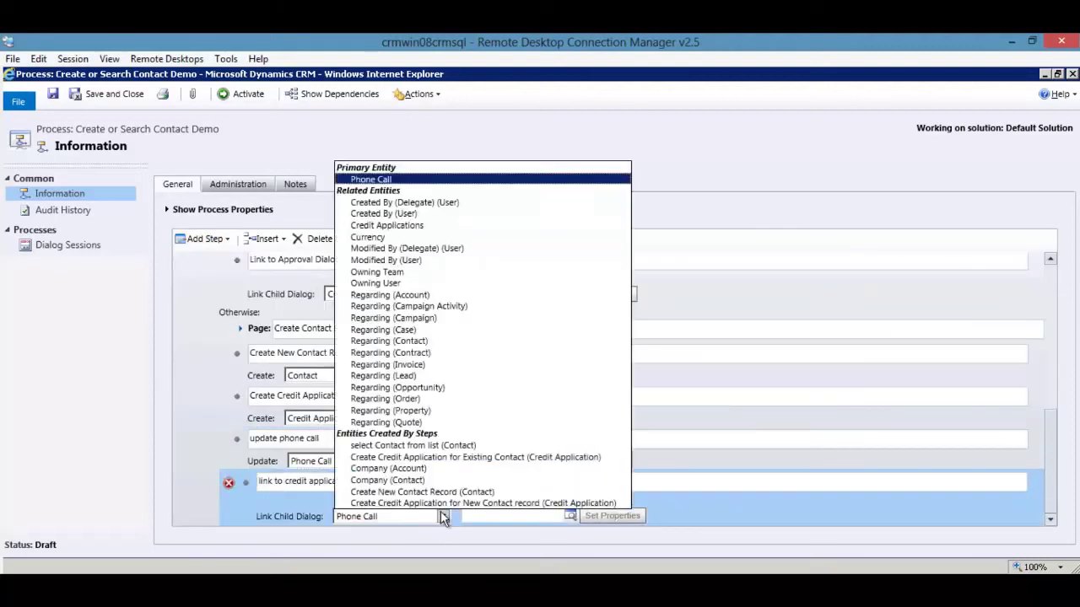
pyautogui.click(408, 226)
pyautogui.click(571, 516)
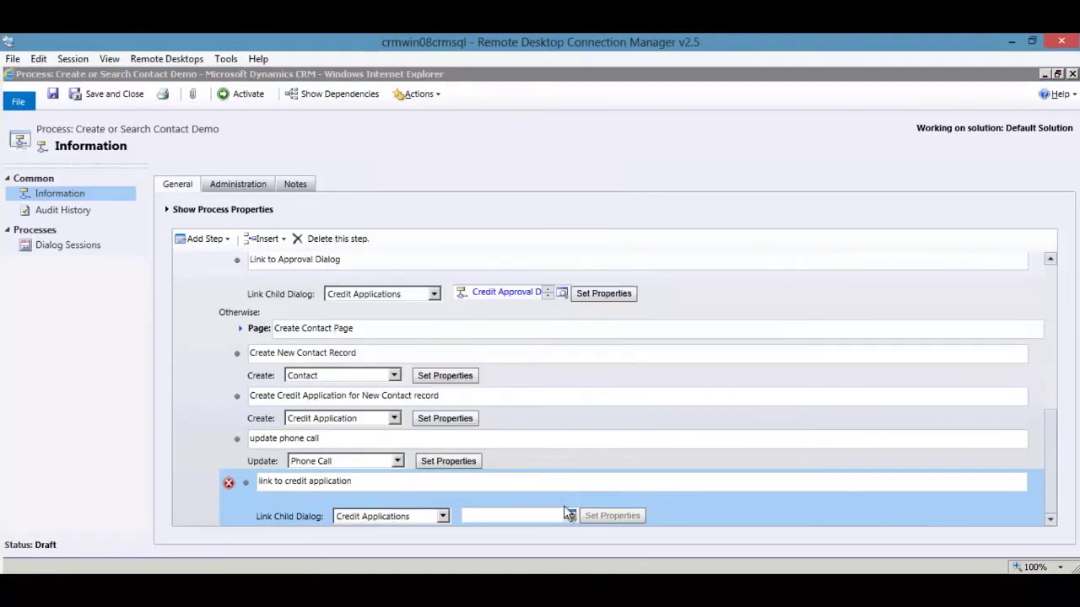
pyautogui.click(385, 270)
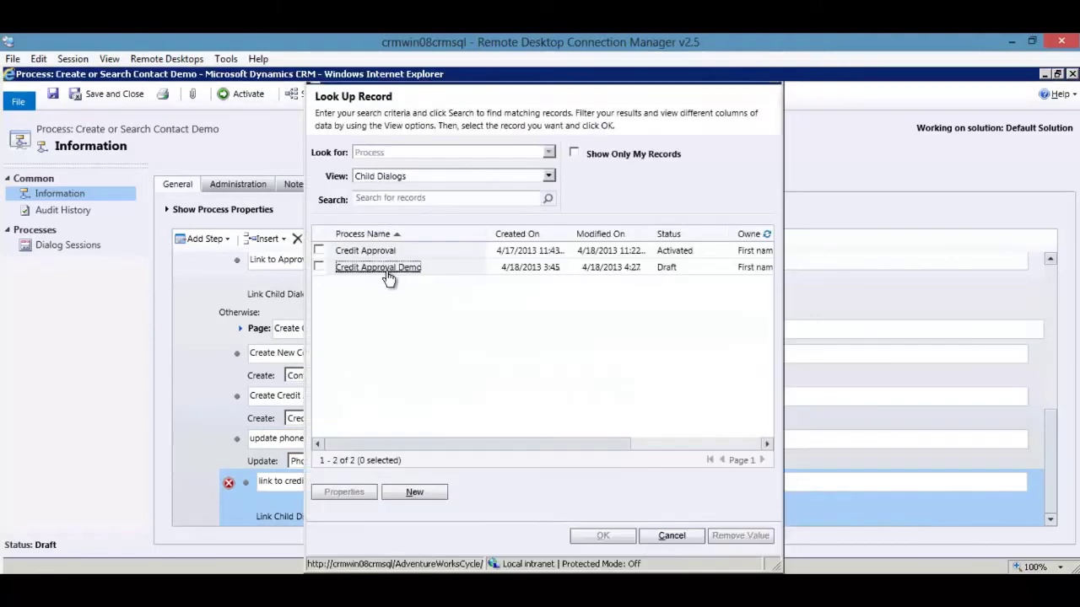
pyautogui.click(604, 536)
# - Set the child dialog's CreditApplicationId to the Credit Application value of Create Credit Application for New Contact record, and save and close the properties
pyautogui.click(603, 516)
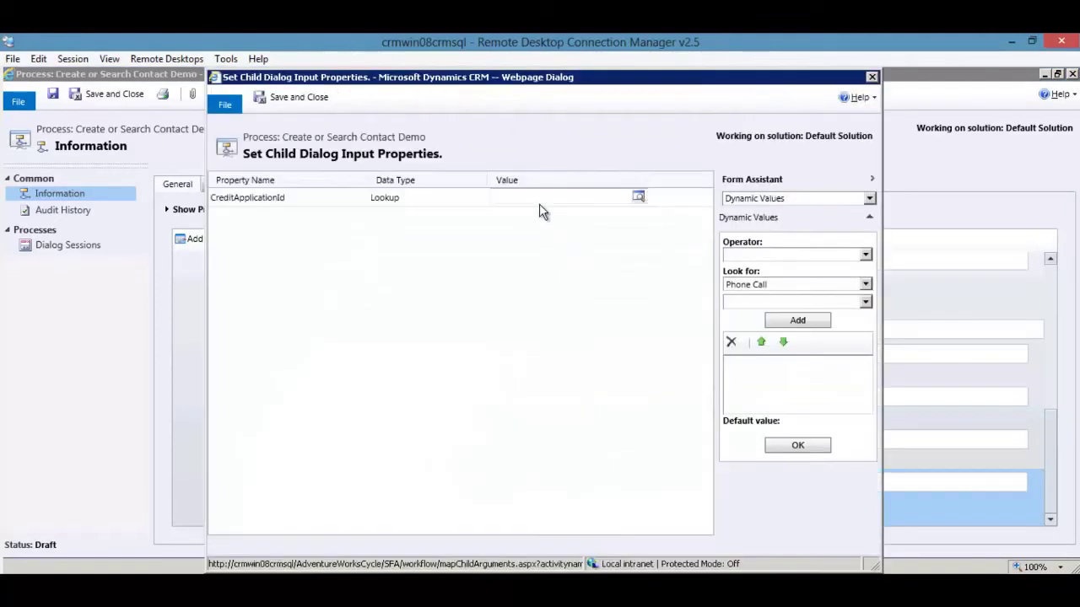
pyautogui.click(532, 199)
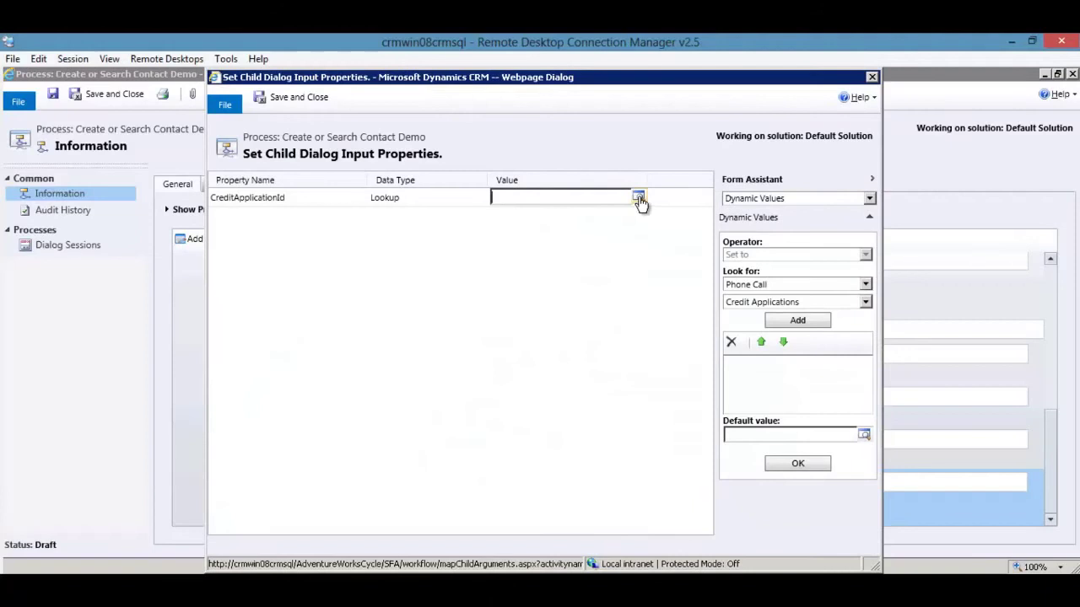
pyautogui.click(781, 303)
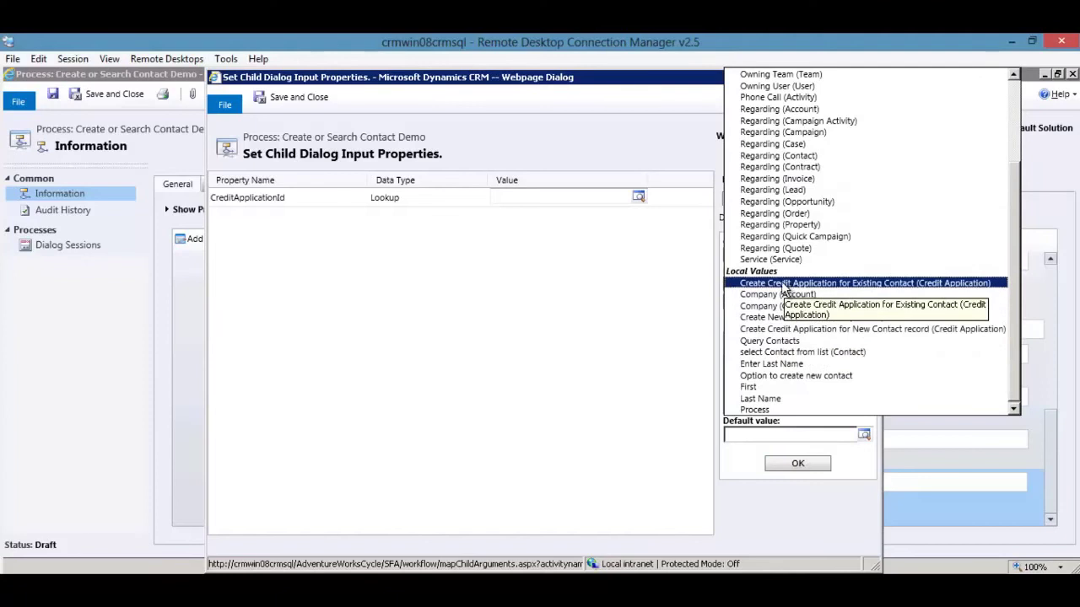
pyautogui.click(814, 330)
pyautogui.click(797, 320)
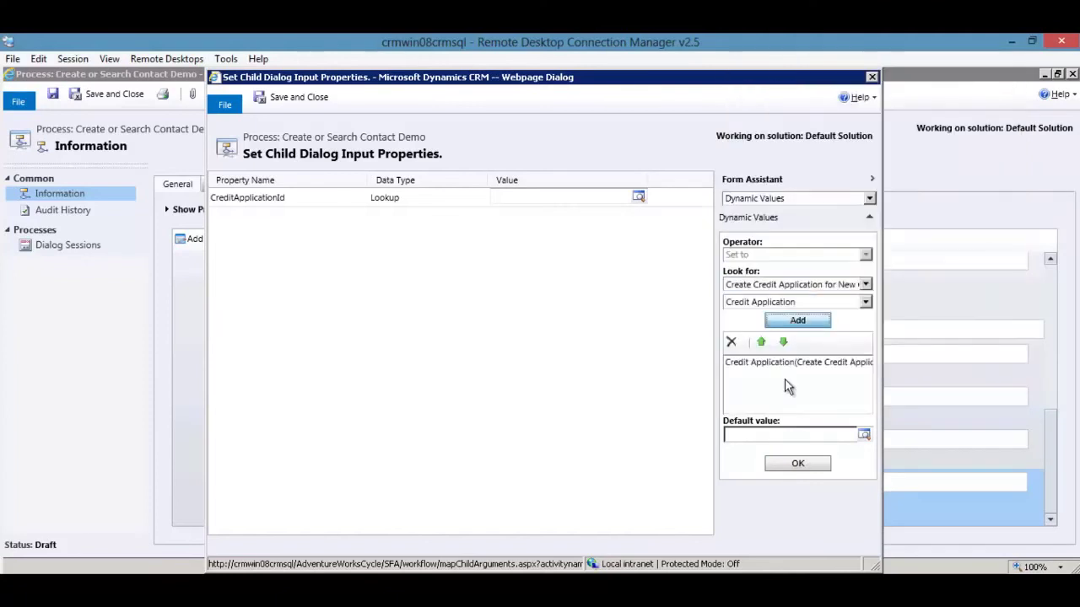
pyautogui.click(801, 469)
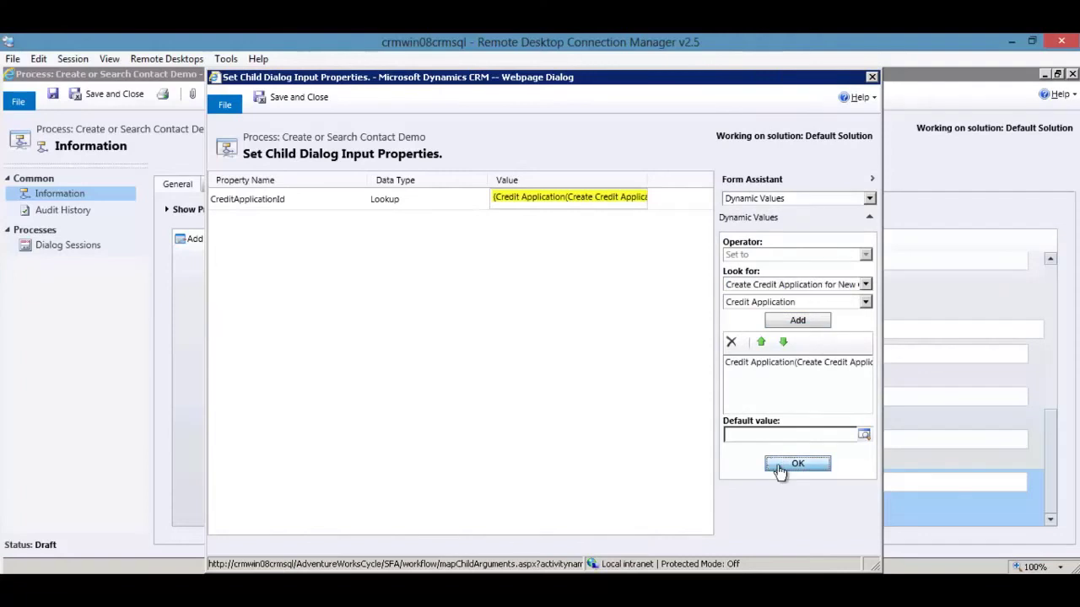
pyautogui.click(285, 96)
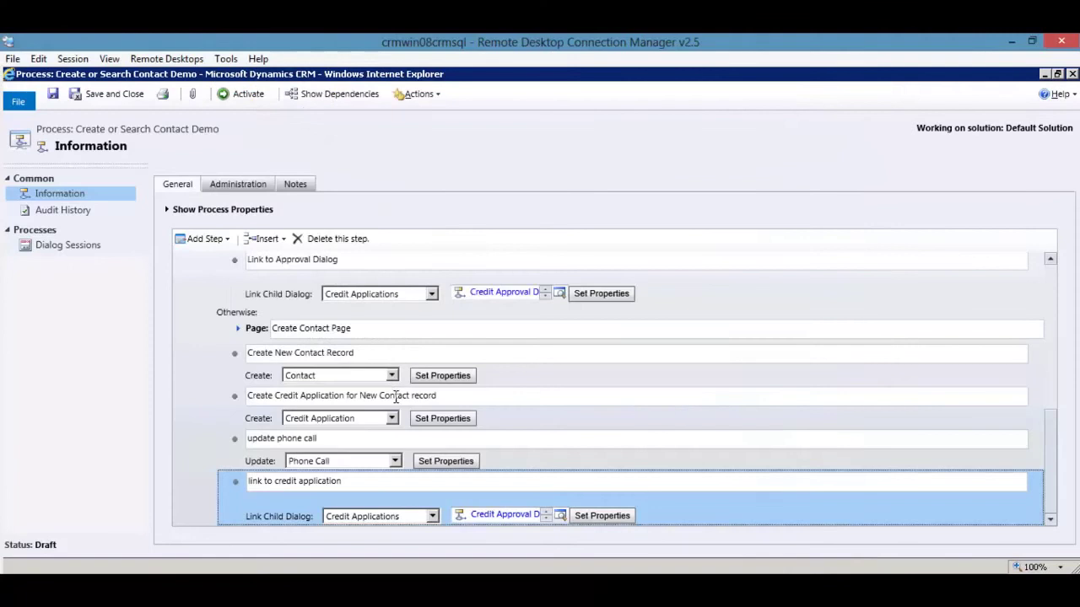
# - Review the whole dialog from the Contact Search Page through the existing-contact and new-contact branches
pyautogui.scroll(10, 344, 434)
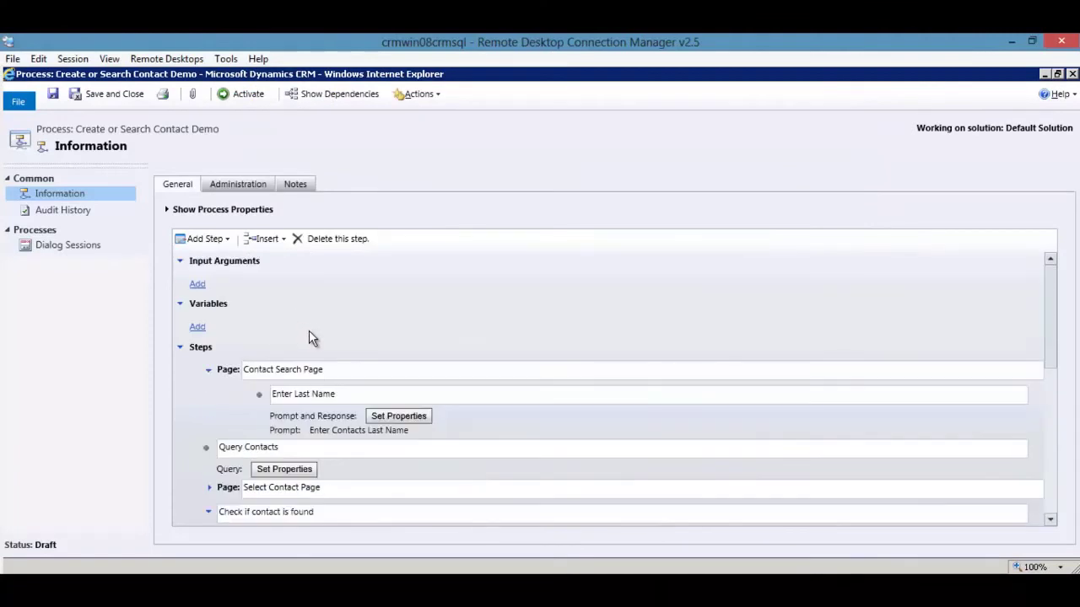
pyautogui.scroll(-3, 295, 354)
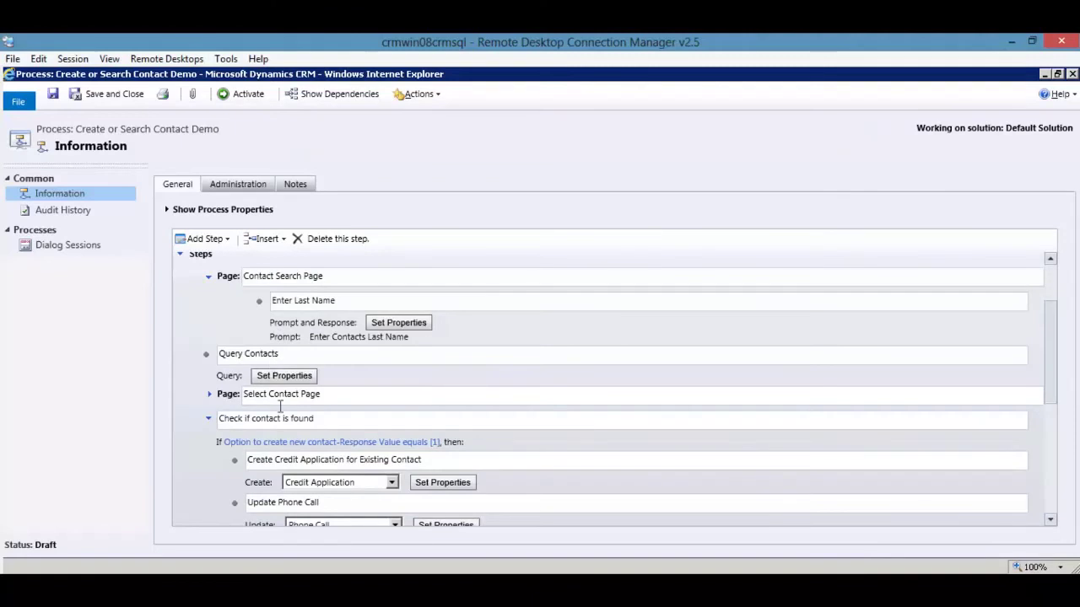
pyautogui.scroll(-2, 274, 358)
pyautogui.scroll(-1, 278, 363)
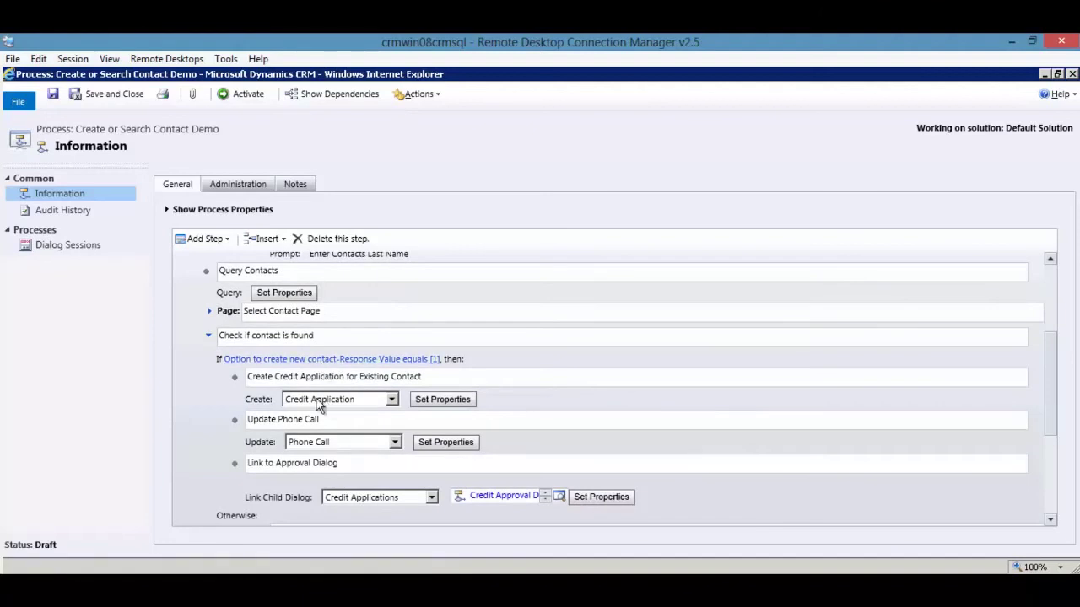
pyautogui.scroll(-2, 335, 440)
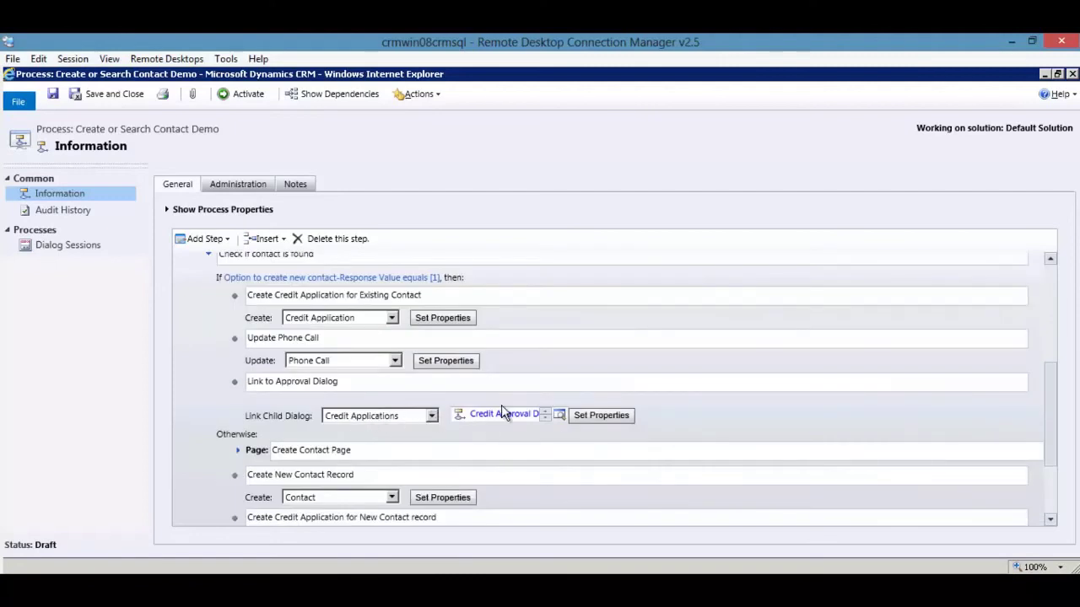
pyautogui.scroll(-3, 337, 445)
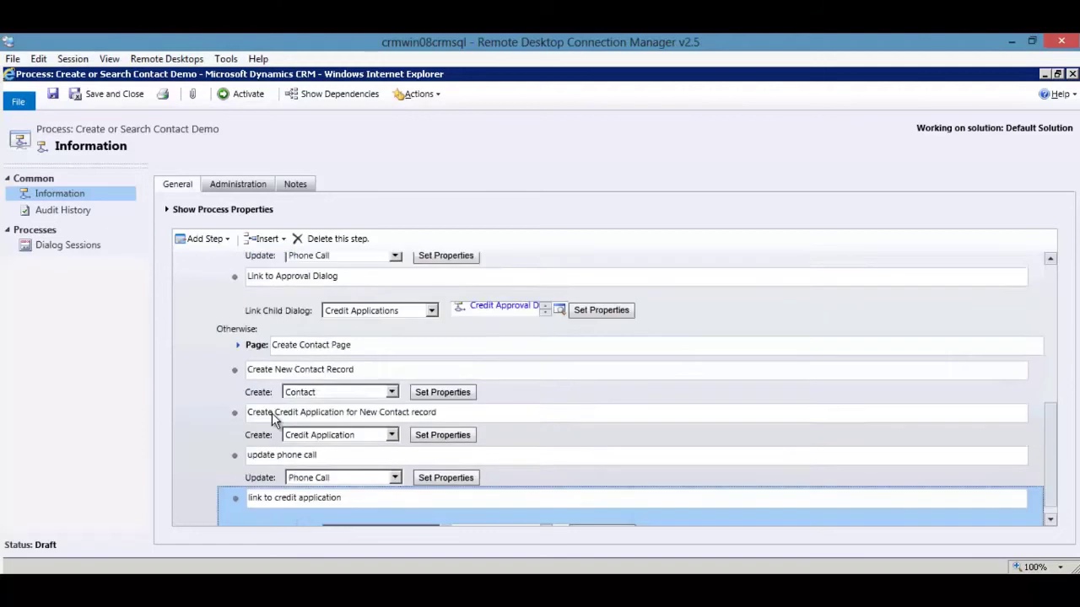
pyautogui.scroll(-1, 338, 430)
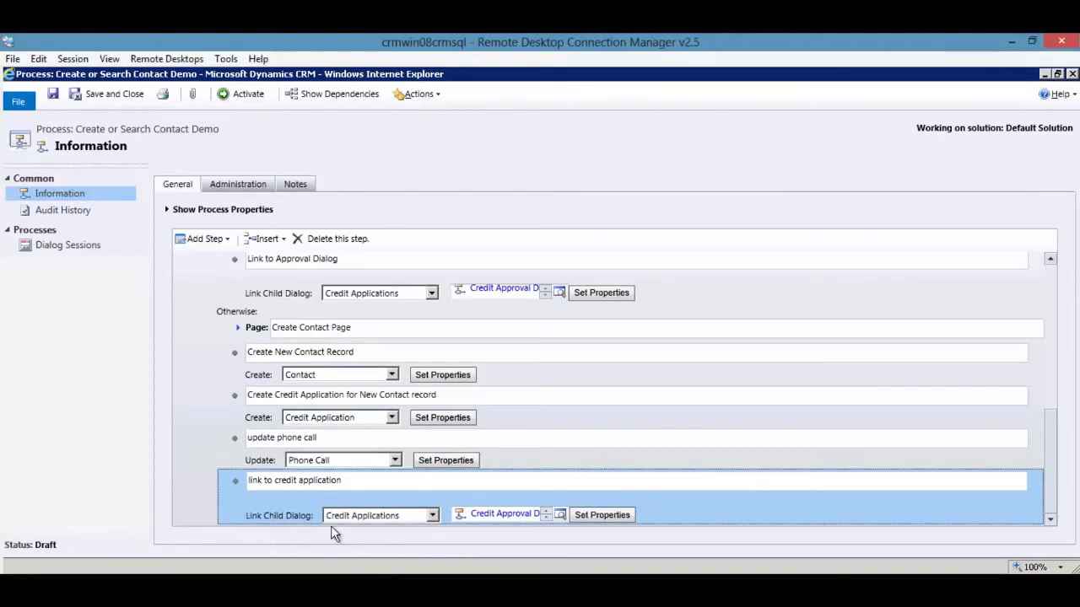
pyautogui.click(215, 320)
pyautogui.scroll(3, 207, 323)
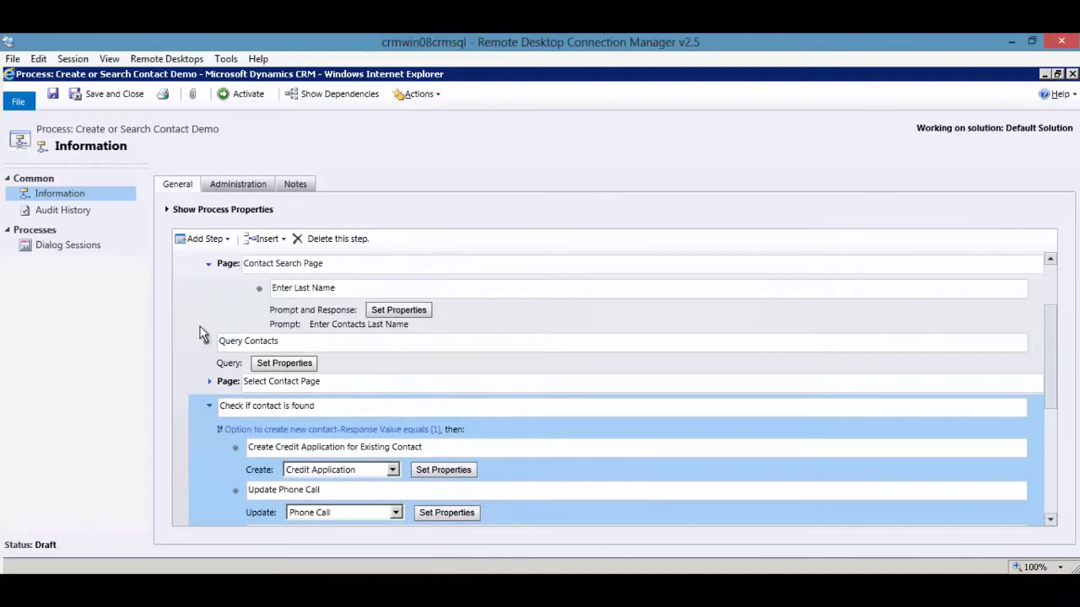
pyautogui.scroll(3, 203, 334)
# - In the Query Contacts query design, combine the two Last Name conditions (Contains Parameter1, Equals New Contact) in an OR group
pyautogui.scroll(-10, 230, 366)
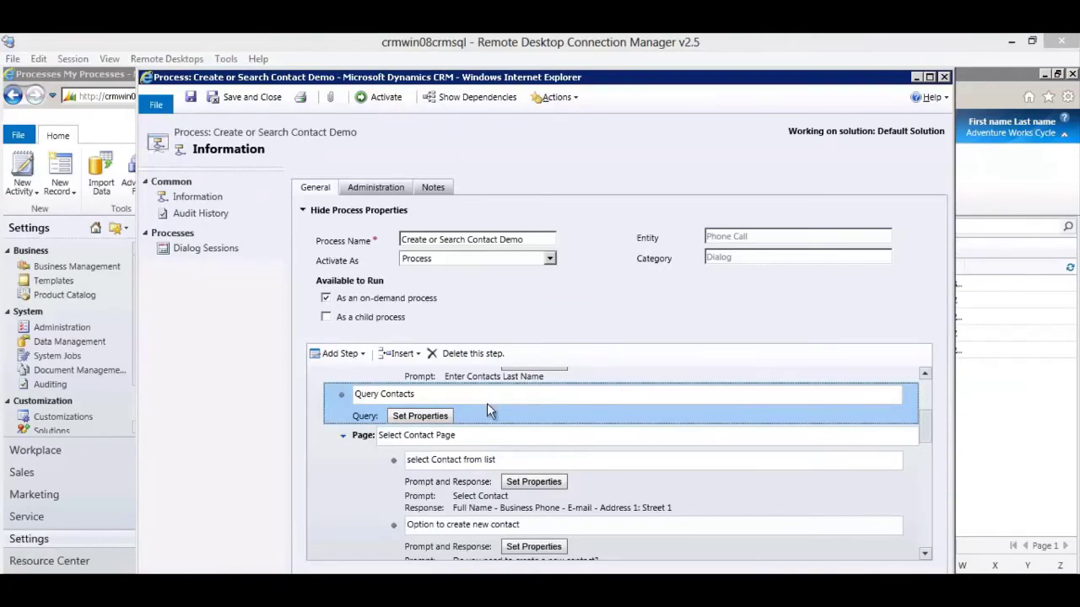
pyautogui.click(416, 419)
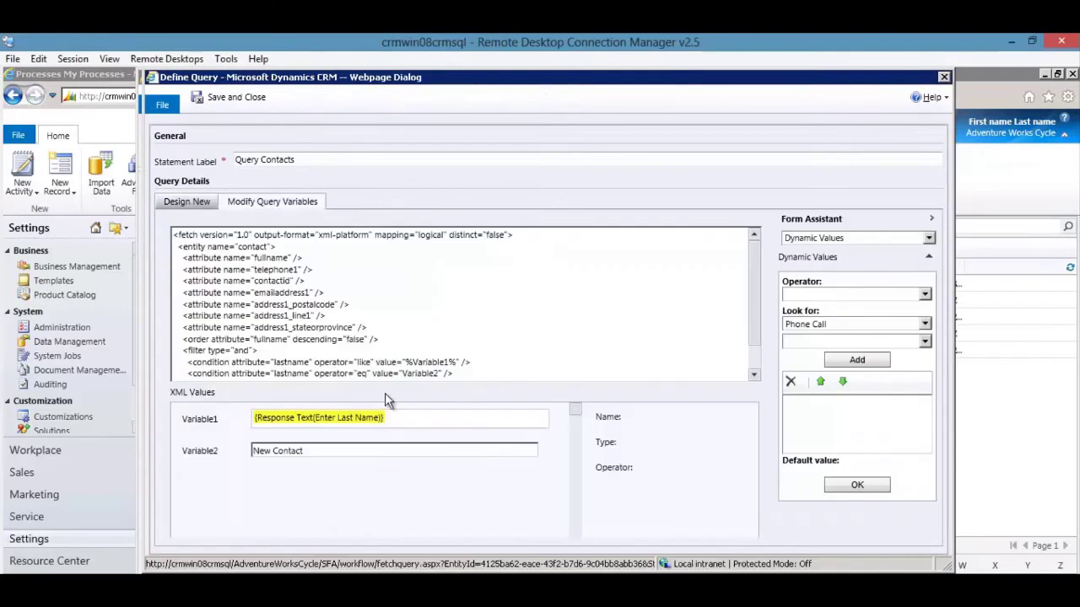
pyautogui.click(184, 201)
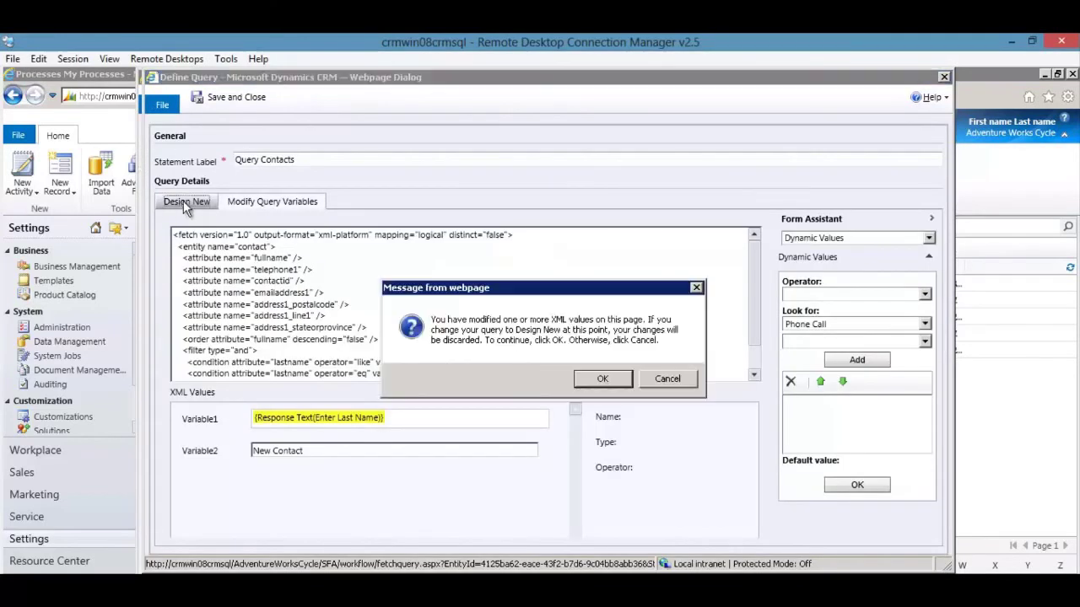
pyautogui.click(599, 379)
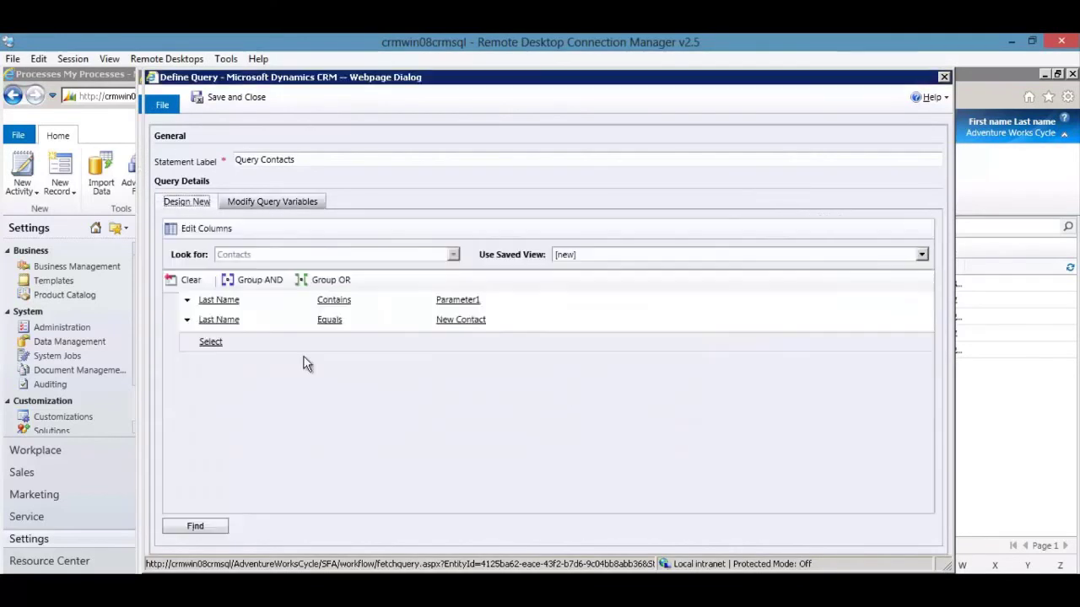
pyautogui.click(187, 302)
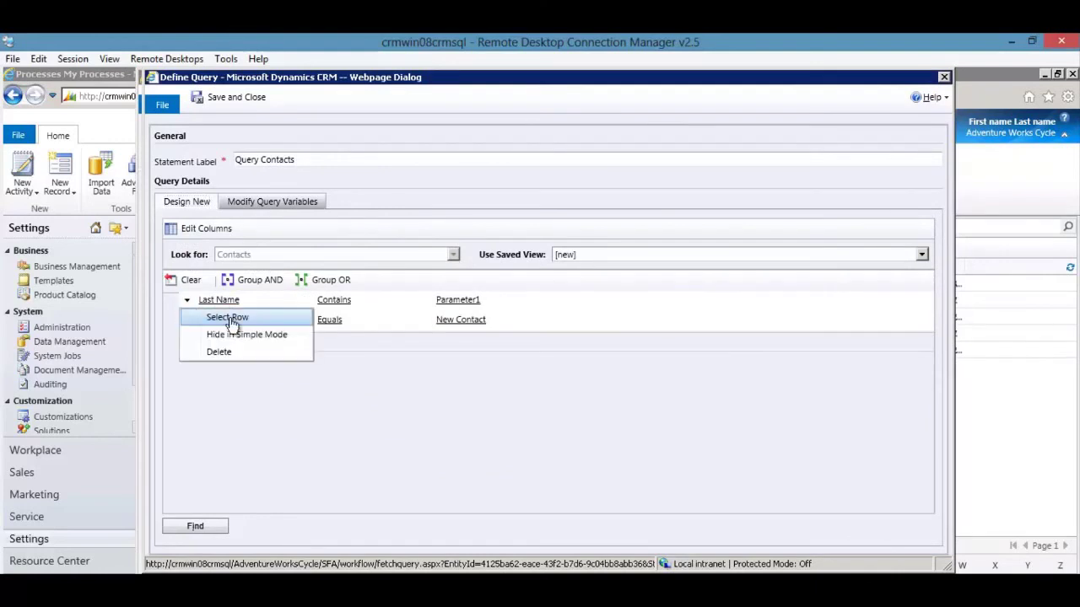
pyautogui.click(224, 316)
pyautogui.click(187, 322)
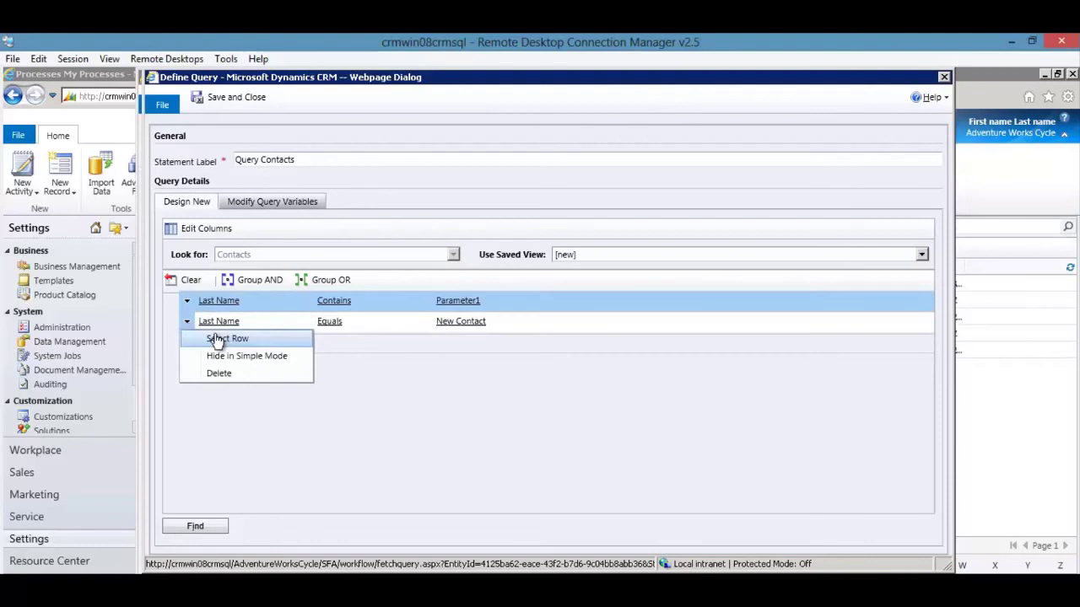
pyautogui.click(232, 338)
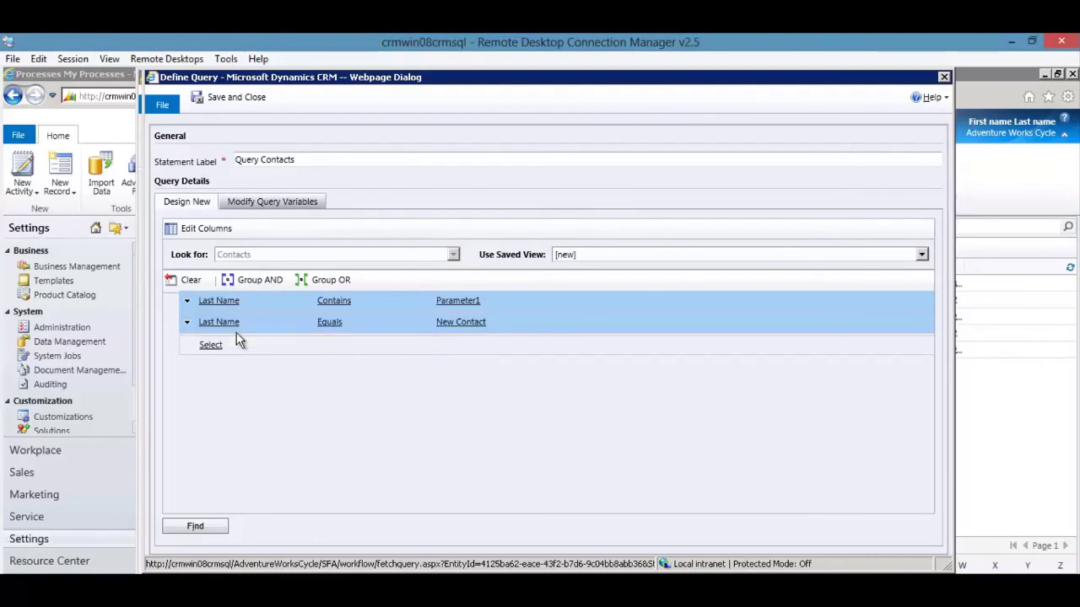
pyautogui.click(327, 282)
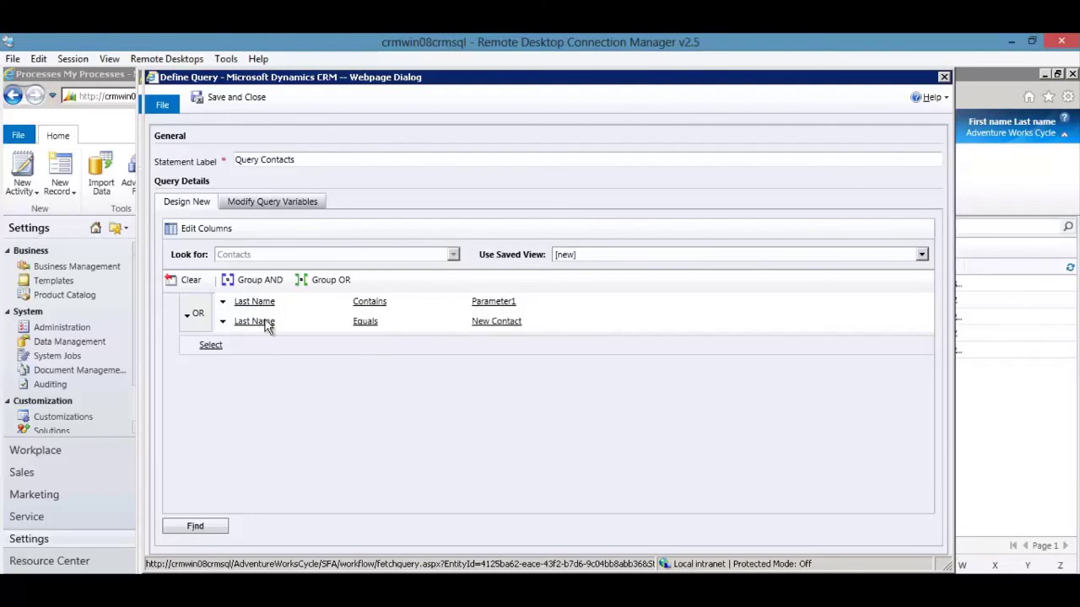
# - Set the query's Variable1 to the Response Text of Enter Last Name, and save and close both the query and the process
pyautogui.click(263, 207)
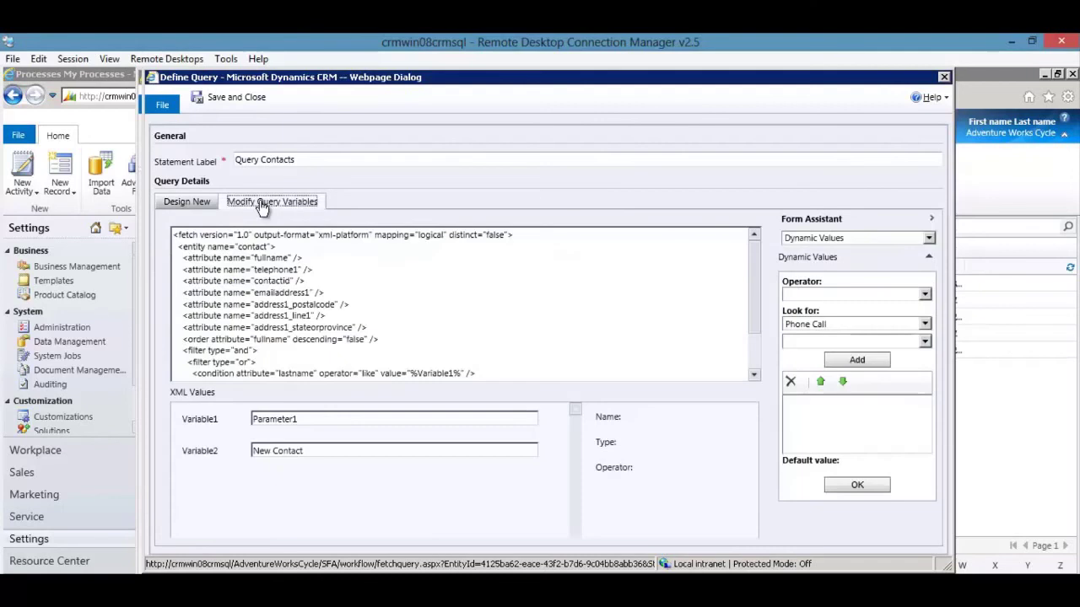
pyautogui.click(313, 419)
pyautogui.doubleClick(265, 419)
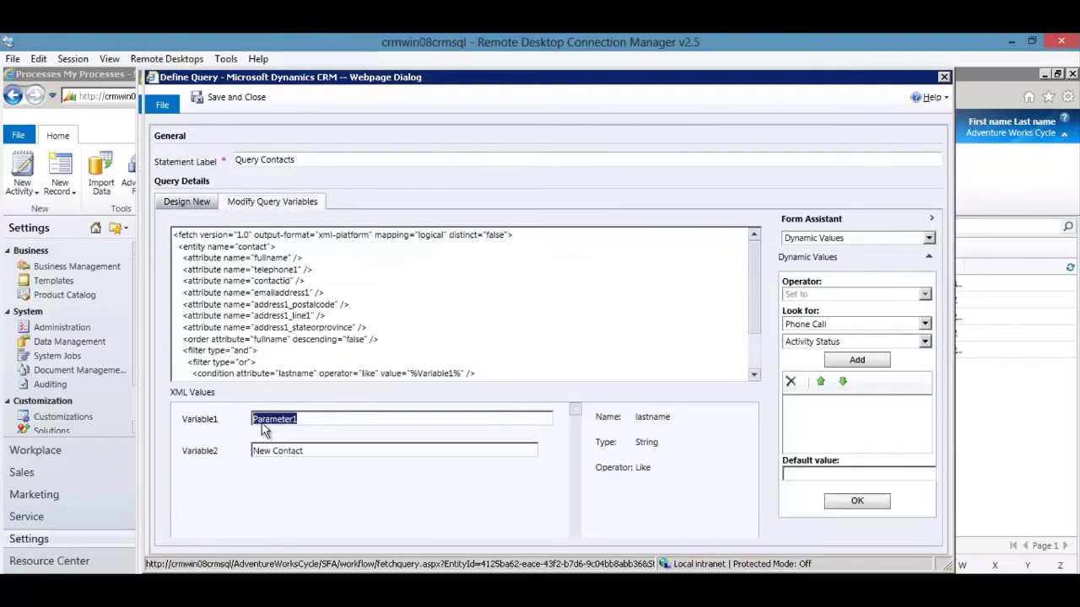
pyautogui.click(801, 324)
pyautogui.click(825, 400)
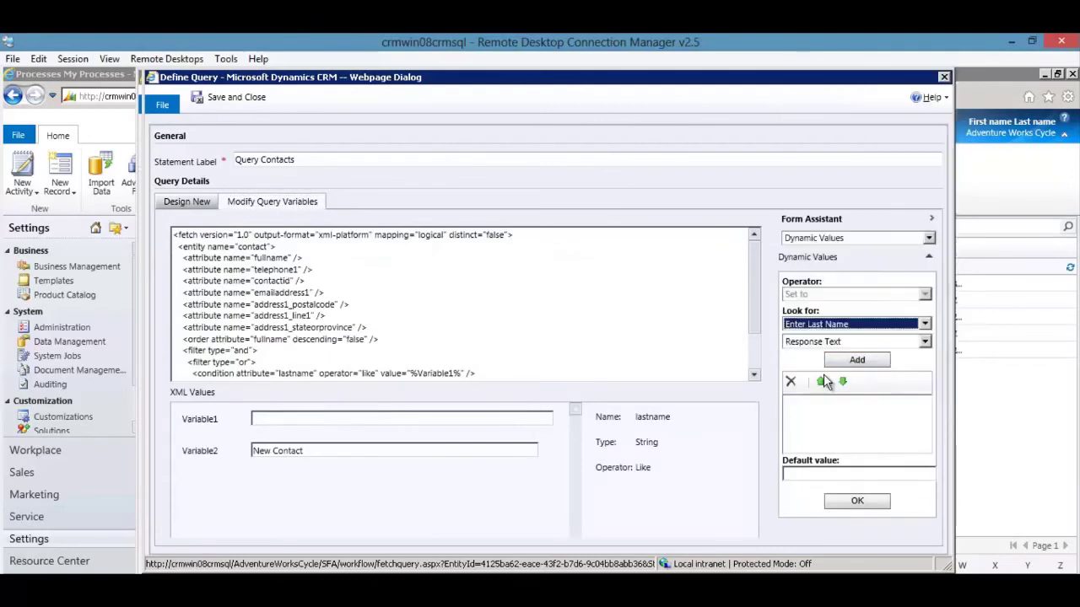
pyautogui.click(857, 359)
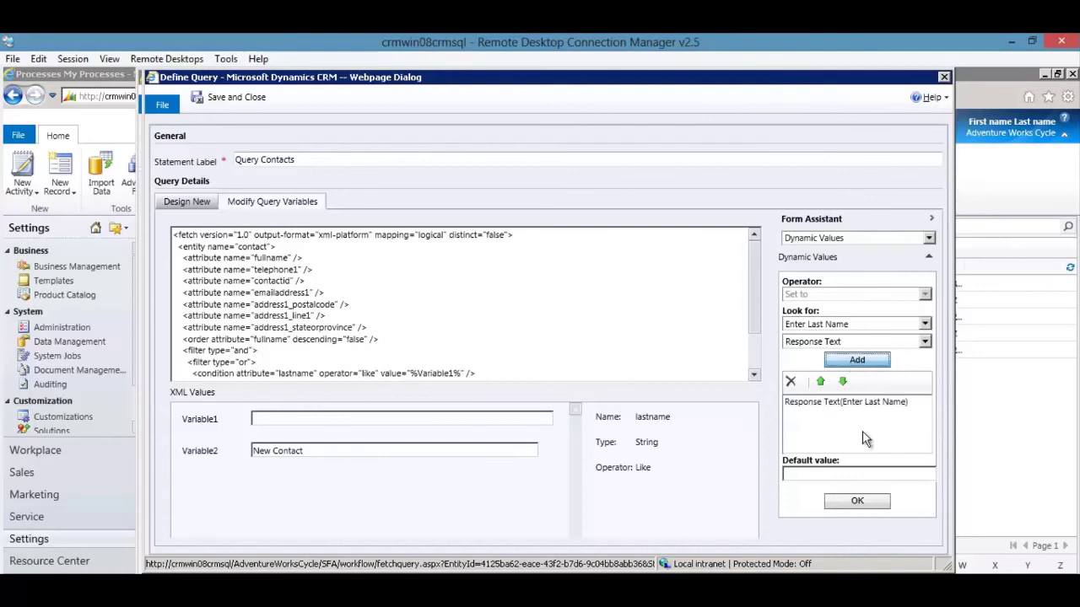
pyautogui.click(857, 501)
pyautogui.click(223, 98)
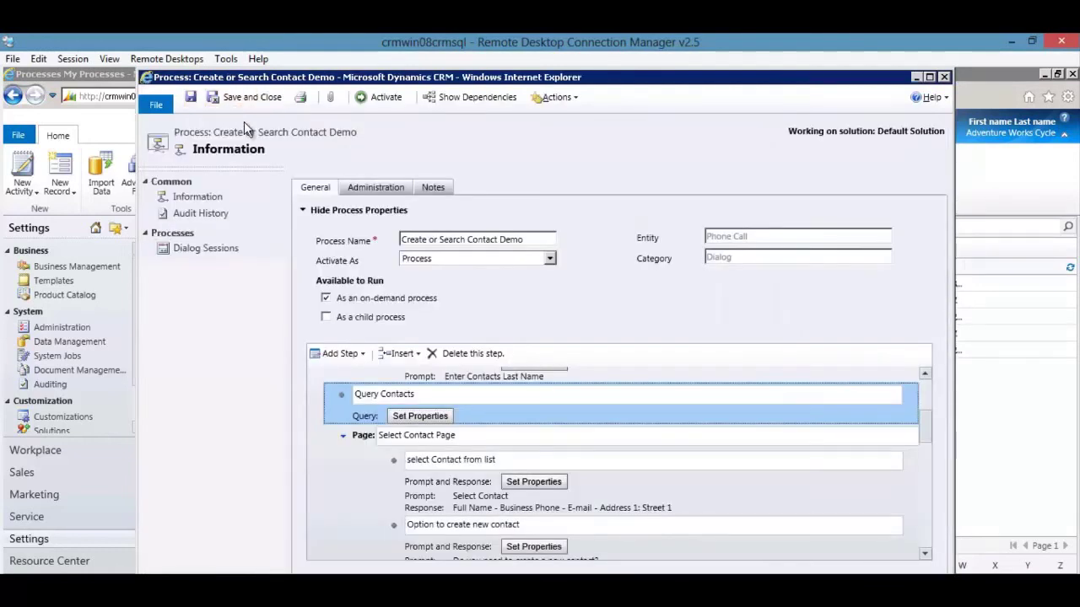
pyautogui.click(241, 101)
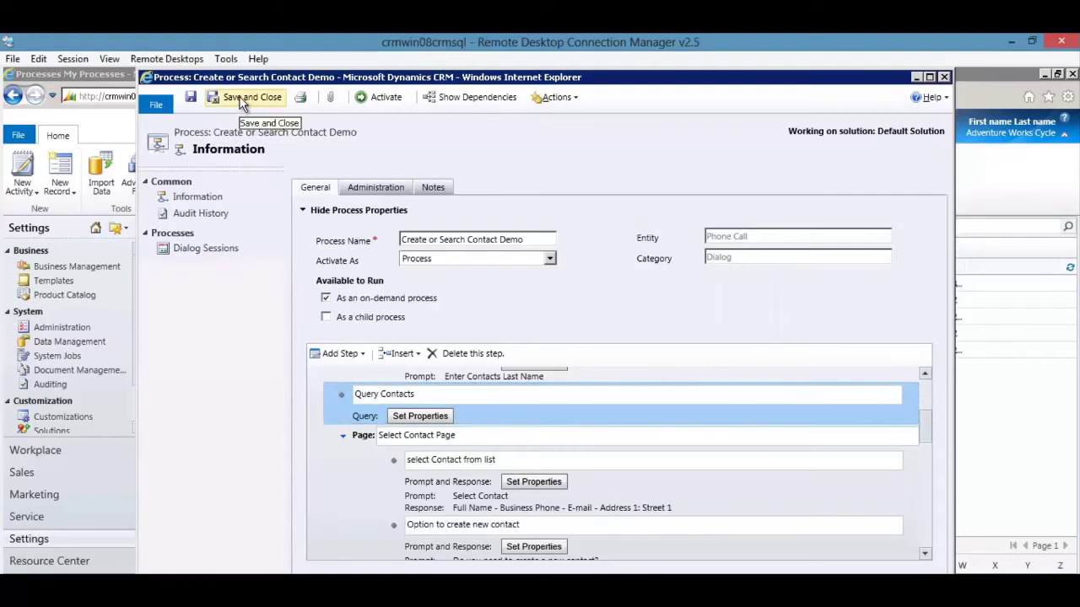
# - Activate the Create or Search Contact Demo and Credit Approval Demo processes together and confirm the activation
pyautogui.click(156, 300)
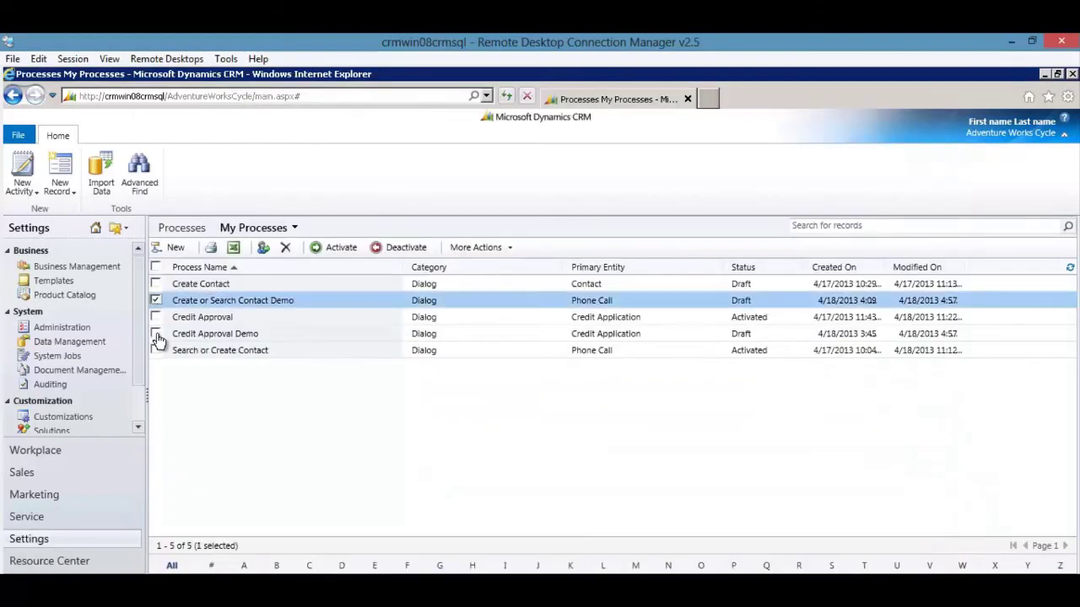
pyautogui.click(155, 333)
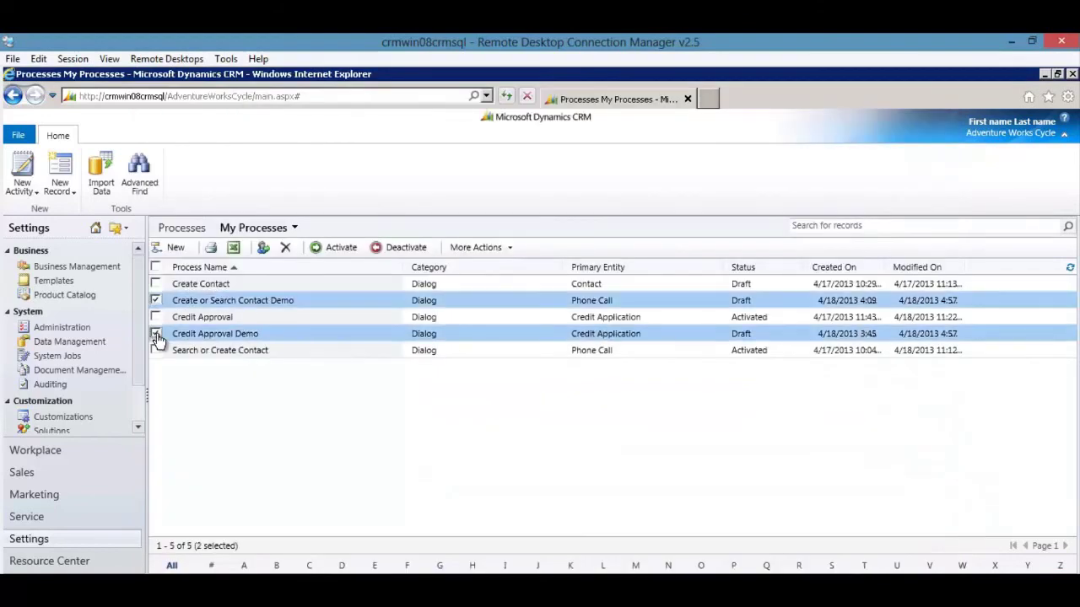
pyautogui.click(336, 247)
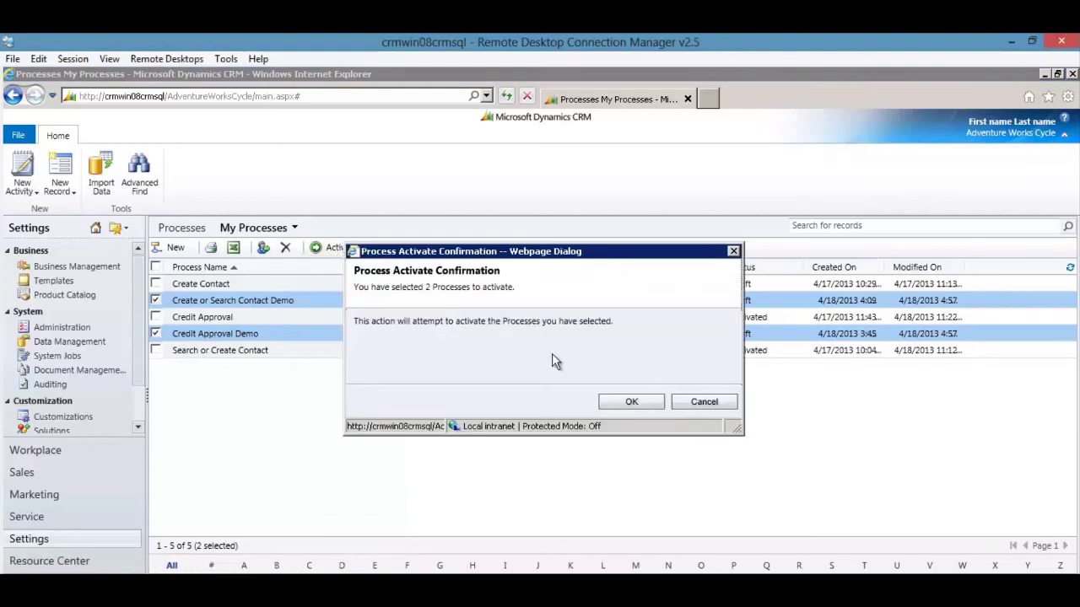
pyautogui.click(633, 408)
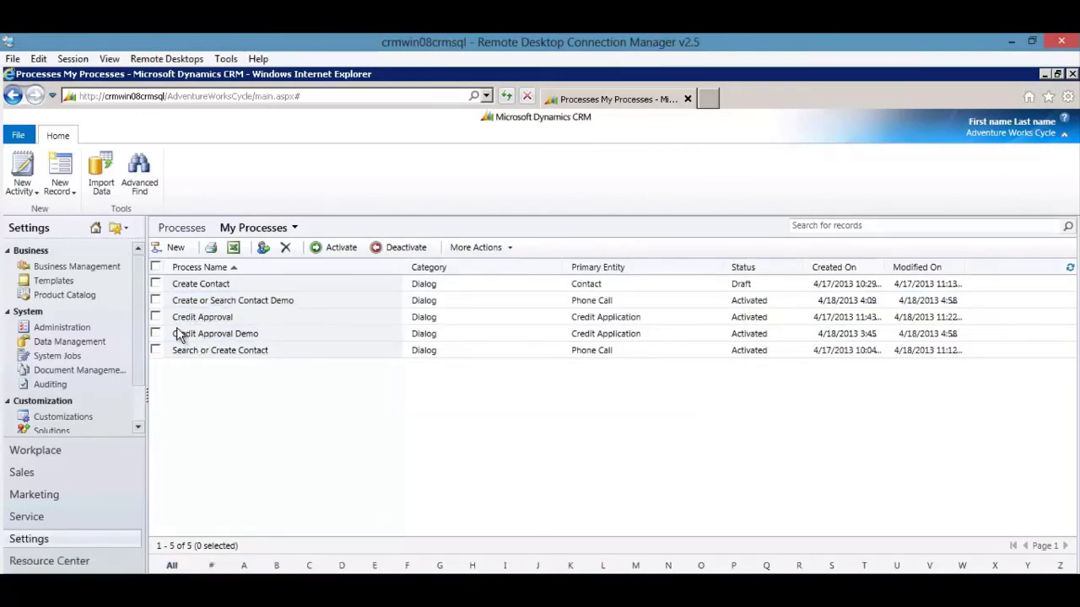
# - Create and save a blank phone call activity in the Workplace, and start the Create or Search Contact Demo dialog on it
pyautogui.click(43, 454)
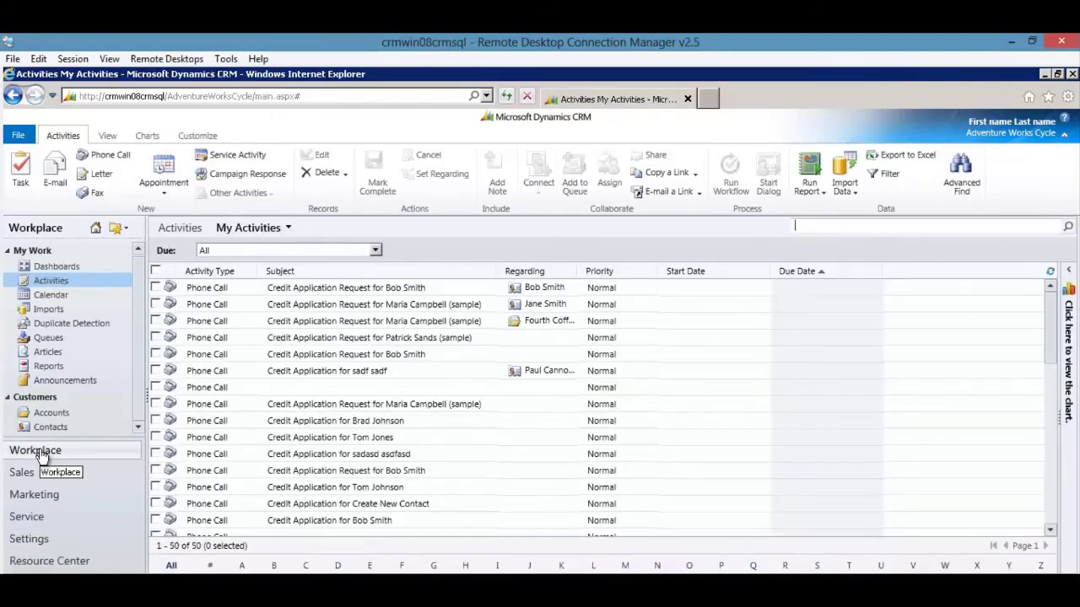
pyautogui.click(103, 159)
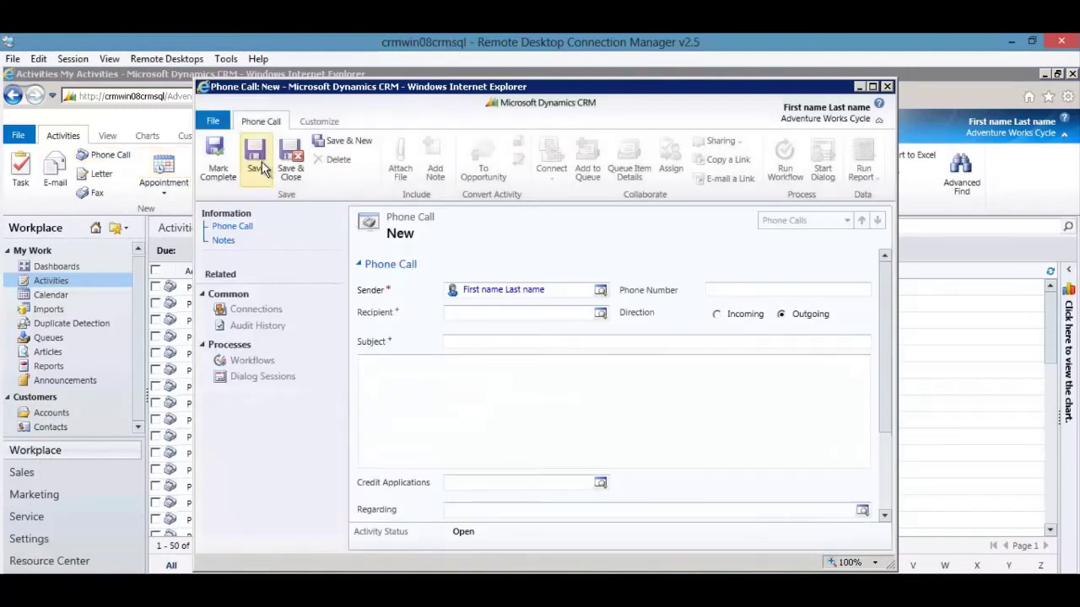
pyautogui.click(256, 160)
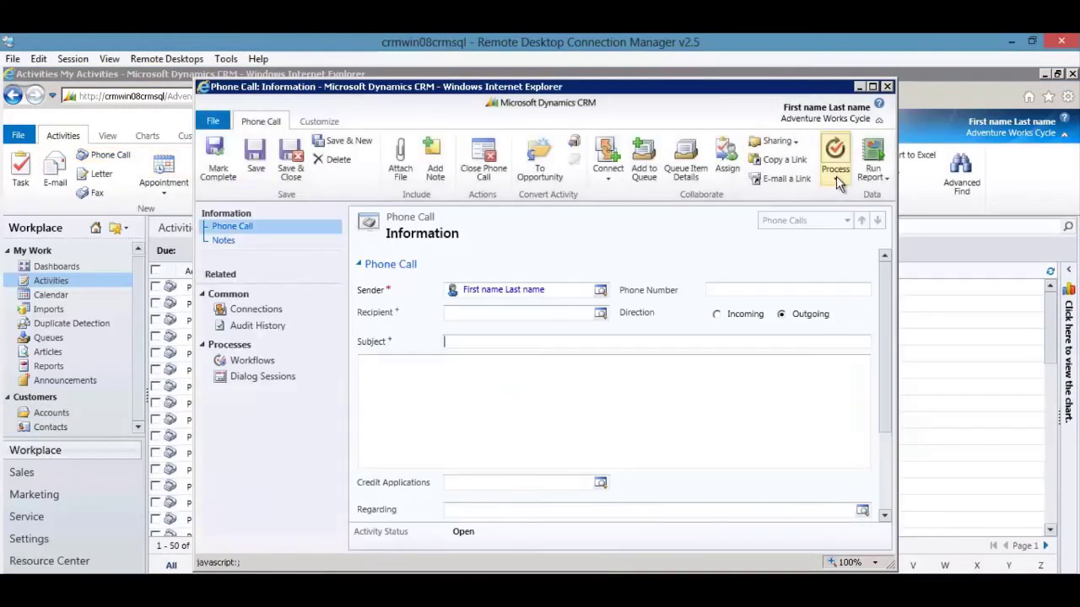
pyautogui.click(836, 176)
pyautogui.click(854, 223)
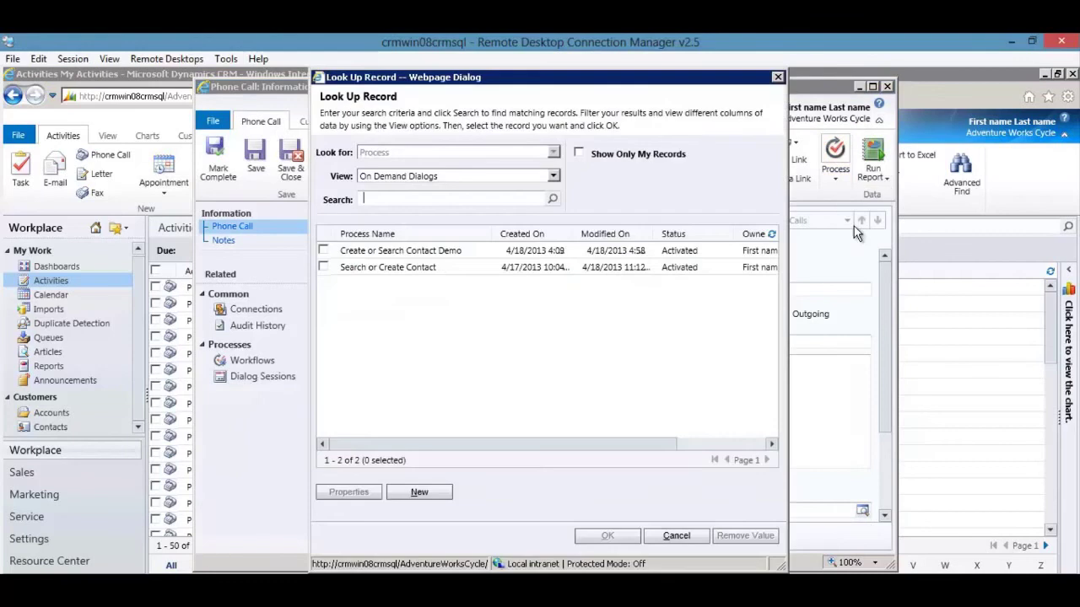
pyautogui.doubleClick(379, 251)
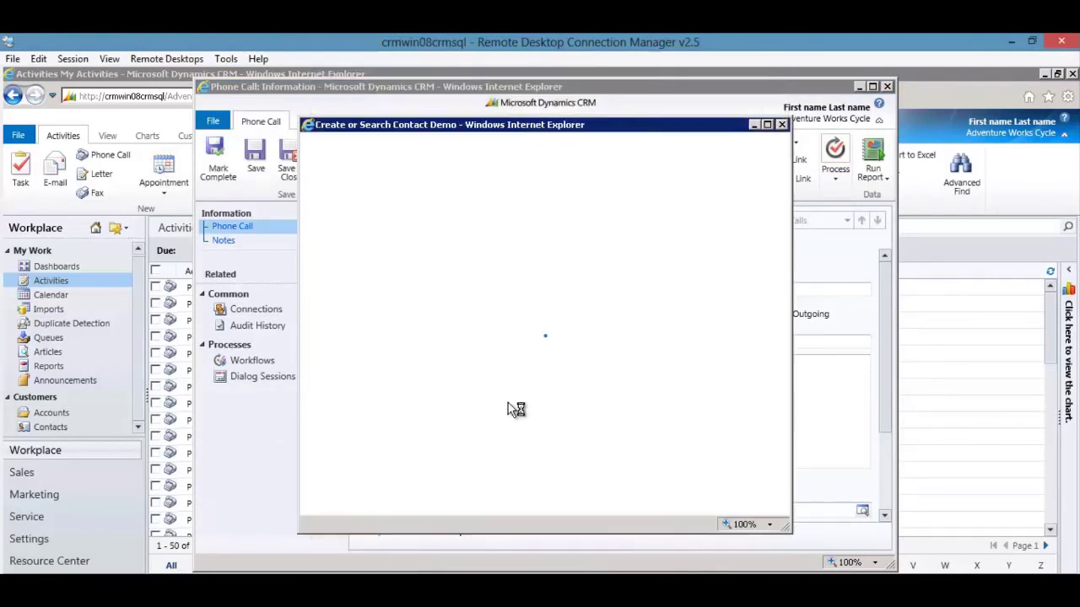
# - Enter the contact's last name on the Contact Search Page and continue to the Select Contact Page
pyautogui.write('Sm')
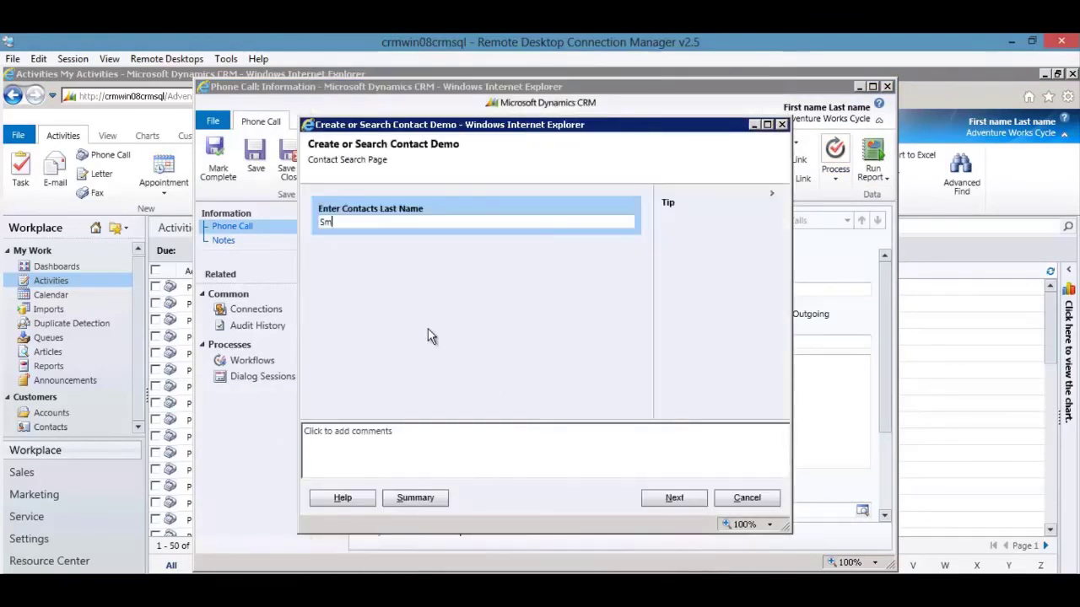
pyautogui.write('ith')
pyautogui.click(675, 498)
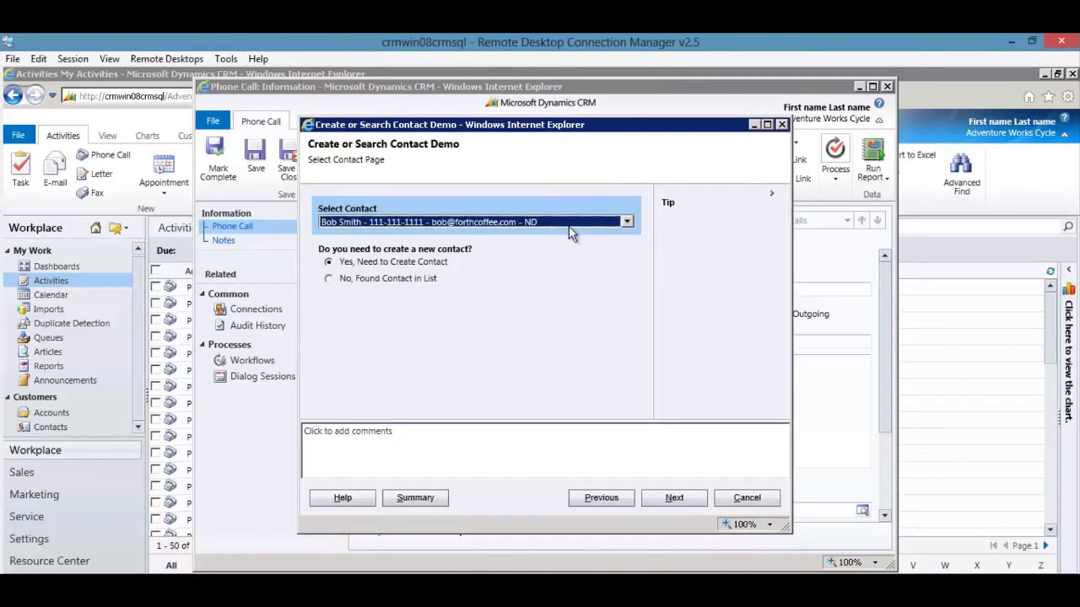
pyautogui.click(627, 222)
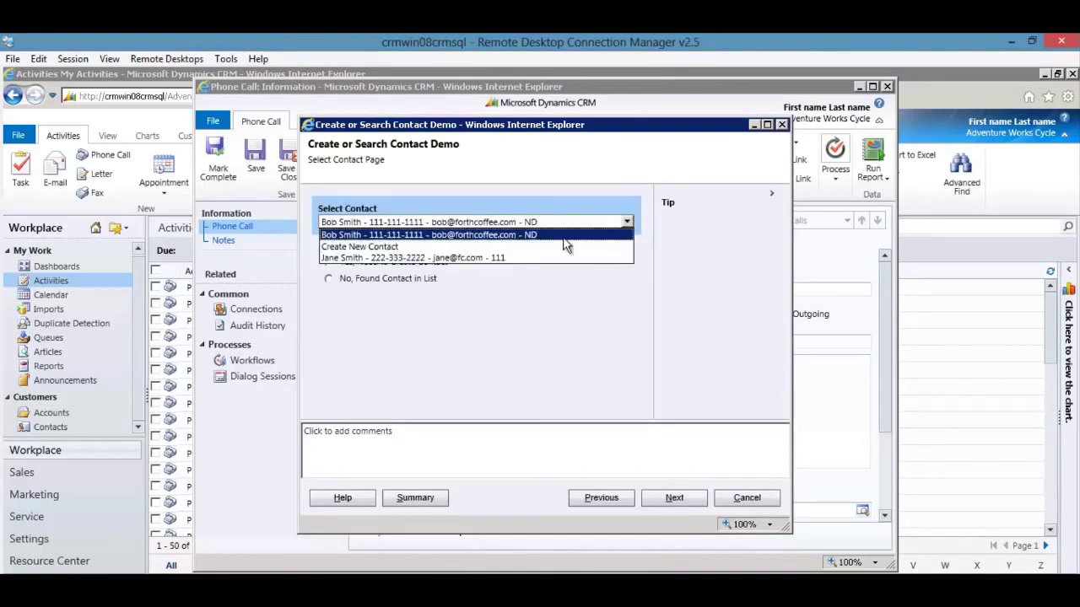
pyautogui.click(392, 248)
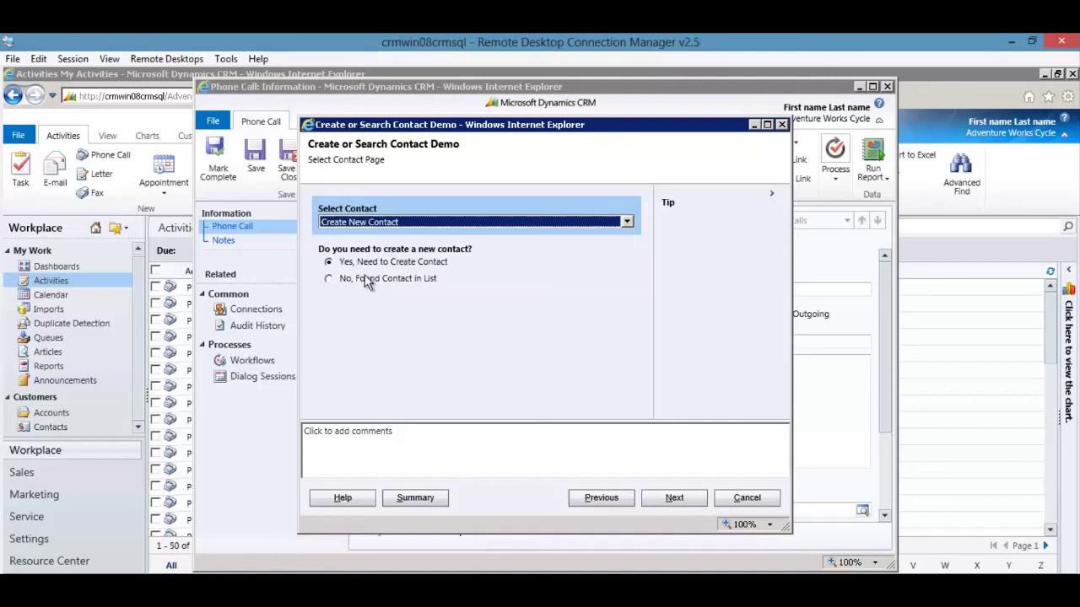
pyautogui.click(364, 277)
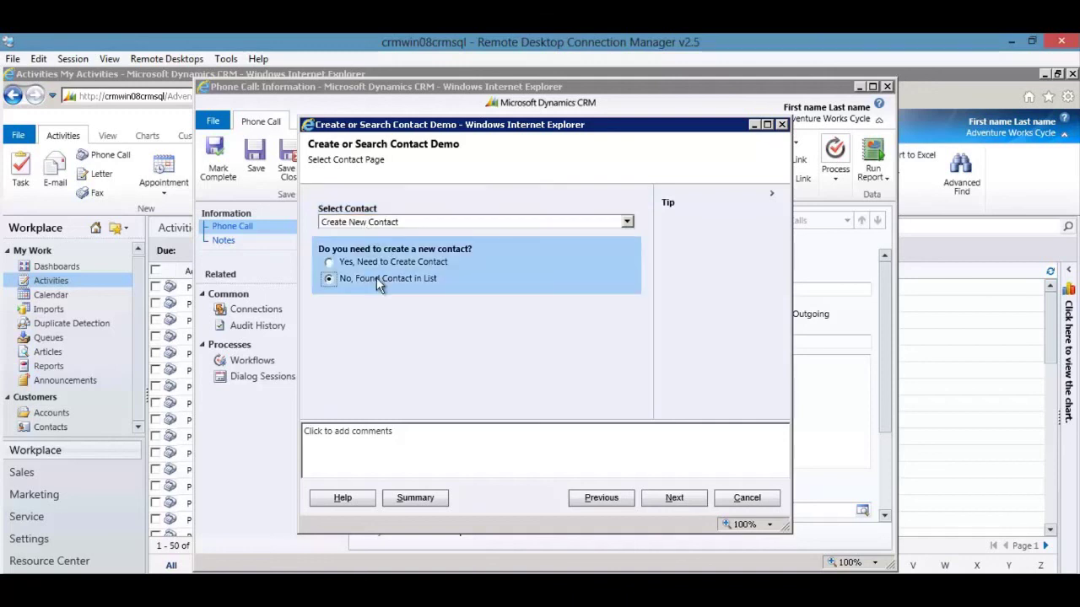
pyautogui.click(376, 263)
# - Select the first existing contact in the list, answer No, Found Contact in List, and continue to the credit questions
pyautogui.click(376, 224)
pyautogui.click(380, 235)
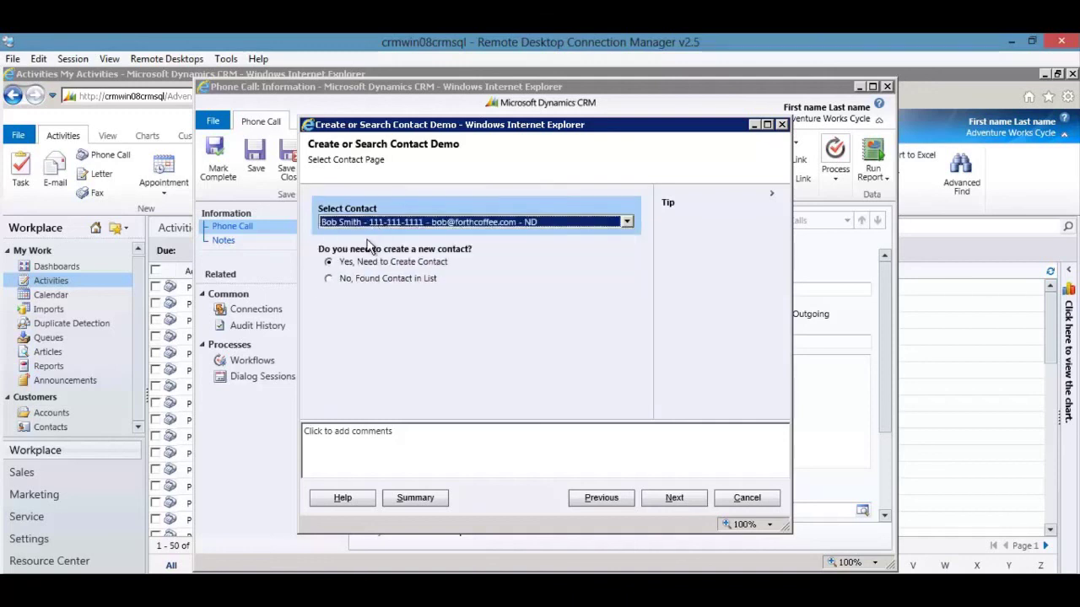
pyautogui.click(359, 278)
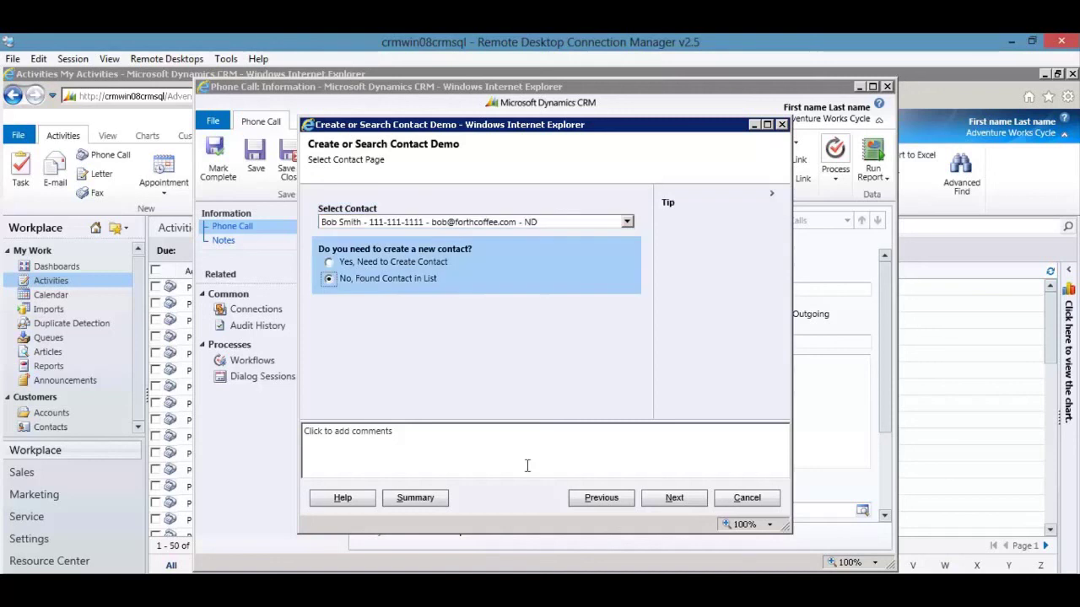
pyautogui.click(674, 499)
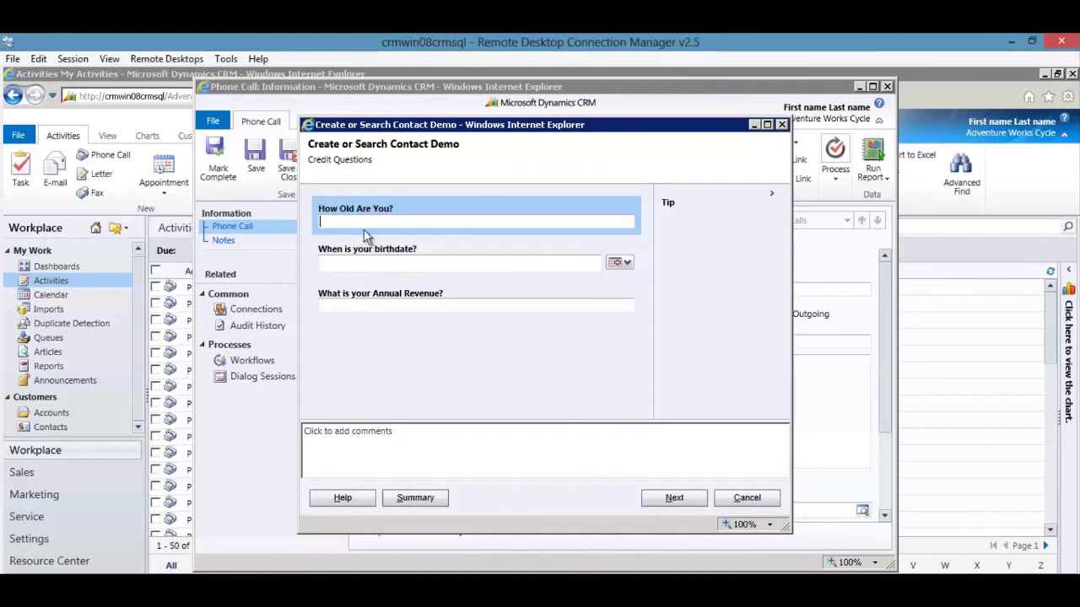
# - Answer the credit questions with age 23, a birthdate and annual revenue 25,000, and go through the approval pages to complete the dialog
pyautogui.write('23')
pyautogui.press('Tab')
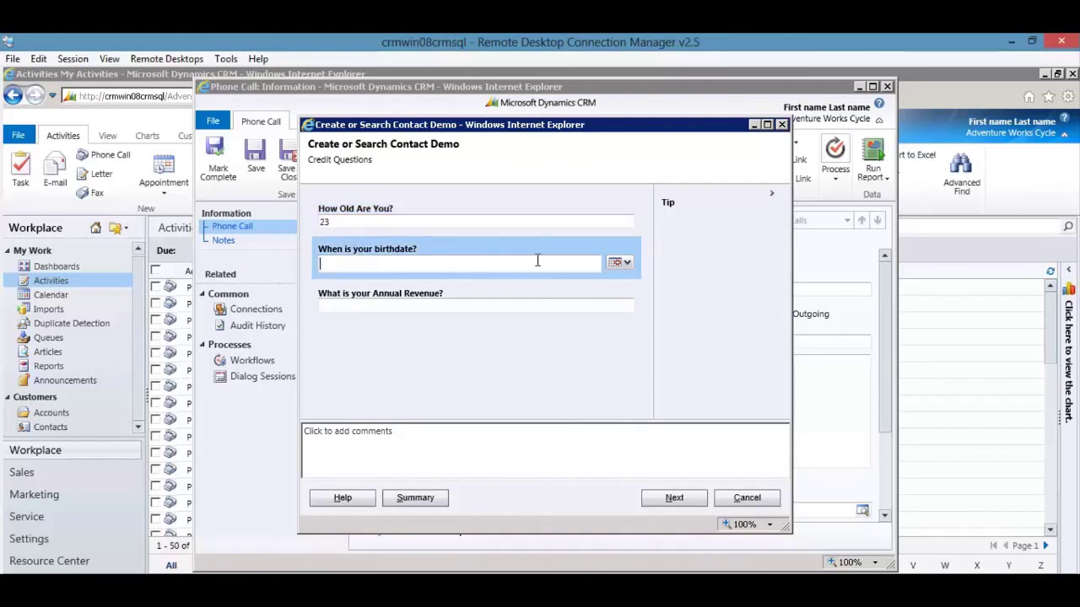
pyautogui.click(619, 263)
pyautogui.click(631, 307)
pyautogui.write('25,000')
pyautogui.click(675, 500)
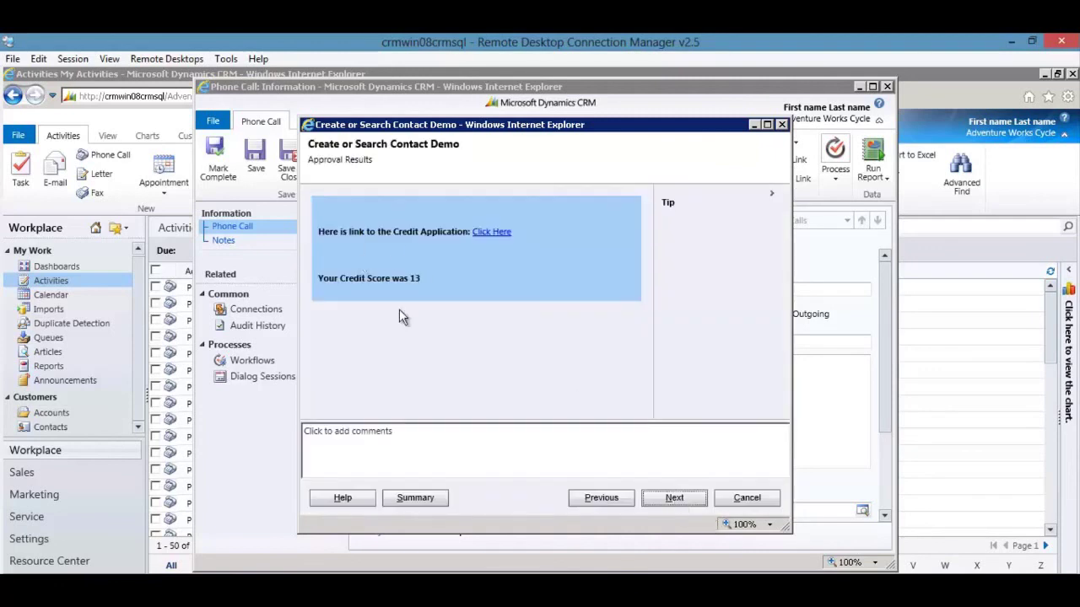
pyautogui.click(671, 498)
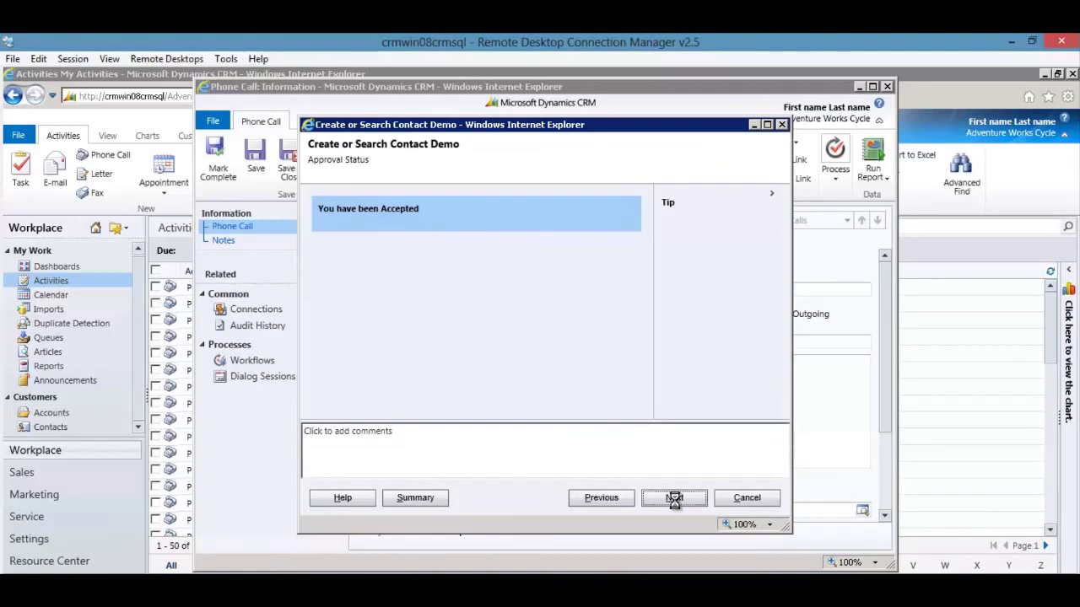
pyautogui.click(674, 498)
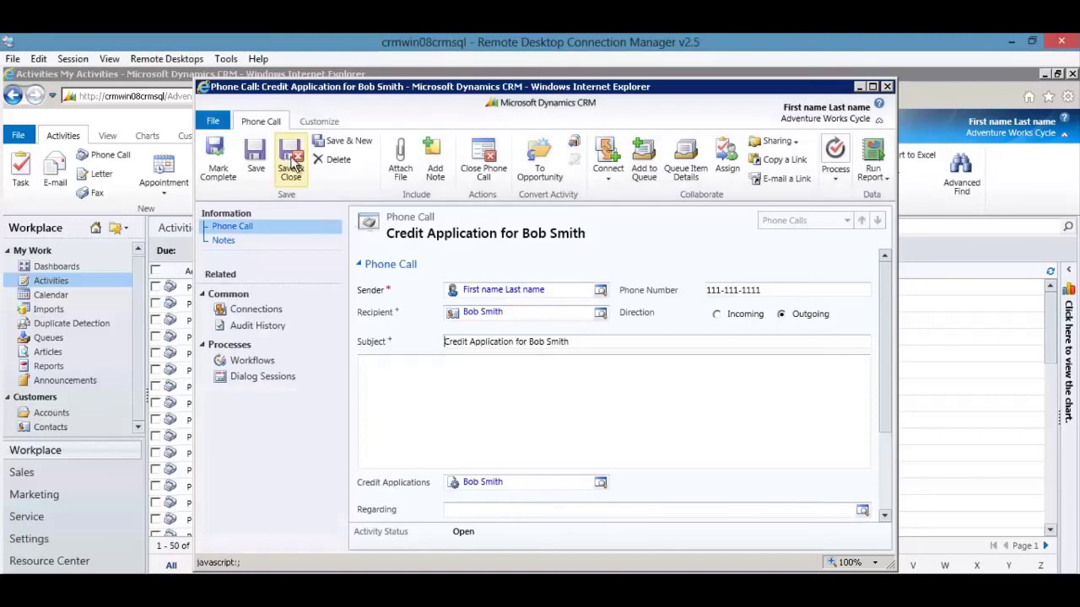
# - Save the updated phone call, create and save another blank one, and start the Create or Search Contact Demo dialog on it
pyautogui.click(340, 144)
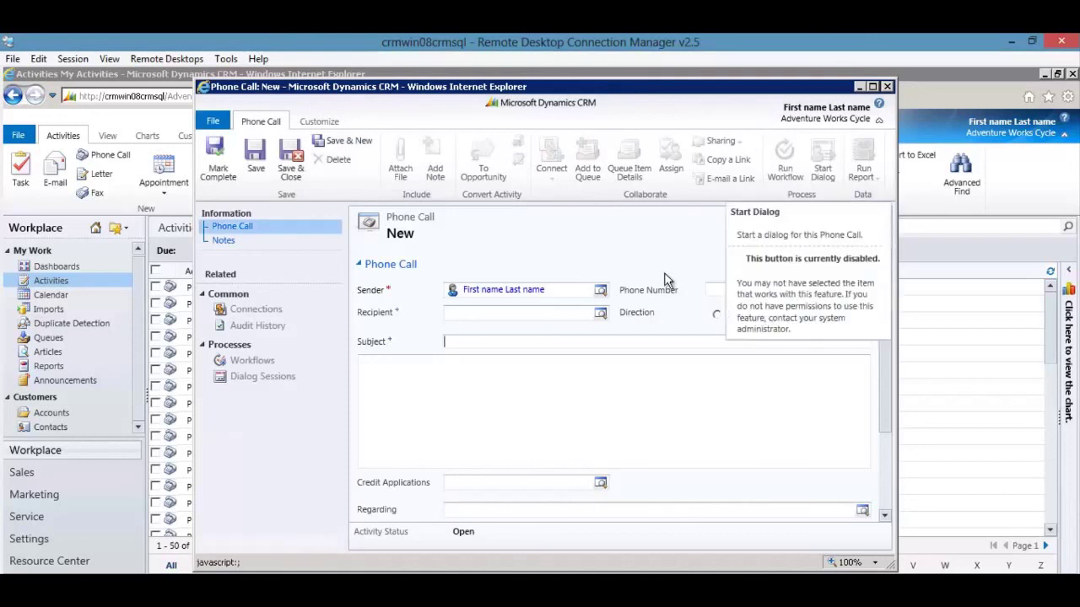
pyautogui.click(833, 173)
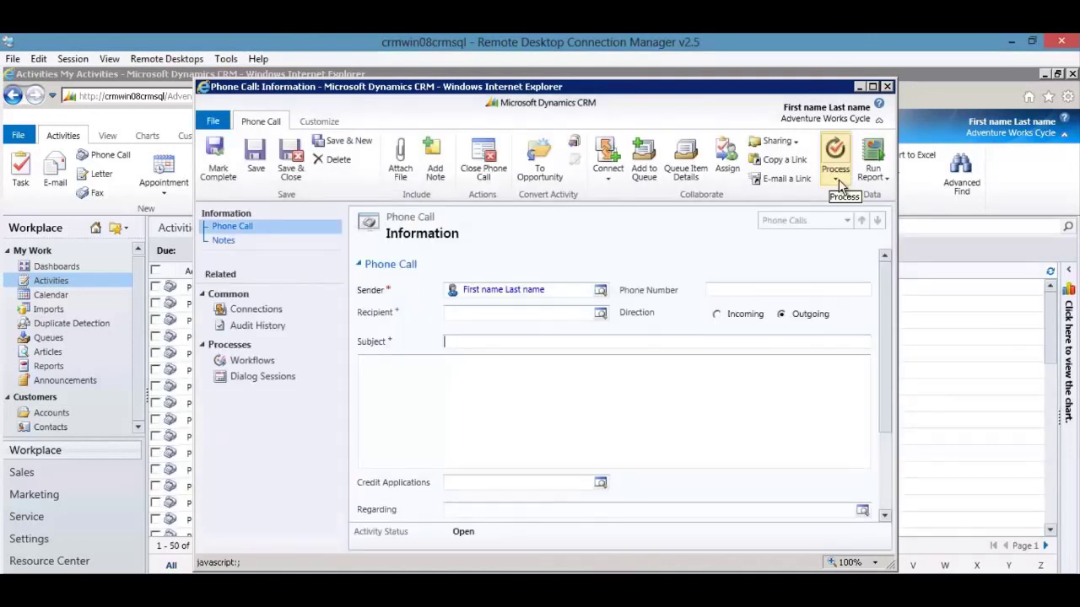
pyautogui.click(873, 217)
pyautogui.doubleClick(422, 257)
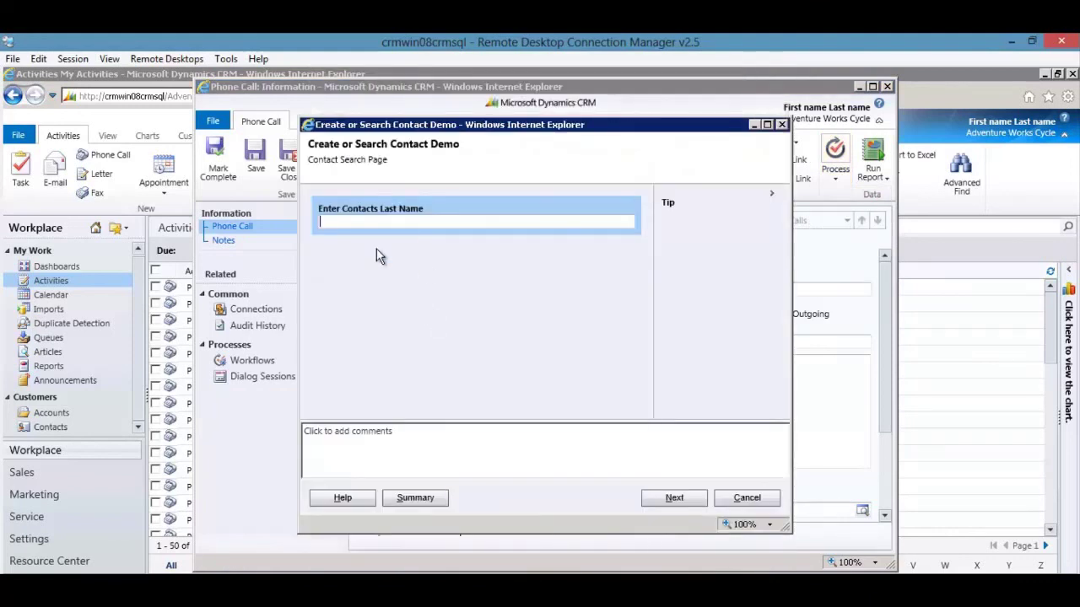
# - Search for contacts with last name "co", keep Create New Contact and Yes, Need to Create Contact, and continue to the Create Contact Page
pyautogui.write('co')
pyautogui.click(674, 499)
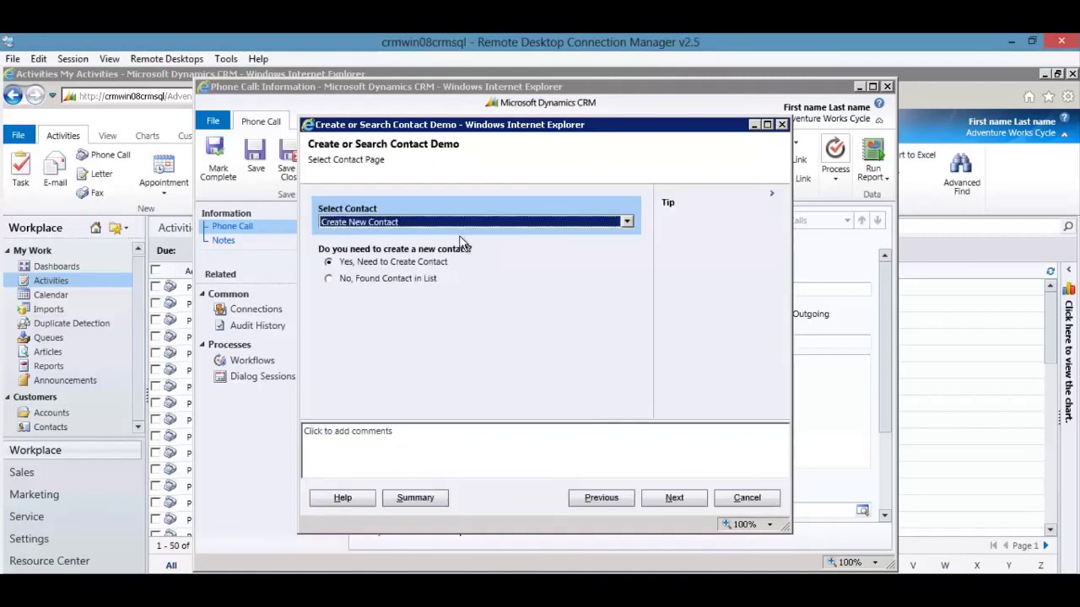
pyautogui.click(449, 219)
pyautogui.click(452, 235)
pyautogui.click(674, 498)
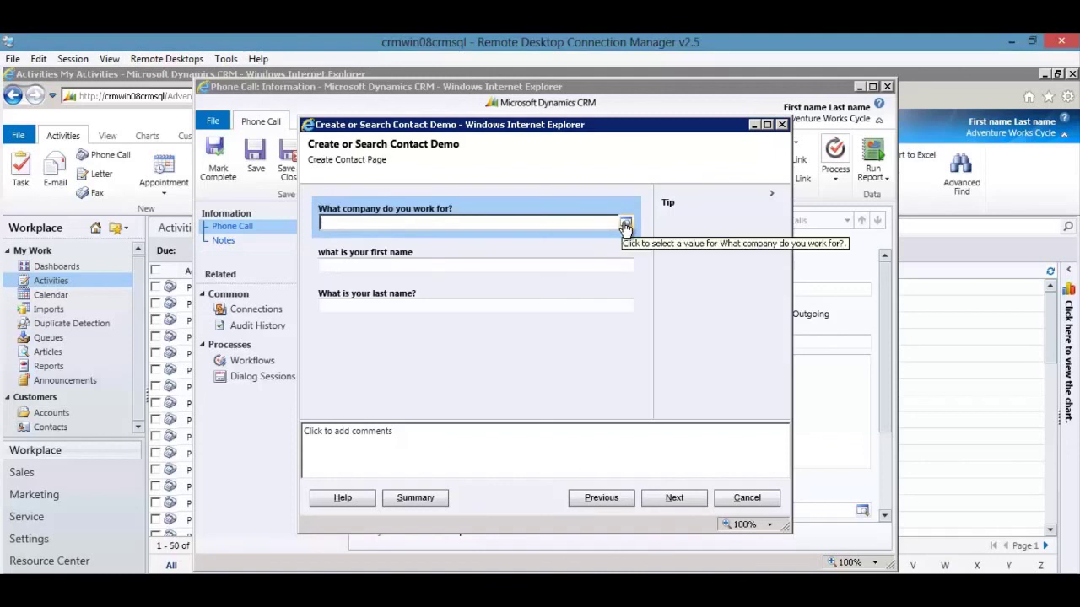
# - Set the new contact's company to Fourth Coffee (sample), enter the first and last name, and continue to the credit questions
pyautogui.click(625, 225)
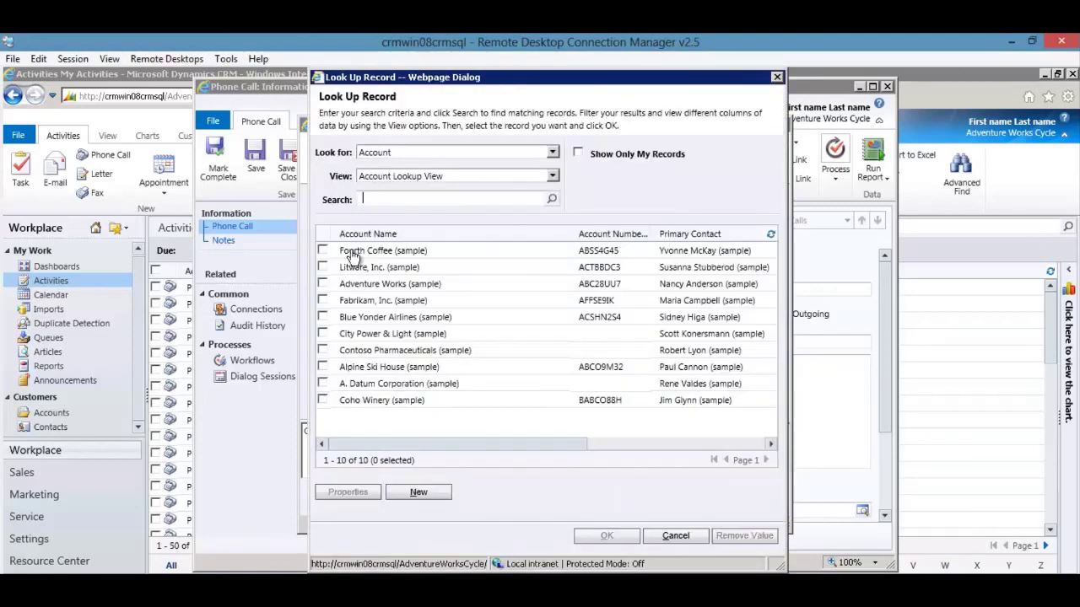
pyautogui.doubleClick(353, 256)
pyautogui.click(371, 267)
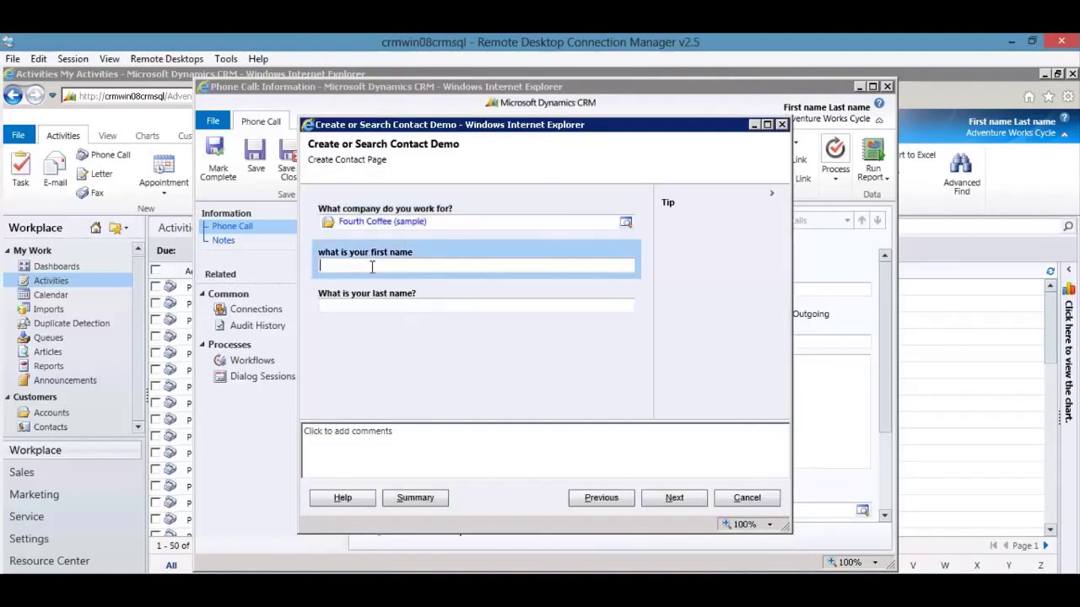
pyautogui.press('Tab')
pyautogui.write('Smith')
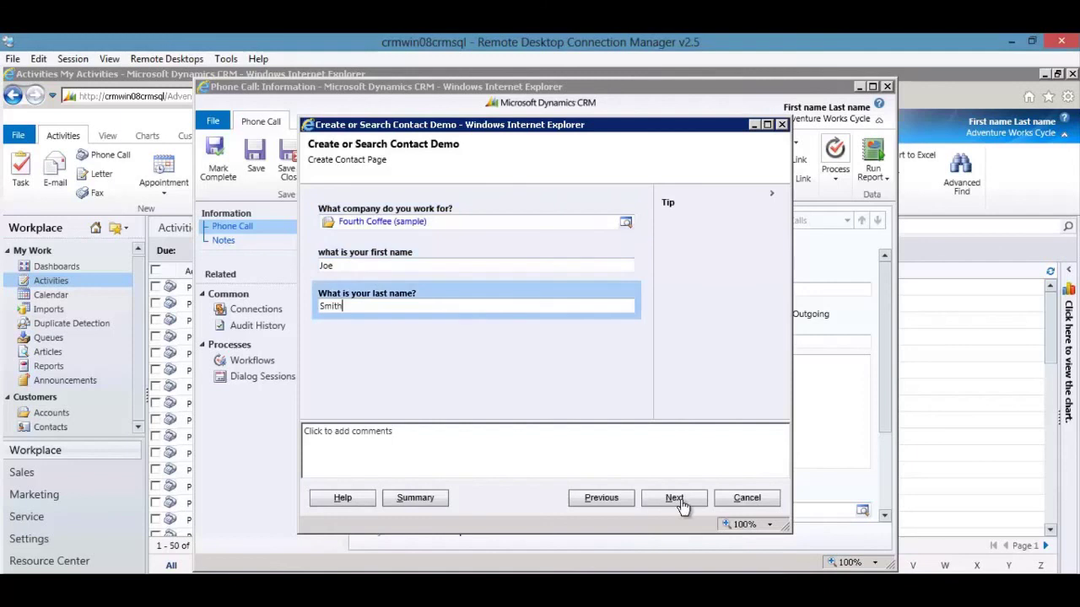
pyautogui.click(675, 498)
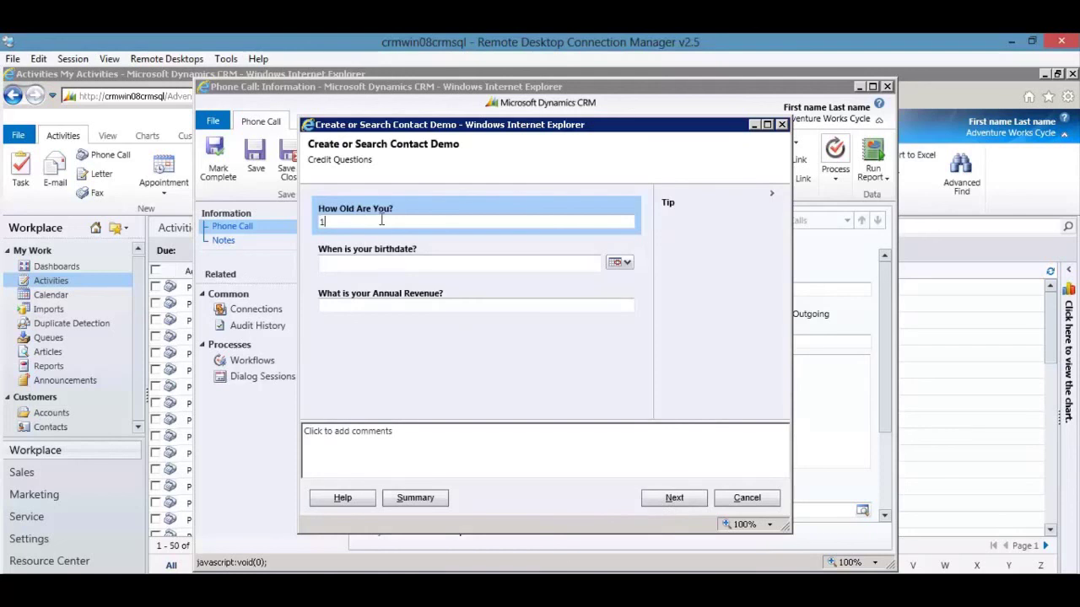
# - Answer the new contact's credit questions with age 17, a birthdate and an annual revenue, and complete the dialog through its approval pages
pyautogui.click(623, 267)
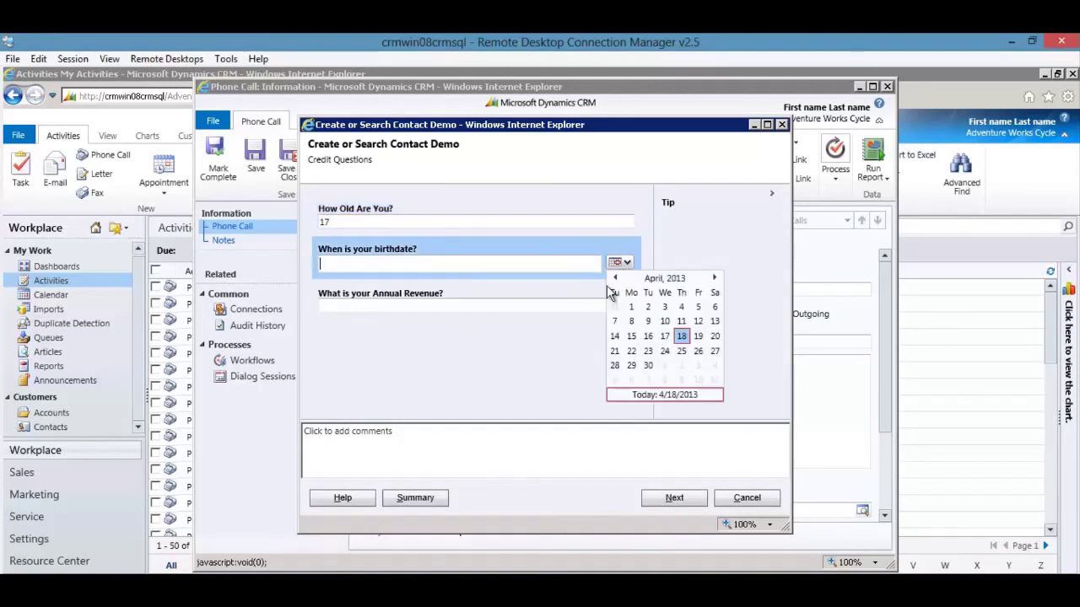
pyautogui.click(639, 325)
pyautogui.click(548, 304)
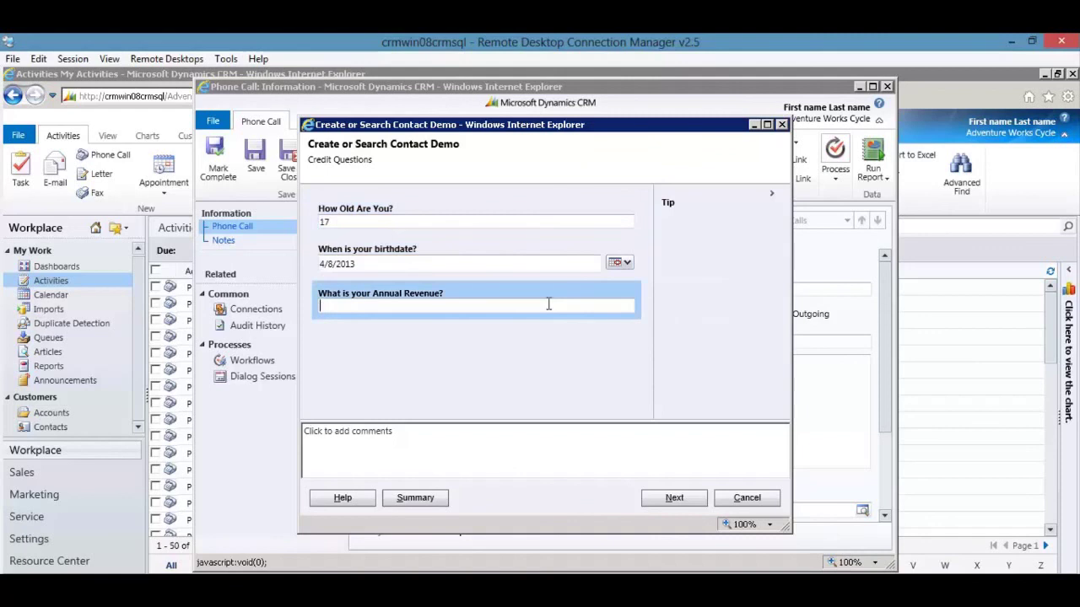
pyautogui.click(674, 496)
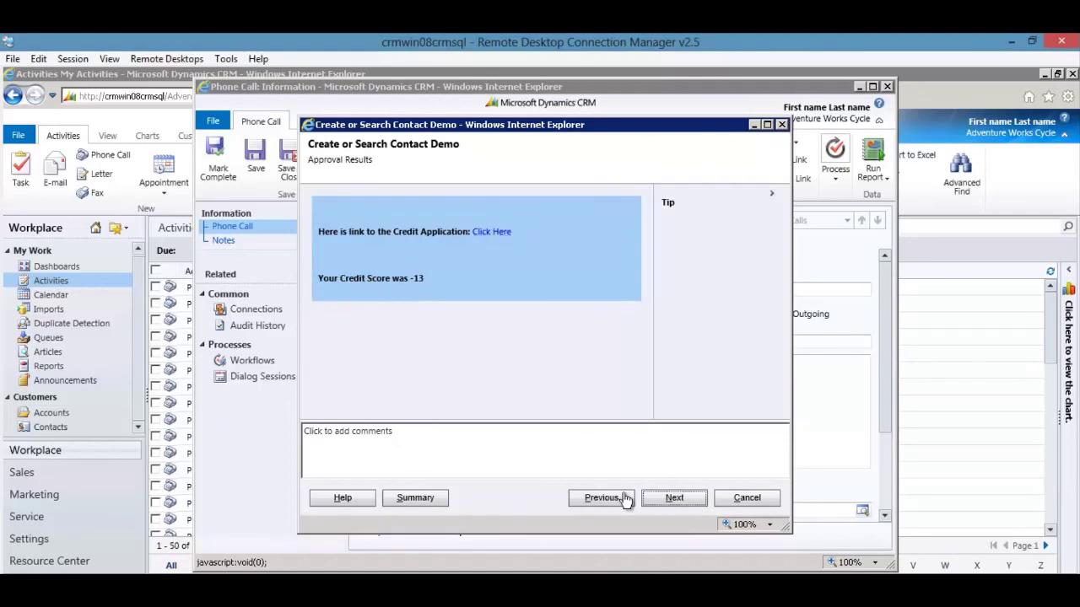
pyautogui.click(674, 499)
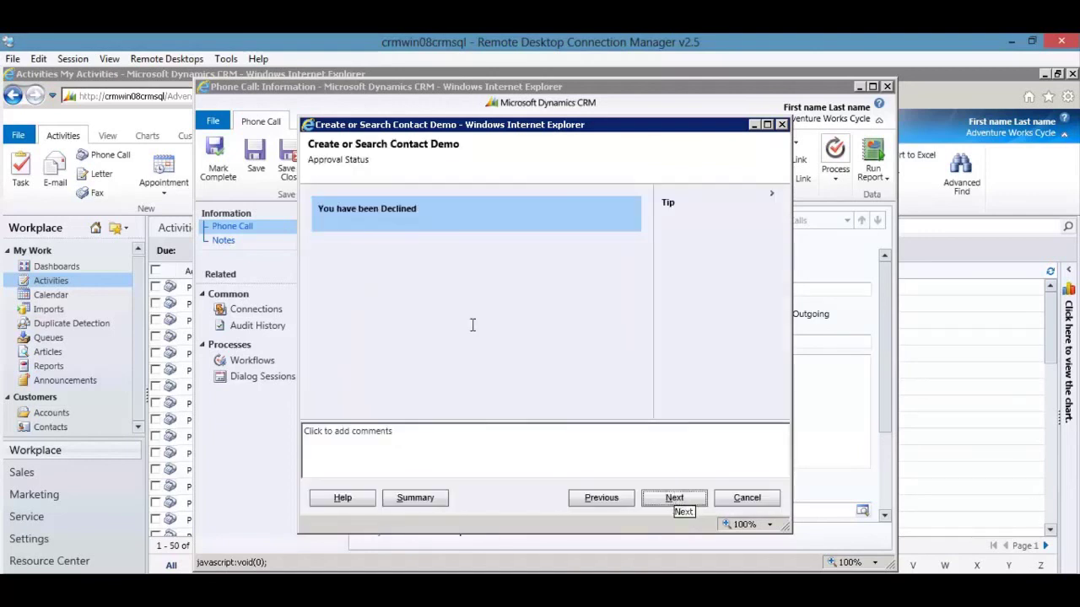
pyautogui.click(675, 500)
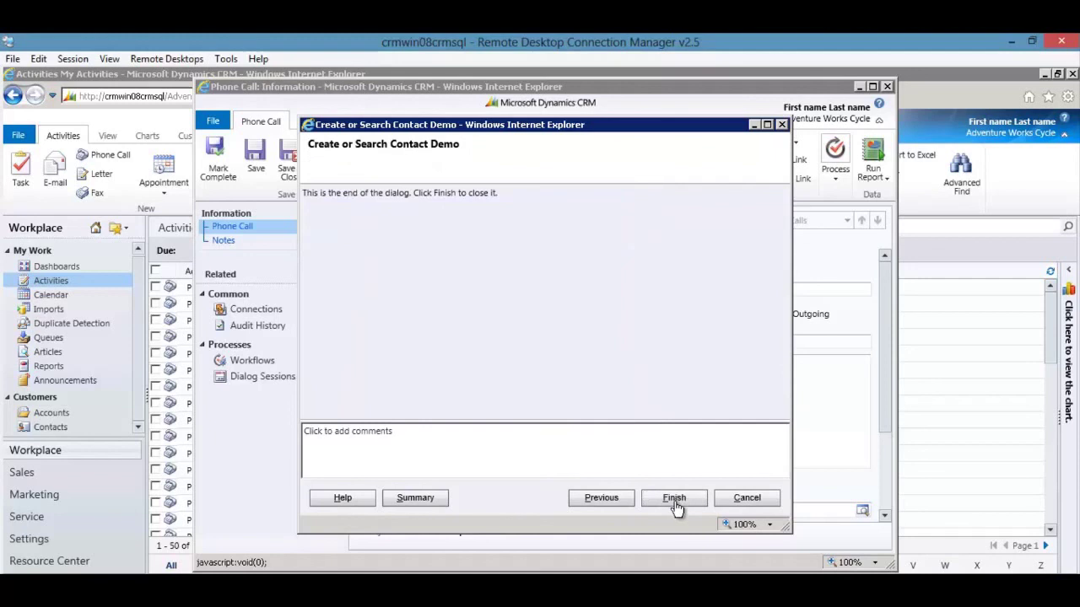
pyautogui.click(674, 501)
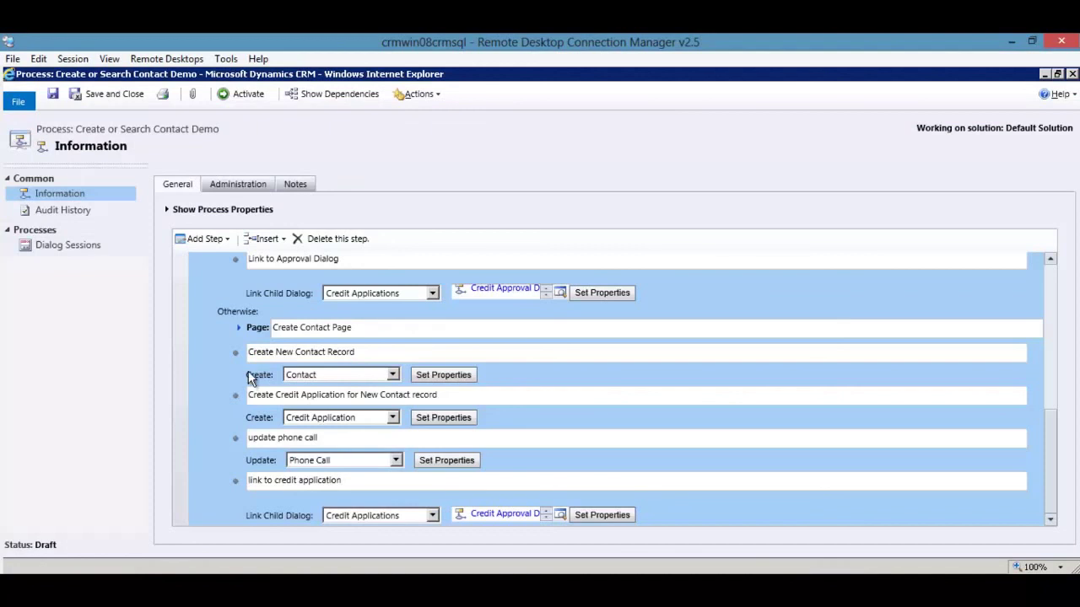
# - Examine the step types that can be added to the Create or Search Contact Demo process
pyautogui.click(224, 240)
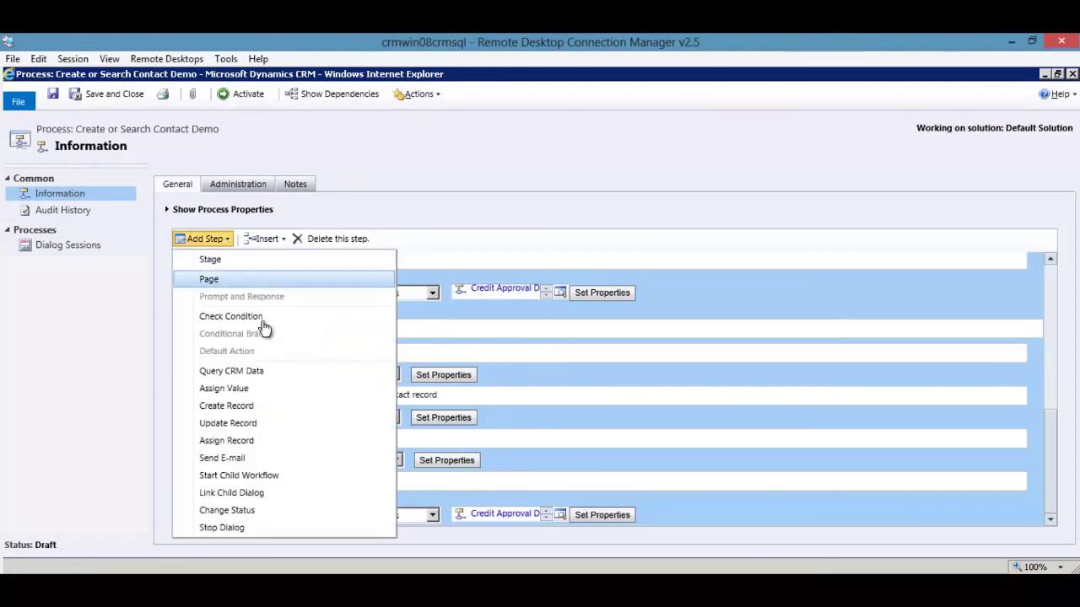